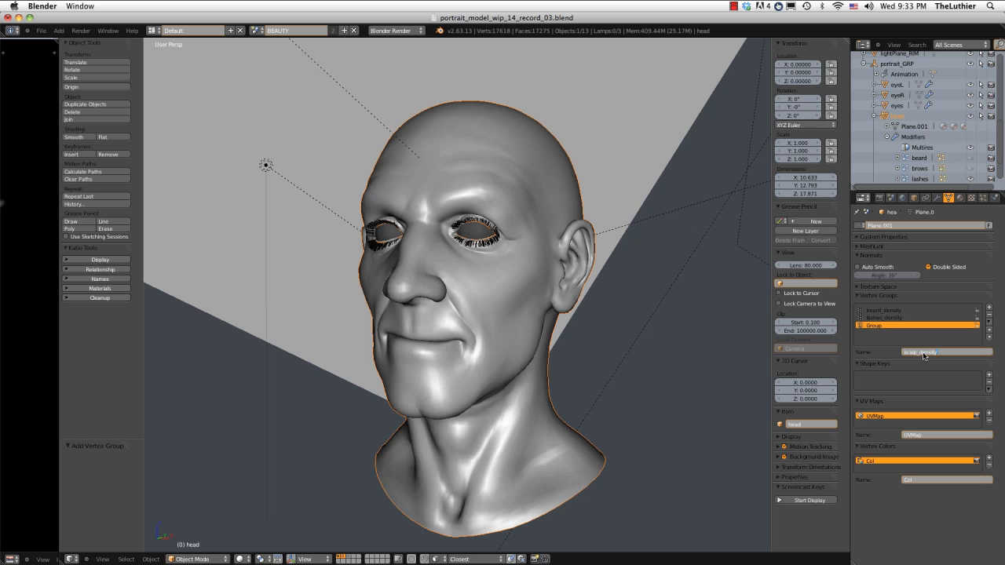
Name the new vertex group scalp_density and circle-select the head's faces from the left hairline around to behind the left ear
key("Return")
middle_click_drag(599, 196, 472, 241)
key("Tab")
mouse_move(471, 241)
left_mouse_down()
mouse_move(476, 285)
mouse_move(502, 226)
mouse_move(510, 154)
mouse_move(526, 123)
mouse_move(485, 202)
mouse_move(467, 84)
mouse_move(422, 91)
left_mouse_up()
mouse_move(556, 139)
left_mouse_down()
mouse_move(564, 221)
mouse_move(614, 267)
mouse_move(597, 310)
mouse_move(609, 300)
left_mouse_up()
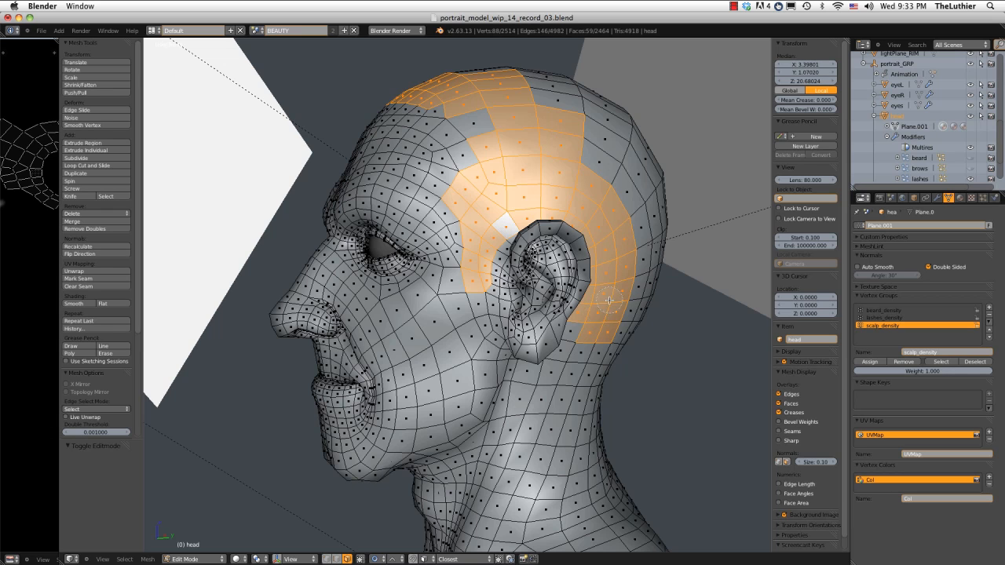
key("Tab")
key("Tab")
Extend the selection over the left side and back of the head down to the nape
middle_click_drag(616, 293, 503, 299)
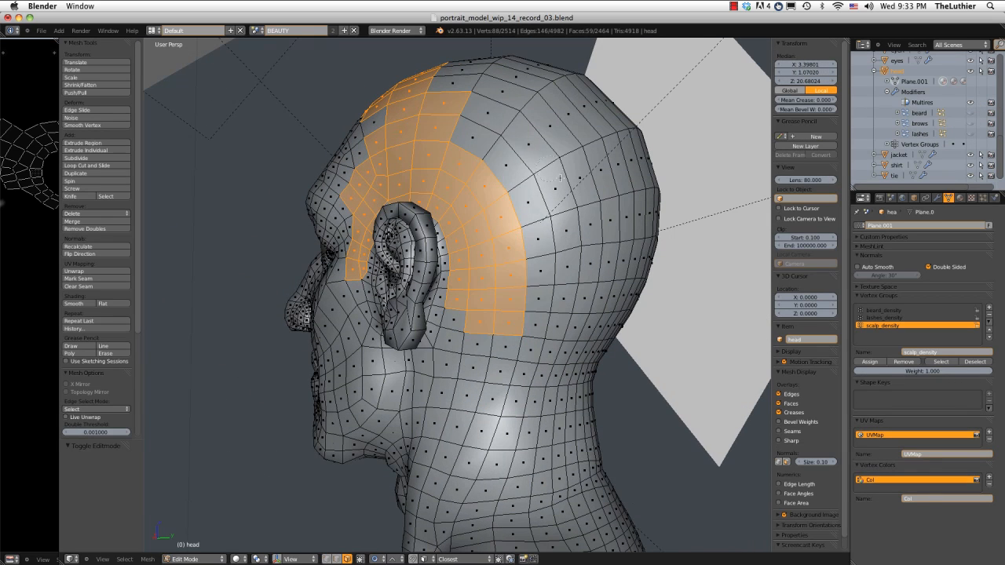
key("c")
left_click_drag(491, 137, 513, 307)
mouse_move(536, 163)
left_mouse_down()
mouse_move(487, 322)
mouse_move(585, 362)
mouse_move(549, 392)
mouse_move(422, 338)
left_mouse_up()
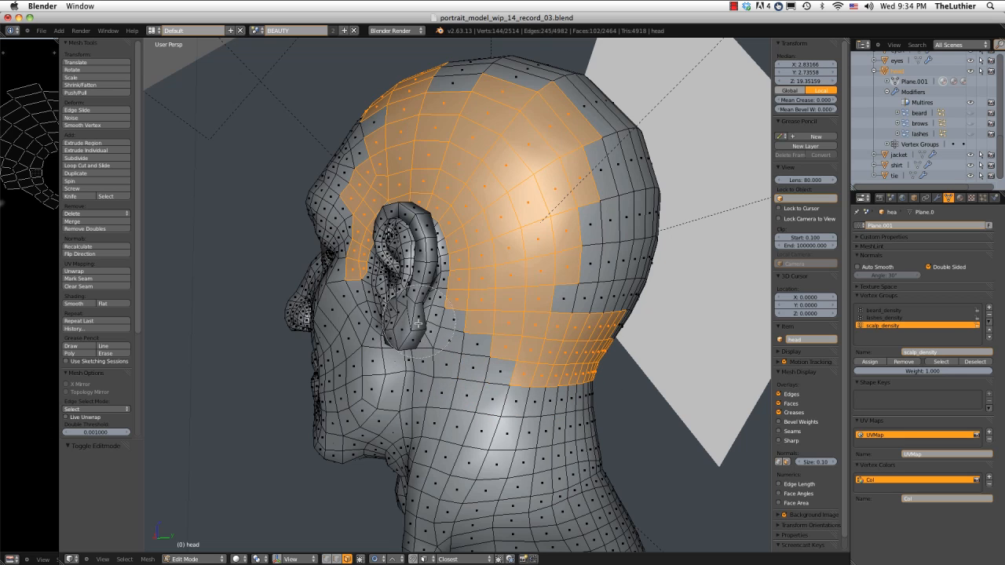
middle_click_drag(585, 248, 582, 293)
mouse_move(582, 292)
left_mouse_down()
mouse_move(637, 142)
mouse_move(471, 71)
left_mouse_up()
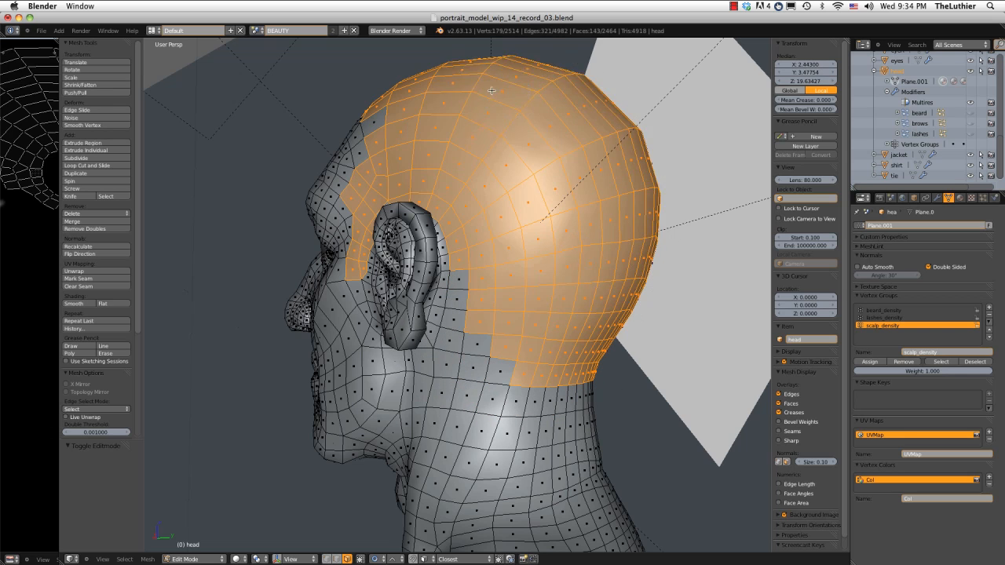
key("Escape")
Circle-select the faces across the top of the head, back from the forehead hairline
middle_click_drag(471, 71, 530, 185)
key("c")
mouse_move(540, 160)
left_mouse_down()
mouse_move(550, 117)
mouse_move(439, 110)
mouse_move(450, 80)
left_mouse_up()
left_click(506, 44)
middle_click(395, 200)
key("Escape")
Add individual faces along the right temple and sideburn to outline the hairline in front of the right ear
middle_click_drag(346, 197, 451, 141)
right_click(420, 171, "shift")
right_click(425, 220, "shift")
right_click(416, 231, "shift")
middle_click_drag(412, 234, 433, 212)
right_click(446, 227, "shift")
right_click(451, 245, "shift")
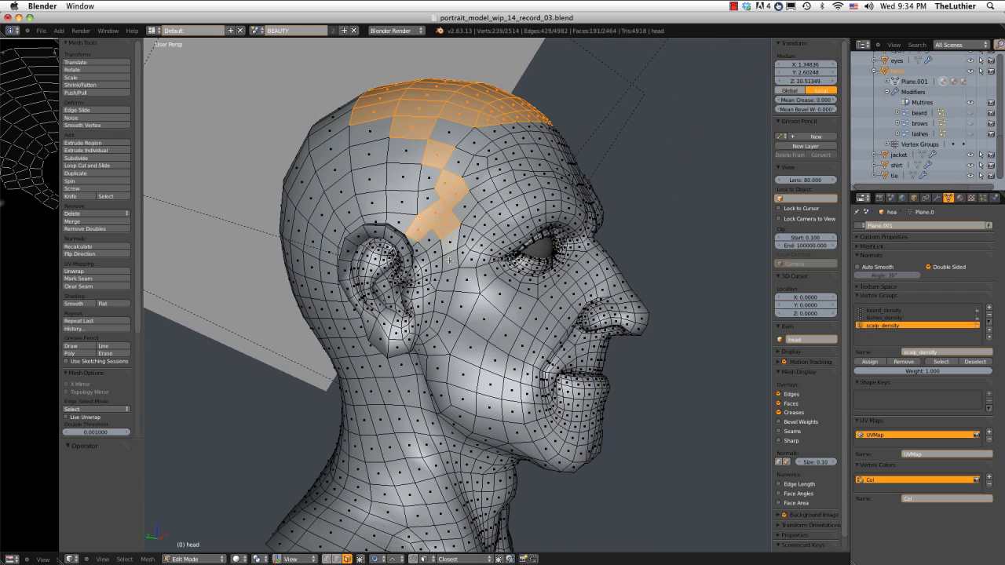
right_click(447, 265, "shift")
right_click(444, 282, "shift")
right_click(442, 249, "shift")
right_click(430, 240, "shift")
Fill the selection across the right side and back of the head inside the outlined hairline
key("c")
mouse_move(422, 193)
left_mouse_down()
mouse_move(387, 174)
mouse_move(366, 185)
left_mouse_up()
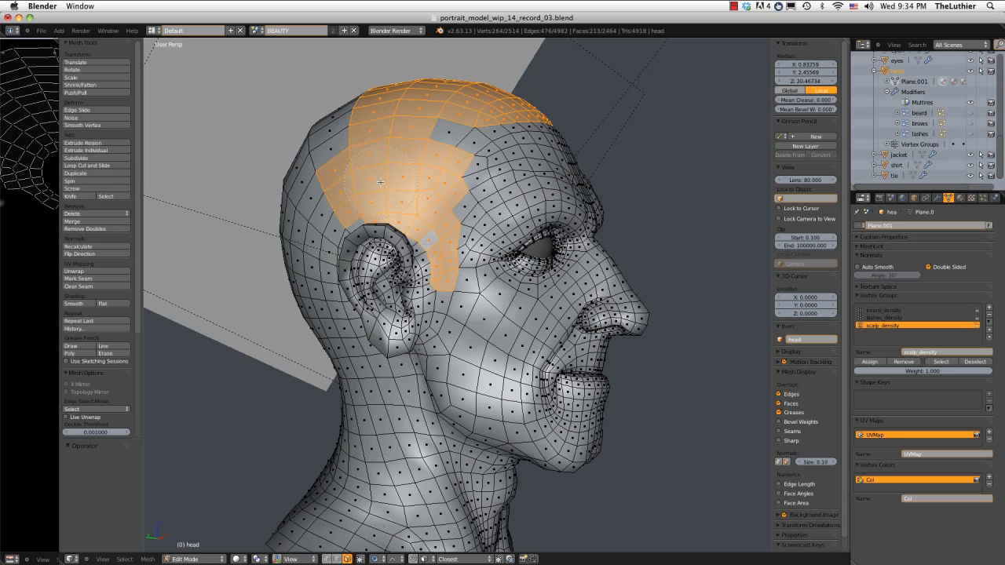
key("Escape")
middle_click_drag(362, 196, 432, 177)
key("c")
mouse_move(424, 174)
left_mouse_down()
mouse_move(383, 283)
mouse_move(283, 251)
mouse_move(356, 115)
left_mouse_up()
key("Escape")
mouse_move(357, 115)
middle_mouse_down()
mouse_move(450, 140)
mouse_move(315, 154)
middle_mouse_up()
key("c")
left_click(449, 141)
key("Escape")
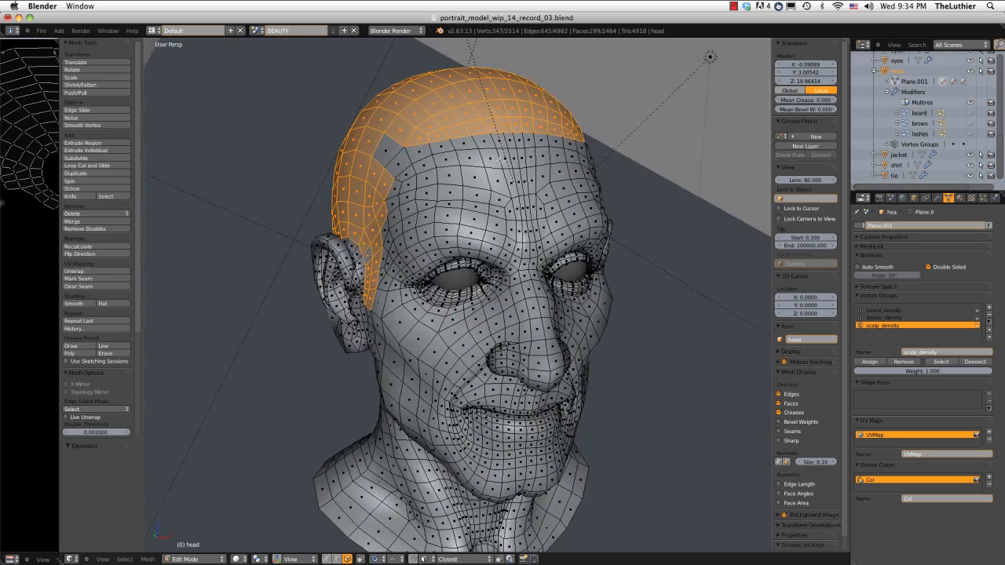
Adjust individual selected faces at the temple corners to even out the hairline on both sides
middle_click_drag(433, 154, 396, 138)
scroll(603, 106, "down", 6)
middle_click_drag(554, 110, 642, 117)
scroll(642, 117, "up", 3)
right_click(454, 200, "shift")
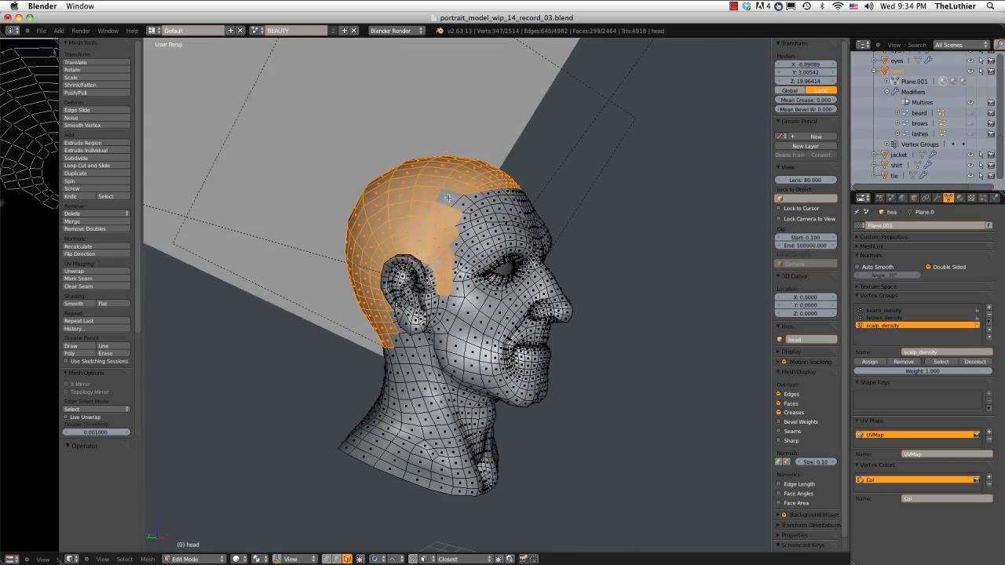
middle_click_drag(632, 189, 498, 202)
right_click(498, 203, "shift")
middle_click_drag(562, 196, 629, 176)
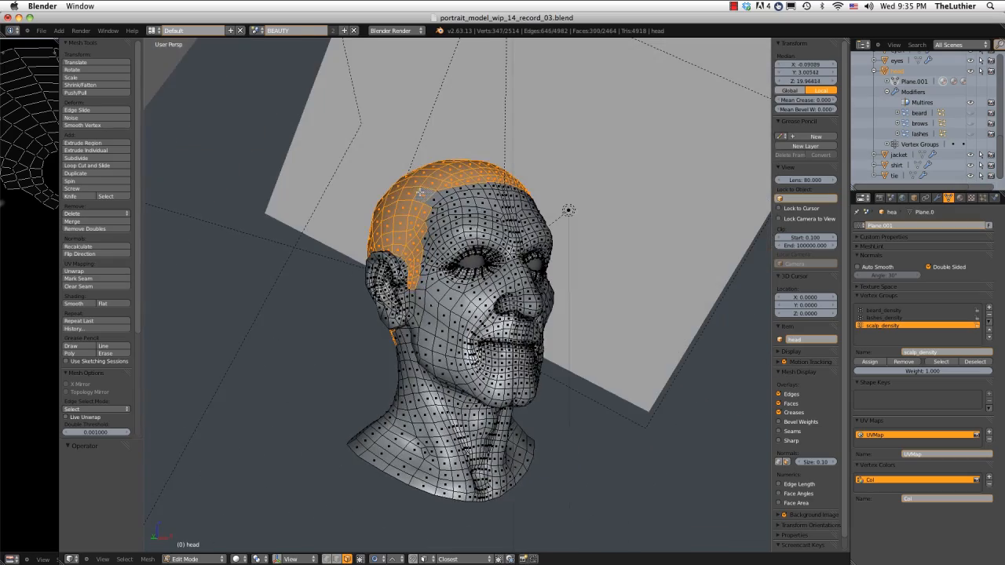
right_click(426, 196, "shift")
Compare both temples and deselect the extra hairline face at the right temple to match the left side
middle_click_drag(427, 196, 314, 205)
scroll(472, 201, "up", 2)
middle_click_drag(554, 201, 523, 199)
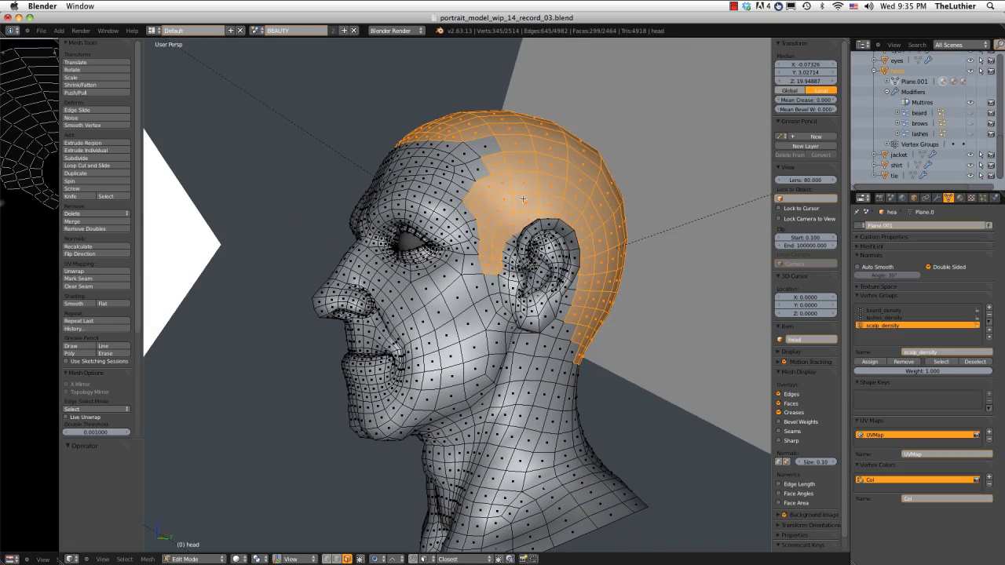
middle_click_drag(503, 154, 611, 174)
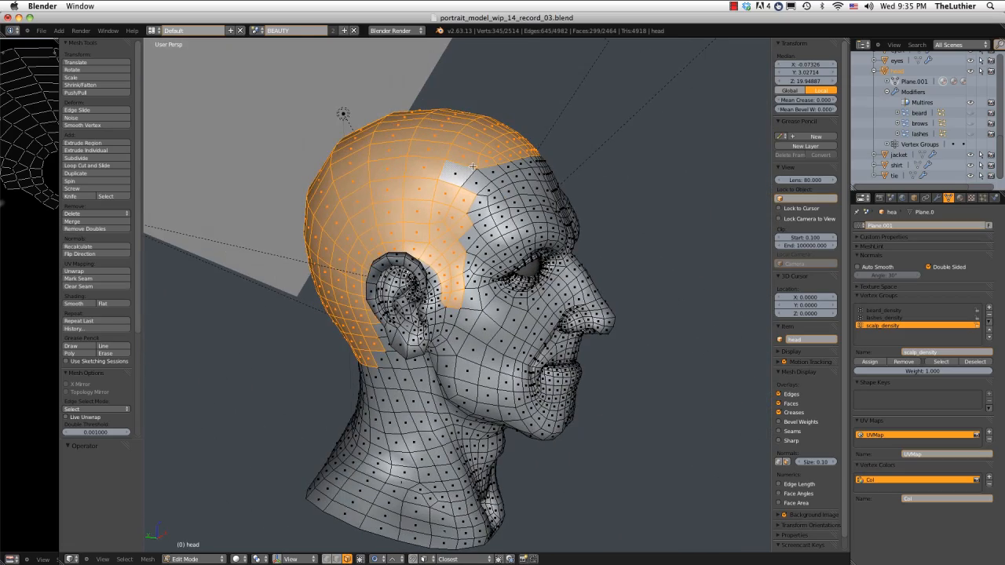
middle_click_drag(457, 166, 436, 165)
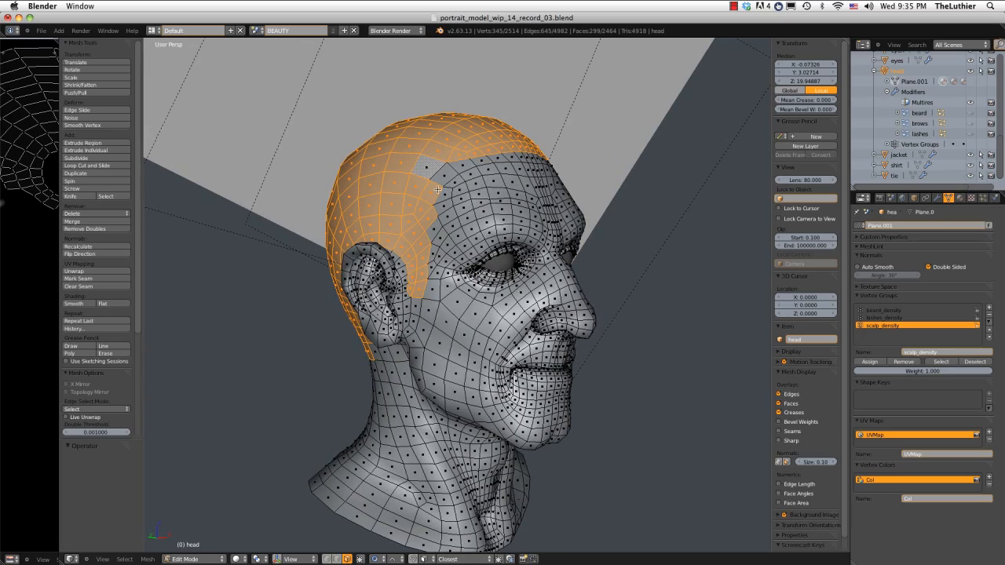
right_click(438, 189, "shift")
middle_click_drag(628, 149, 529, 164)
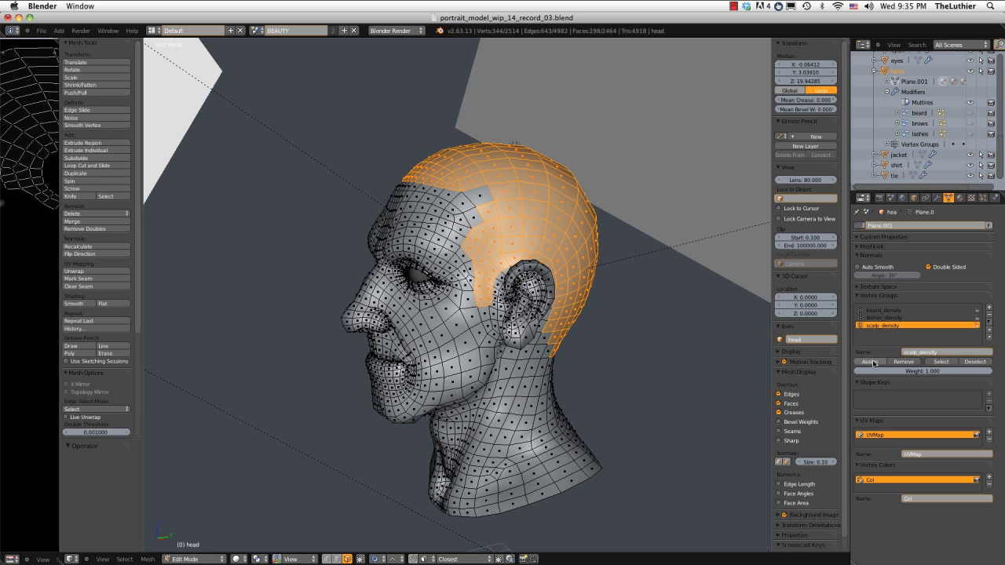
Assign the selected scalp faces to the scalp_density group and return to Object Mode
scroll(537, 219, "up", 2)
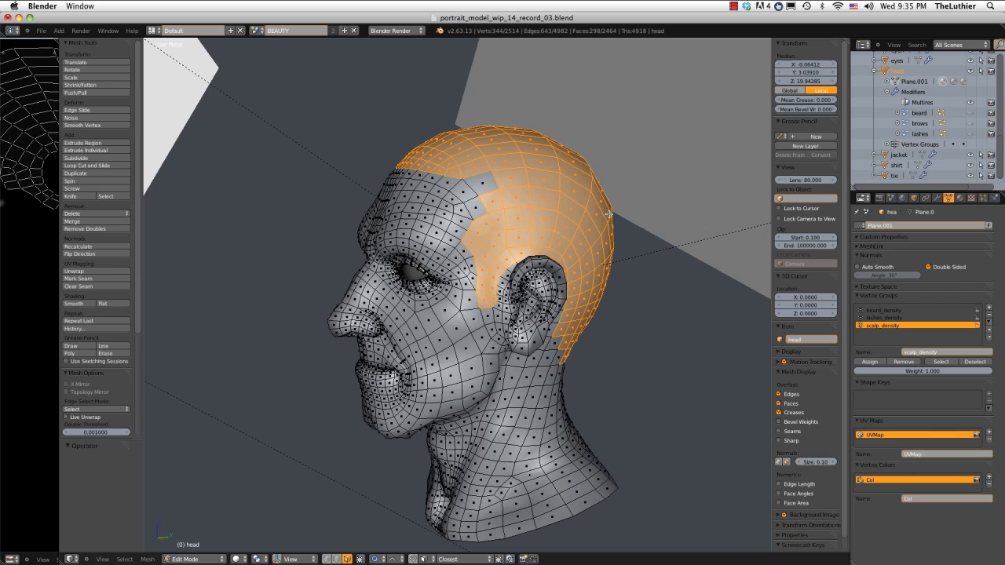
key("Tab")
middle_click_drag(562, 215, 546, 202)
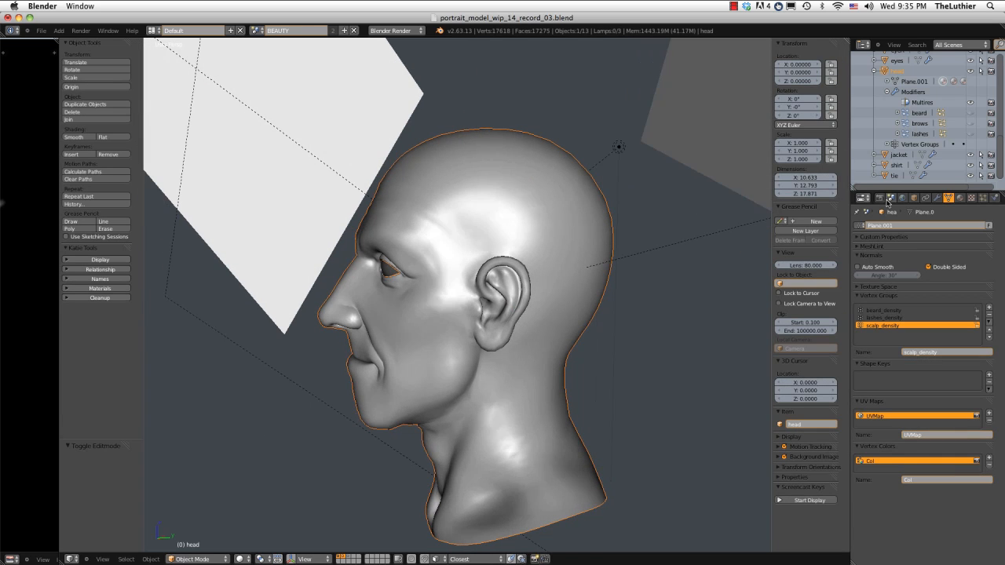
Add a particle system to the head, naming the system and its modifier scalp and its settings scalp_settings
left_click(984, 198)
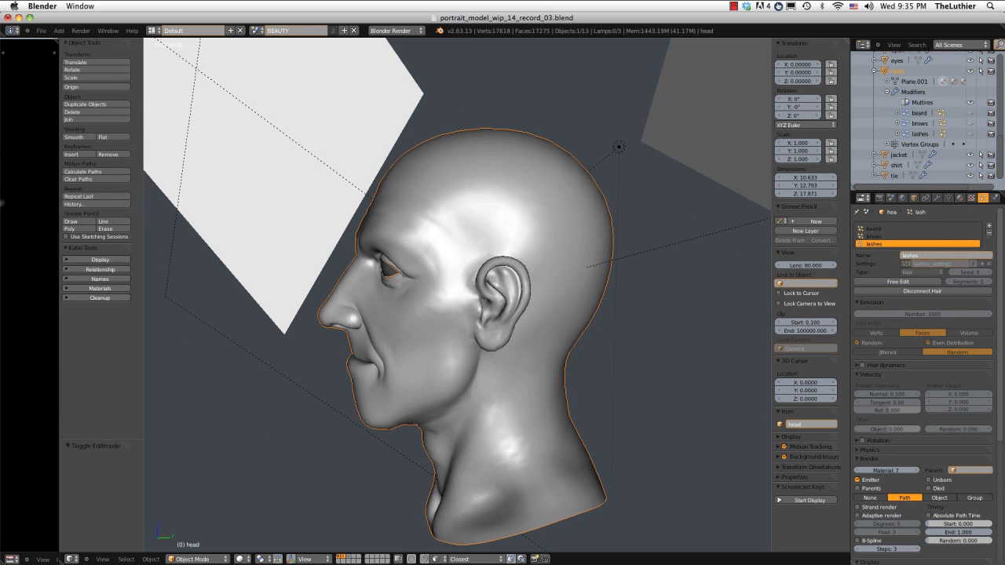
left_click(990, 226)
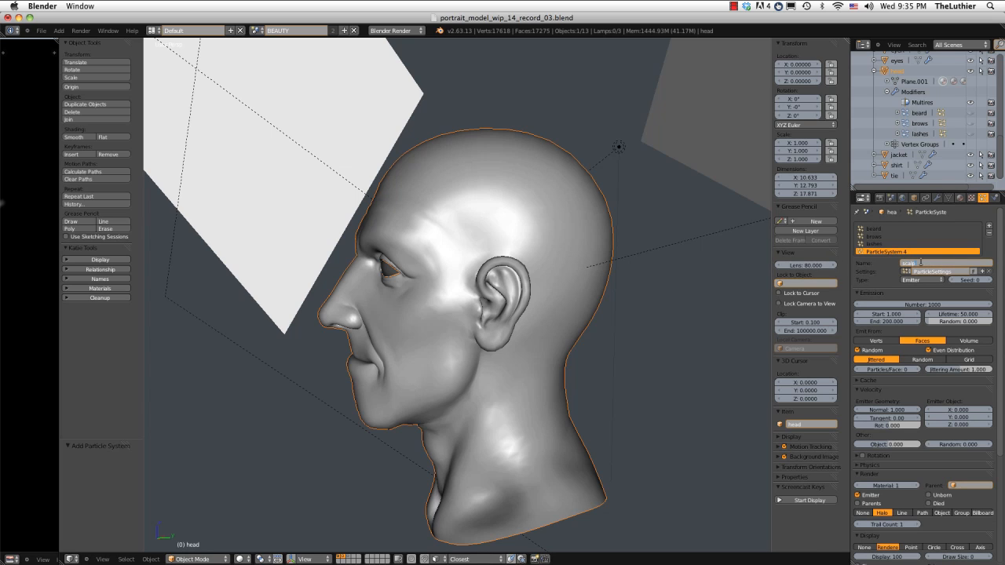
key("Return")
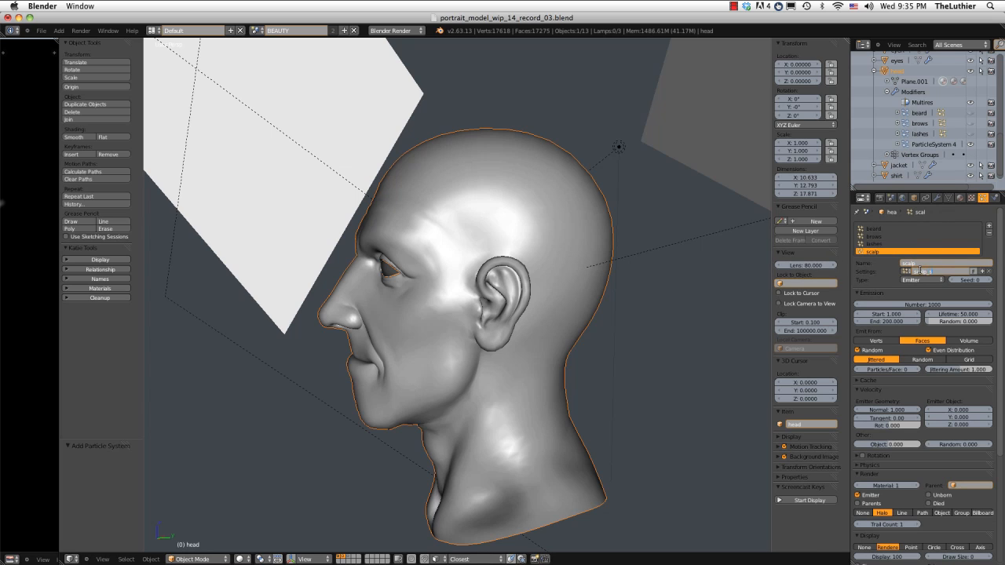
left_click(937, 199)
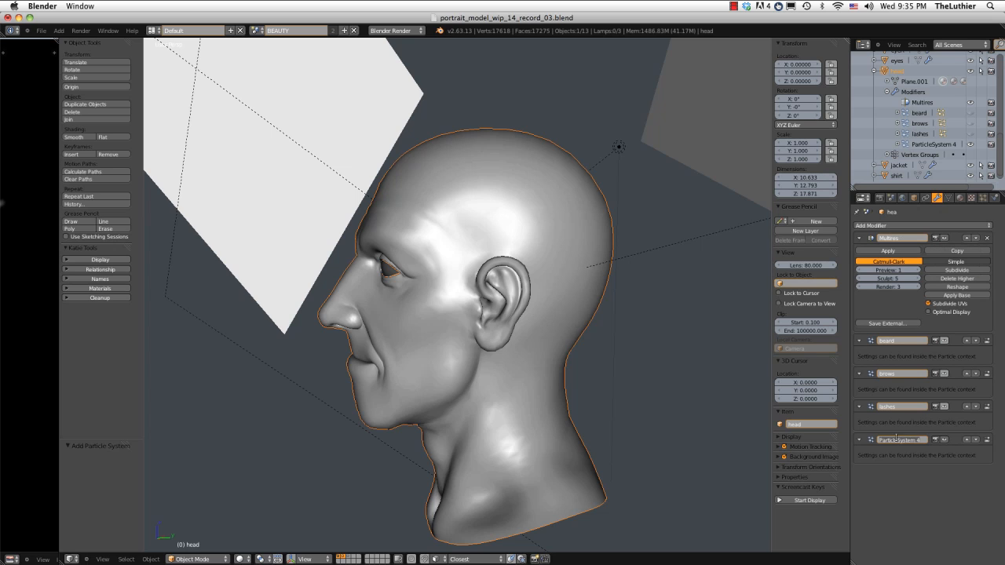
left_click(984, 198)
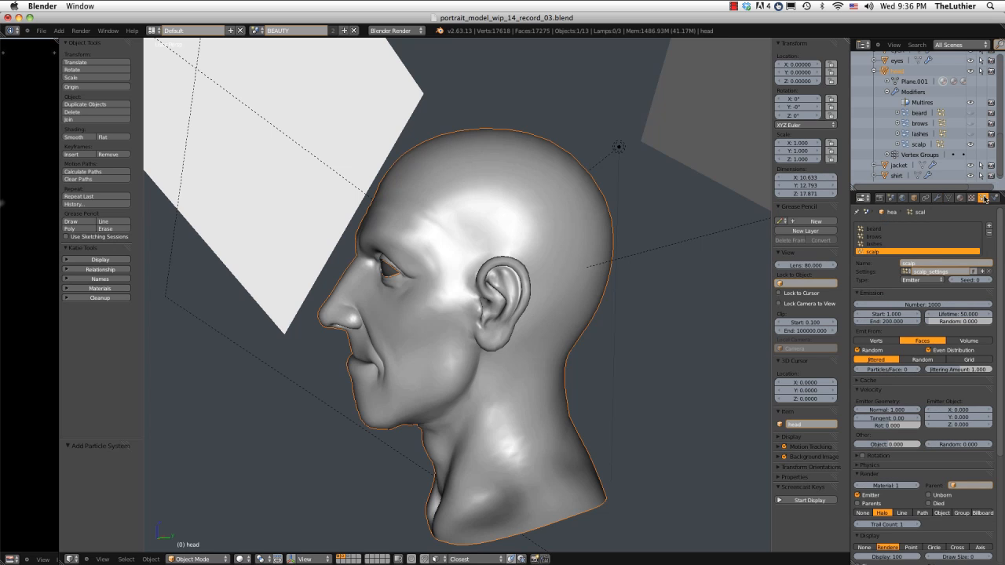
Set the scalp particle system to Hair with Advanced options enabled and a particle number of 2000
left_click(913, 280)
left_click(913, 264)
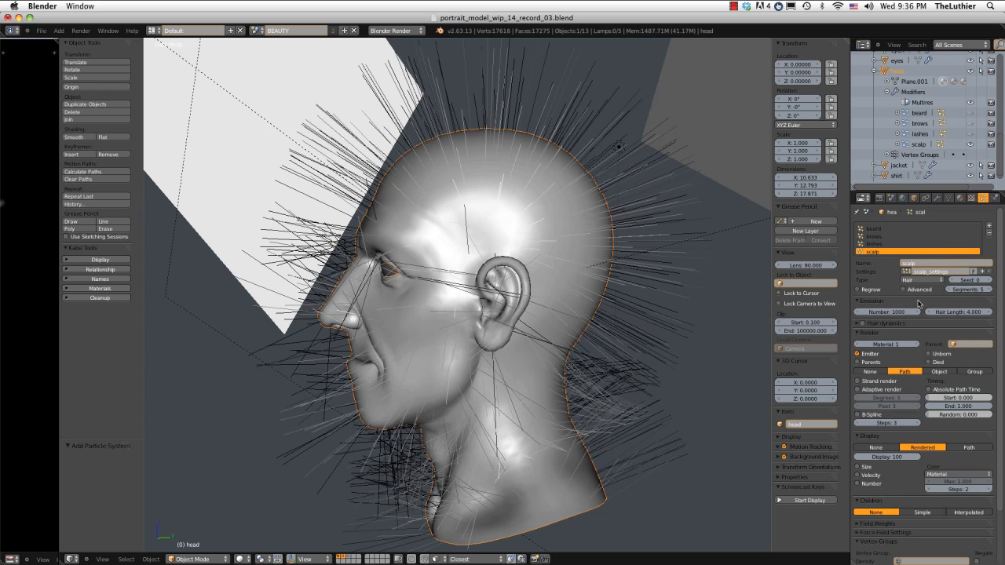
left_click(904, 290)
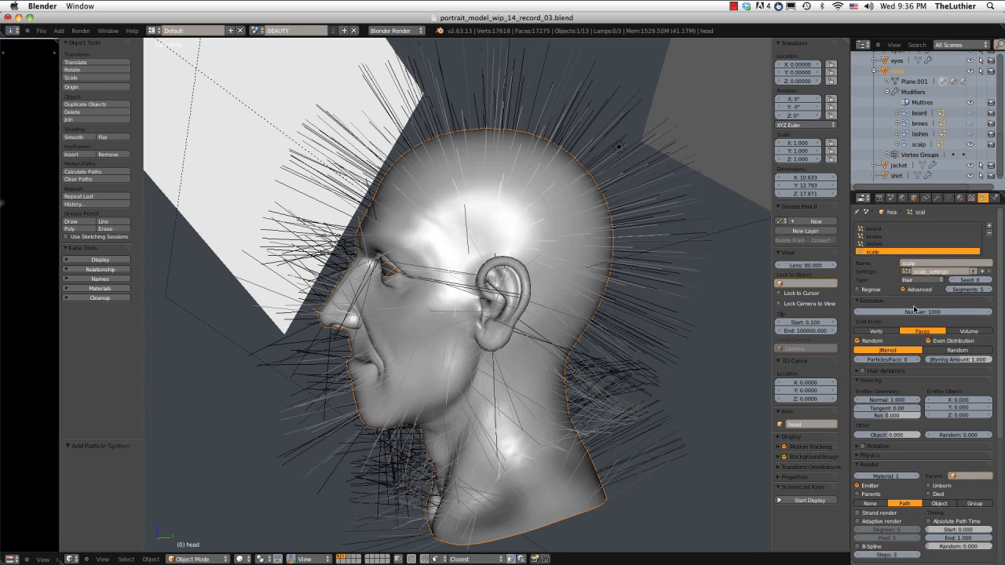
left_click(914, 311)
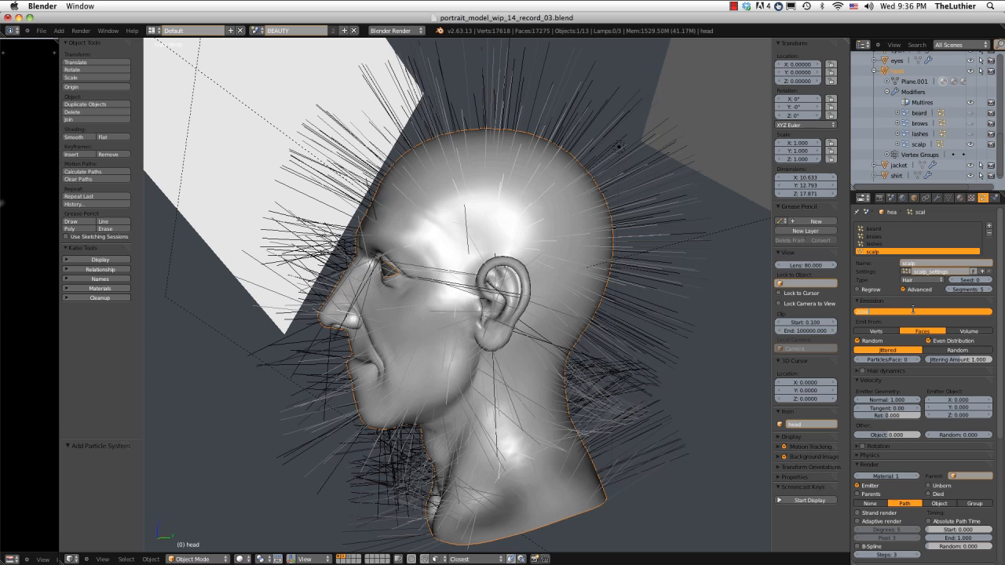
type("2000")
key("Return")
Limit the scalp hair's density to the scalp_density vertex group
scroll(923, 400, "down", 5)
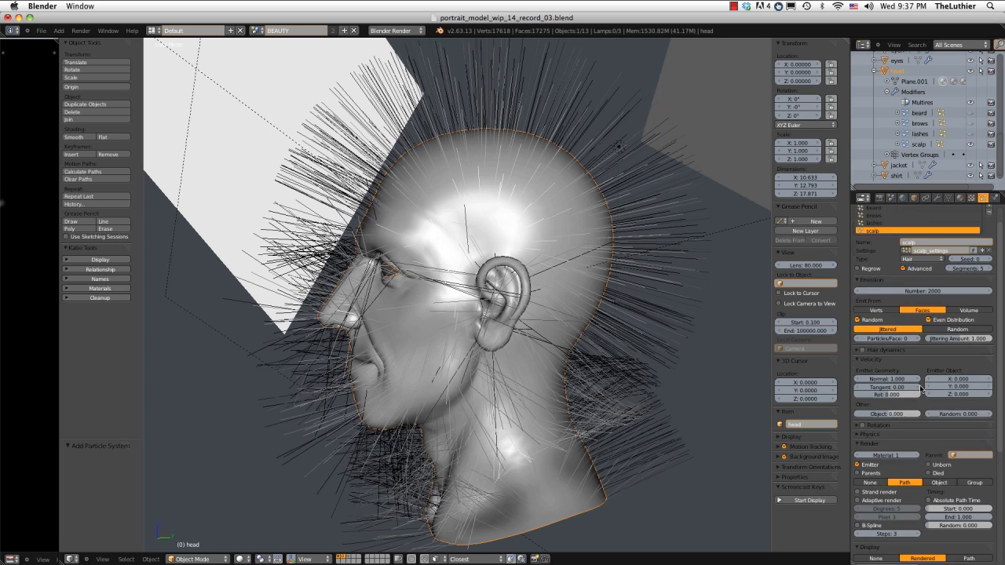
scroll(927, 428, "down", 2)
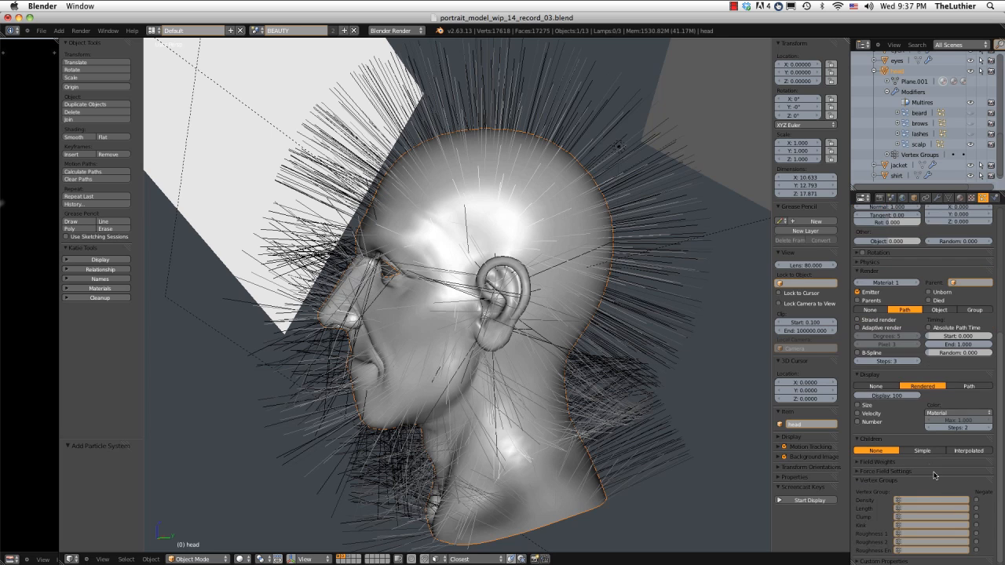
left_click(941, 498)
left_click(932, 440)
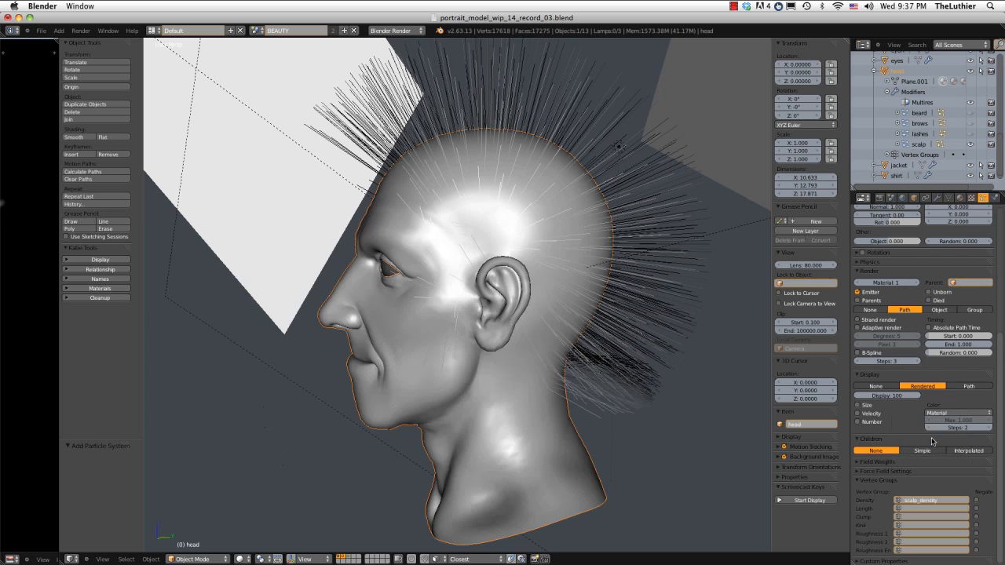
Set the scalp hair's emission distribution to Random
scroll(933, 439, "up", 2)
scroll(933, 438, "up", 5)
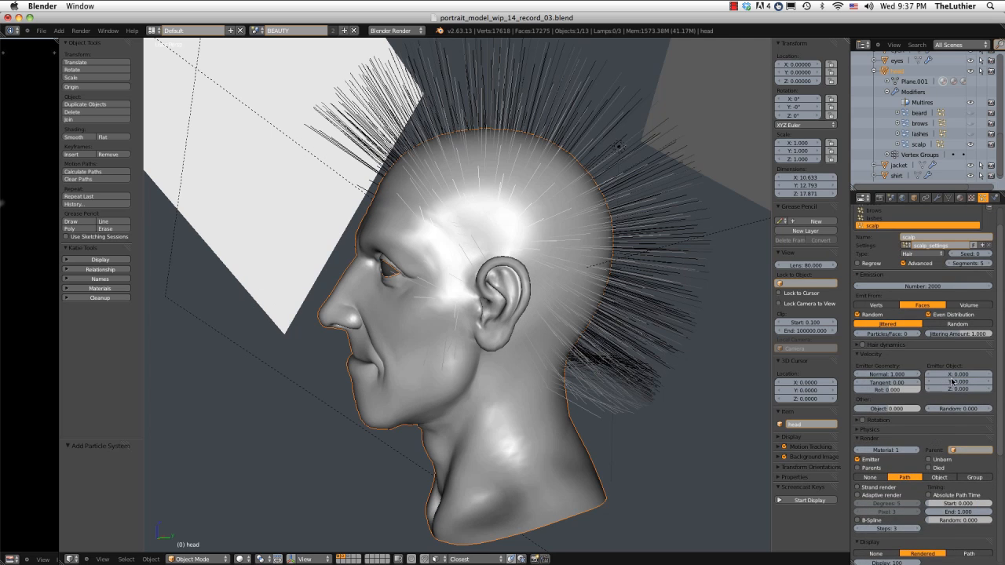
scroll(946, 350, "up", 1)
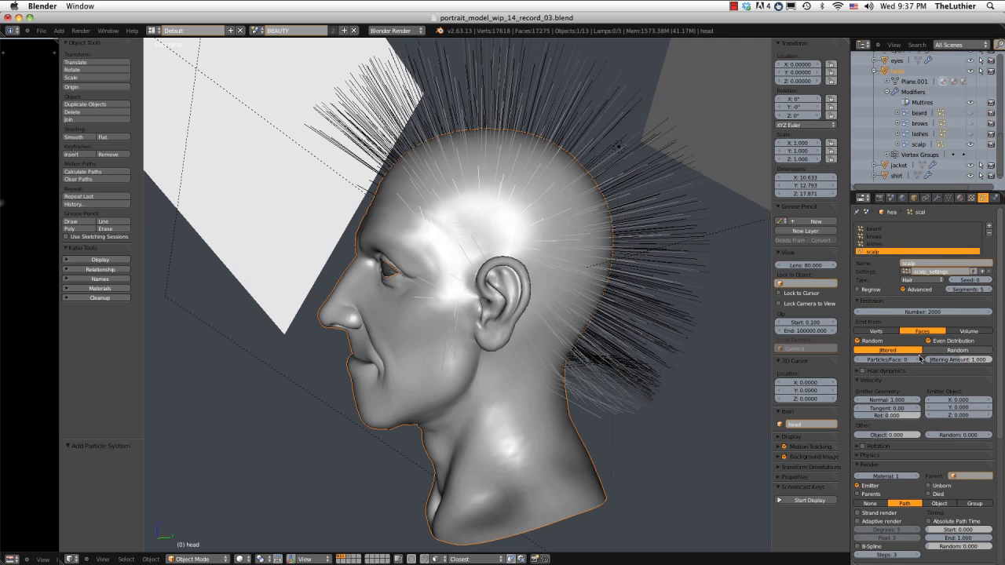
left_click(953, 352)
Set the scalp hair's normal velocity to 0.75 and check the hair length around the head
middle_click_drag(581, 323, 594, 248)
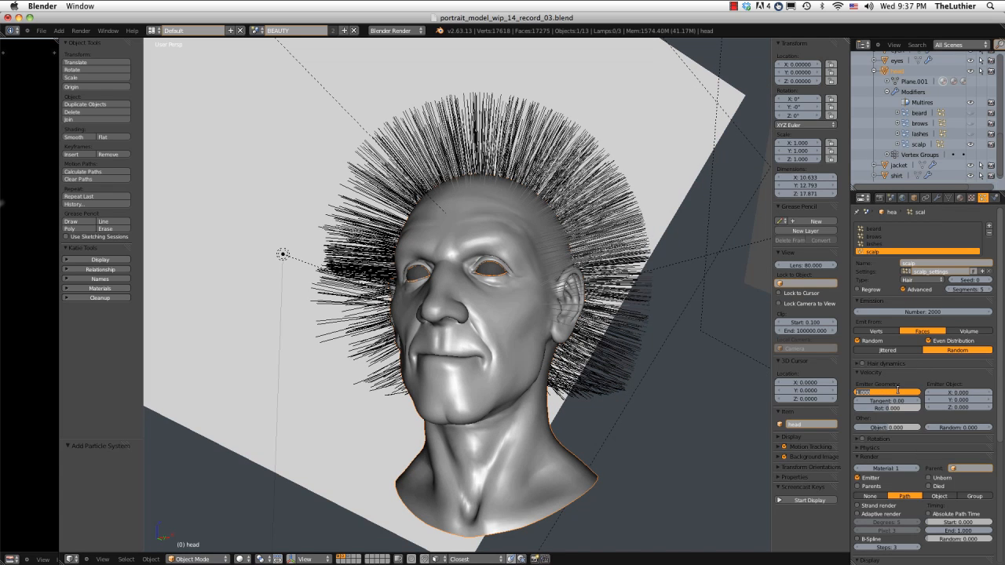
left_click(899, 391)
type(".75")
key("Return")
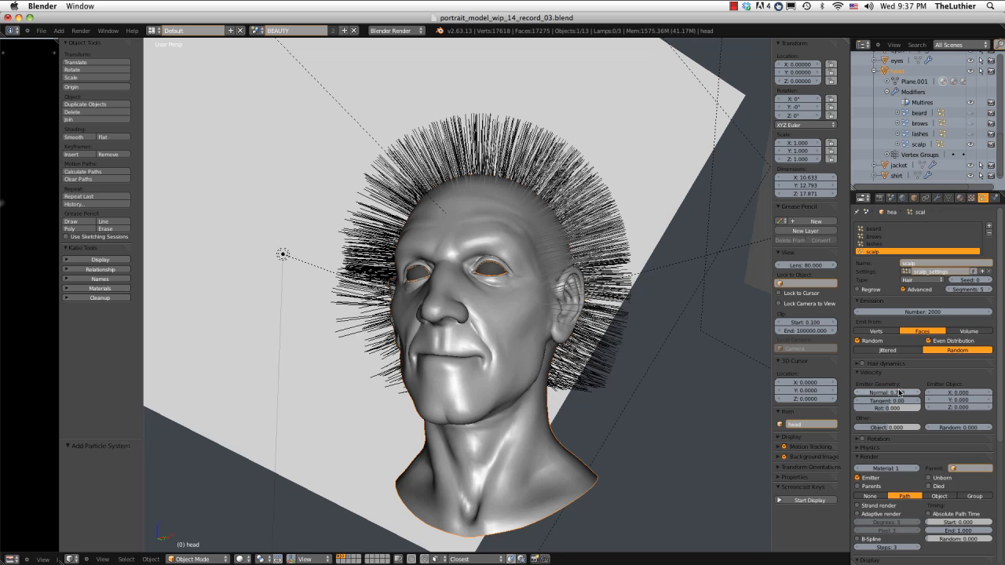
middle_click_drag(464, 200, 520, 210)
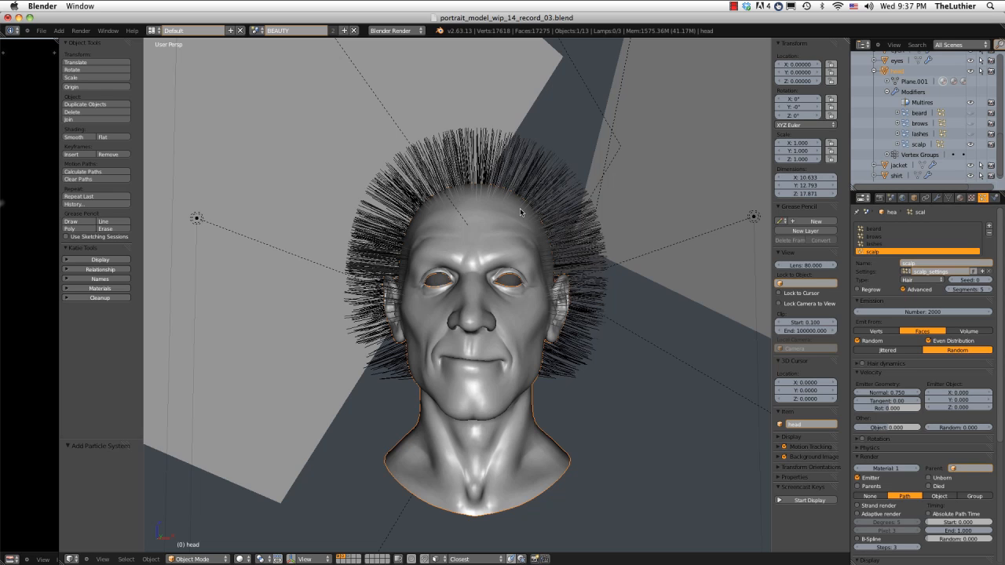
middle_click_drag(520, 208, 566, 206)
scroll(948, 425, "down", 3)
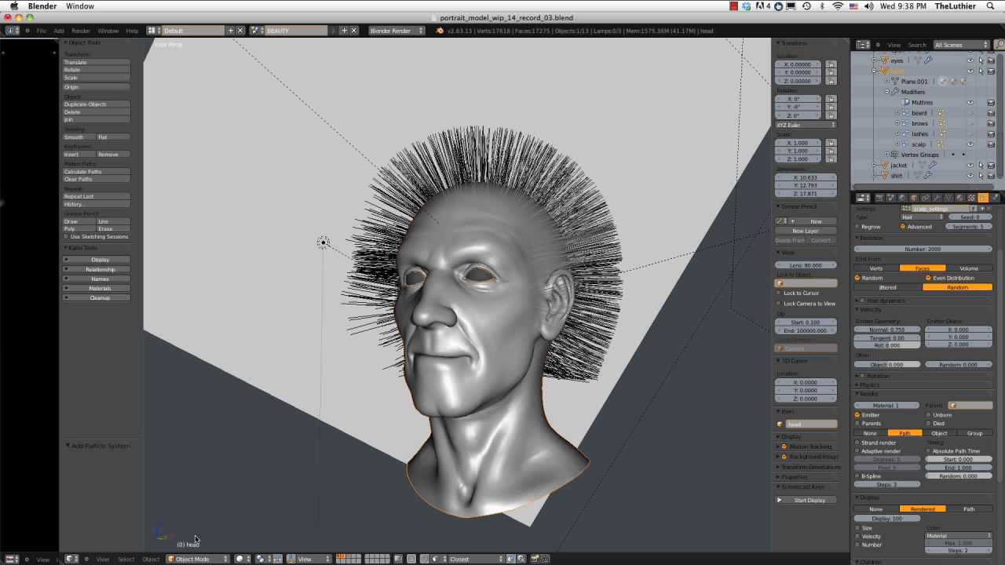
Switch the head to Particle Mode and choose the Cut brush for the scalp hair
left_click(196, 559)
left_click(198, 481)
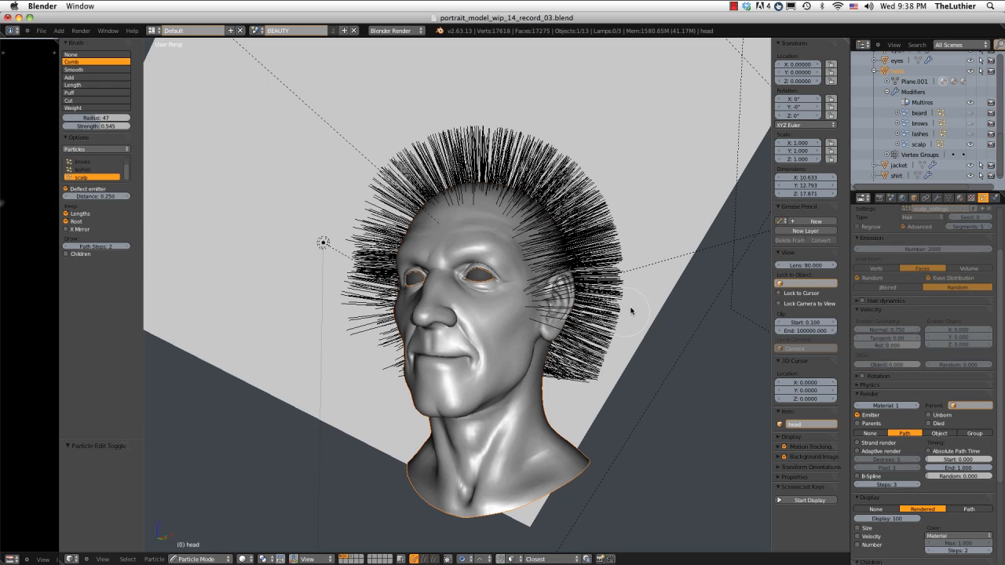
middle_click_drag(631, 311, 627, 274)
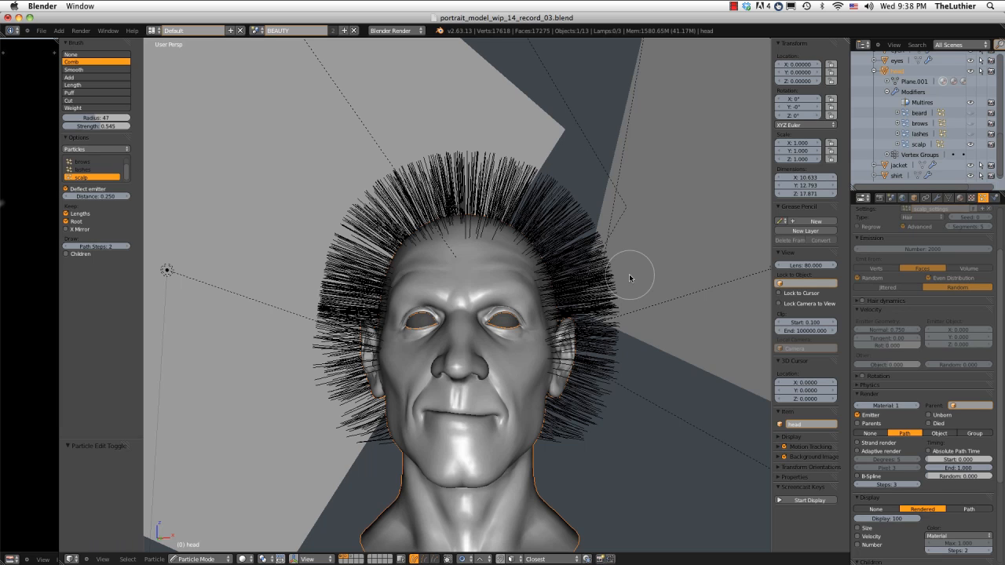
middle_click_drag(629, 274, 605, 260)
left_click(79, 101)
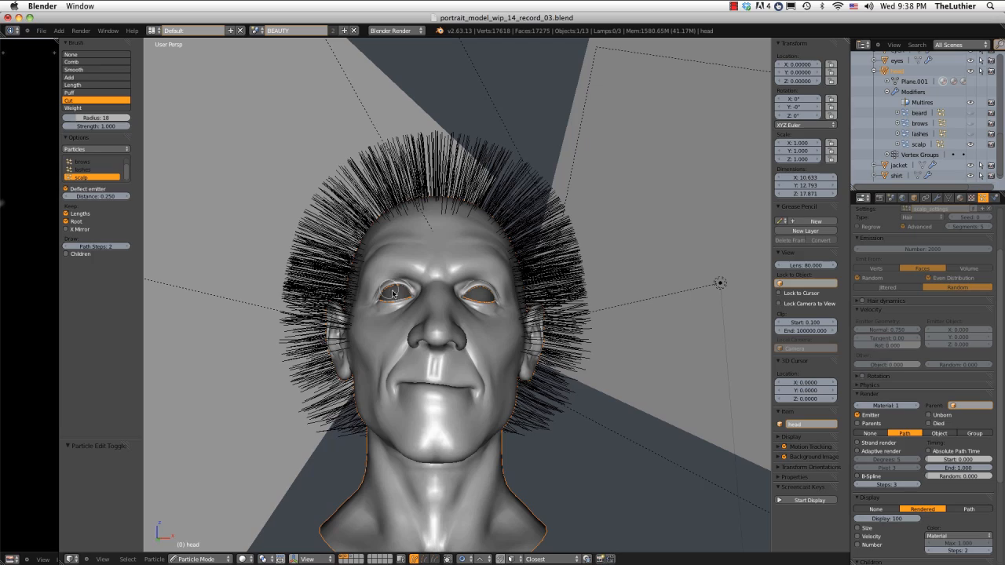
Enlarge the Cut brush to a radius of 54
key("f")
left_click(588, 415)
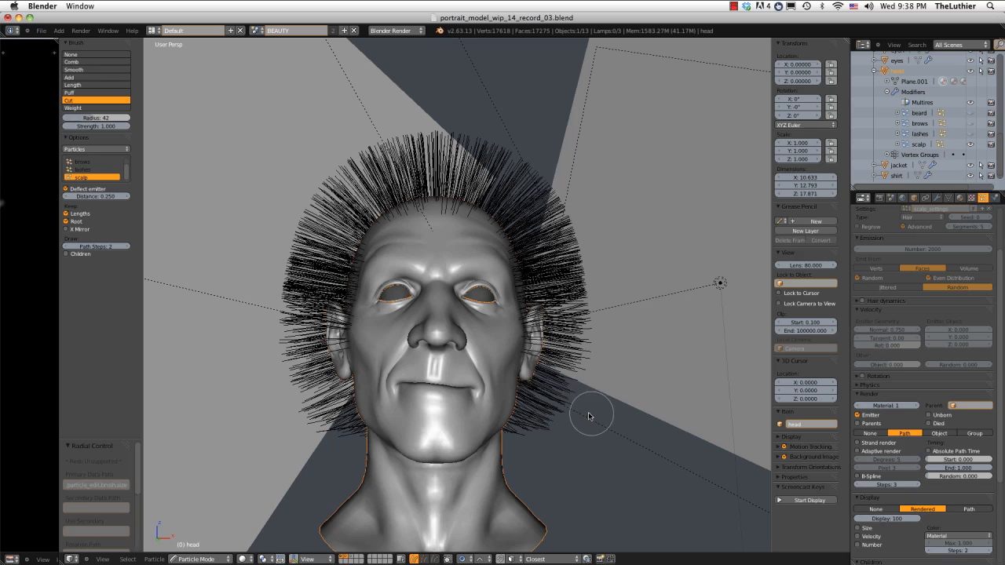
middle_click_drag(589, 416, 554, 446)
key("f")
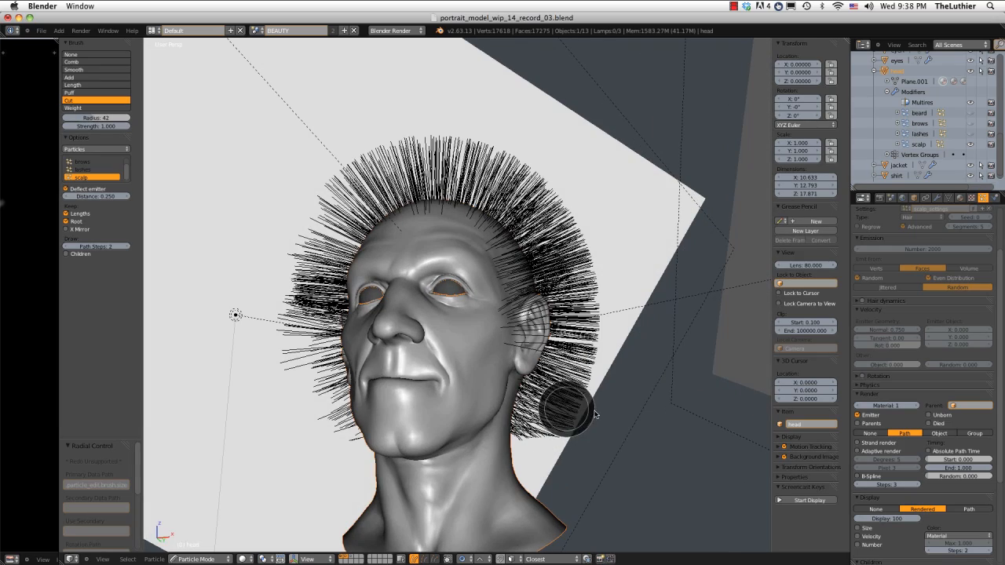
left_click(589, 415)
middle_click_drag(589, 415, 620, 420)
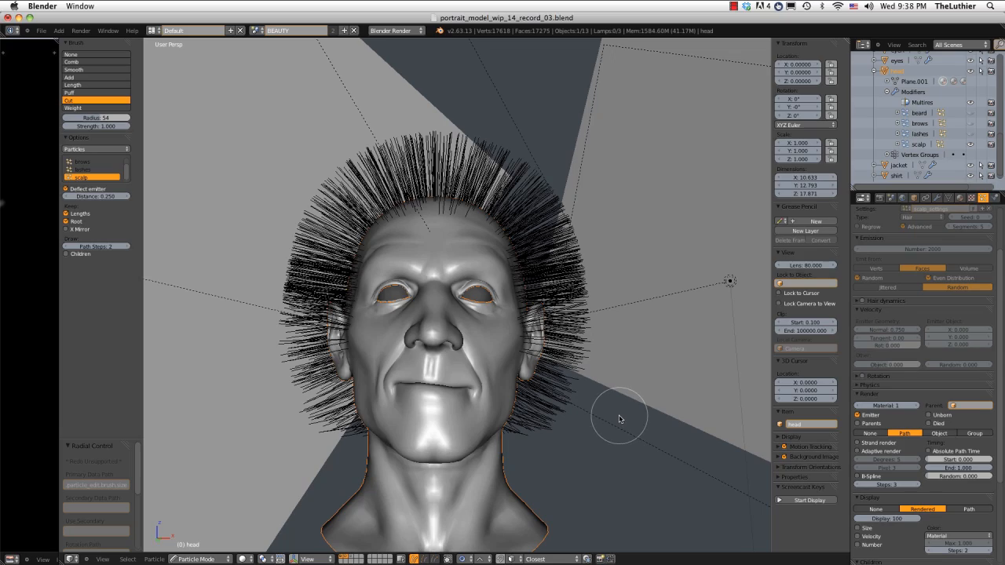
Trim the scalp hair on the head's left side, from the temple down past the ear
scroll(620, 316, "up", 2)
middle_click_drag(721, 357, 587, 342, "shift")
mouse_move(588, 299)
middle_mouse_down()
mouse_move(573, 314)
mouse_move(582, 328)
mouse_move(567, 338)
middle_mouse_up()
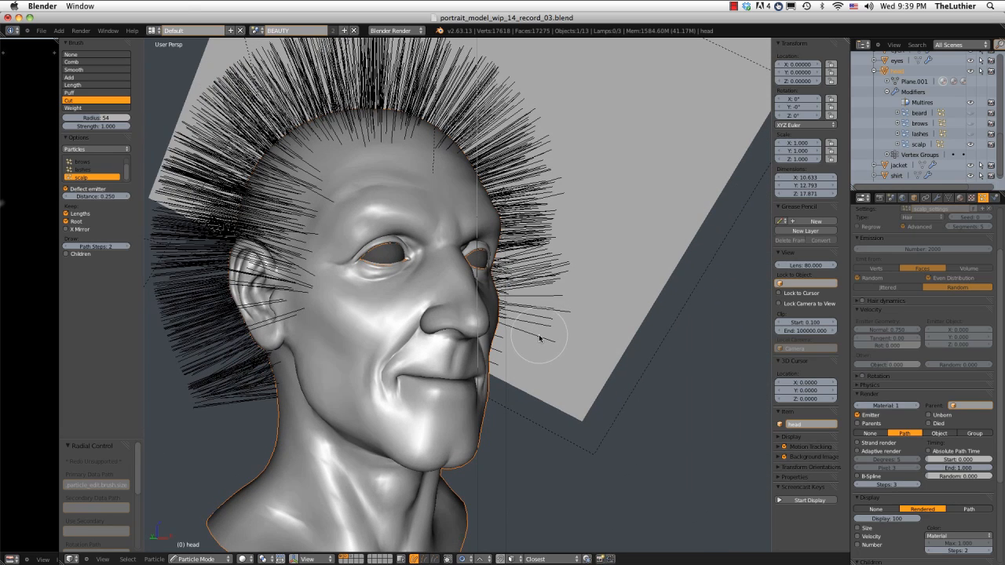
mouse_move(539, 338)
left_mouse_down()
mouse_move(563, 161)
mouse_move(614, 254)
left_mouse_up()
mouse_move(615, 253)
middle_mouse_down()
mouse_move(553, 246)
mouse_move(461, 182)
mouse_move(503, 236)
mouse_move(608, 260)
mouse_move(559, 313)
middle_mouse_up()
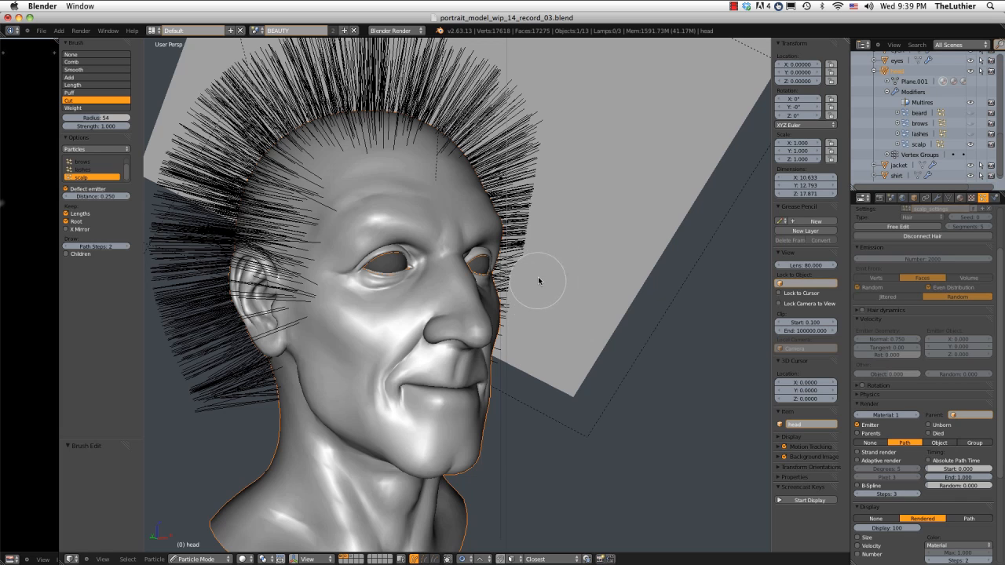
mouse_move(560, 128)
middle_mouse_down()
mouse_move(549, 284)
mouse_move(540, 287)
mouse_move(584, 273)
mouse_move(565, 273)
middle_mouse_up()
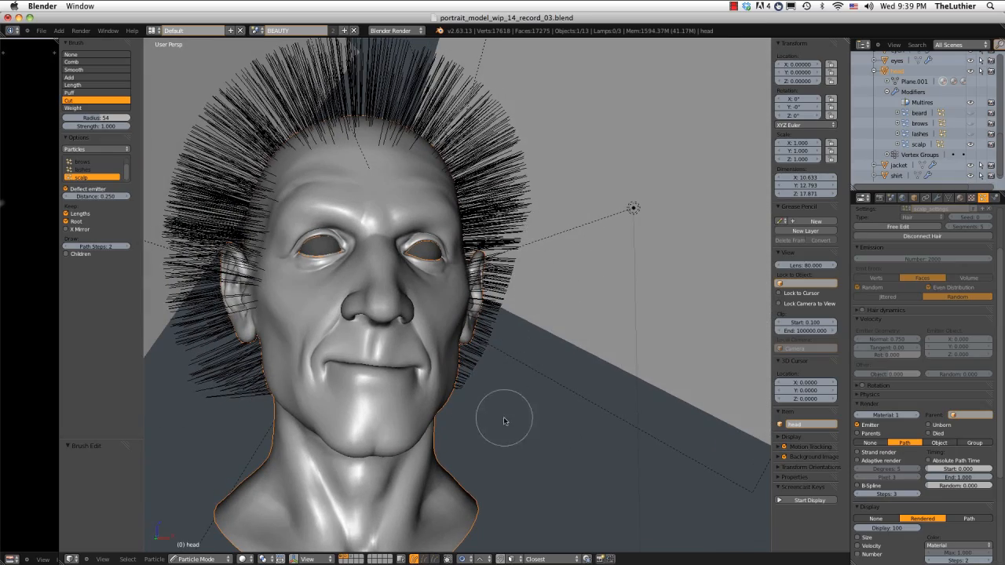
middle_click_drag(507, 417, 479, 410)
mouse_move(485, 433)
left_mouse_down()
mouse_move(532, 296)
mouse_move(540, 156)
left_mouse_up()
middle_click_drag(540, 156, 491, 417)
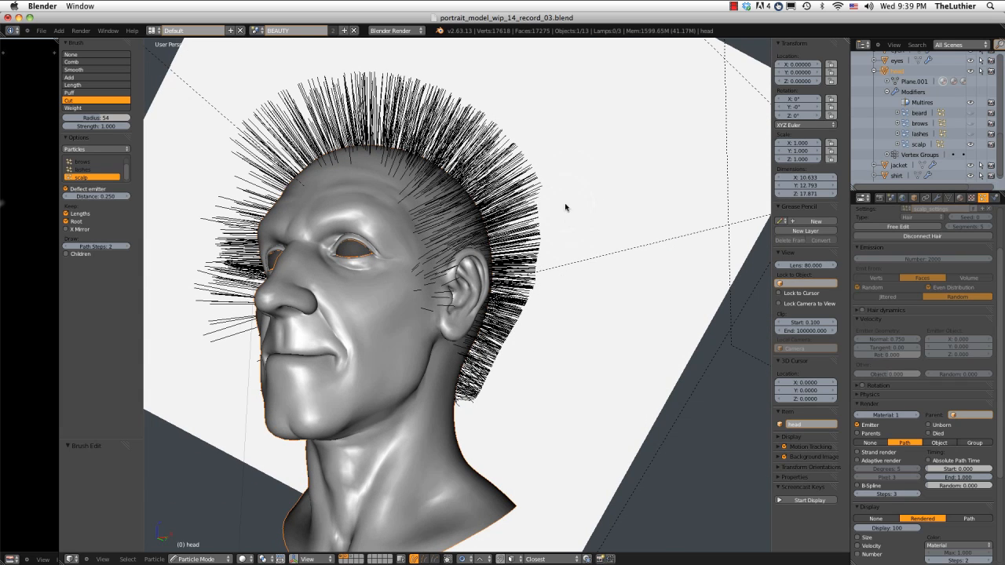
Trim the scalp hair around the back of the head and shorten it toward the nape
mouse_move(566, 207)
middle_mouse_down()
mouse_move(539, 482)
mouse_move(557, 415)
mouse_move(511, 419)
middle_mouse_up()
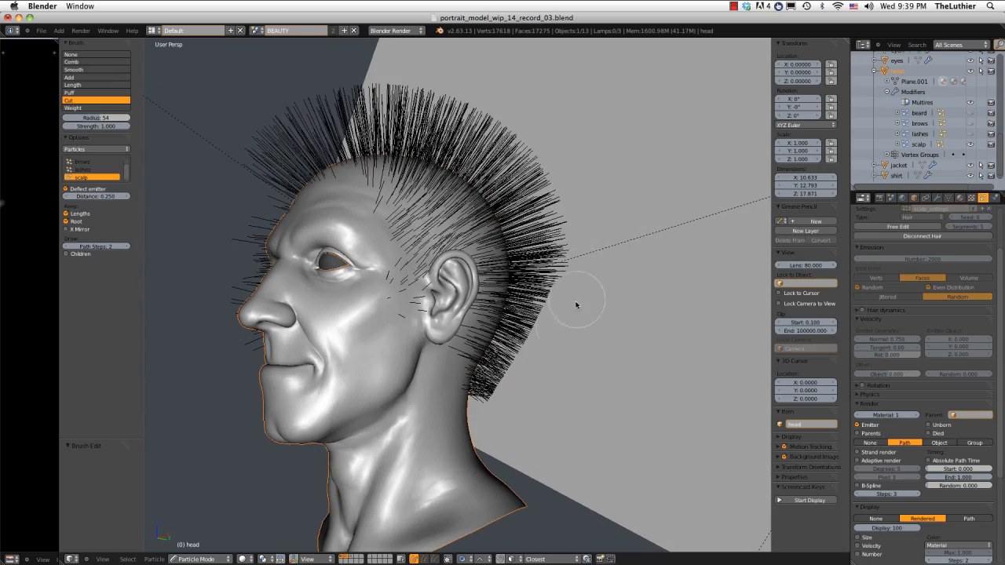
mouse_move(577, 304)
middle_mouse_down()
mouse_move(588, 218)
mouse_move(560, 377)
mouse_move(557, 366)
middle_mouse_up()
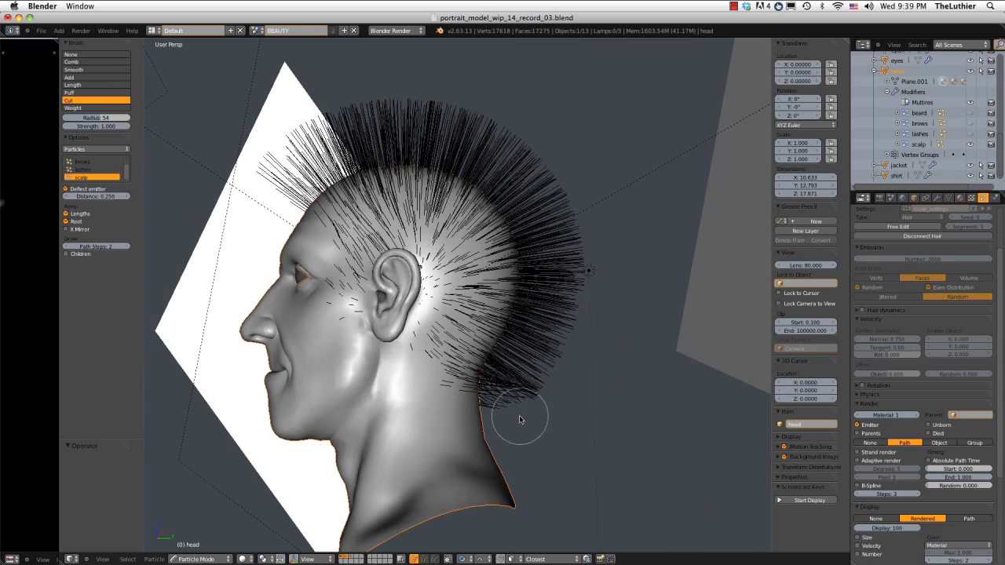
mouse_move(595, 298)
middle_mouse_down()
mouse_move(589, 408)
mouse_move(597, 202)
mouse_move(554, 273)
mouse_move(508, 402)
middle_mouse_up()
middle_click_drag(589, 274, 573, 224)
mouse_move(541, 405)
left_mouse_down()
mouse_move(575, 351)
mouse_move(539, 382)
mouse_move(601, 252)
mouse_move(597, 207)
left_mouse_up()
middle_click_drag(597, 207, 265, 343)
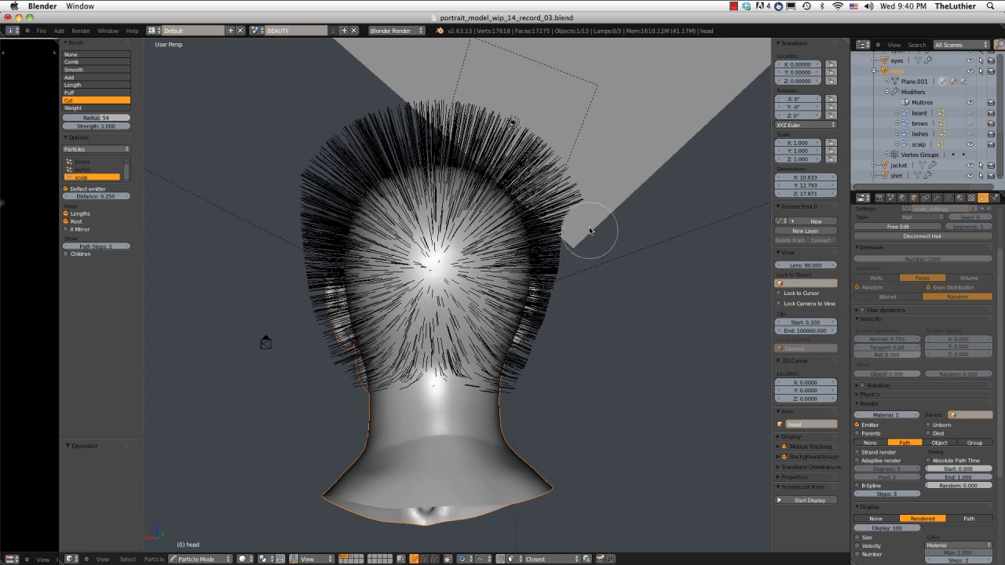
middle_click_drag(591, 230, 563, 360)
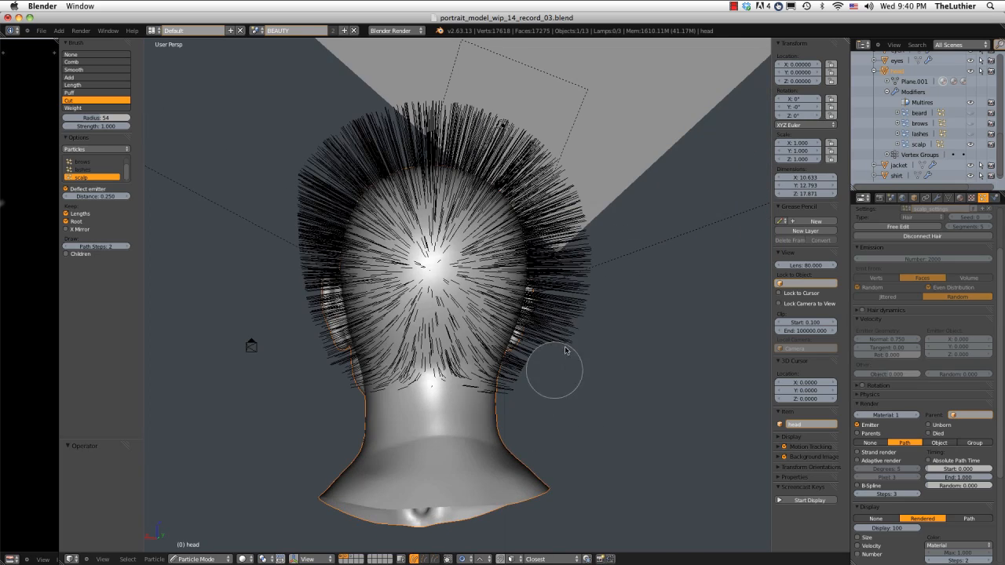
Trim the scalp hair on the head's right side around the temple and ear to match the left side
mouse_move(604, 198)
middle_mouse_down()
mouse_move(593, 278)
mouse_move(334, 285)
middle_mouse_up()
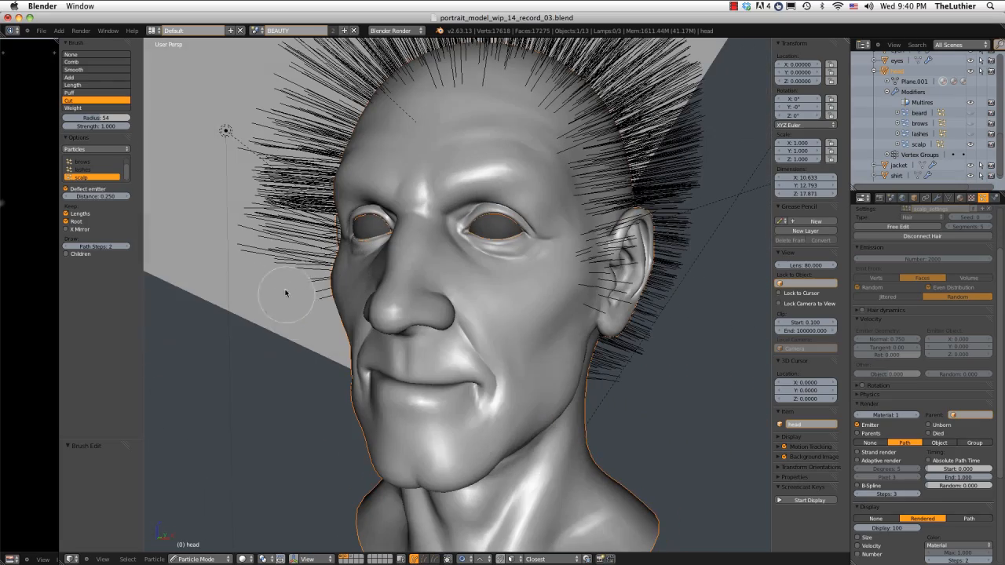
middle_click_drag(269, 192, 352, 232)
scroll(349, 205, "up", 3)
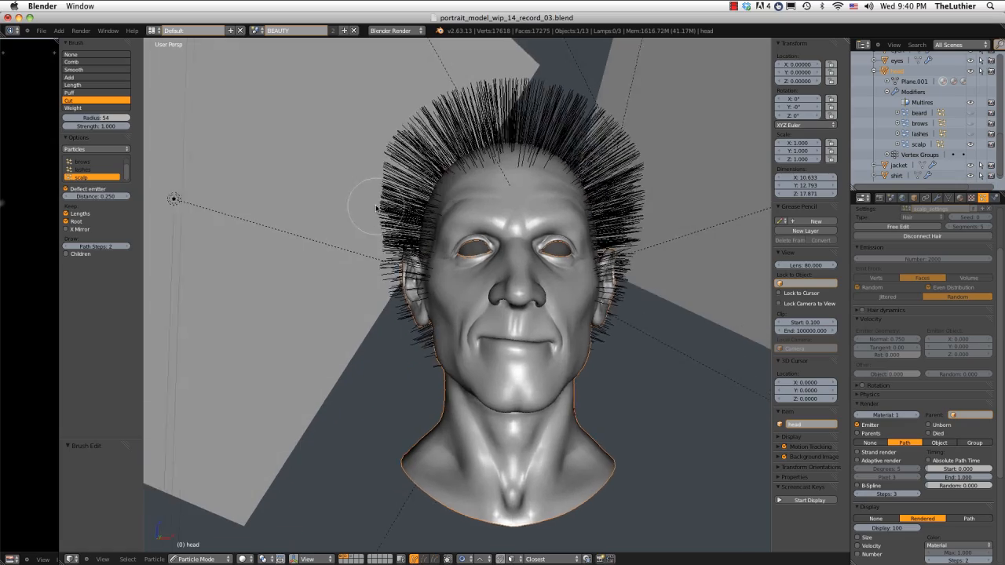
scroll(337, 307, "down", 3)
middle_click_drag(377, 243, 322, 243)
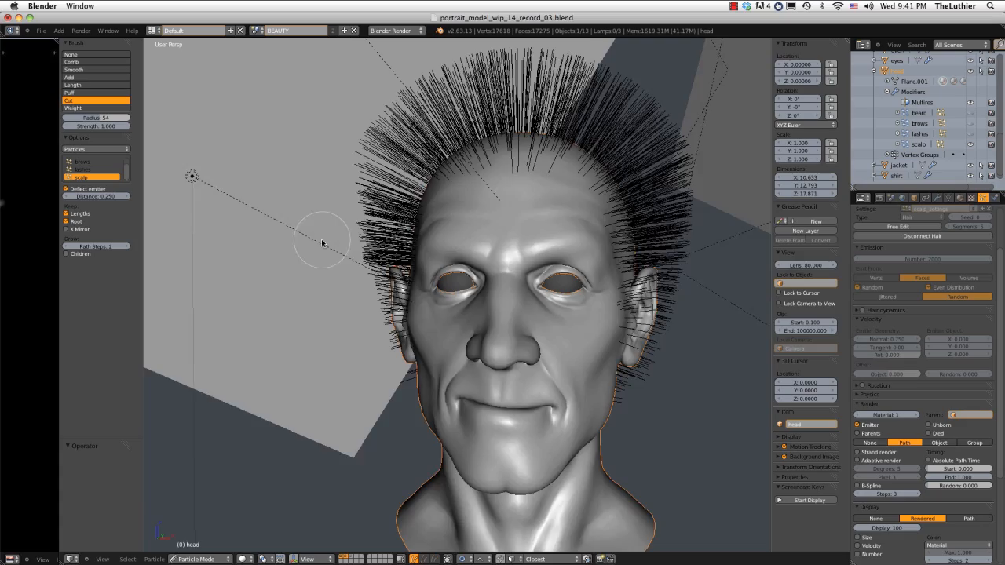
scroll(322, 242, "down", 2)
middle_click_drag(377, 348, 373, 300)
scroll(520, 296, "up", 2)
middle_click_drag(323, 244, 348, 291)
mouse_move(328, 324)
middle_mouse_down()
mouse_move(628, 338)
mouse_move(628, 231)
mouse_move(762, 206)
mouse_move(526, 222)
mouse_move(579, 168)
mouse_move(542, 191)
mouse_move(657, 231)
mouse_move(641, 206)
mouse_move(651, 207)
mouse_move(541, 196)
middle_mouse_up()
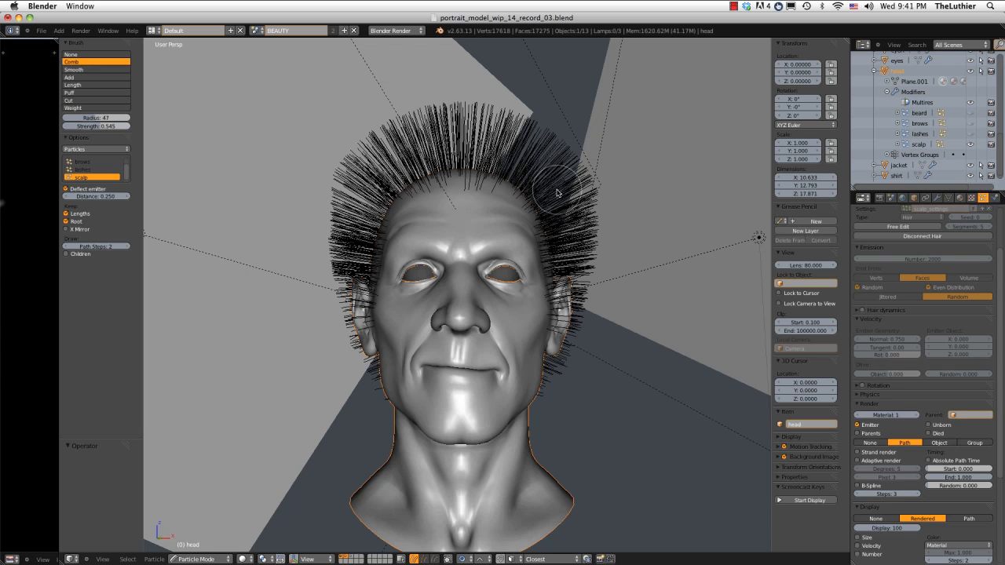
With the Comb brush at radius 84, comb the top hair toward the head's right from a part on its left side
key("f")
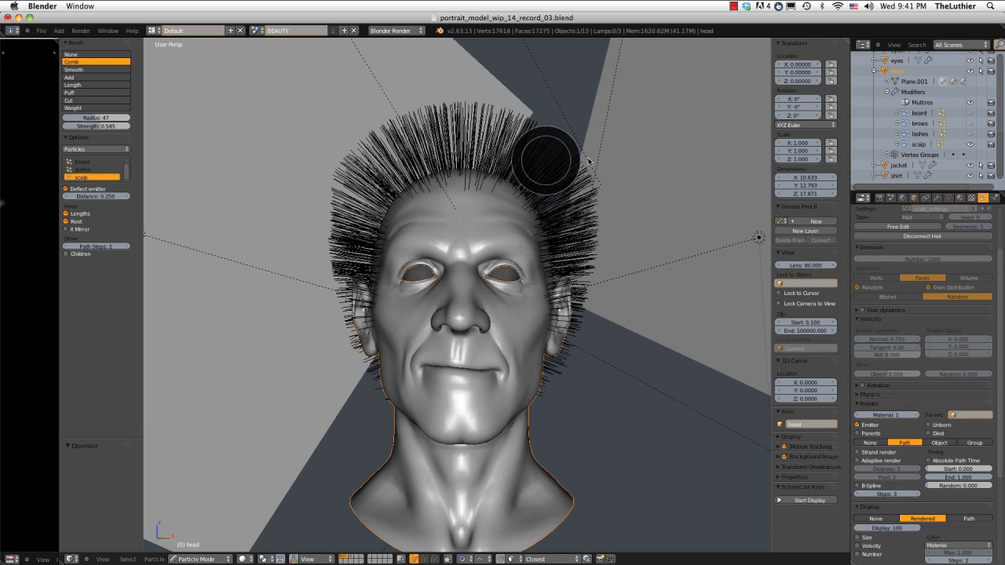
left_click(582, 154)
left_click_drag(550, 147, 446, 111)
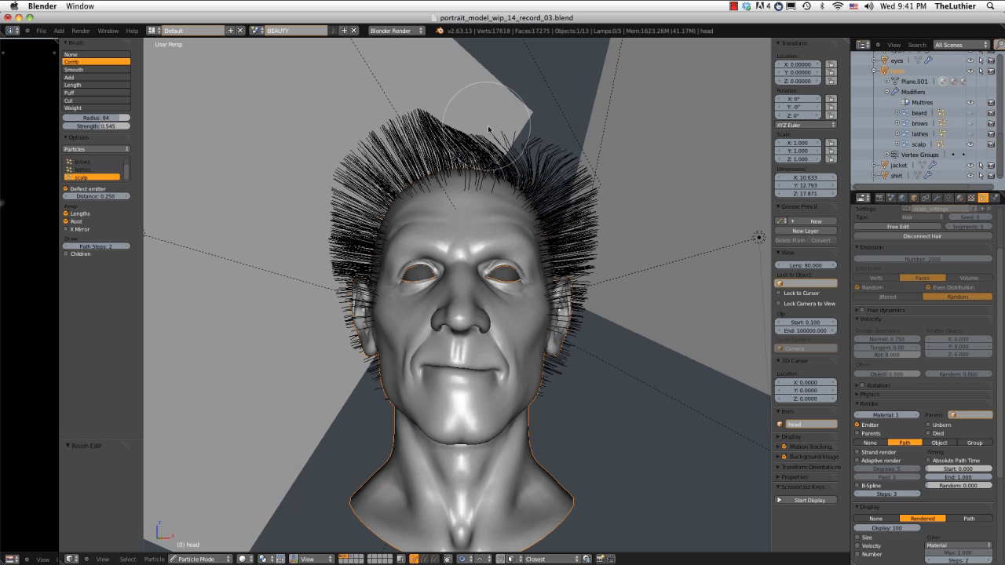
mouse_move(538, 128)
left_mouse_down()
mouse_move(436, 104)
mouse_move(349, 115)
mouse_move(404, 135)
mouse_move(281, 182)
left_mouse_up()
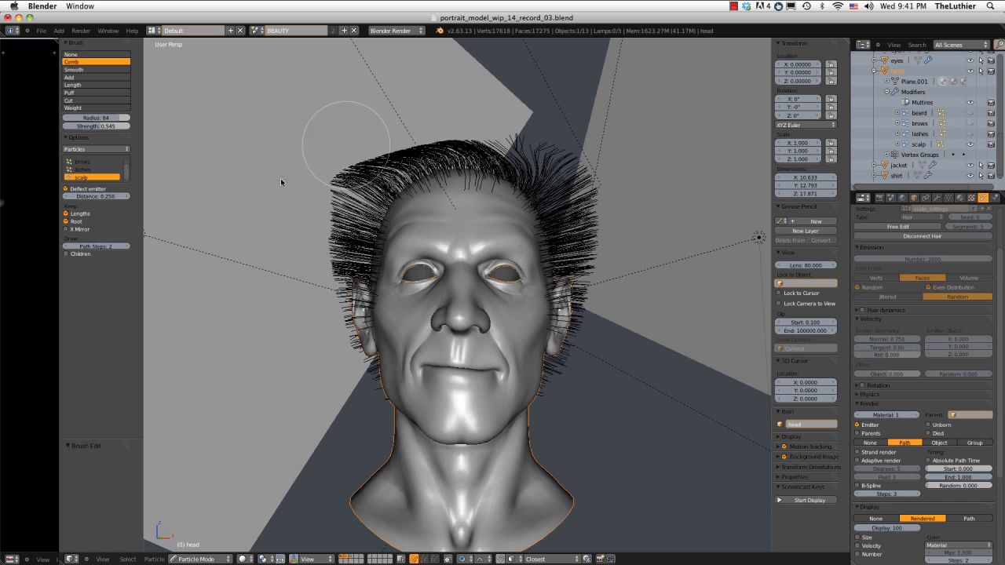
left_click_drag(391, 130, 346, 174)
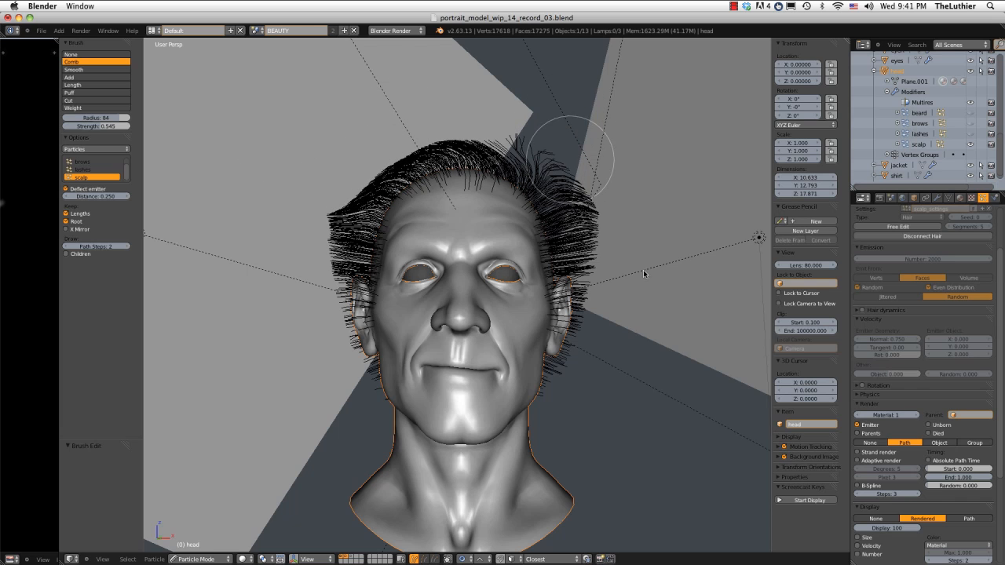
mouse_move(644, 274)
left_mouse_down()
mouse_move(560, 174)
mouse_move(642, 267)
left_mouse_up()
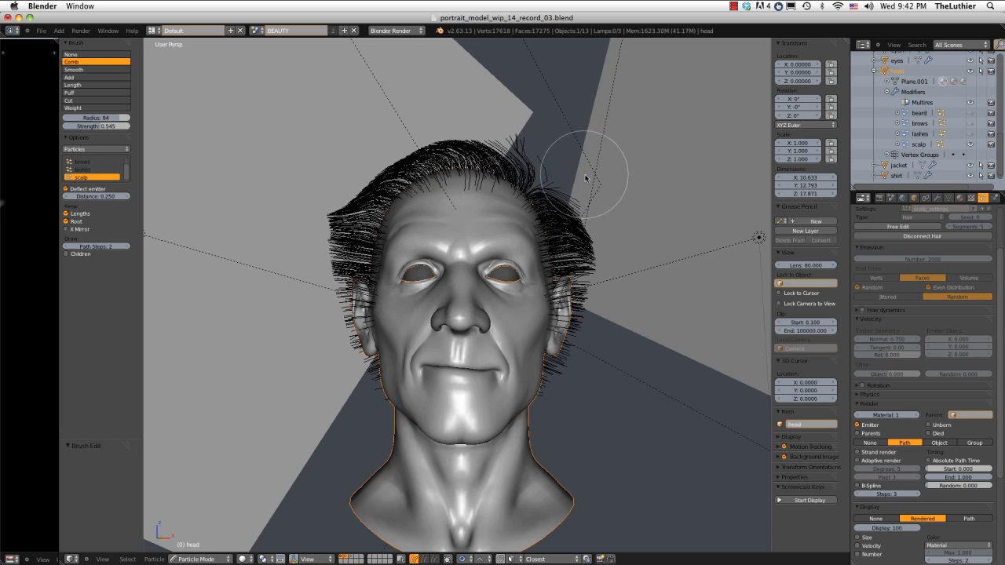
Enlarge the Comb brush to a radius of 100 and comb the hair on the head's left side downward
scroll(683, 250, "up", 3)
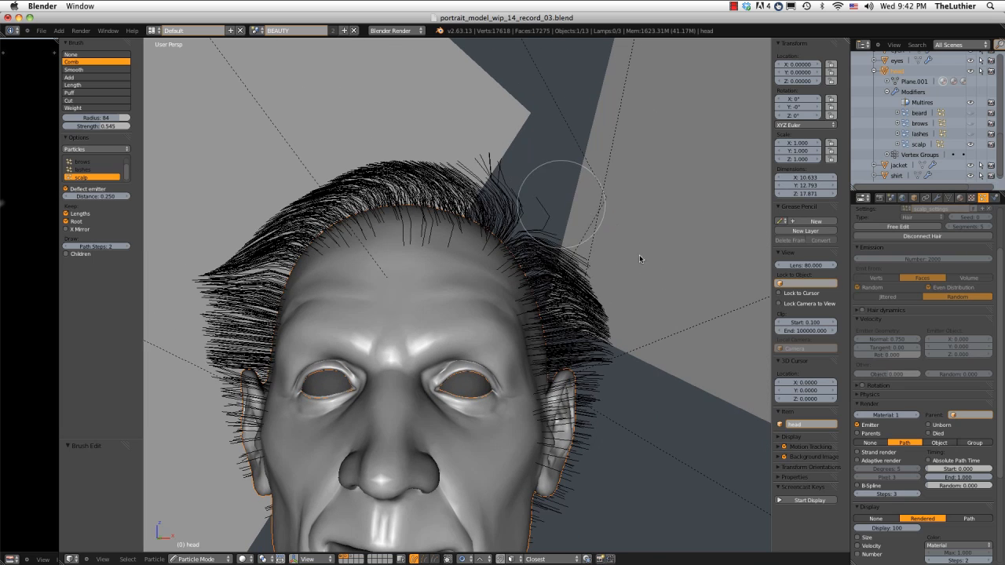
key("f")
left_click(612, 295)
scroll(610, 296, "down", 3)
mouse_move(580, 322)
middle_mouse_down()
mouse_move(484, 327)
mouse_move(599, 295)
mouse_move(567, 287)
middle_mouse_up()
middle_click_drag(586, 238, 536, 227)
middle_click_drag(466, 110, 565, 147)
scroll(381, 303, "up", 1)
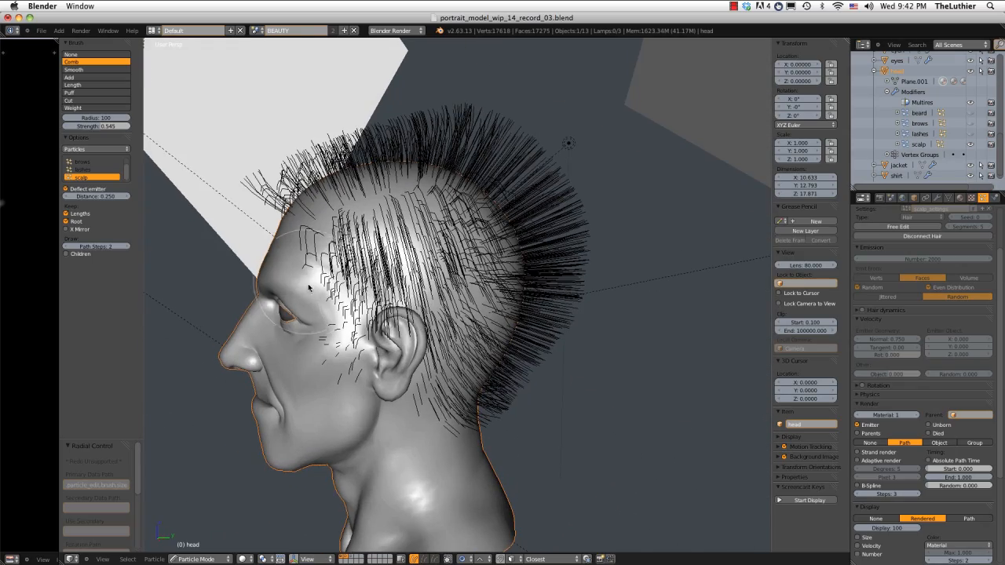
Comb the left temple hair back over the ear, reducing the brush radius to 97 and finally 40 for the sideburn
key("f")
mouse_move(311, 289)
left_mouse_down()
mouse_move(343, 273)
mouse_move(369, 288)
left_mouse_up()
left_click(341, 272)
key("f")
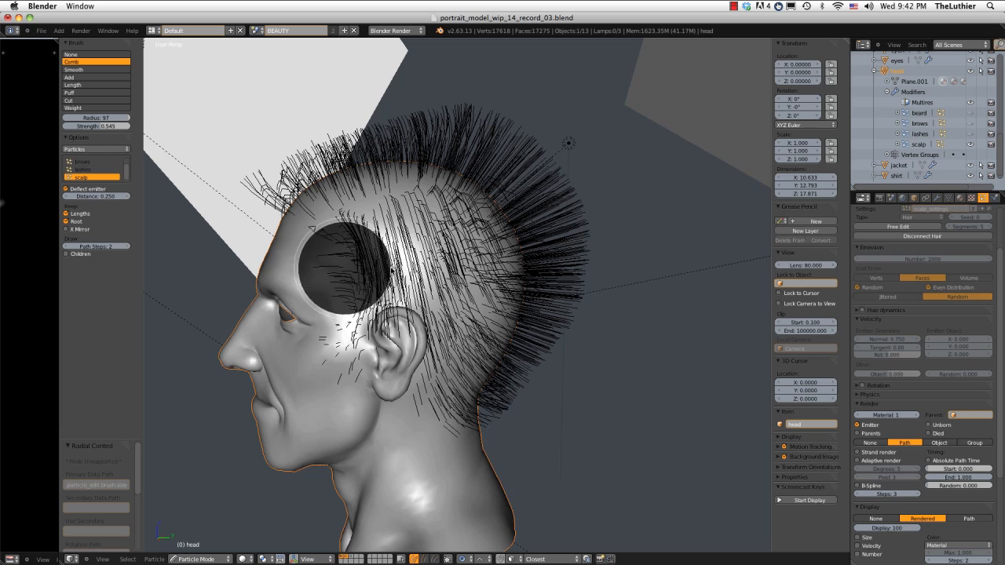
left_click(391, 268)
mouse_move(363, 253)
left_mouse_down()
mouse_move(417, 272)
mouse_move(411, 336)
left_mouse_up()
key("f")
left_click(388, 358)
key("f")
left_click(320, 336)
left_click_drag(330, 339, 329, 371)
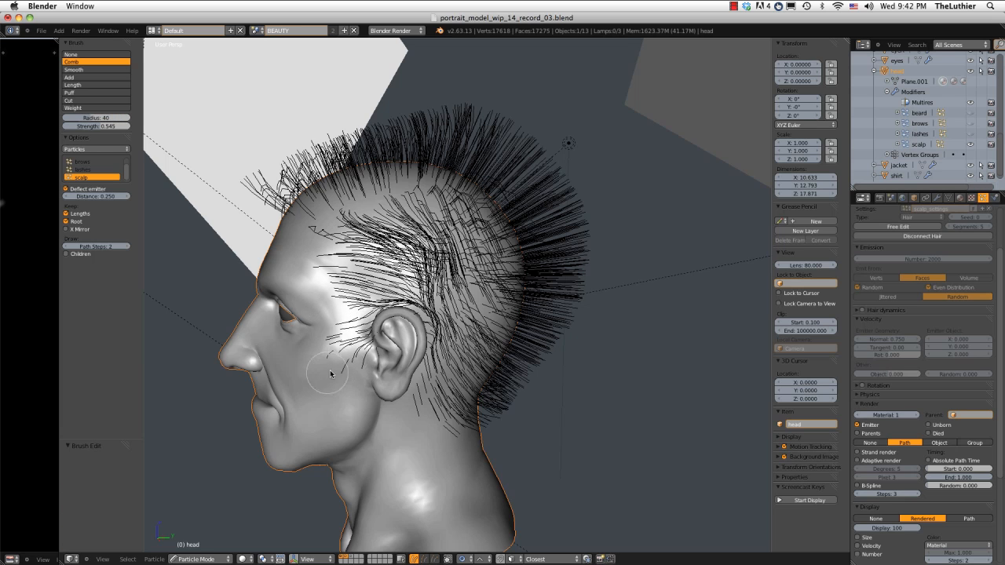
Enlarge the Comb brush to a radius of 100 and comb the hair above and behind the left ear down toward the neck
mouse_move(328, 372)
middle_mouse_down()
mouse_move(389, 323)
mouse_move(358, 292)
middle_mouse_up()
scroll(389, 323, "up", 2)
scroll(390, 323, "down", 1)
key("f")
left_click(396, 320)
key("f")
left_click(418, 291)
mouse_move(413, 283)
left_mouse_down()
mouse_move(417, 403)
mouse_move(451, 416)
left_mouse_up()
Comb the hair on the crown and the back of the head down toward the nape
middle_click_drag(493, 365, 541, 258)
mouse_move(518, 141)
left_mouse_down()
mouse_move(539, 159)
mouse_move(569, 236)
left_mouse_up()
middle_click_drag(549, 239, 585, 249)
left_click_drag(585, 249, 531, 447)
middle_click_drag(531, 448, 354, 301)
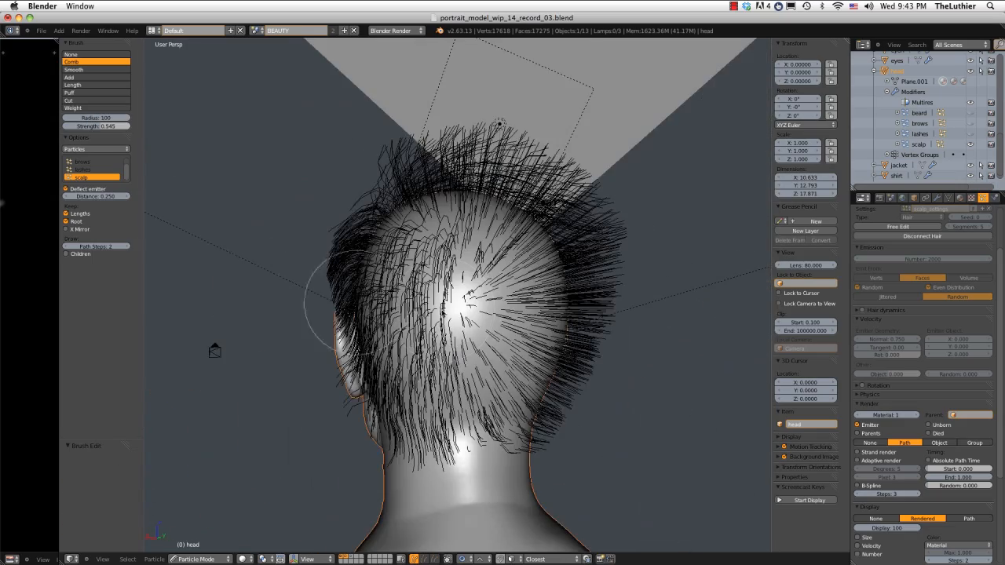
middle_click_drag(321, 400, 313, 394)
middle_click_drag(341, 443, 547, 263)
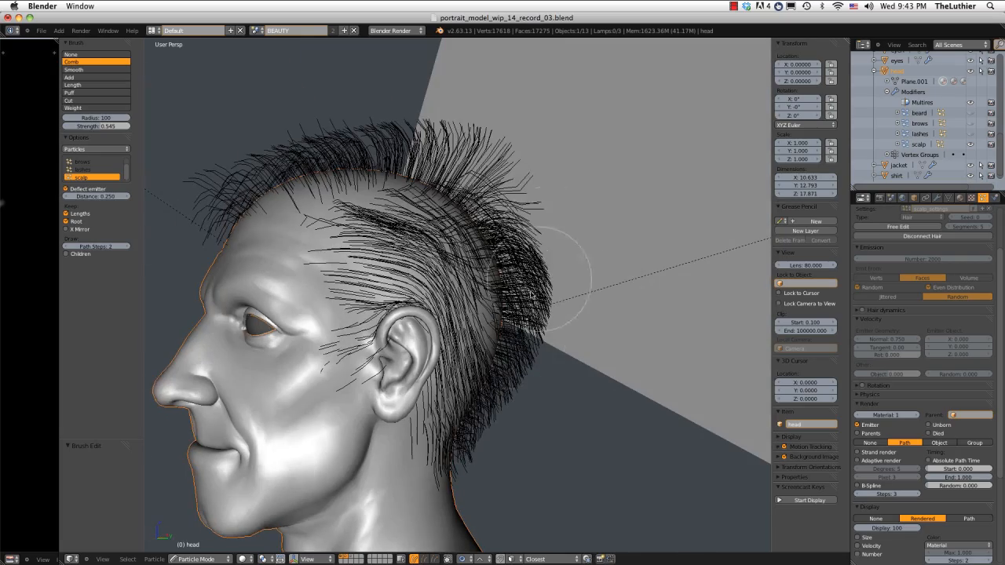
mouse_move(536, 226)
left_mouse_down()
mouse_move(565, 327)
mouse_move(503, 430)
left_mouse_up()
middle_click_drag(580, 330, 448, 134)
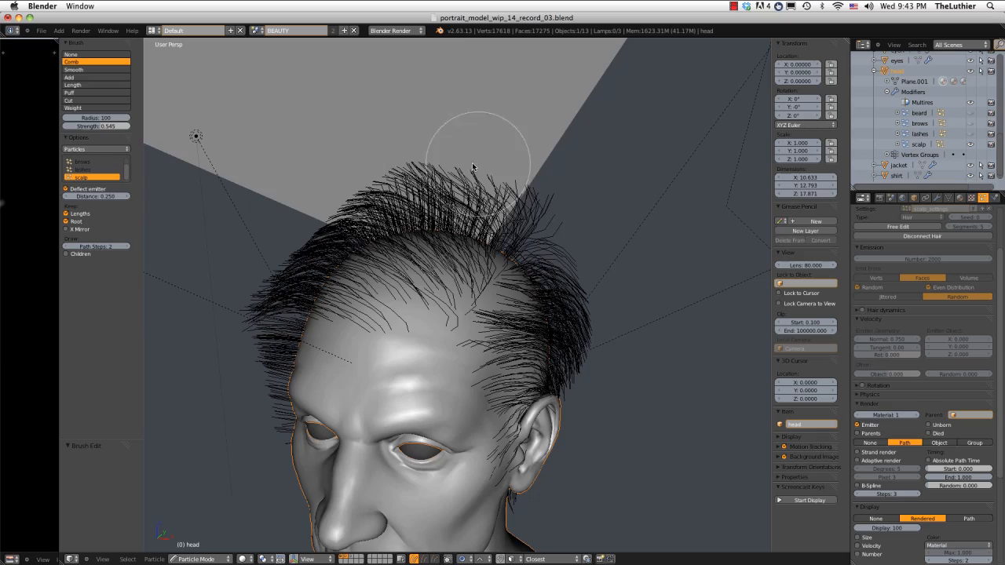
mouse_move(523, 168)
middle_mouse_down()
mouse_move(378, 151)
mouse_move(290, 194)
mouse_move(463, 128)
middle_mouse_up()
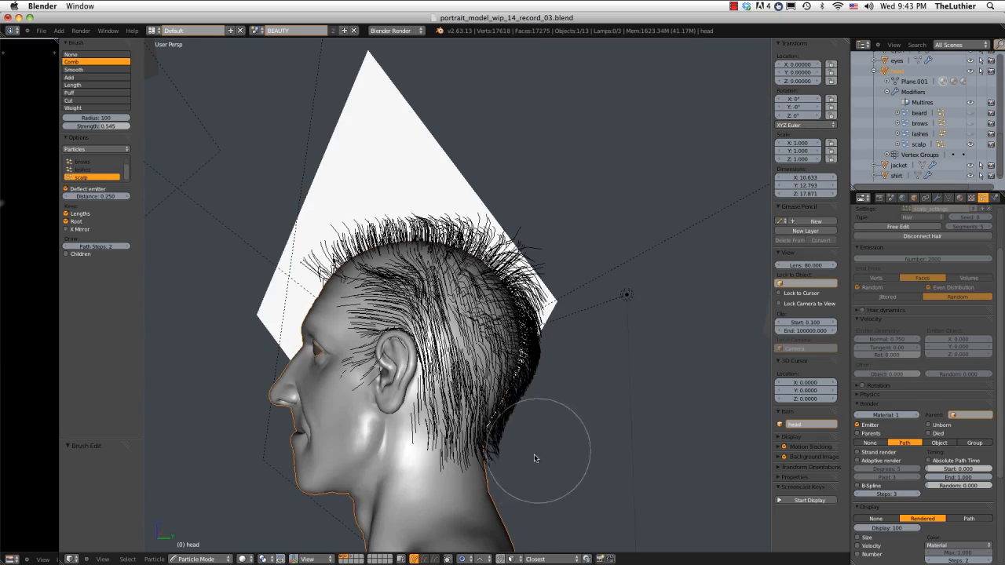
Comb the hair on the head's right side and behind the right ear down toward the neck, reducing the brush radius to 86
mouse_move(535, 459)
middle_mouse_down()
mouse_move(675, 318)
mouse_move(550, 225)
mouse_move(546, 171)
mouse_move(469, 168)
mouse_move(310, 225)
mouse_move(405, 233)
middle_mouse_up()
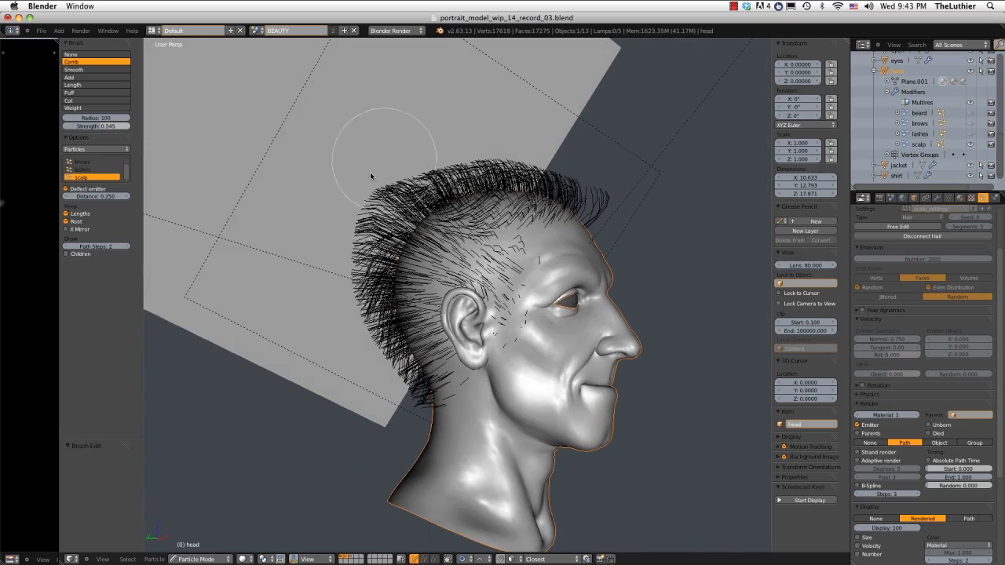
mouse_move(371, 176)
left_mouse_down()
mouse_move(330, 278)
mouse_move(350, 359)
left_mouse_up()
middle_click_drag(351, 359, 487, 314)
left_click_drag(486, 314, 479, 345)
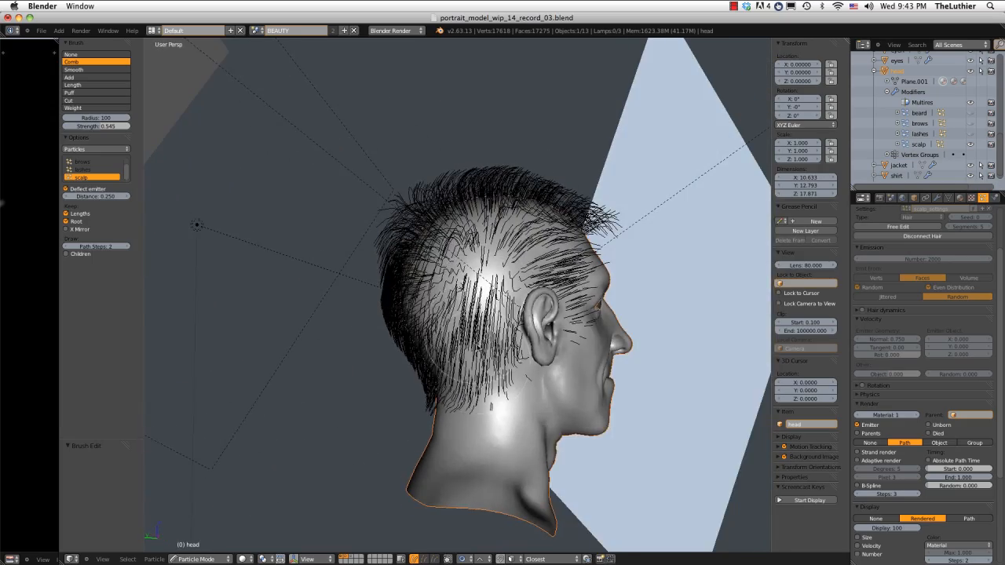
mouse_move(479, 345)
middle_mouse_down()
mouse_move(574, 359)
mouse_move(553, 347)
middle_mouse_up()
middle_click_drag(541, 431, 427, 386)
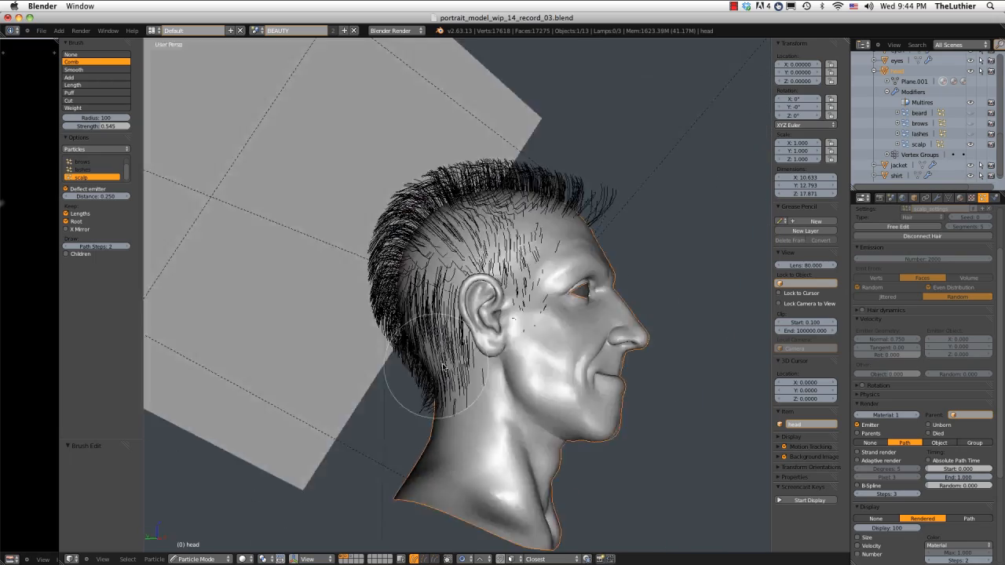
key("f")
left_click(464, 473)
mouse_move(463, 472)
middle_mouse_down()
mouse_move(382, 386)
mouse_move(476, 364)
middle_mouse_up()
Puff the hair behind the right ear with the Puff brush and switch back to the Comb brush
left_click(96, 93)
middle_click_drag(305, 164, 440, 189)
left_click_drag(471, 377, 491, 350)
middle_click_drag(510, 346, 676, 312)
left_click(75, 61)
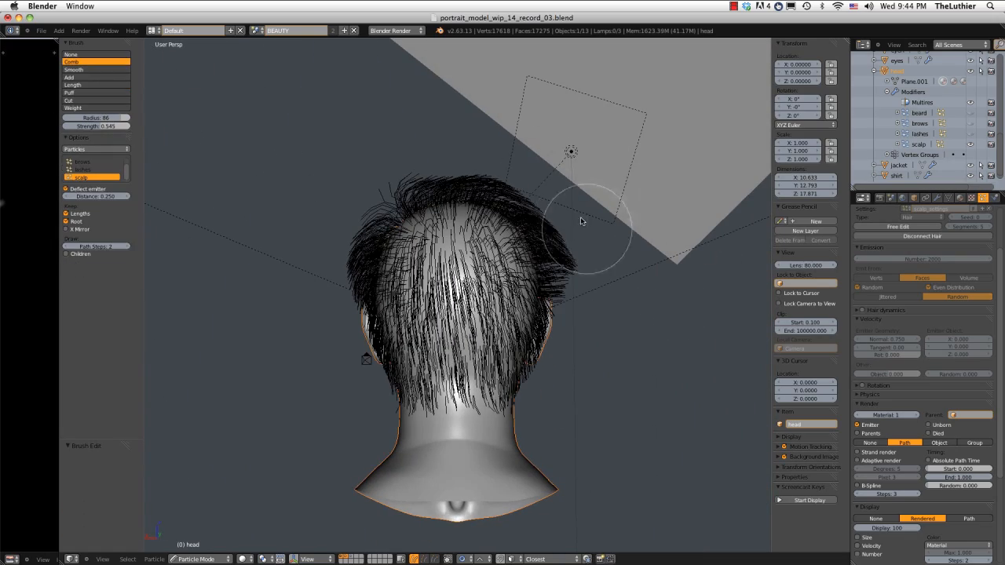
Reduce the Comb brush to a radius of 52 and comb the right temple hair back over the ear
mouse_move(606, 288)
middle_mouse_down()
mouse_move(416, 213)
mouse_move(359, 213)
mouse_move(352, 224)
middle_mouse_up()
middle_click_drag(314, 287, 443, 274)
middle_click_drag(550, 250, 552, 267)
key("f")
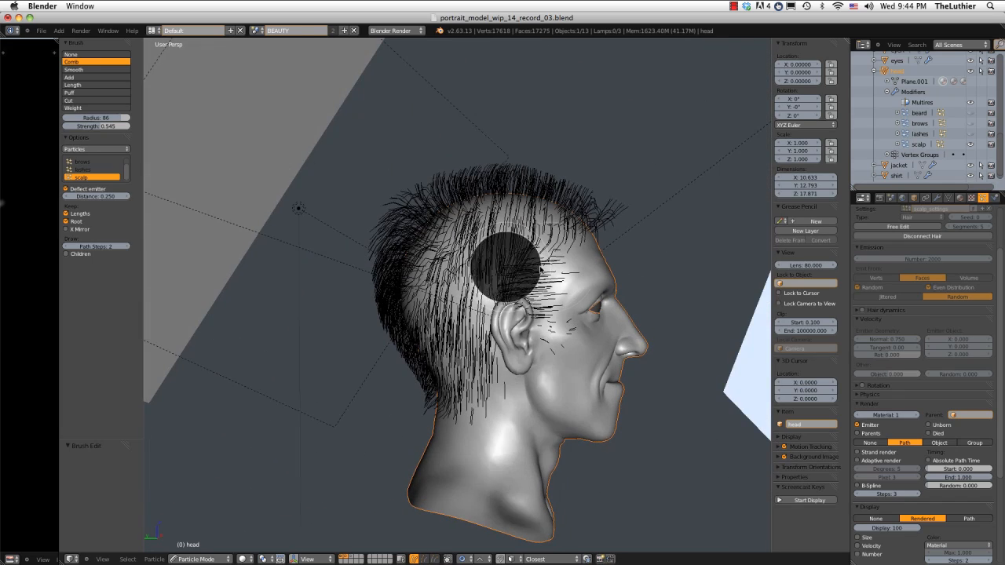
left_click(535, 267)
left_click_drag(532, 275, 486, 336)
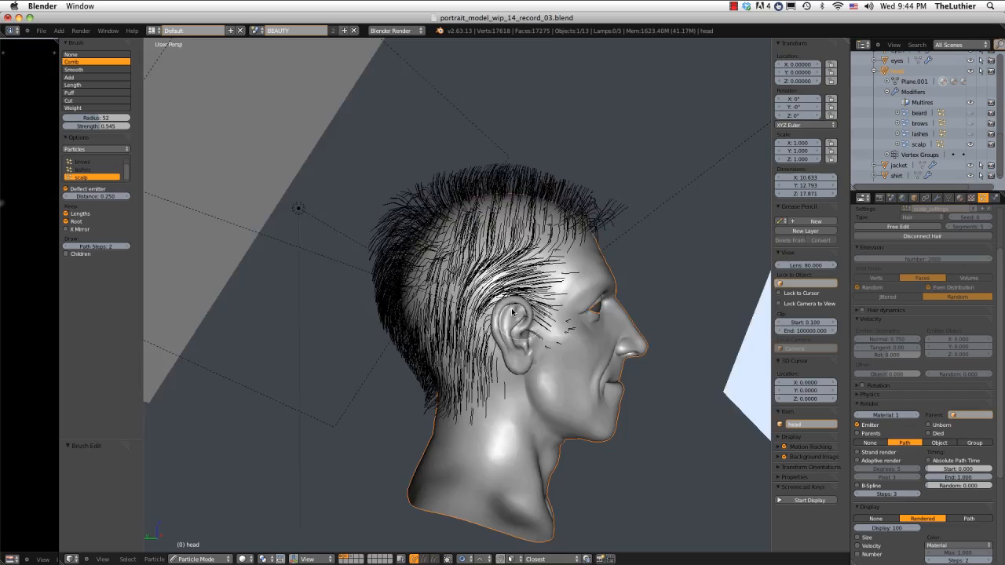
Enlarge the Comb brush to a radius of 74 and comb the hair above the right ear backward
middle_click_drag(512, 312, 463, 302)
scroll(341, 199, "up", 2)
middle_click_drag(521, 333, 511, 275, "shift")
key("f")
left_click(528, 275)
left_click_drag(542, 244, 522, 259)
middle_click_drag(526, 259, 579, 261)
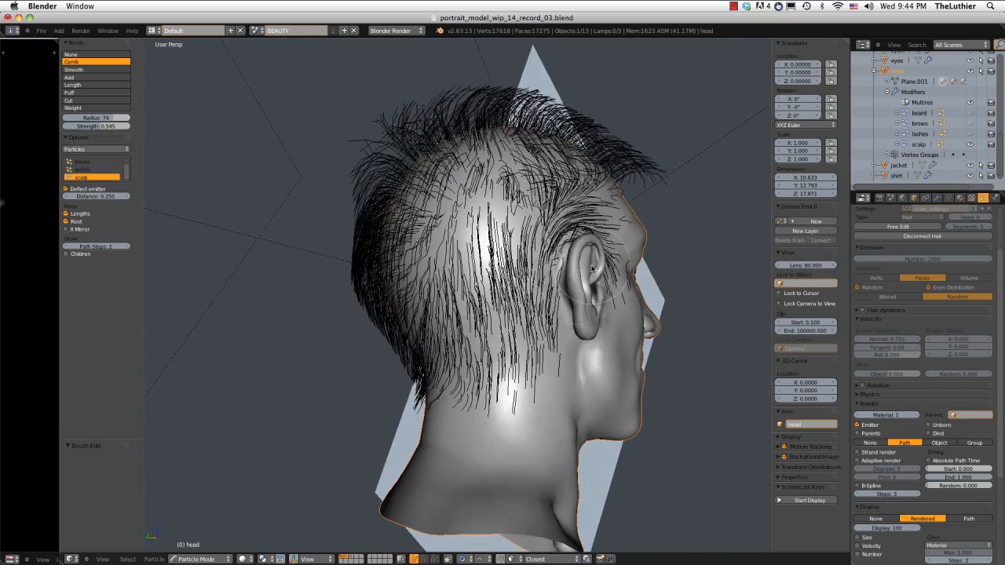
Puff the hair at the back of the head near the right ear, and reselect the Comb brush
middle_click_drag(614, 306, 590, 324)
mouse_move(509, 384)
middle_mouse_down()
mouse_move(600, 276)
mouse_move(590, 311)
middle_mouse_up()
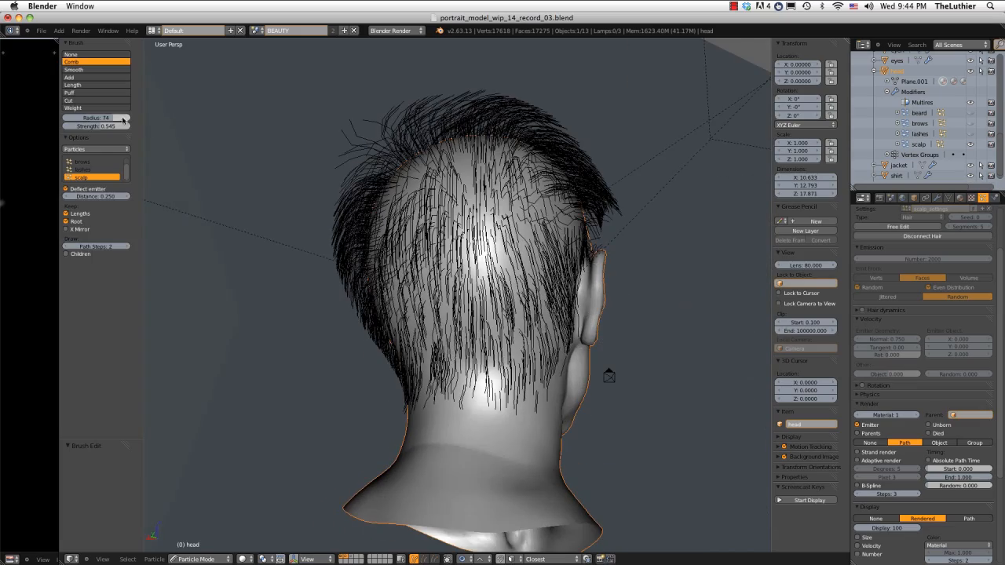
left_click(96, 93)
key("f")
left_click(576, 250)
left_click_drag(576, 250, 581, 260)
middle_click_drag(581, 259, 374, 207)
left_click(95, 61)
Enlarge the Comb brush to a radius of 84 and inspect the haircut from the front, below and the right side
scroll(336, 168, "down", 1)
key("f")
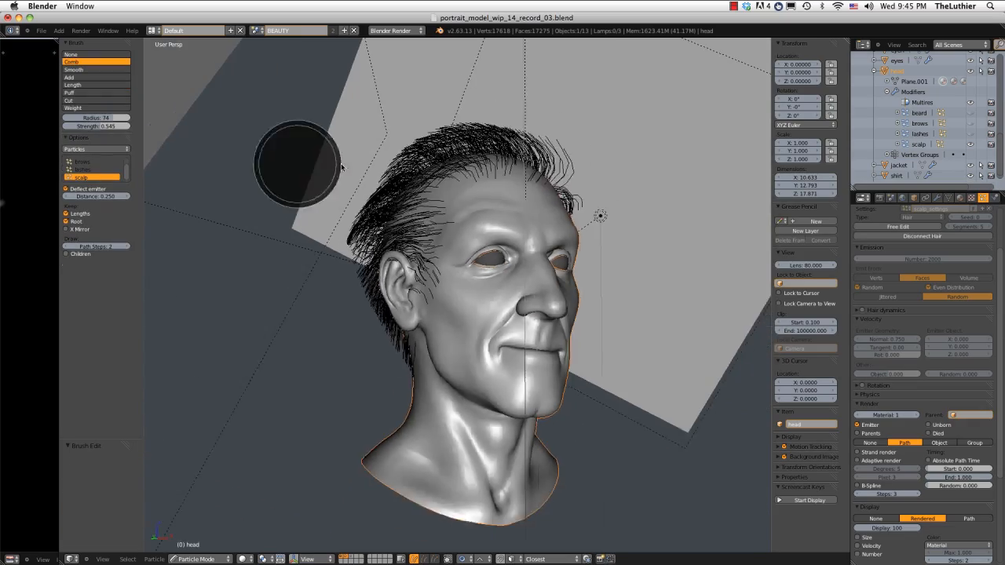
left_click(341, 168)
middle_click_drag(385, 151, 323, 166)
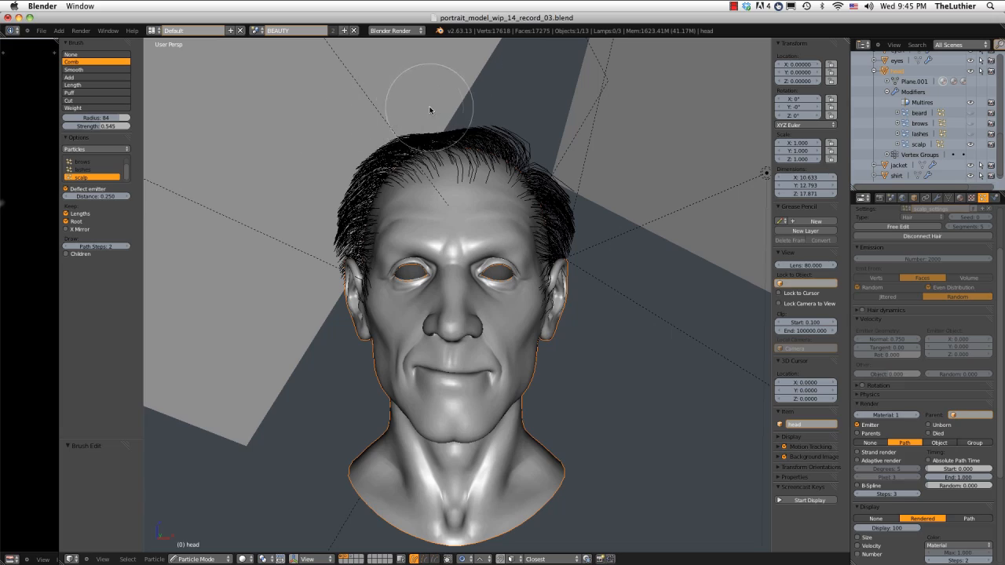
middle_click_drag(377, 119, 429, 93)
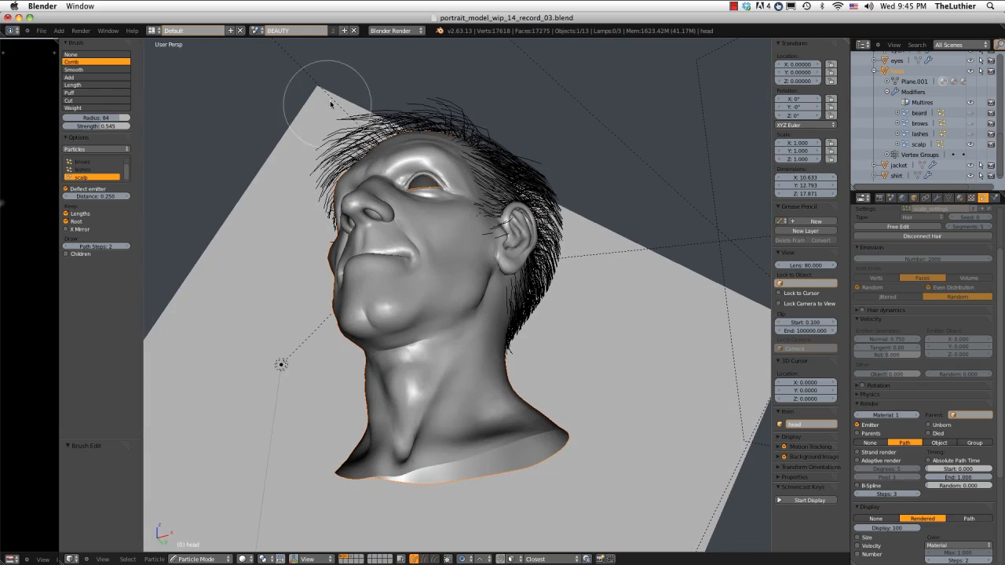
middle_click_drag(312, 128, 648, 247)
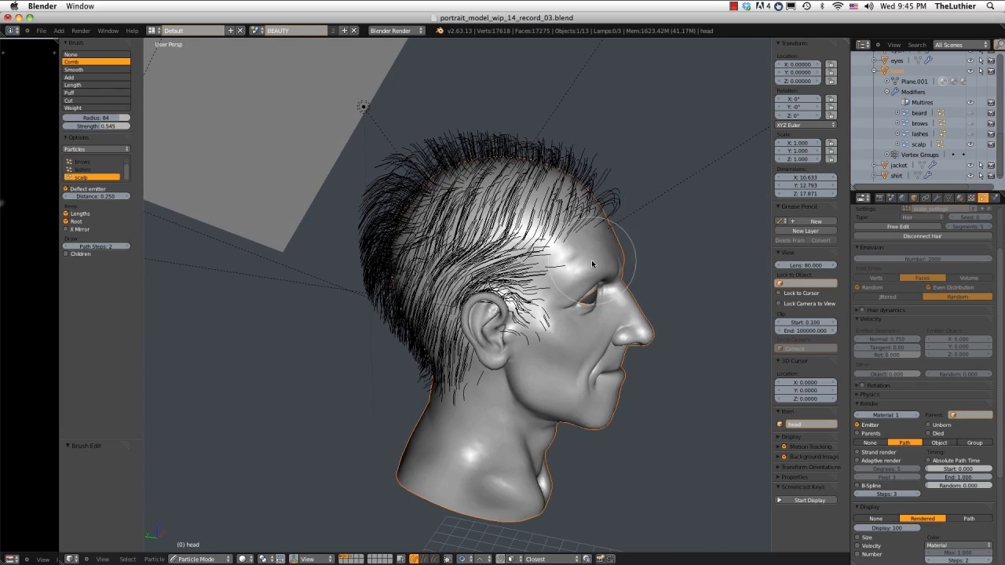
middle_click_drag(592, 264, 539, 237)
middle_click_drag(430, 259, 435, 191, "ctrl")
middle_click_drag(567, 166, 452, 206)
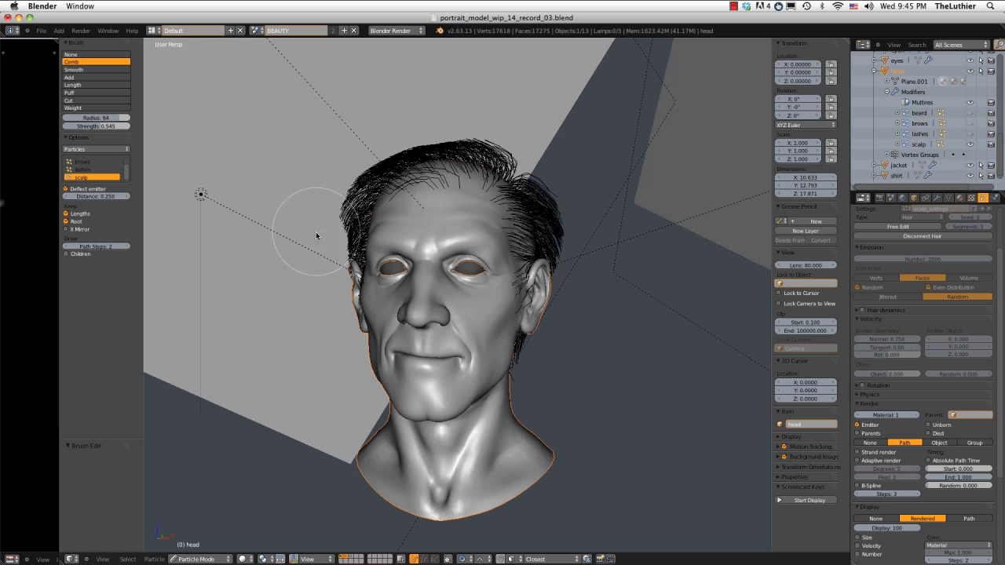
Set the Comb brush to a radius of 87 and comb the hair beside the right ear down
middle_click_drag(316, 257, 439, 224)
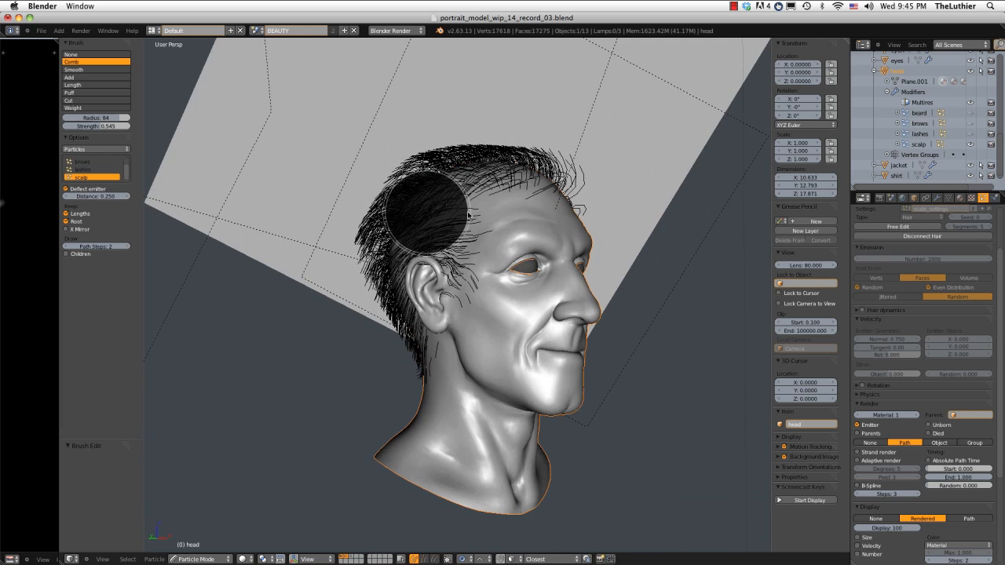
left_click(422, 186)
mouse_move(422, 186)
middle_mouse_down()
mouse_move(353, 164)
mouse_move(303, 164)
mouse_move(304, 196)
middle_mouse_up()
left_click_drag(316, 262, 317, 273)
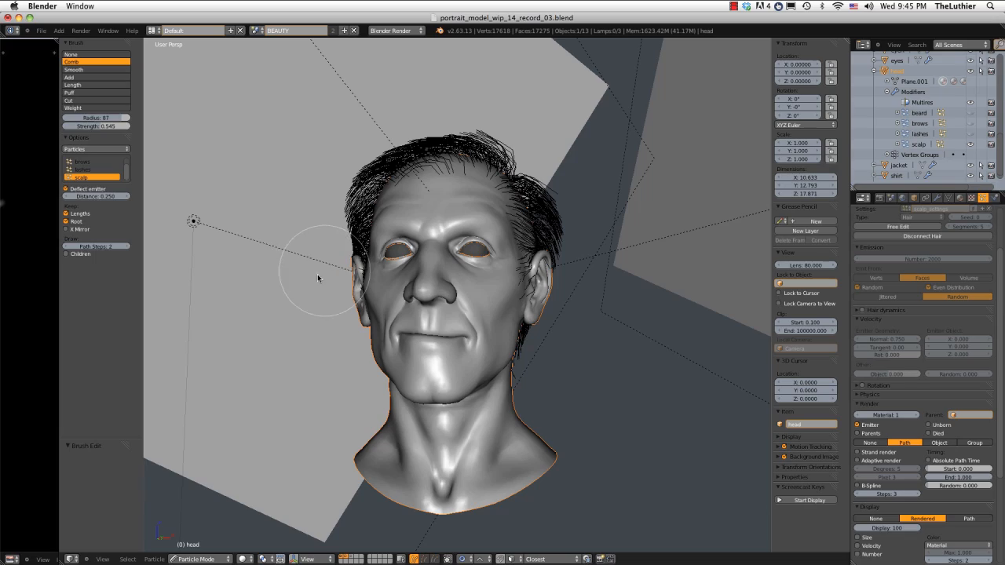
middle_click_drag(340, 271, 566, 219)
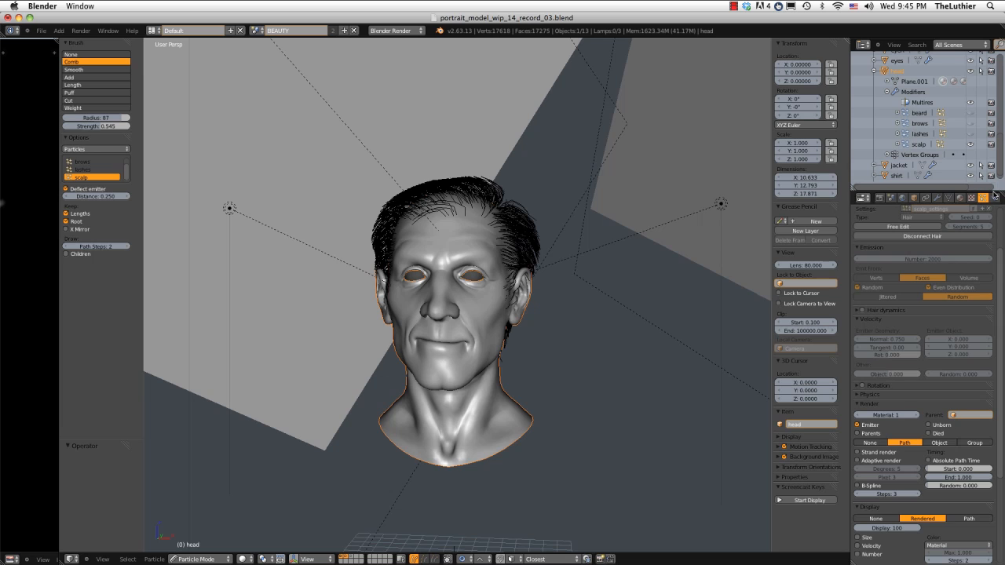
Display the child hairs in the viewport and examine the full haircut from the front and right side
scroll(955, 502, "down", 4)
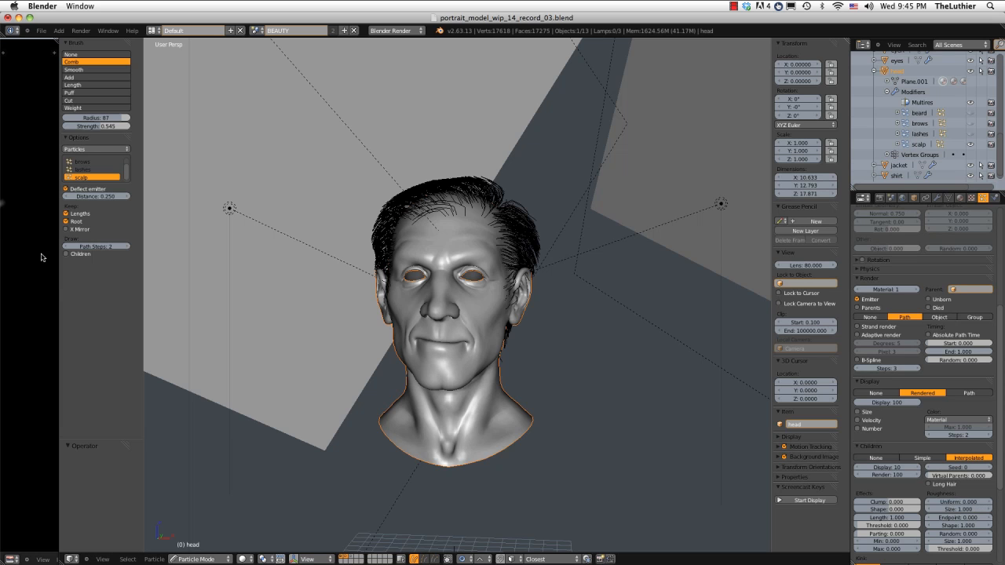
left_click(66, 253)
scroll(592, 317, "up", 2)
mouse_move(589, 280)
middle_mouse_down()
mouse_move(482, 314)
mouse_move(528, 279)
mouse_move(678, 287)
mouse_move(684, 274)
mouse_move(662, 258)
mouse_move(714, 259)
mouse_move(526, 243)
mouse_move(602, 264)
mouse_move(542, 314)
mouse_move(460, 303)
mouse_move(538, 263)
mouse_move(230, 351)
middle_mouse_up()
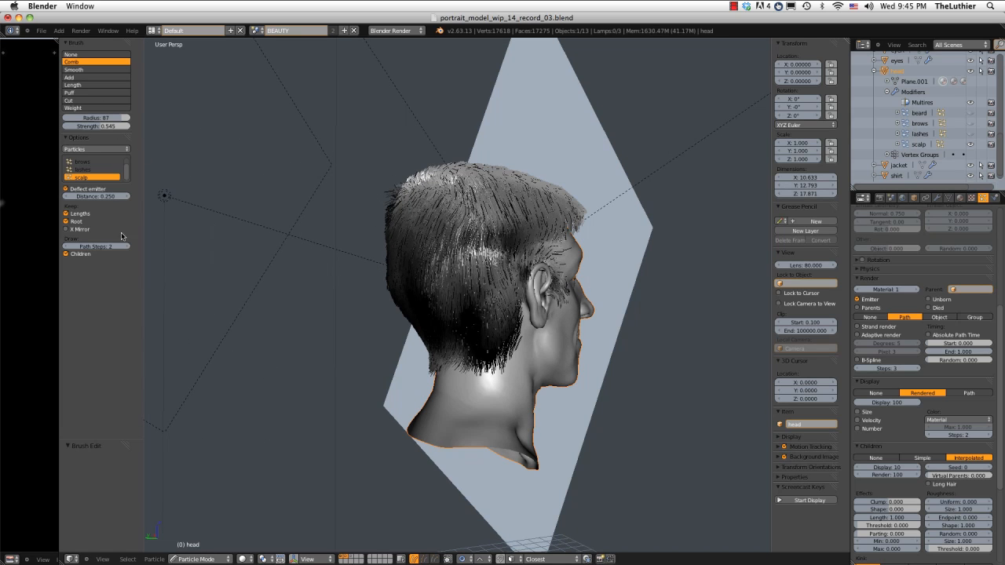
Hide the child hairs, reduce the Comb brush to a radius of 60 and comb the hair at the back of the head
left_click(78, 254)
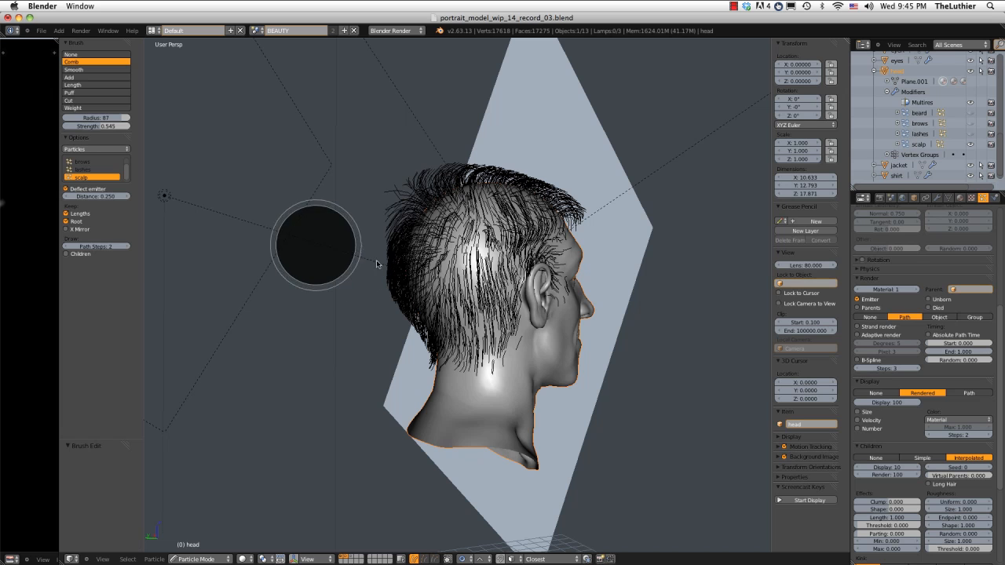
left_click(365, 264)
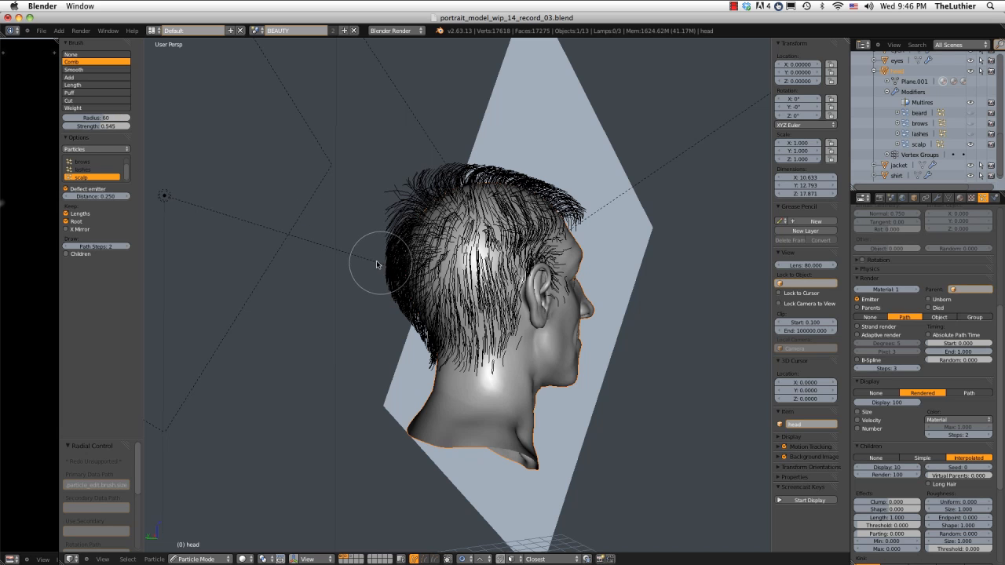
left_click_drag(377, 264, 381, 256)
mouse_move(412, 239)
middle_mouse_down()
mouse_move(338, 231)
mouse_move(460, 289)
middle_mouse_up()
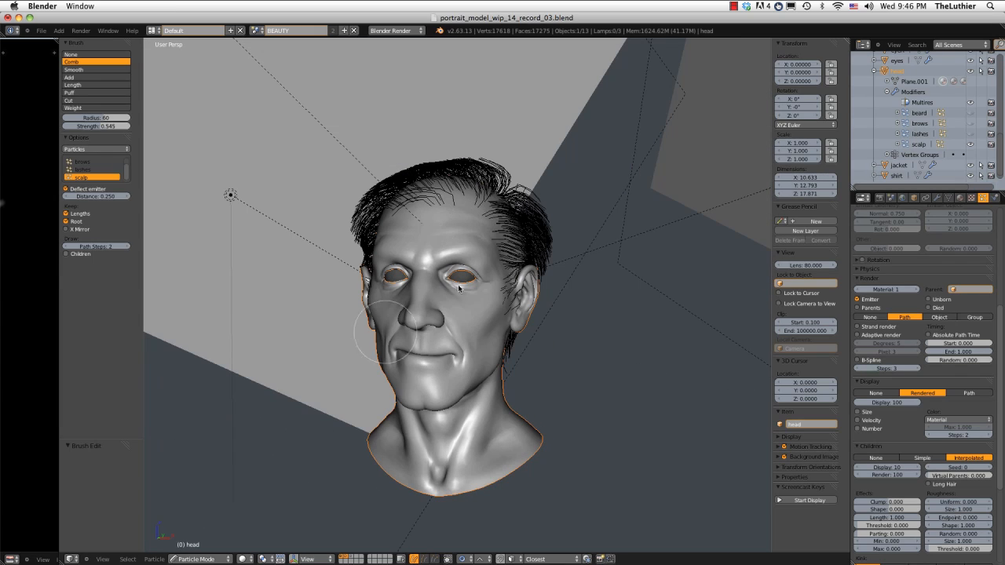
Display the child hairs again and resize the Comb brush to a radius of 60
left_click(67, 254)
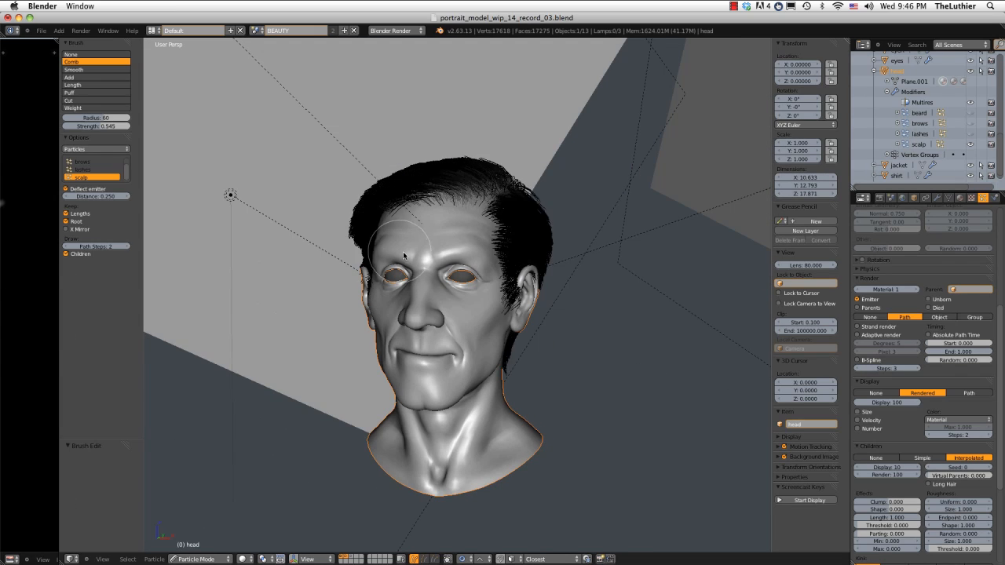
mouse_move(471, 251)
middle_mouse_down()
mouse_move(553, 255)
mouse_move(620, 284)
mouse_move(561, 236)
mouse_move(550, 243)
mouse_move(569, 251)
mouse_move(649, 241)
mouse_move(592, 217)
mouse_move(613, 218)
mouse_move(474, 196)
mouse_move(330, 145)
middle_mouse_up()
left_click(480, 189)
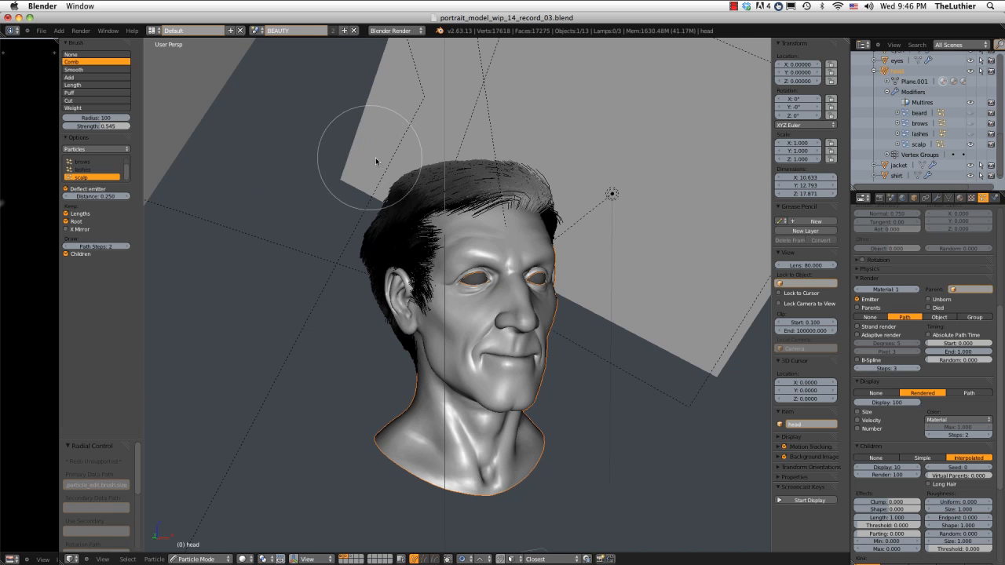
key("f")
left_click(380, 196)
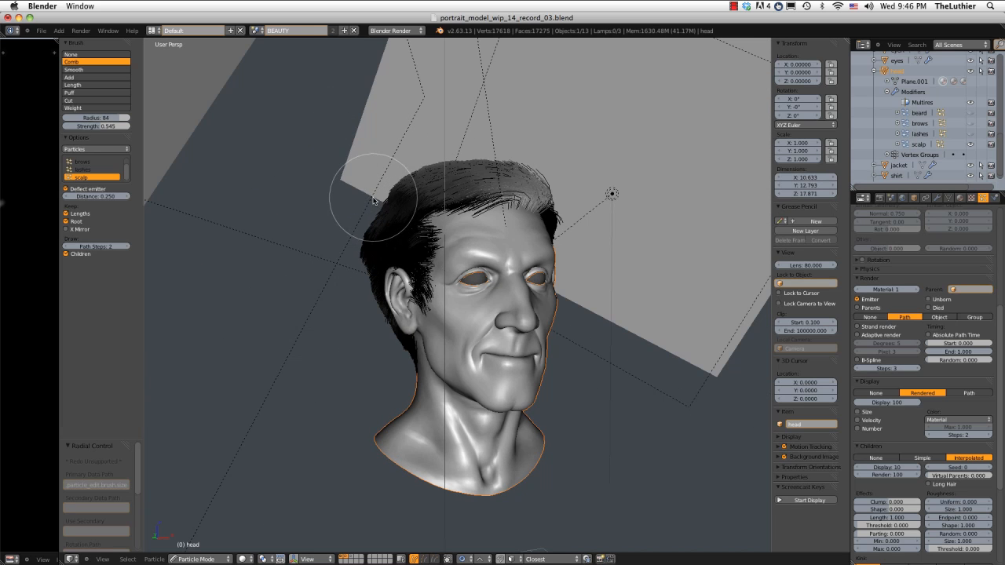
key("f")
left_click(390, 168)
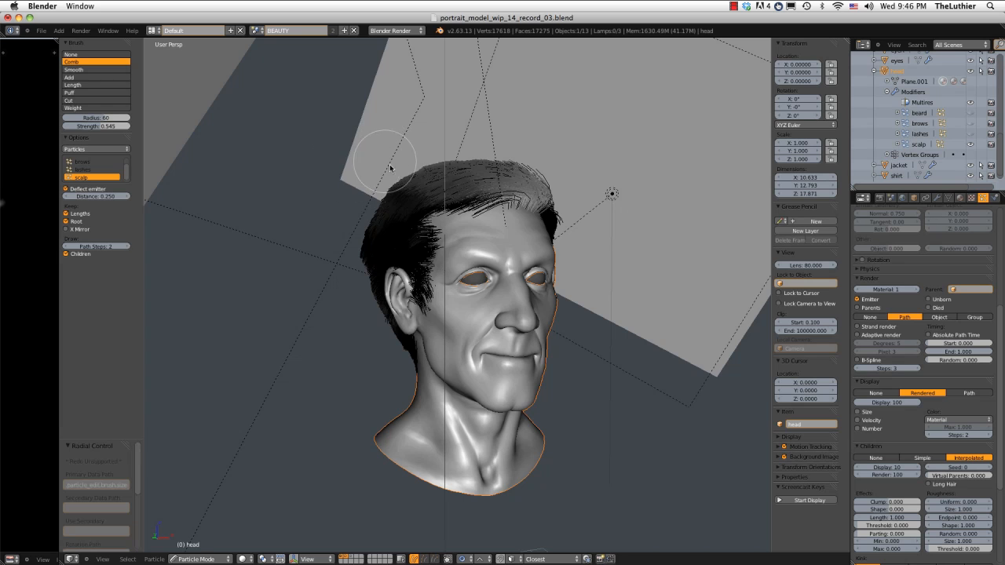
Set the Comb brush to a radius of 61 and comb the front hair down over the forehead hairline
mouse_move(472, 179)
middle_mouse_down()
mouse_move(594, 177)
mouse_move(461, 188)
mouse_move(445, 150)
mouse_move(456, 206)
mouse_move(613, 210)
mouse_move(550, 214)
mouse_move(526, 233)
middle_mouse_up()
key("f")
left_click(445, 150)
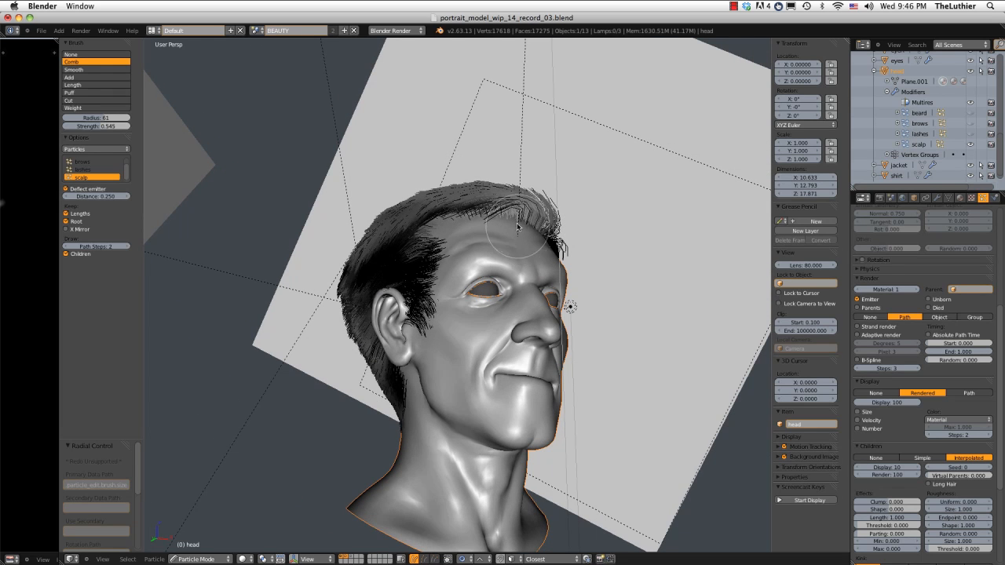
left_click_drag(518, 227, 508, 232)
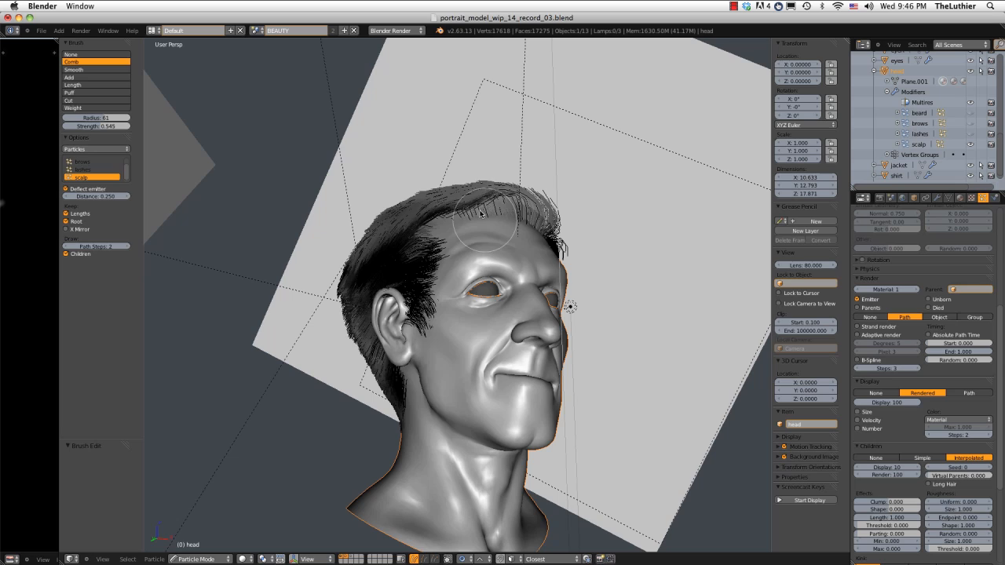
Examine the hairstyle with its child hairs from the back, the front and both sides of the head
middle_click_drag(563, 209, 409, 287)
scroll(338, 259, "right", 15)
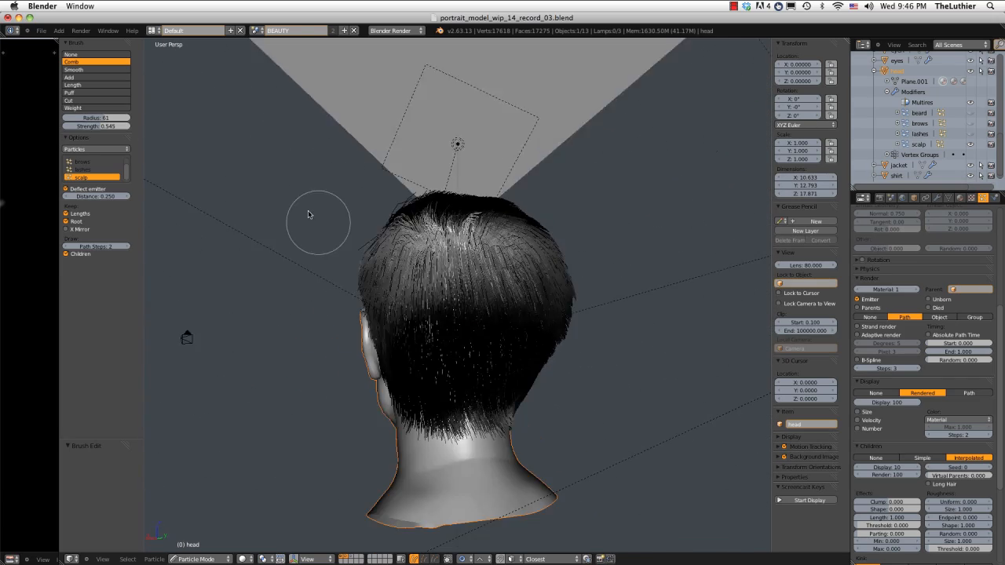
scroll(508, 218, "right", 10)
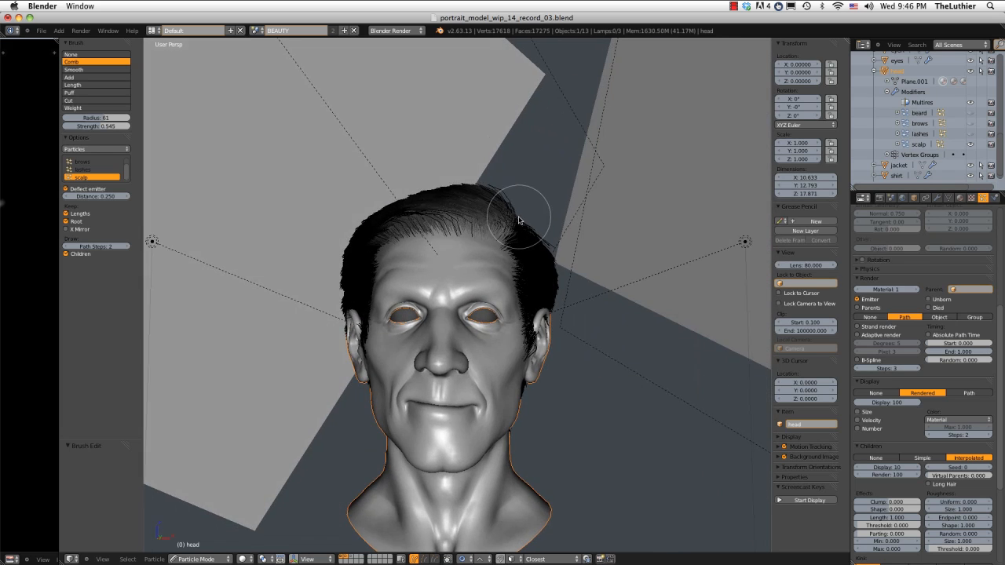
scroll(514, 238, "right", 5)
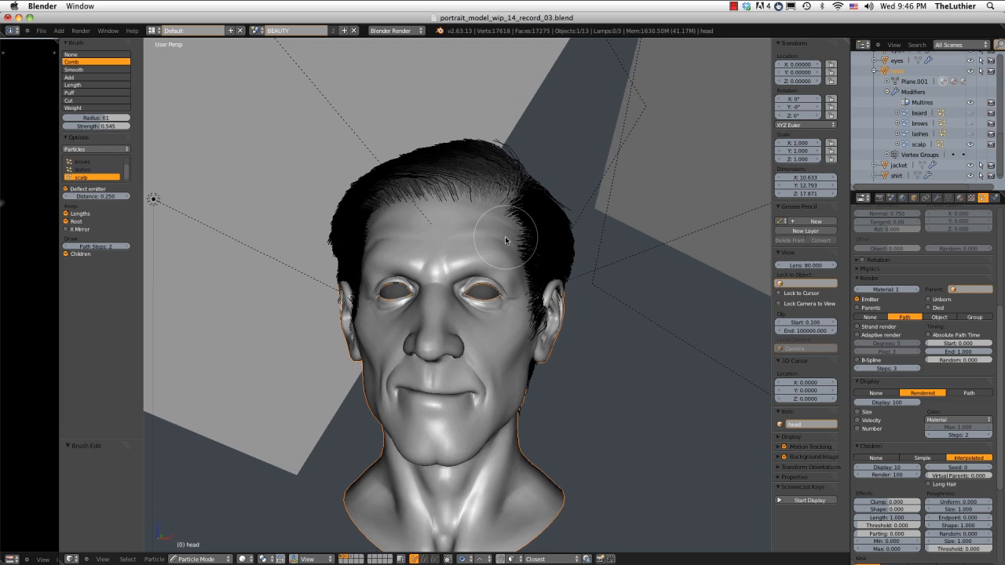
scroll(506, 241, "right", 10)
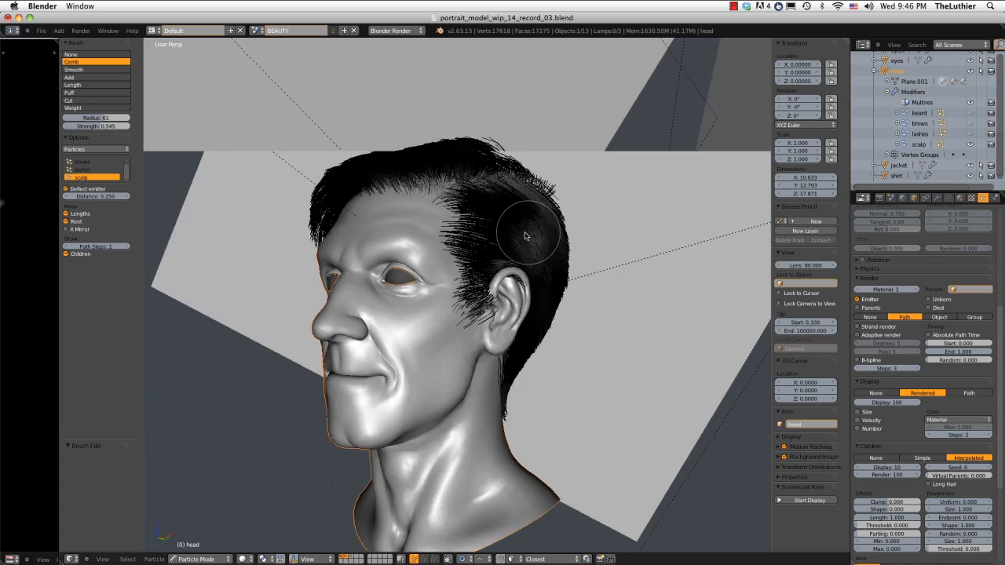
scroll(509, 257, "right", 10)
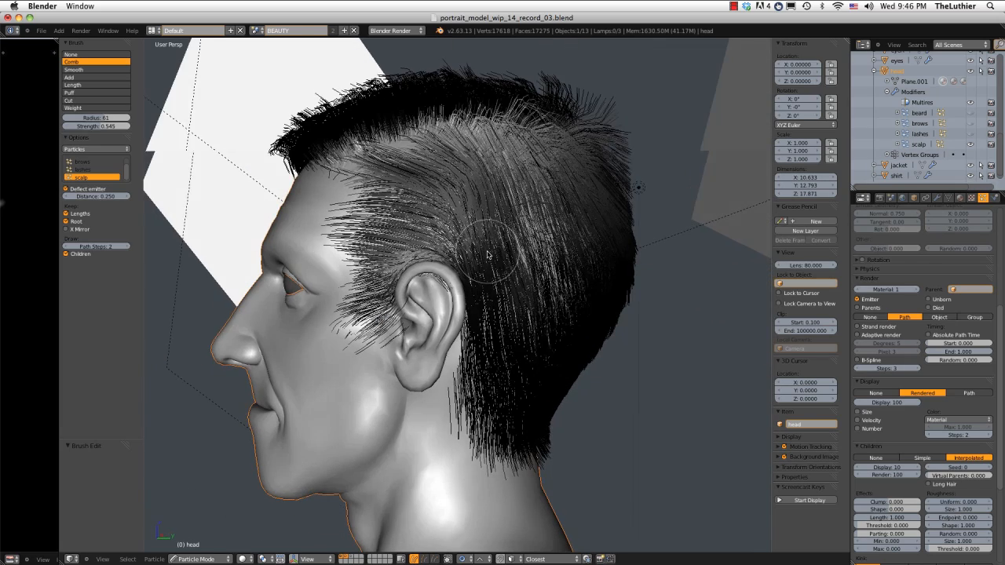
scroll(505, 234, "left", 10)
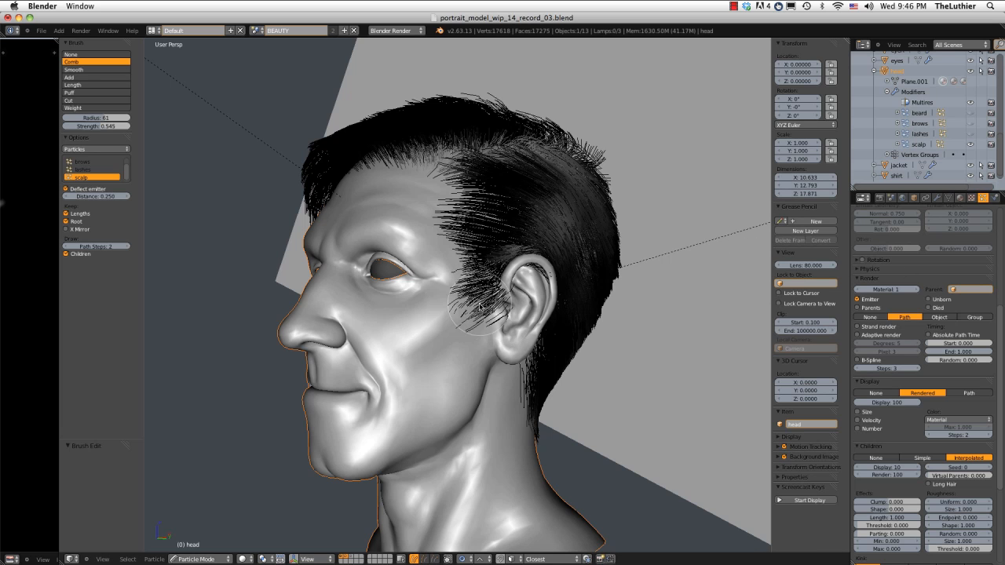
scroll(507, 306, "right", 3)
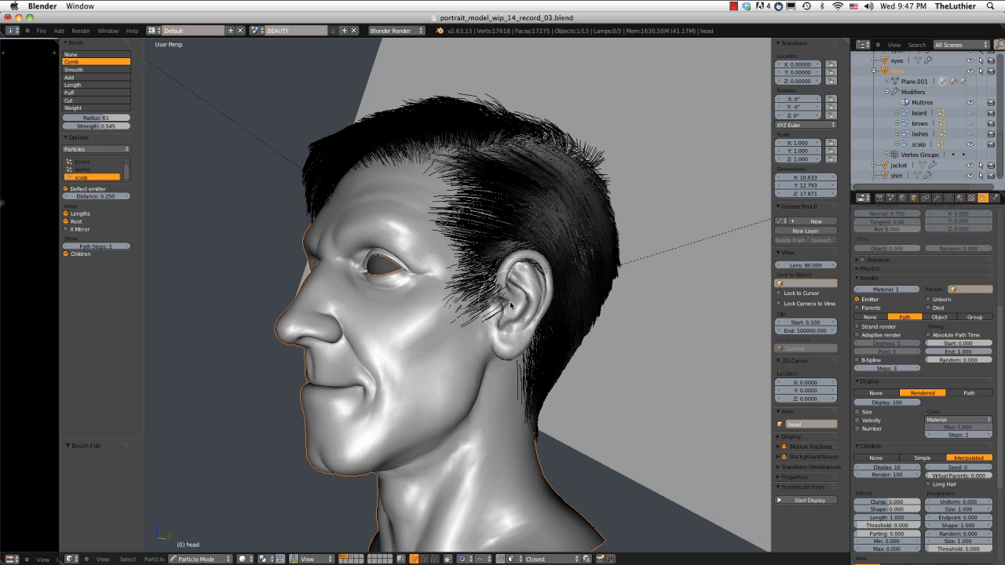
scroll(509, 307, "right", 3)
scroll(505, 310, "right", 15)
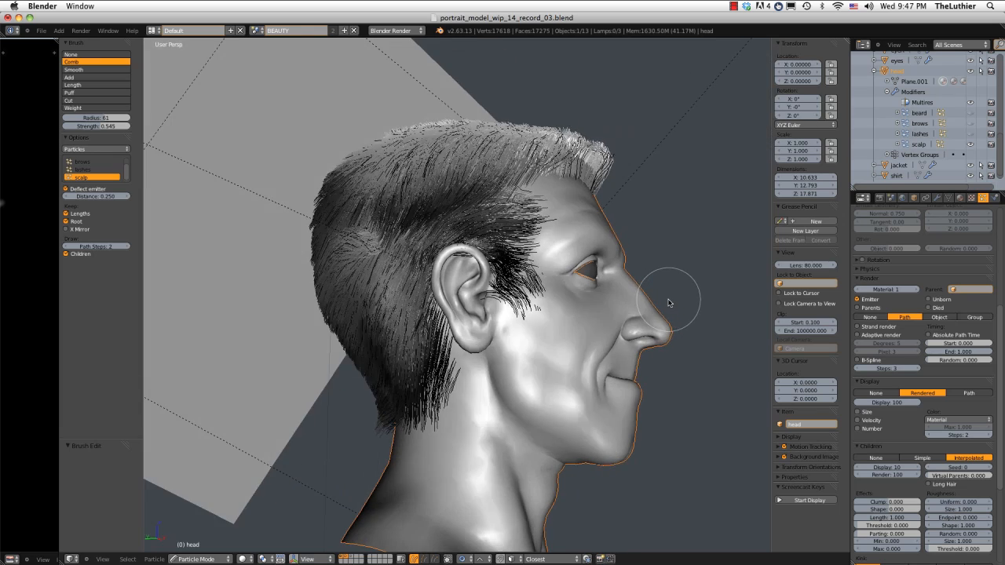
scroll(631, 306, "right", 10)
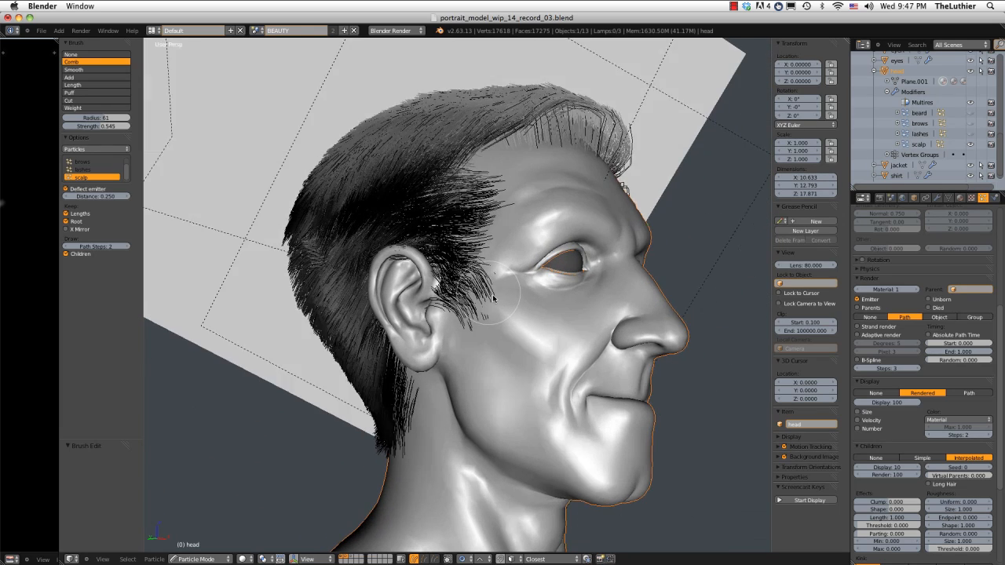
Reduce the Comb brush to a radius of 54 and comb the right sideburn back toward the ear and down
left_click(448, 315)
key("f")
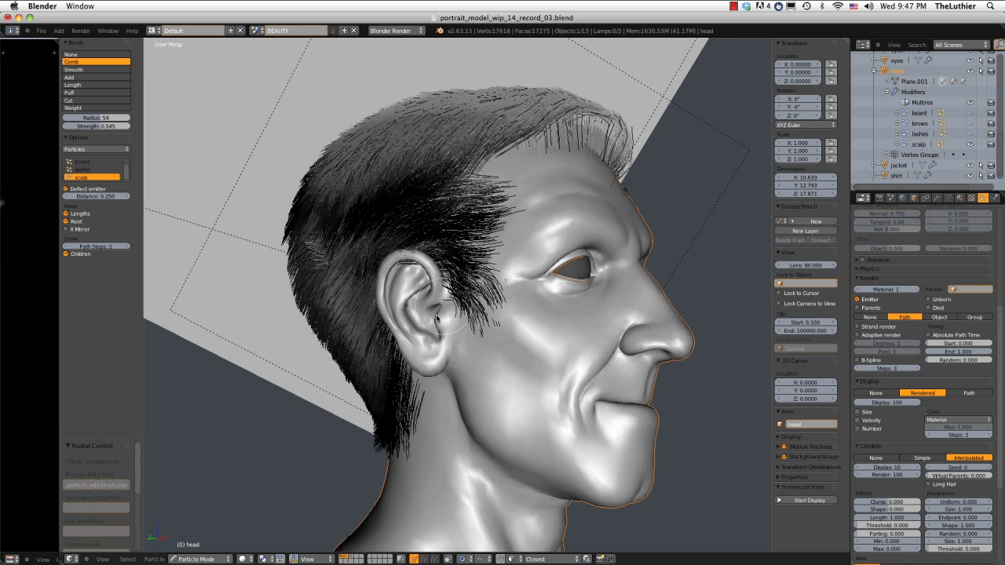
left_click(460, 314)
left_click_drag(511, 294, 470, 300)
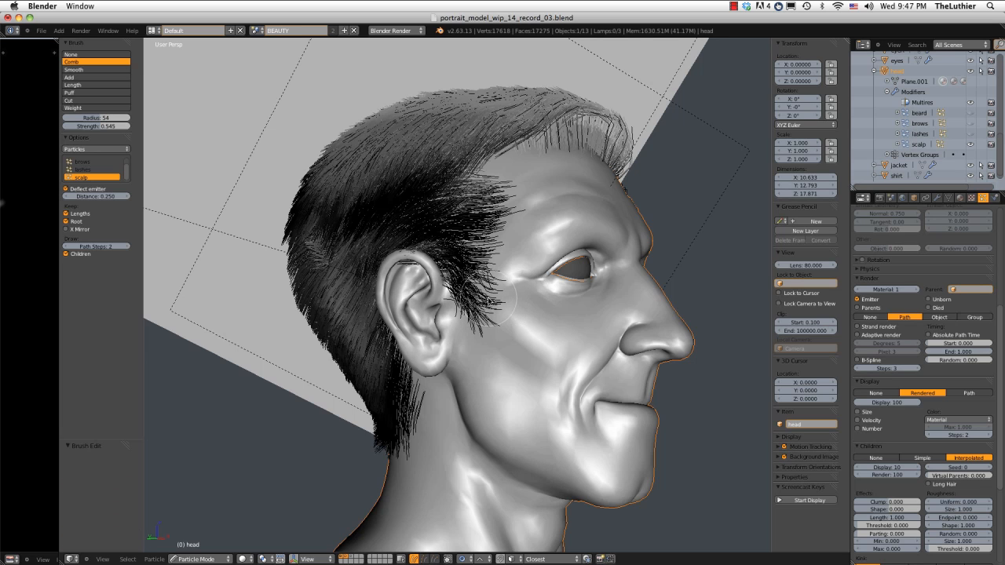
left_click(521, 328)
middle_click_drag(531, 318, 522, 310)
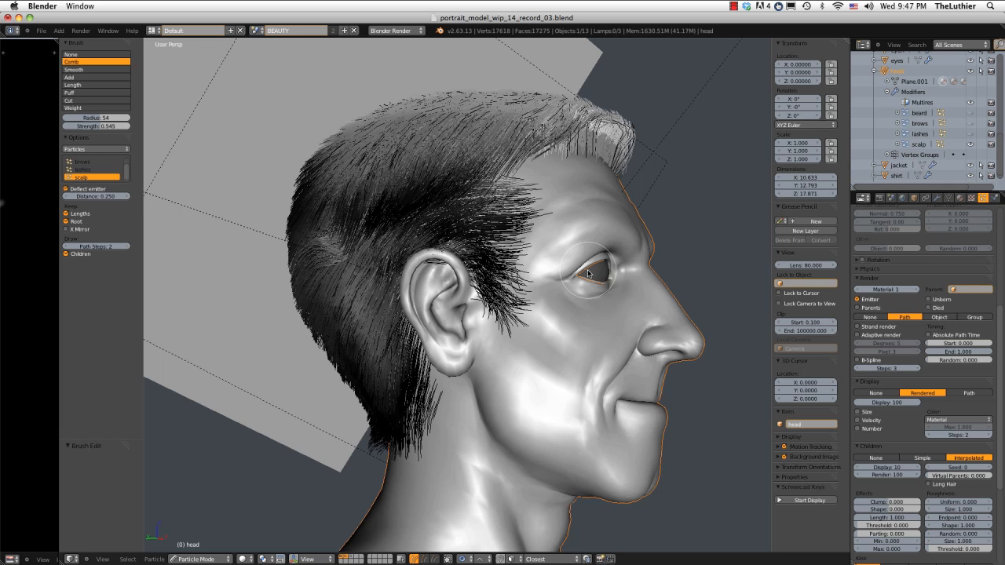
Check the scalp face selection in Edit Mode, and switch the head to Weight Paint mode
key("Tab")
scroll(575, 271, "up", 1)
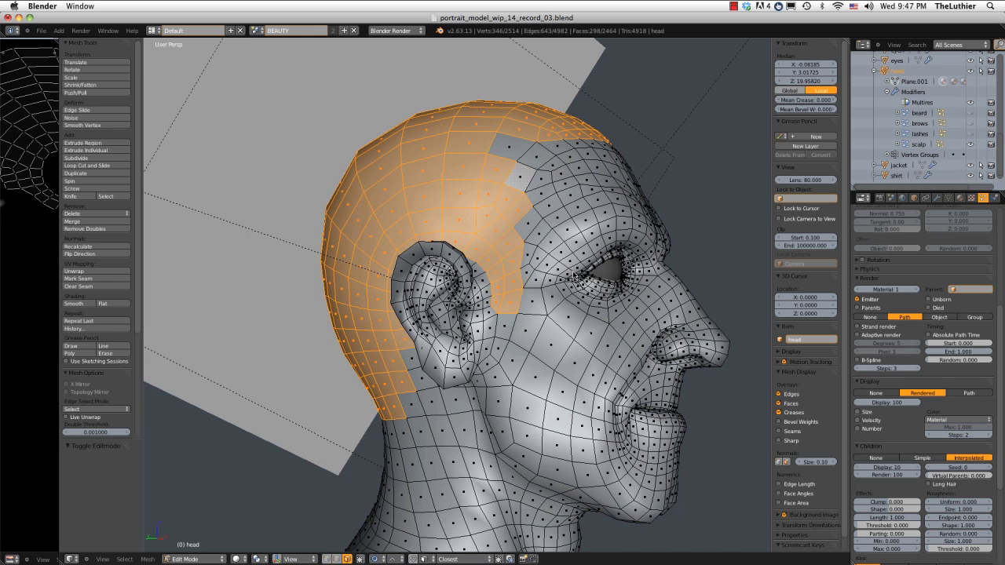
key("Tab")
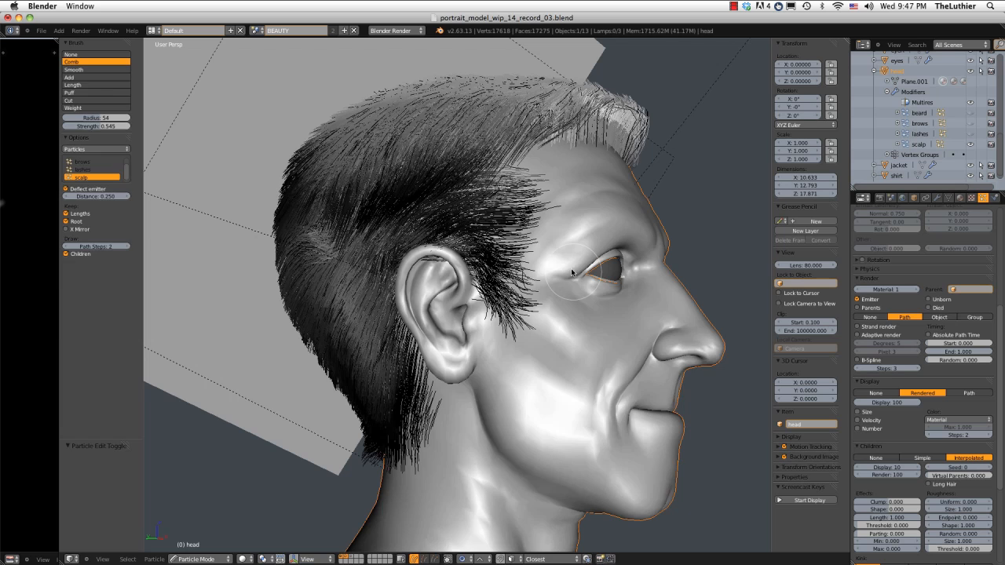
key("ctrl+Tab")
scroll(574, 272, "up", 1)
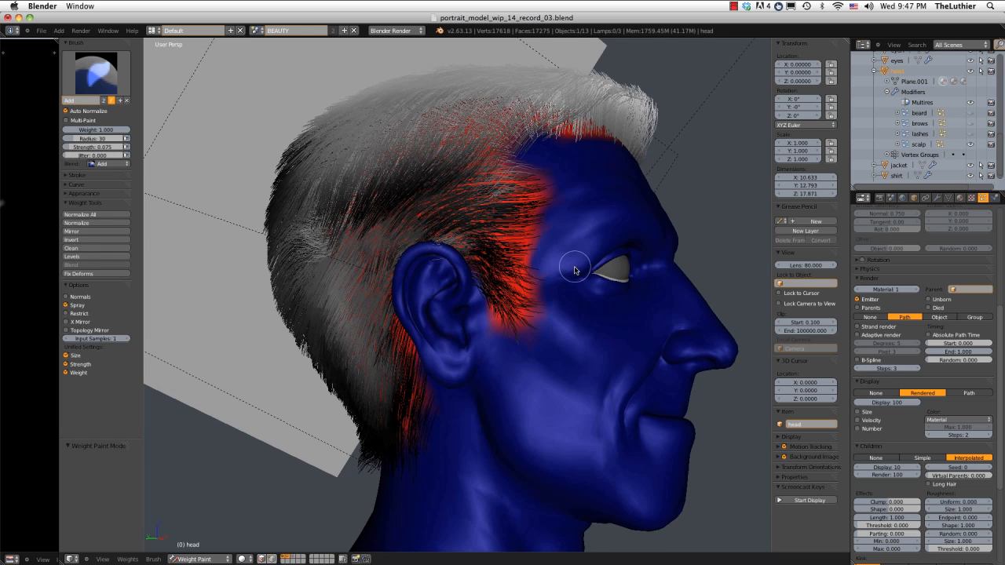
Switch to the Subtract brush at strength 0.478 and remove weight from the lower tip of the right sideburn
left_click(109, 76)
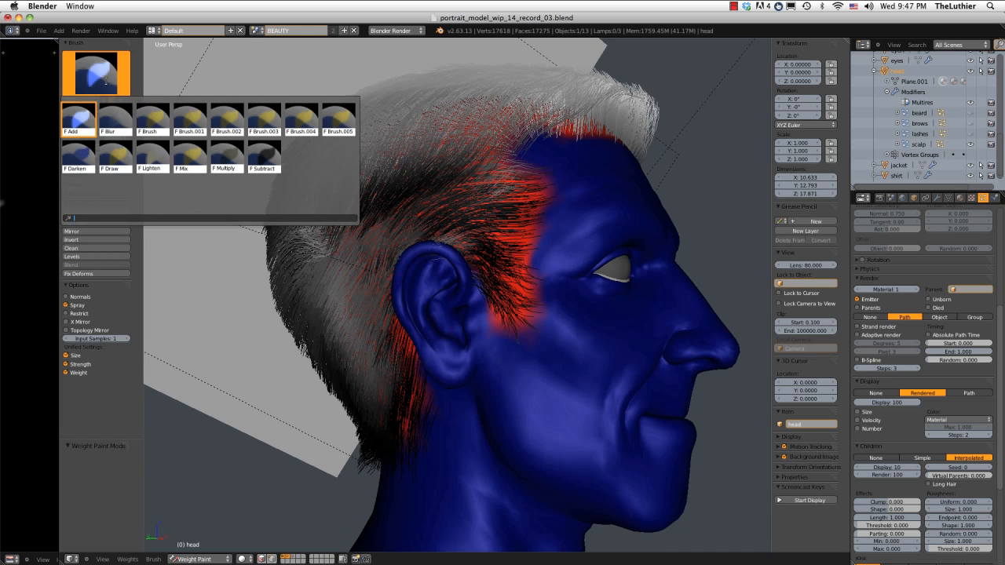
left_click(265, 157)
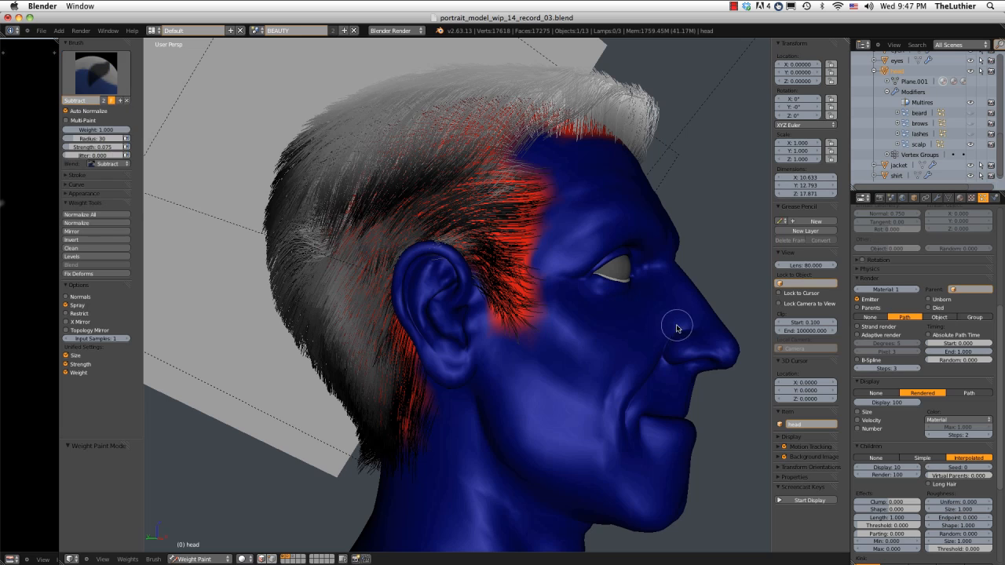
key("shift+f")
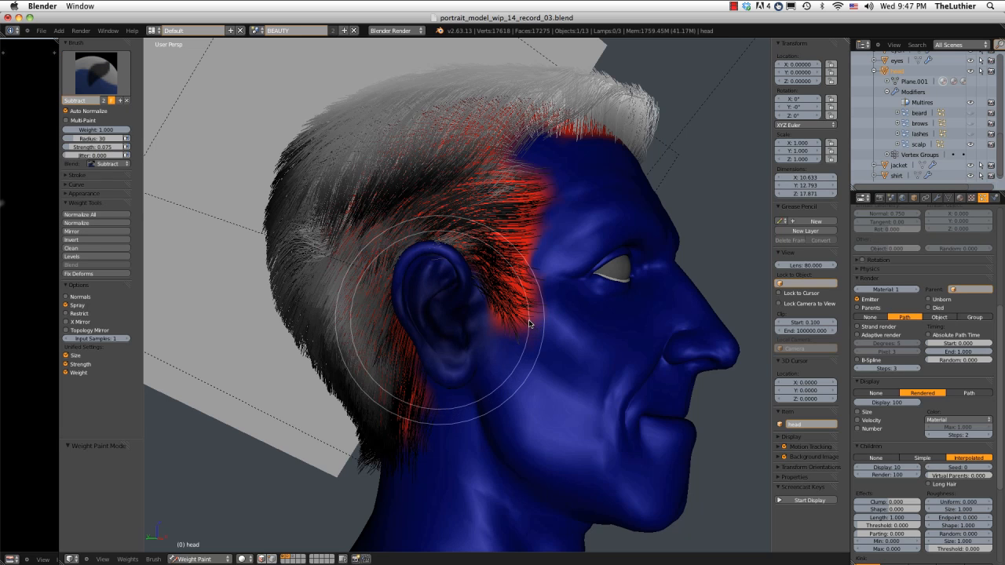
left_click(495, 328)
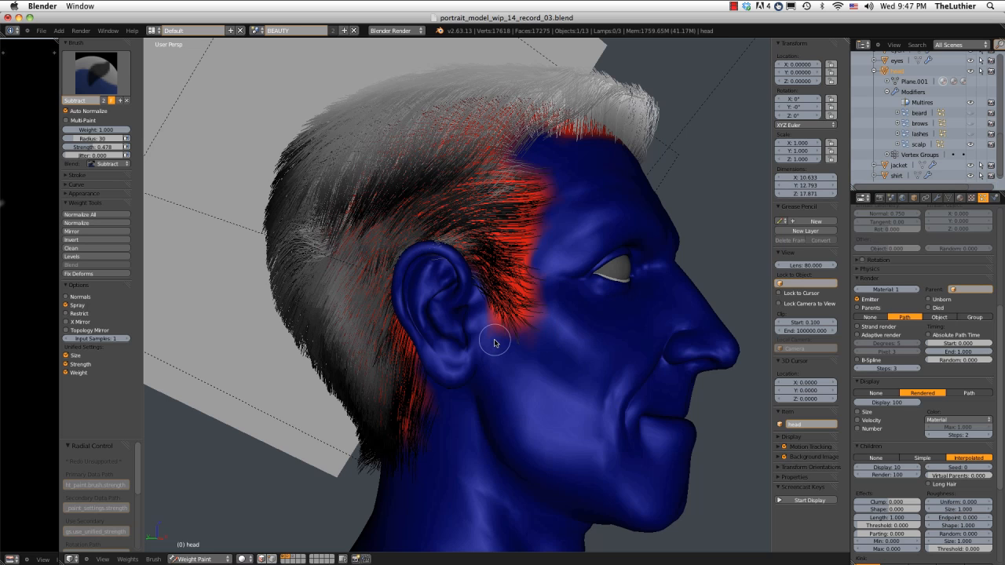
left_click(492, 337)
left_click(520, 318)
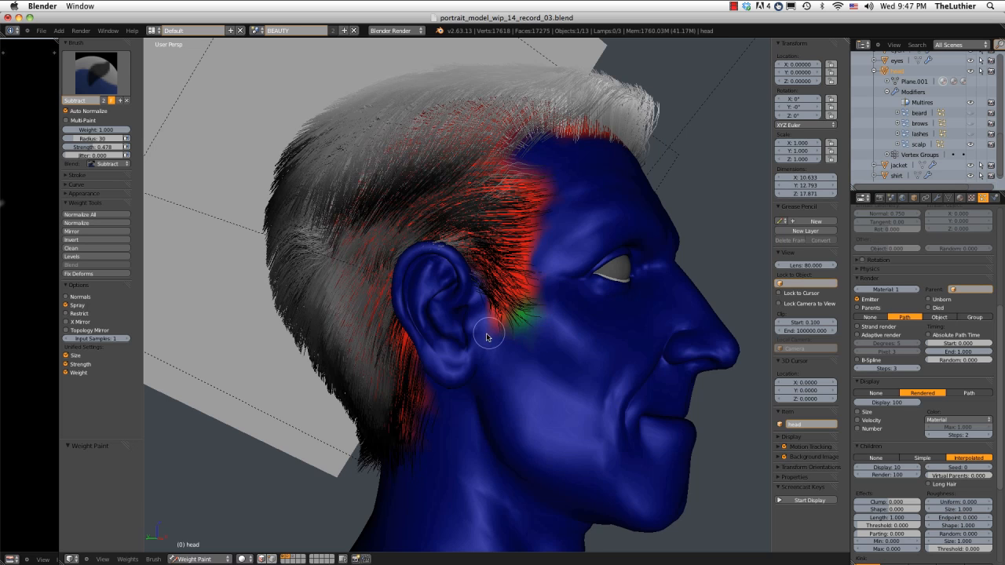
Raise the Subtract brush strength to 0.773 and erase the remaining weight along the right sideburn's lower edge
key("shift+f")
left_click(492, 324)
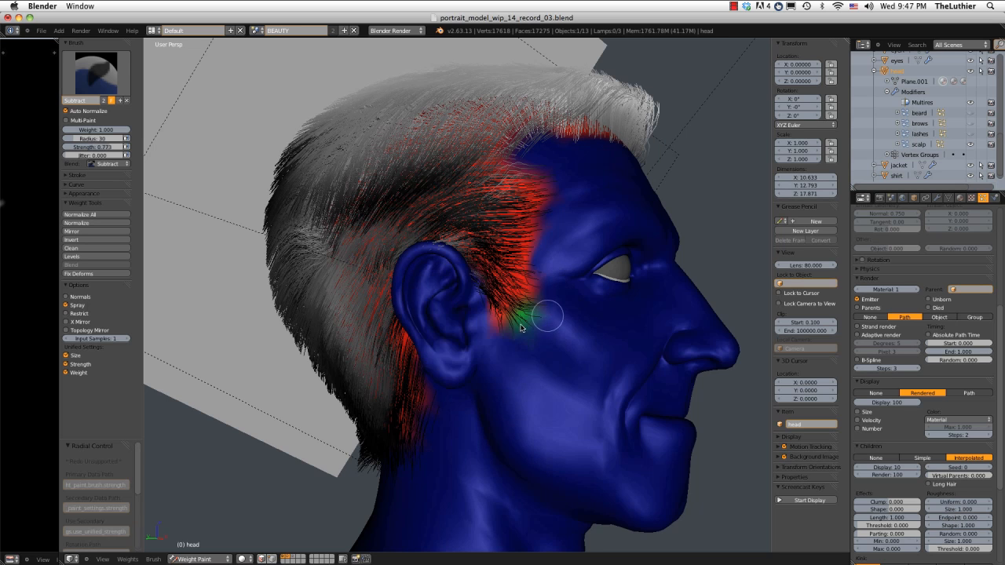
left_click_drag(550, 317, 501, 328)
left_click(488, 329)
Subtract weight from the lower end of the left sideburn in front of the ear
middle_click_drag(652, 293, 487, 308)
left_click(452, 333)
left_click_drag(393, 280, 404, 330)
key("ctrl+Tab")
key("ctrl+Tab")
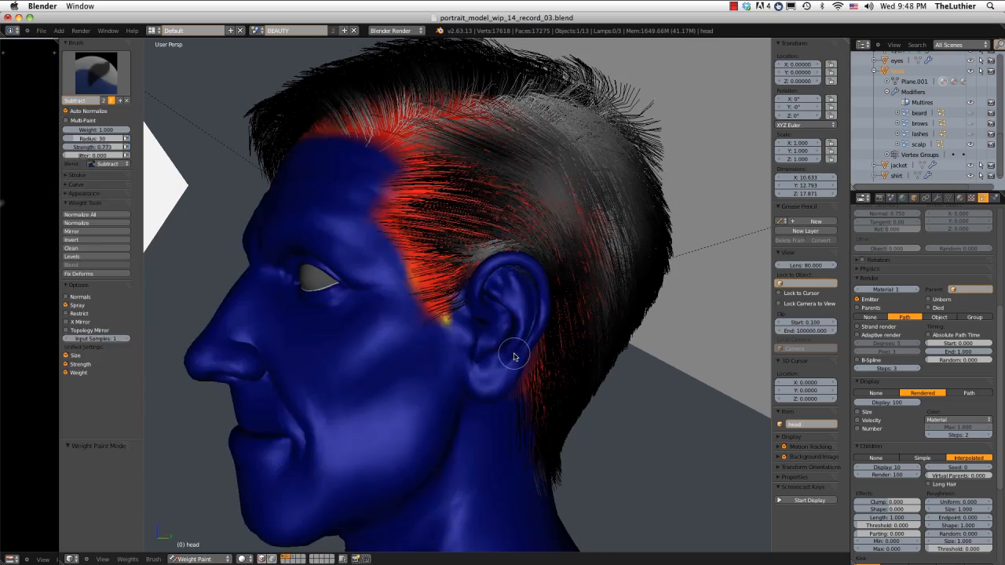
Switch the head to Particle Mode and set the Seed of the scalp's child hairs to 4
mouse_move(514, 355)
middle_mouse_down()
mouse_move(478, 352)
mouse_move(547, 358)
mouse_move(598, 405)
mouse_move(645, 348)
middle_mouse_up()
key("ctrl+Tab")
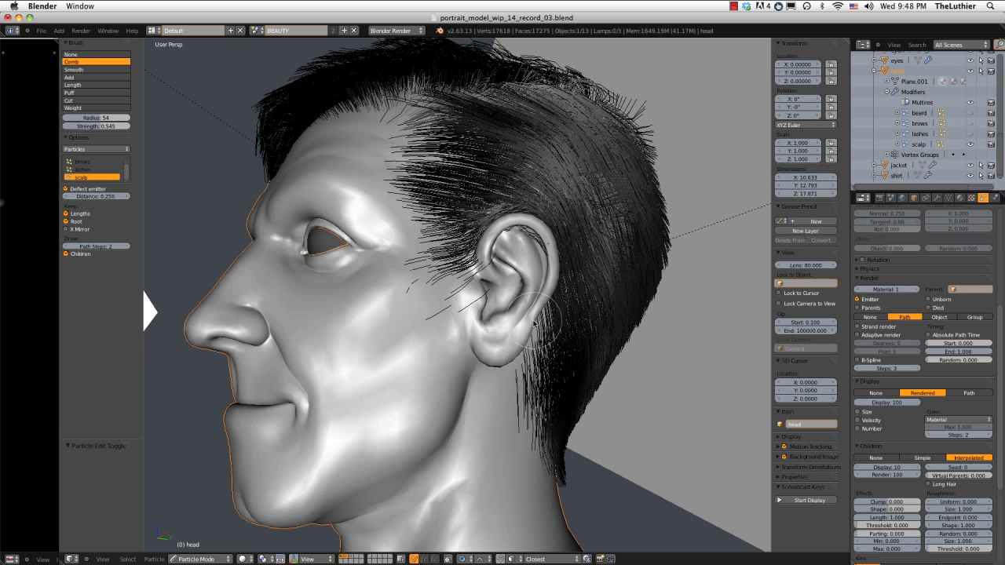
middle_click_drag(564, 328, 509, 325)
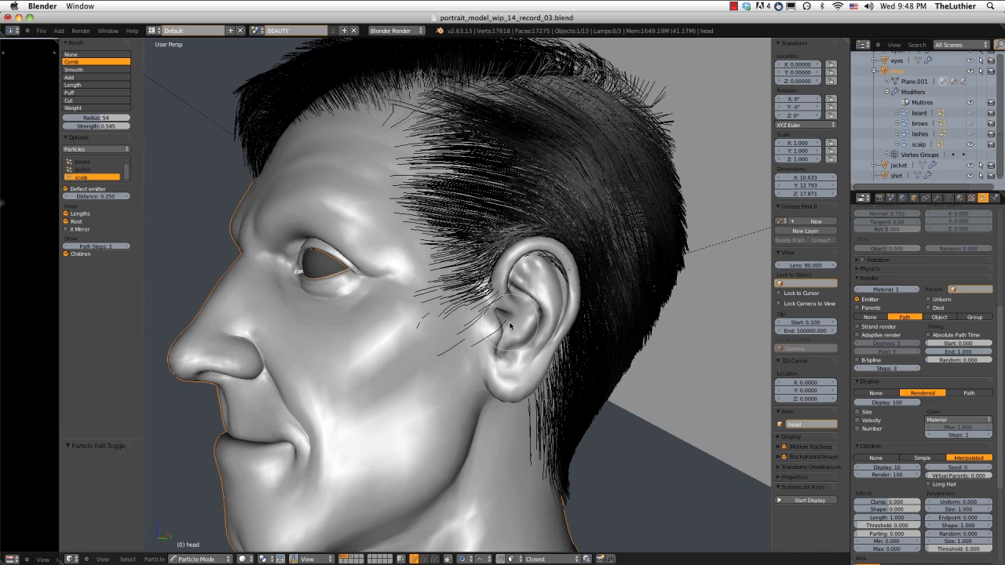
left_click(988, 468)
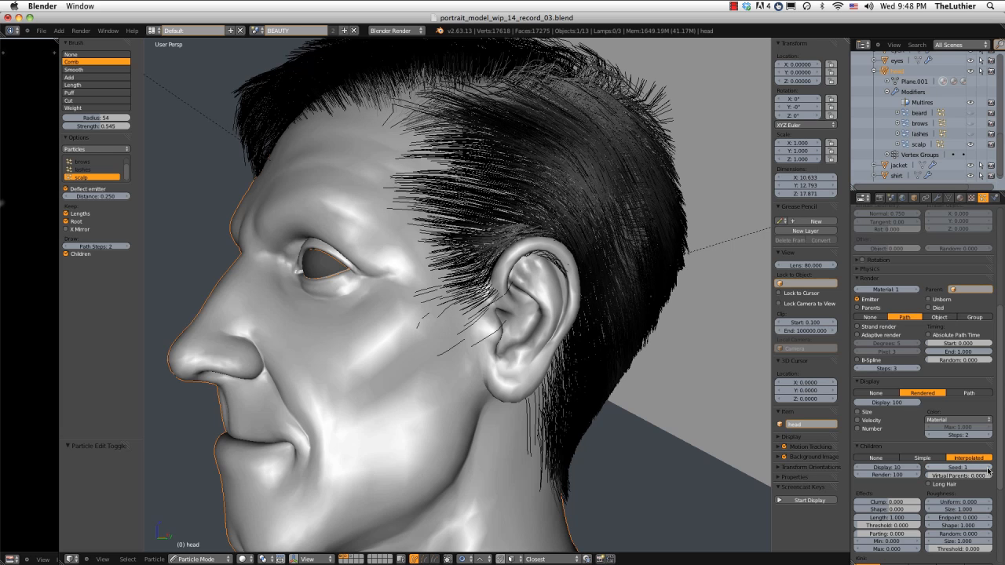
left_click(988, 469)
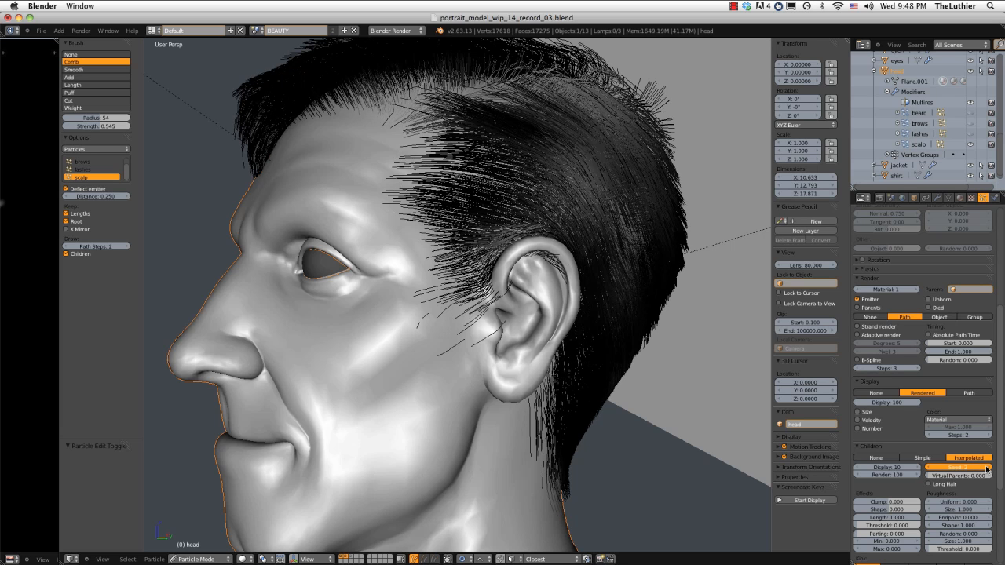
left_click(987, 468)
left_click(987, 470)
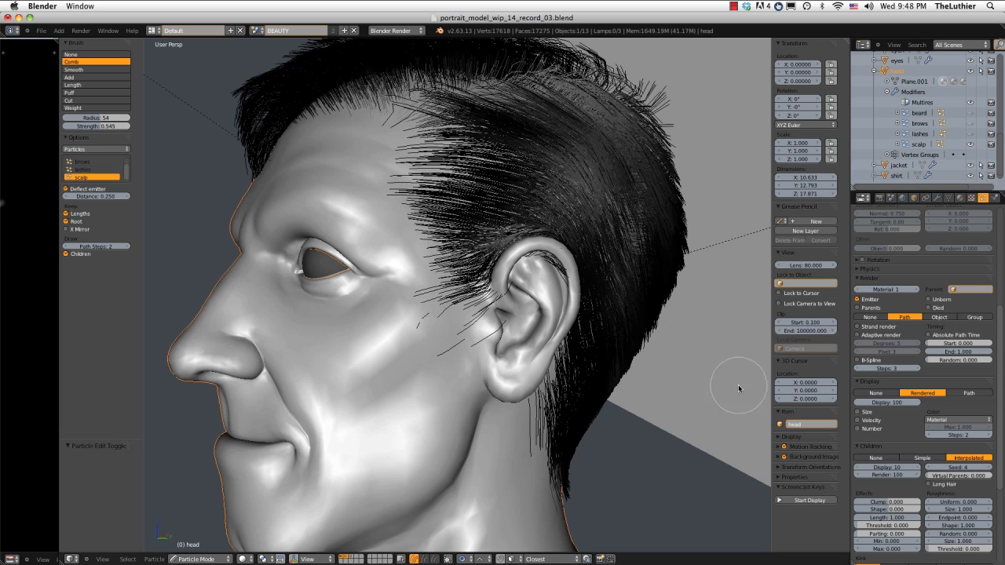
Return the head to Weight Paint mode and subtract the leftover weight at the left sideburn's tip
mouse_move(618, 331)
middle_mouse_down()
mouse_move(639, 335)
mouse_move(618, 337)
middle_mouse_up()
key("z")
key("z")
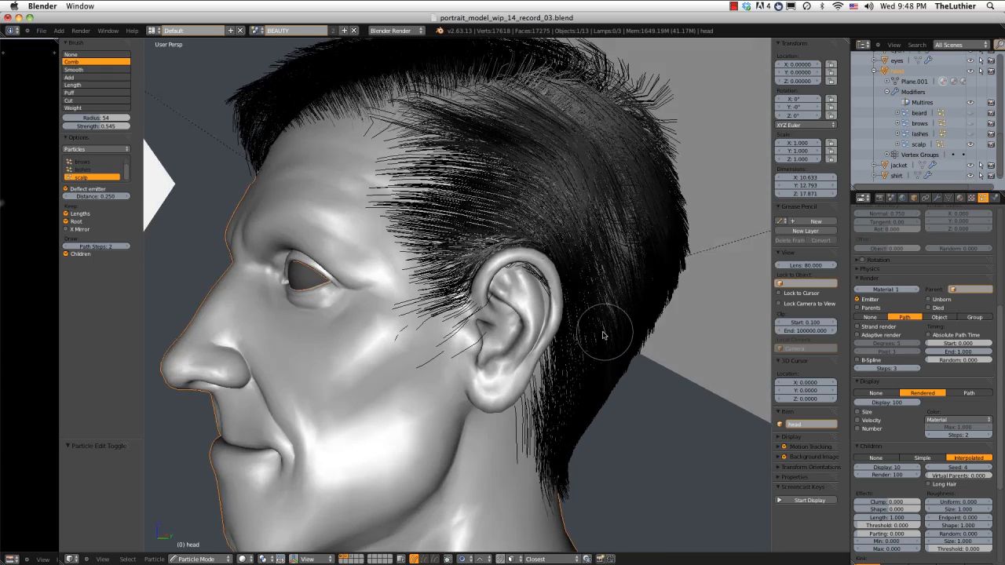
key("ctrl+Tab")
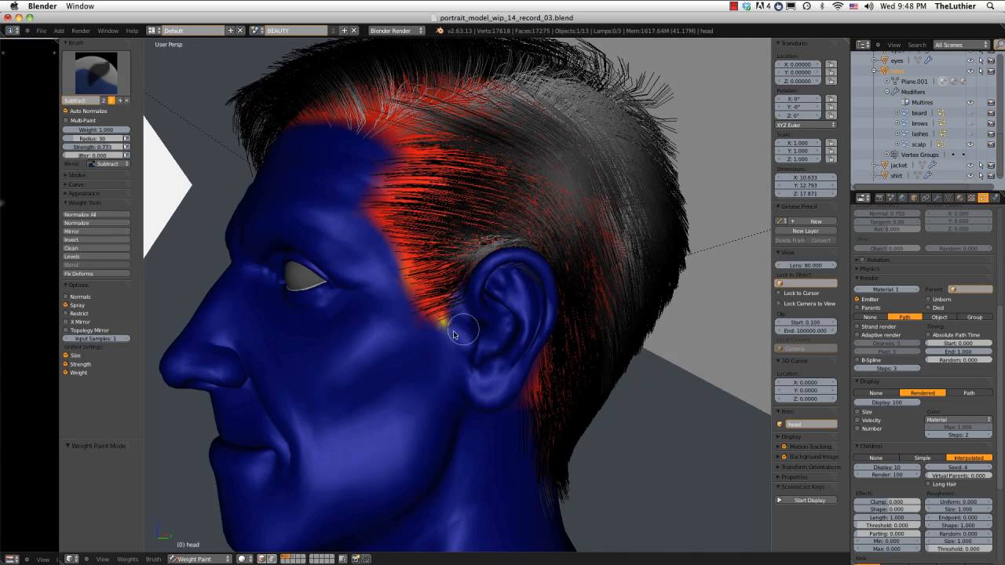
left_click(421, 342)
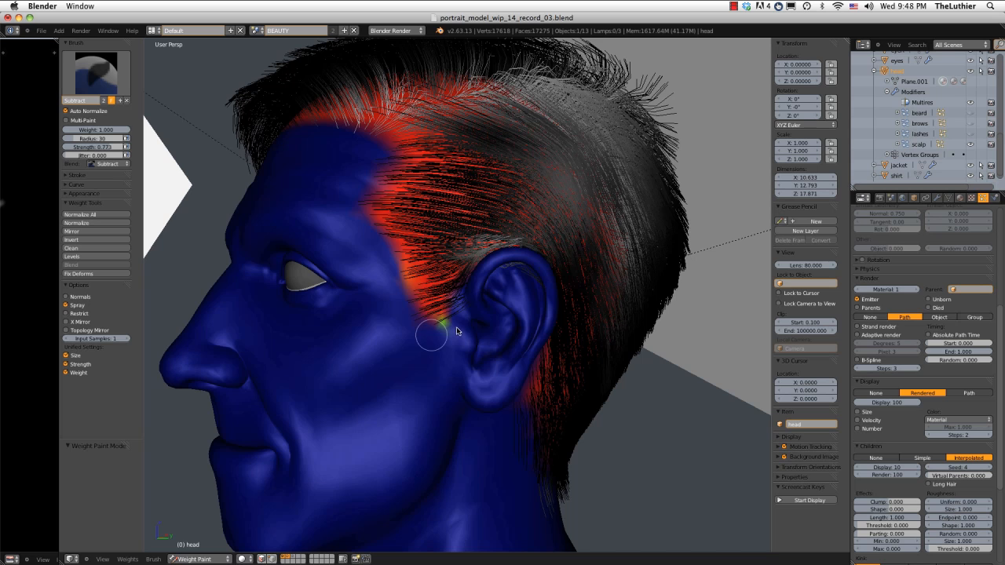
left_click(456, 329)
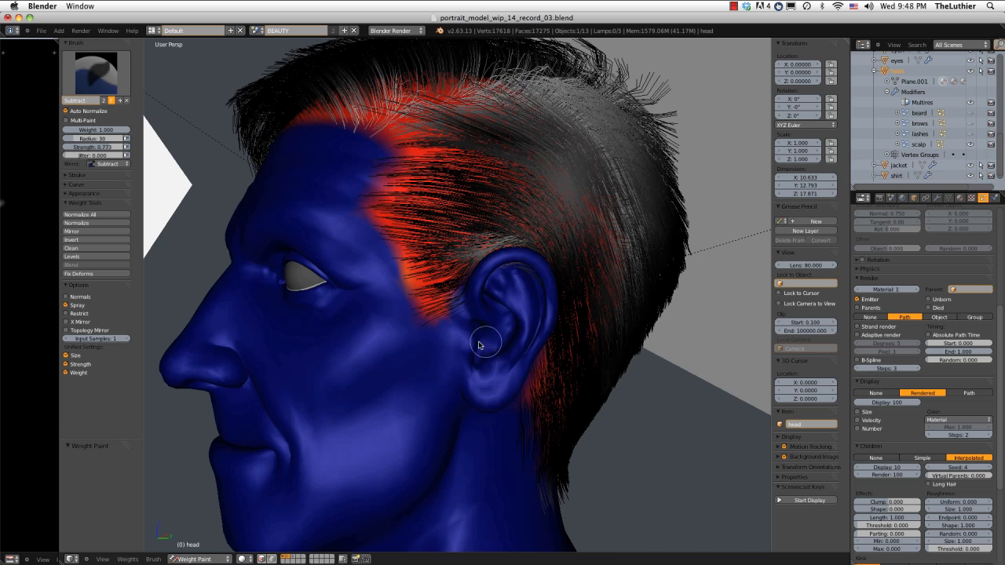
Check the scalp face selection in Edit Mode, and return the head to Object Mode
key("Tab")
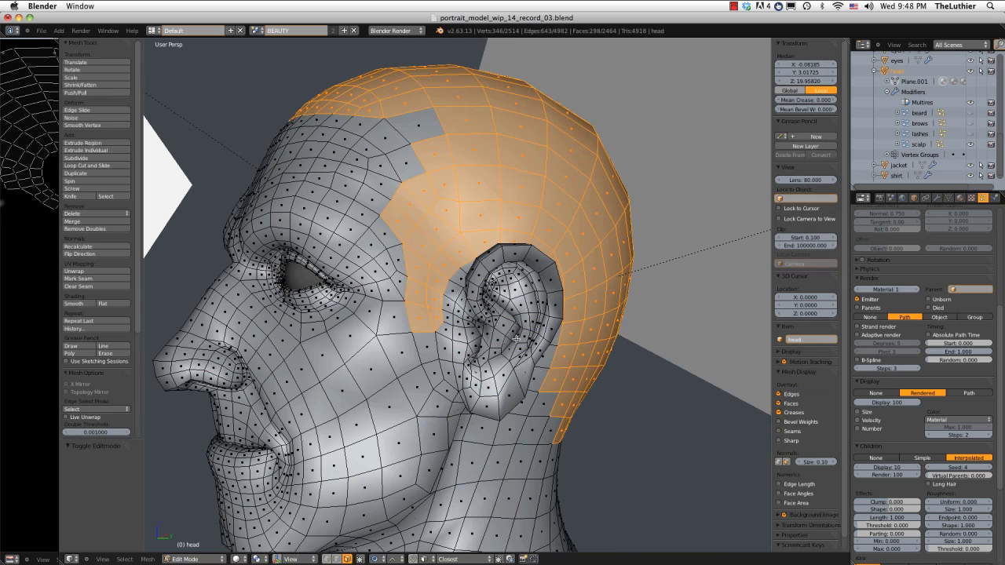
key("Tab")
key("ctrl+Tab")
mouse_move(517, 338)
middle_mouse_down()
mouse_move(598, 312)
mouse_move(559, 317)
mouse_move(595, 285)
mouse_move(496, 296)
mouse_move(592, 285)
middle_mouse_up()
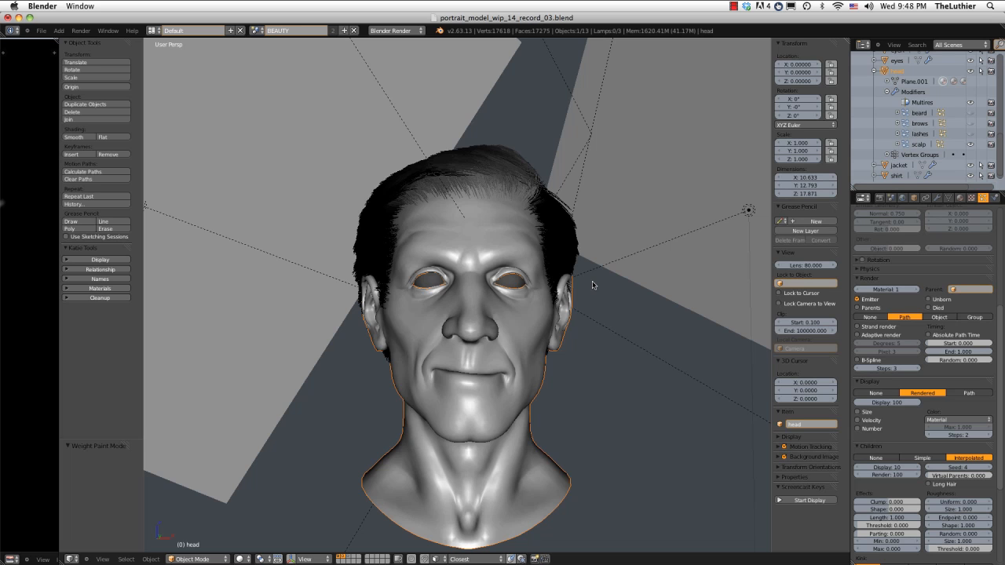
Select the light_KEY lamp and examine its shadow settings and its placement around the head
scroll(610, 258, "down", 3)
middle_click_drag(610, 258, 550, 205)
right_click(388, 148)
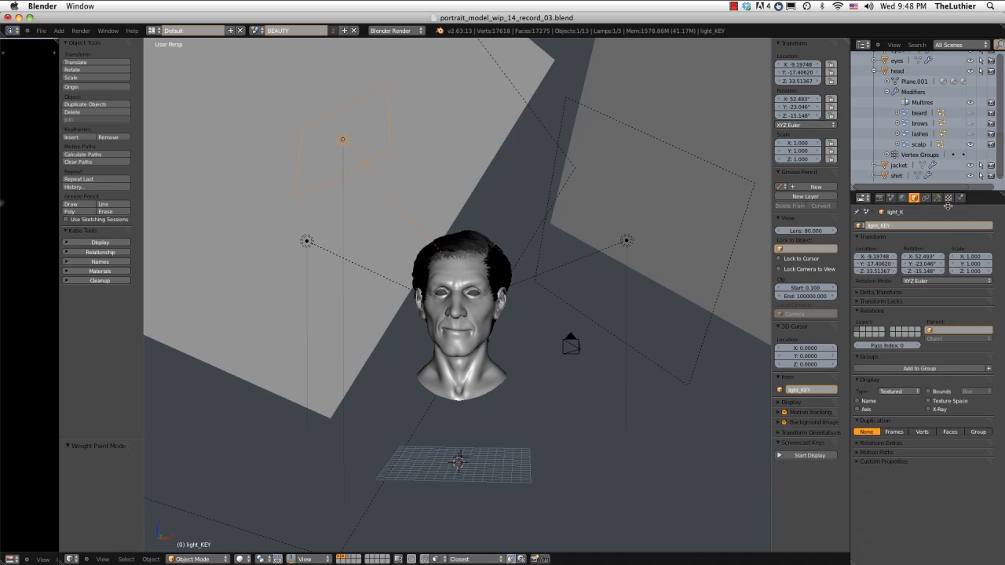
left_click(937, 198)
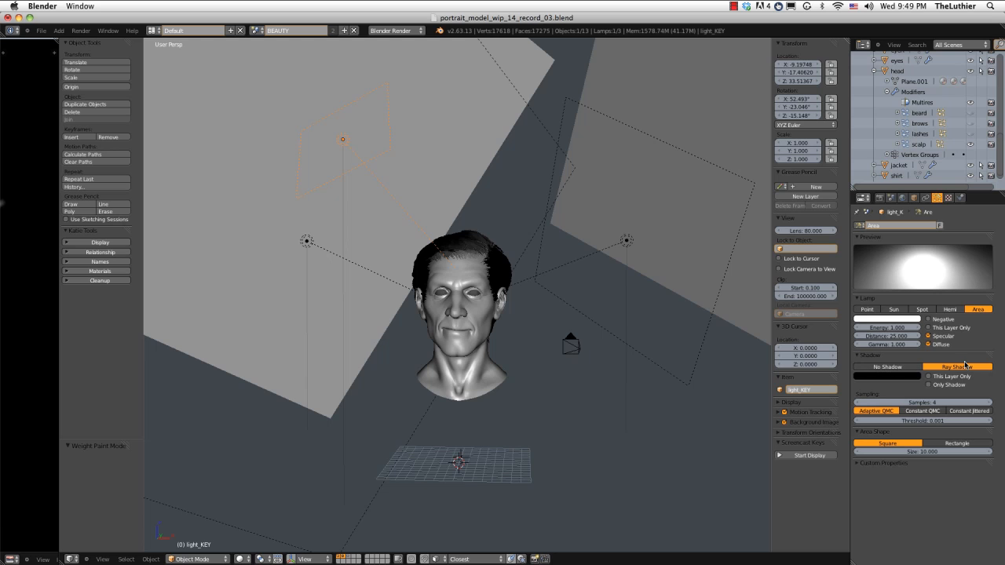
middle_click_drag(691, 302, 573, 302)
middle_click_drag(608, 346, 732, 299, "ctrl")
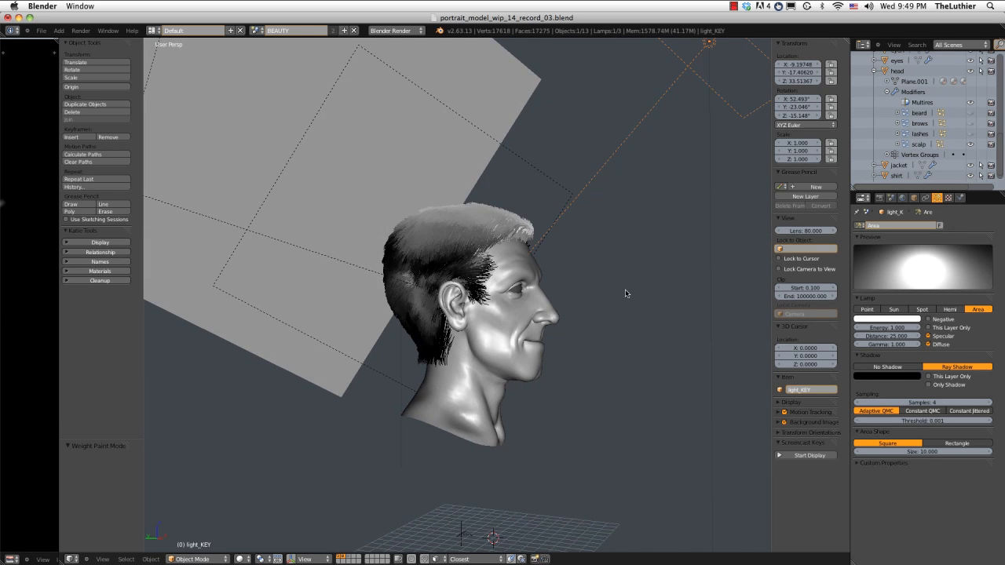
middle_click_drag(625, 291, 522, 312)
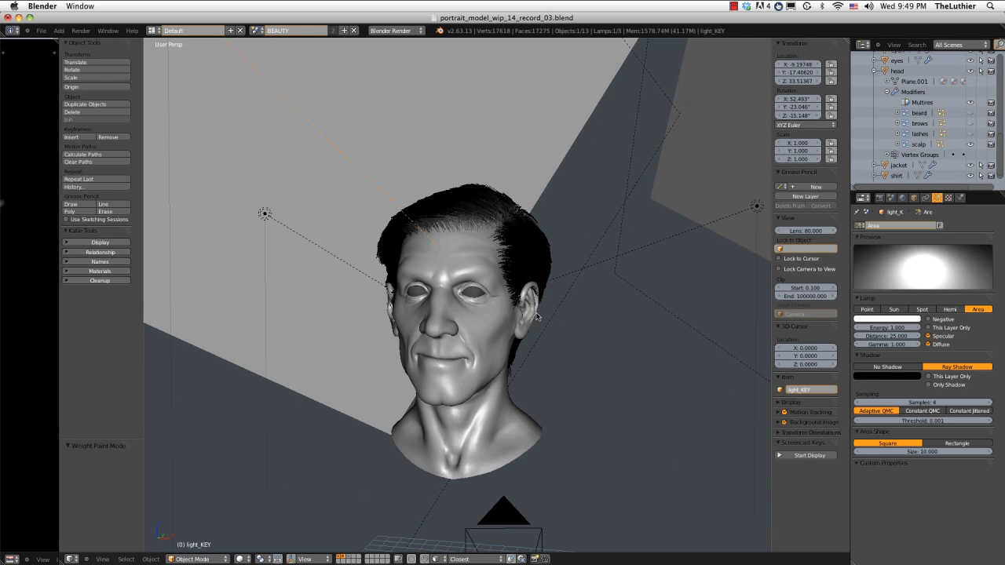
Enlarge the Outliner and collapse the SPEC scene's hierarchy
scroll(927, 118, "down", 1)
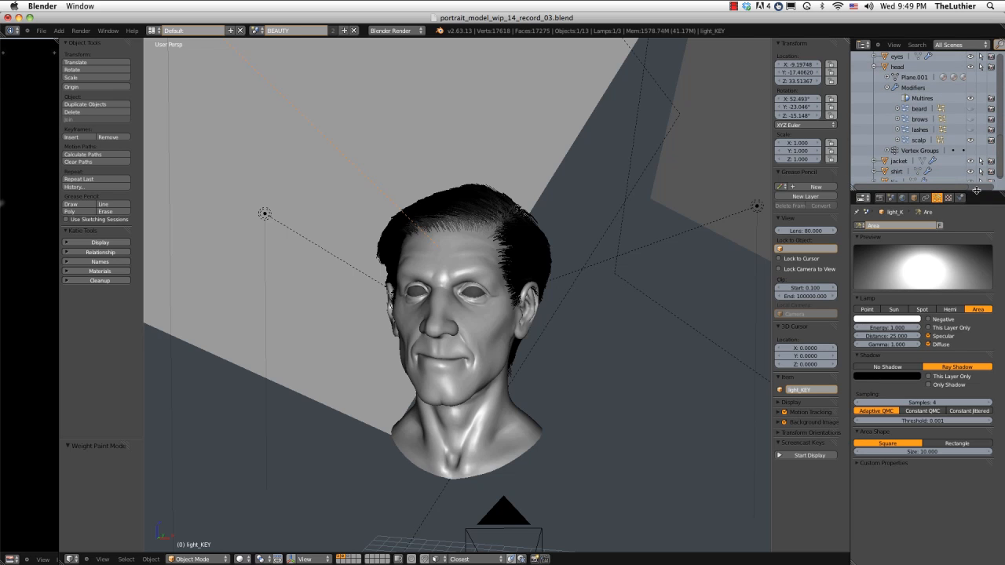
left_click_drag(976, 190, 976, 315)
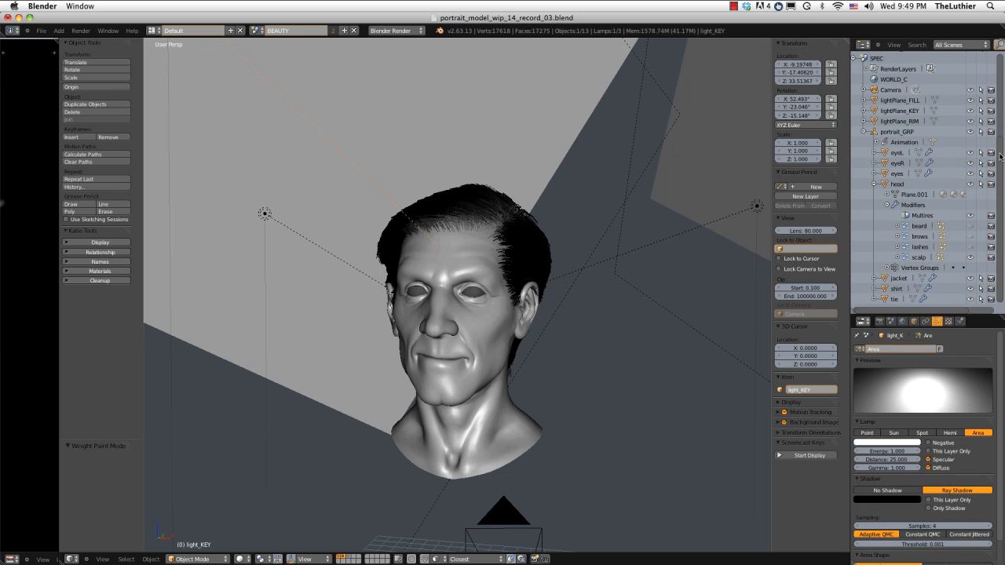
scroll(946, 117, "up", 2)
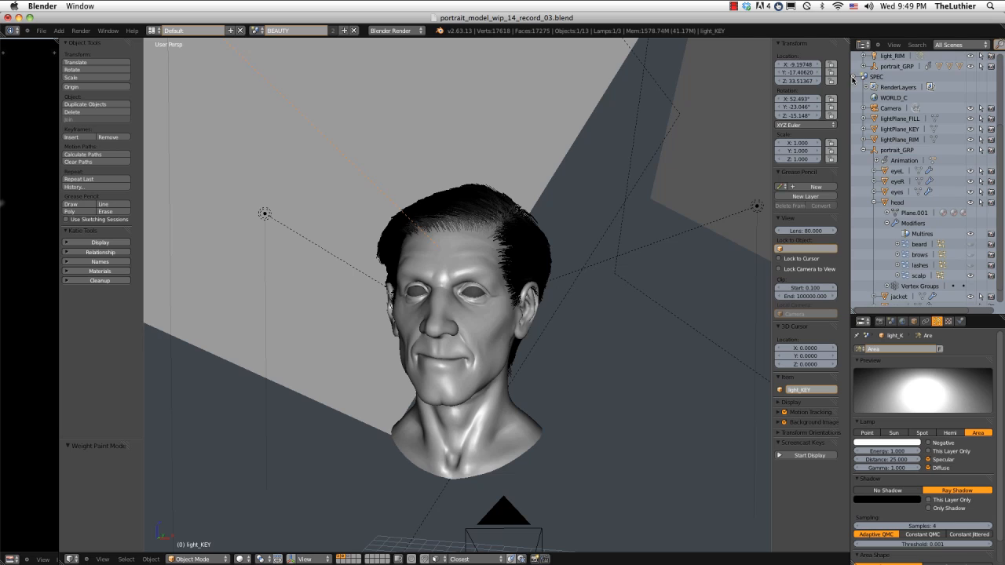
left_click(854, 77)
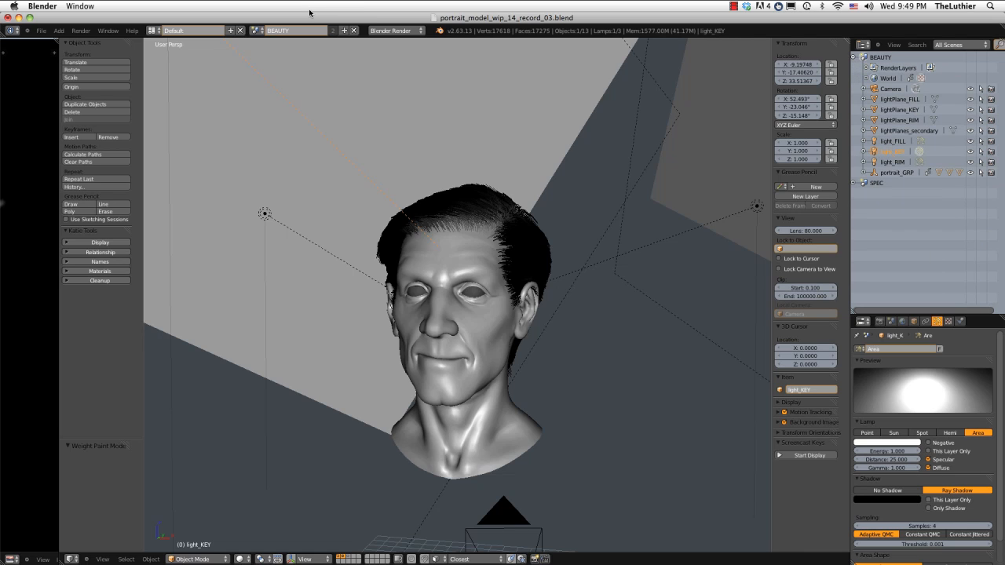
Create a new scene from BEAUTY with linked objects, name it HAIR_BUFFER, and expand its hierarchy in the Outliner
left_click(344, 31)
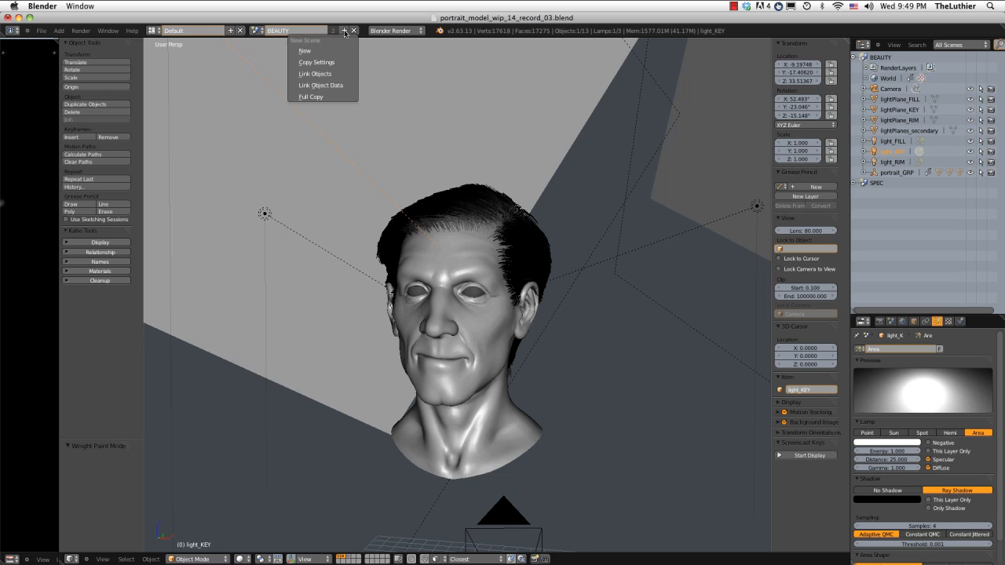
left_click(312, 73)
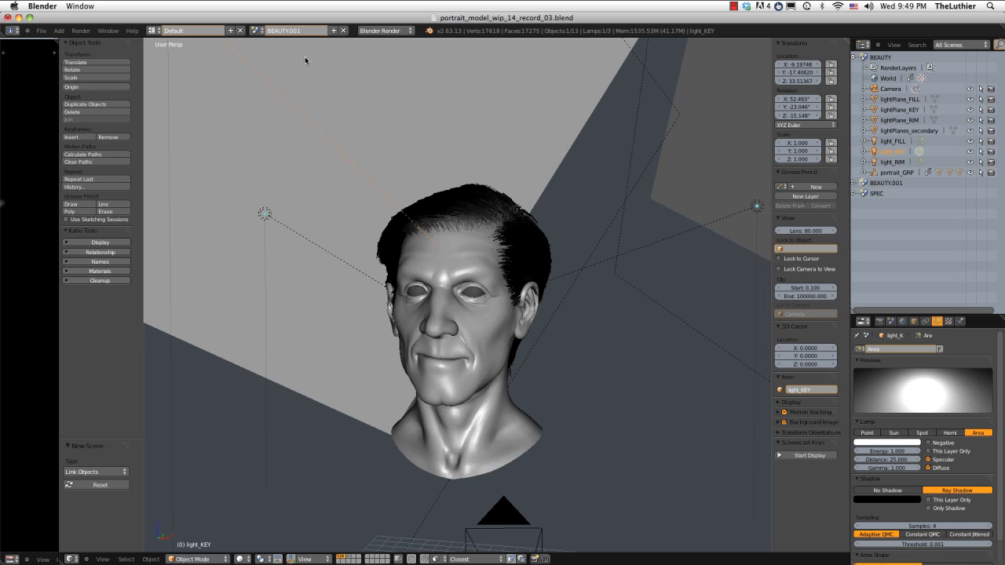
left_click(306, 30)
type("Hai")
key("Return")
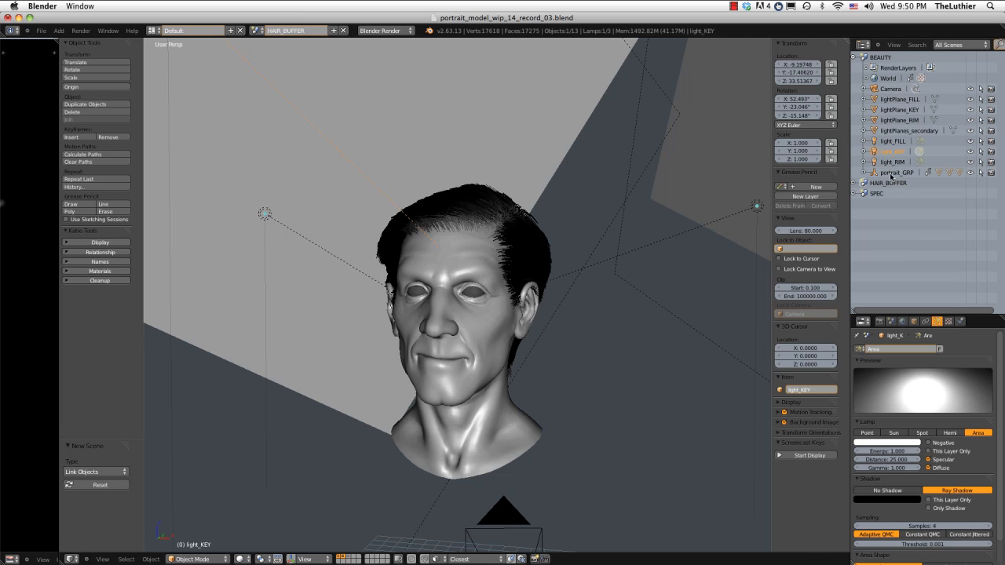
left_click(863, 184)
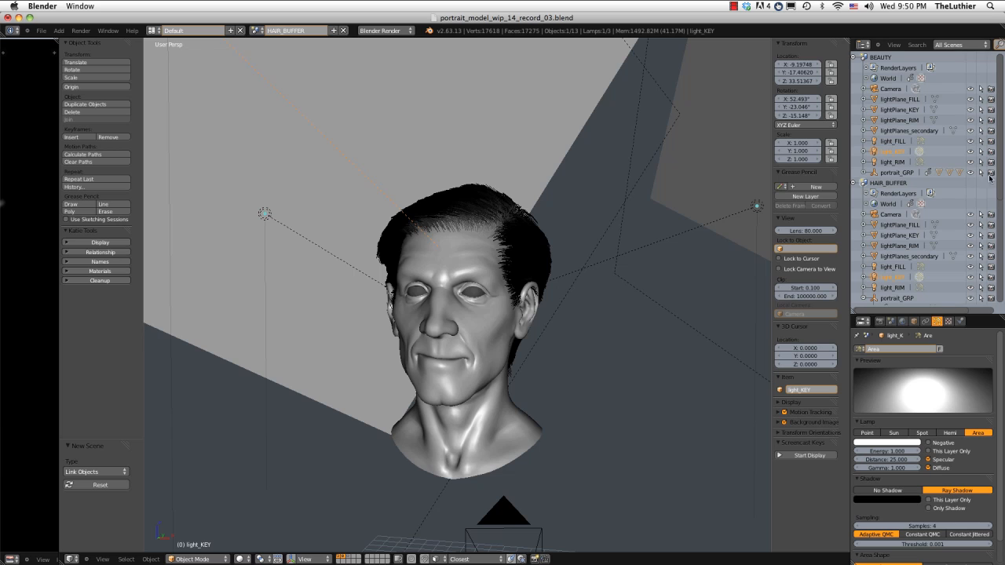
left_click_drag(998, 163, 999, 186)
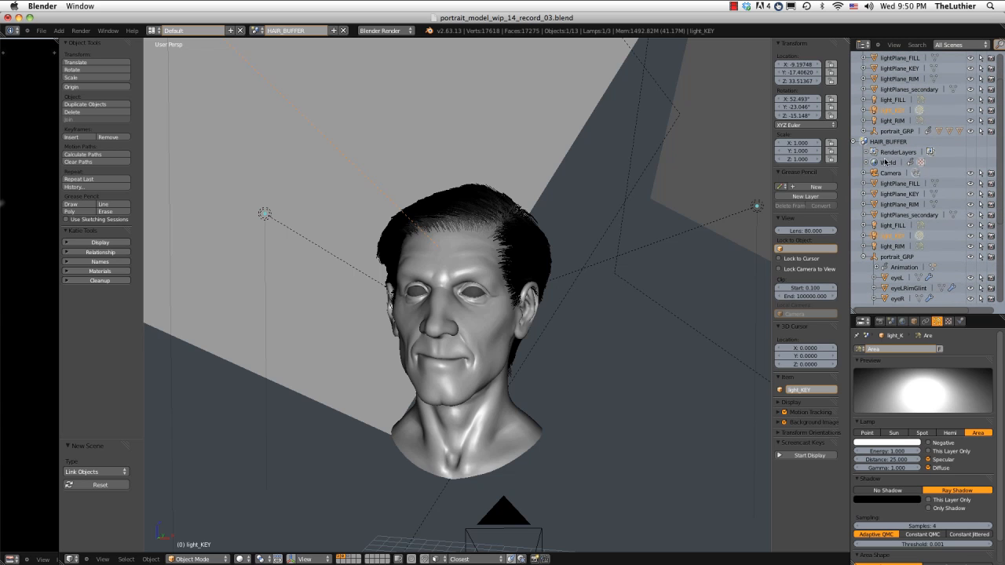
Delete lightPlane_FILL, lightPlane_RIM and lightPlanes_secondary from the HAIR_BUFFER scene
middle_click_drag(585, 244, 556, 252)
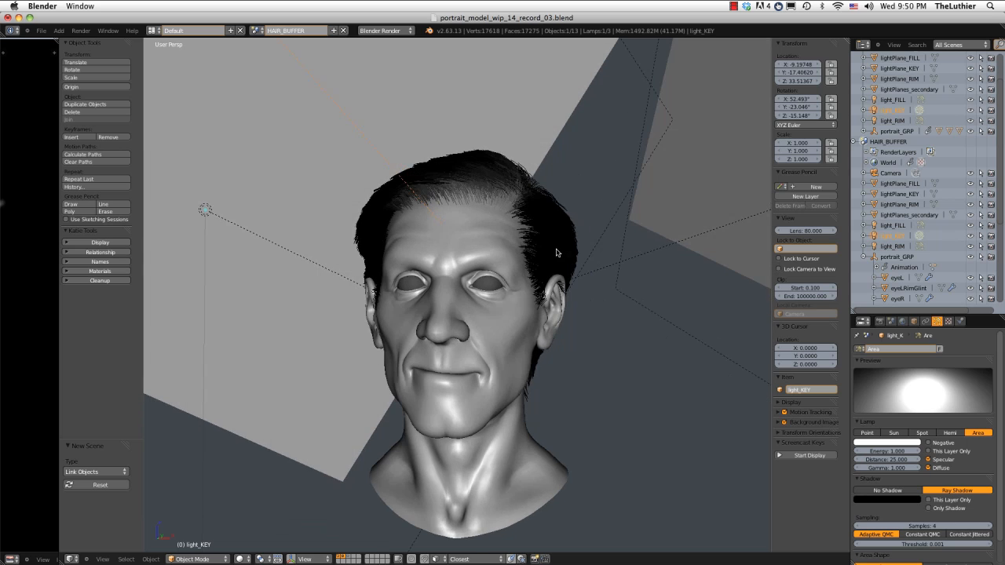
right_click(566, 116)
right_click(686, 137, "shift")
middle_click_drag(620, 237, 599, 168, "ctrl")
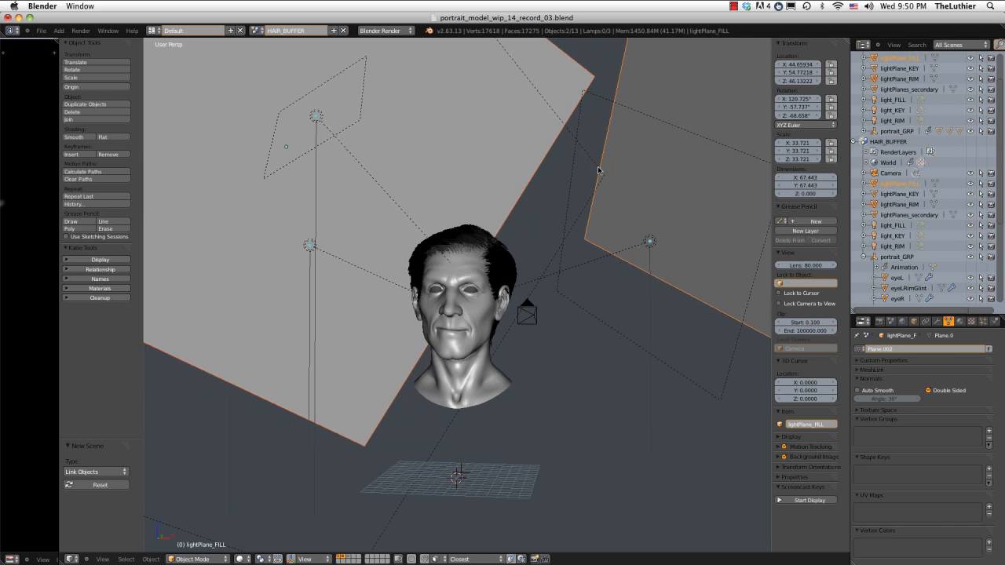
mouse_move(601, 204)
middle_mouse_down()
mouse_move(577, 220)
mouse_move(536, 221)
mouse_move(605, 200)
middle_mouse_up()
key("x")
left_click(525, 190)
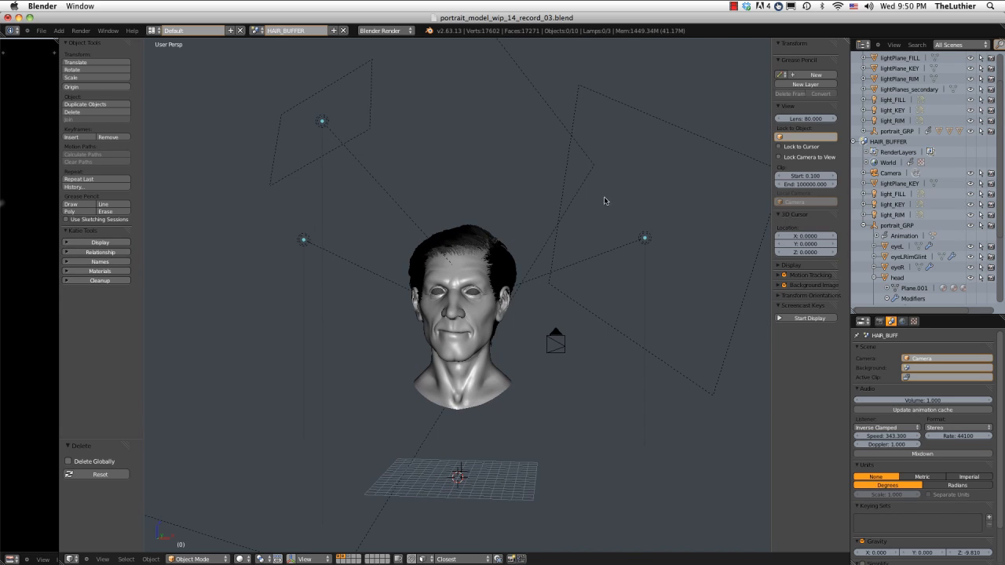
Make the light_FILL object single-user in HAIR_BUFFER and rename it light_buff_FILL
right_click(647, 239)
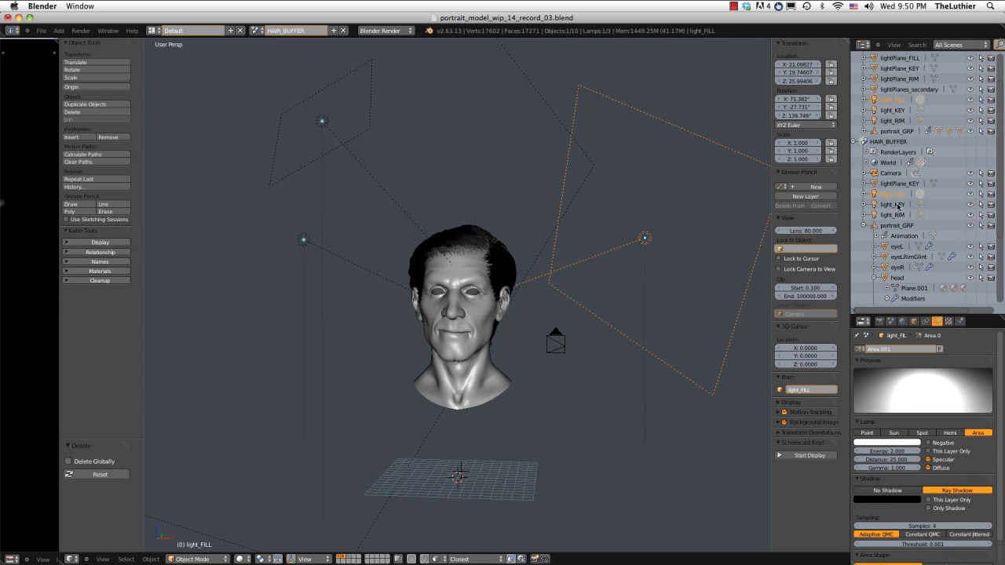
left_click(914, 322)
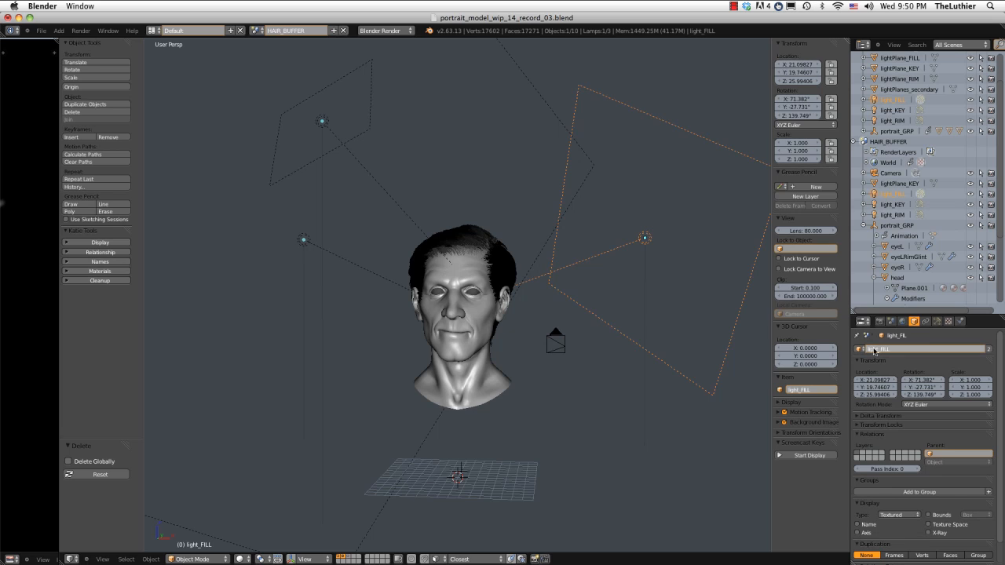
left_click(990, 350)
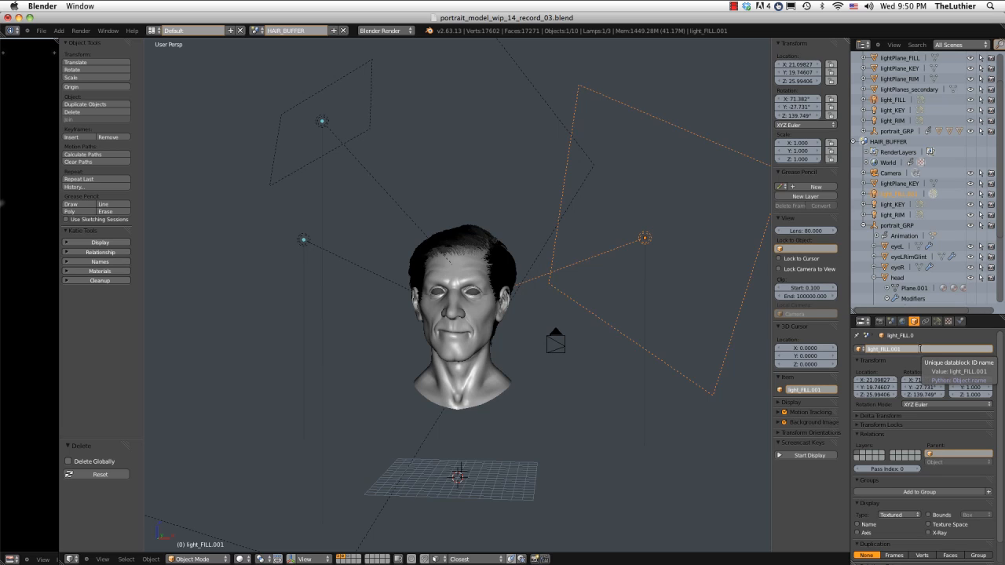
left_click(920, 349)
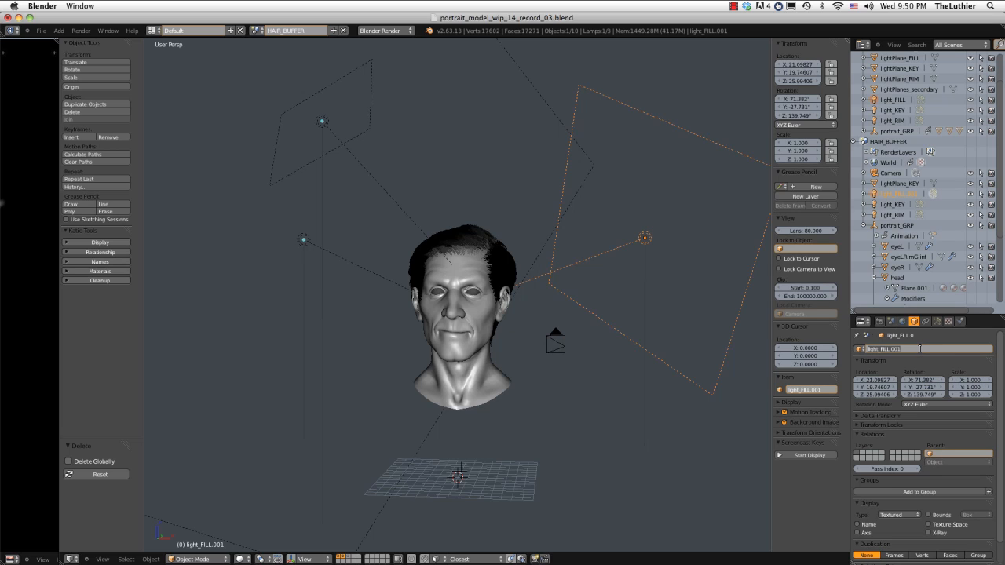
type("light_buff_FILL")
key("Return")
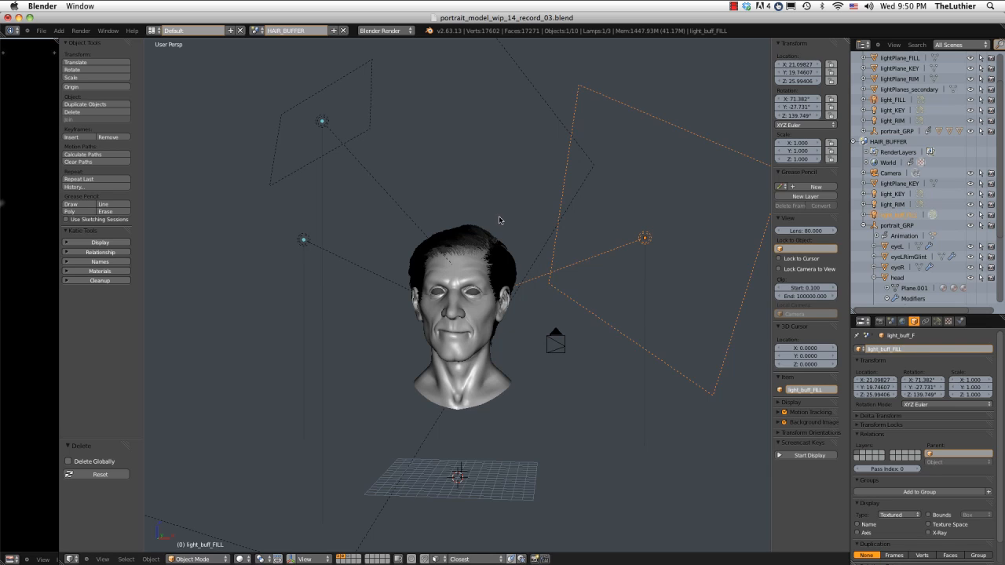
Make the light_RIM object single-user in HAIR_BUFFER and rename it light_buff_RIM
right_click(532, 88)
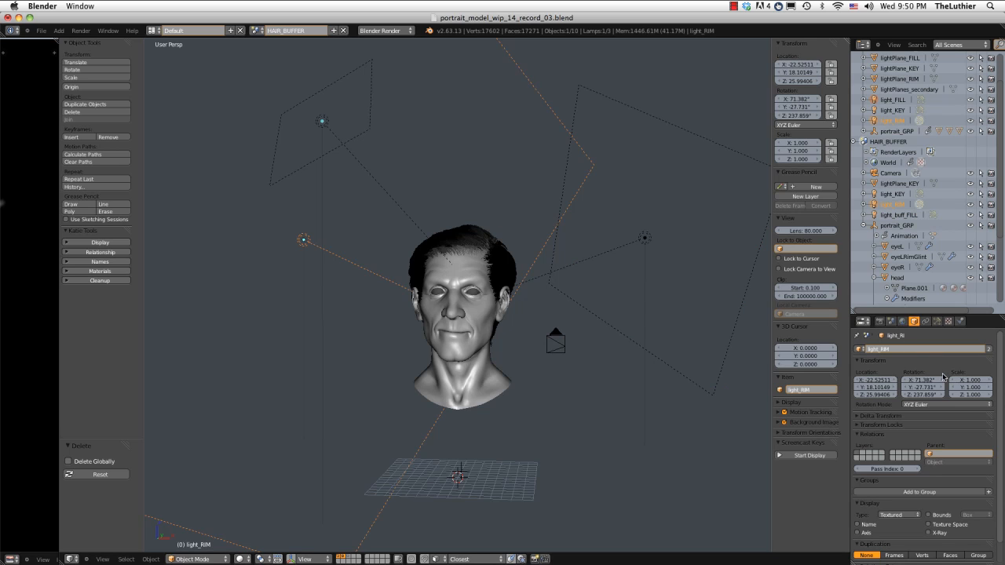
left_click(909, 349)
type("light")
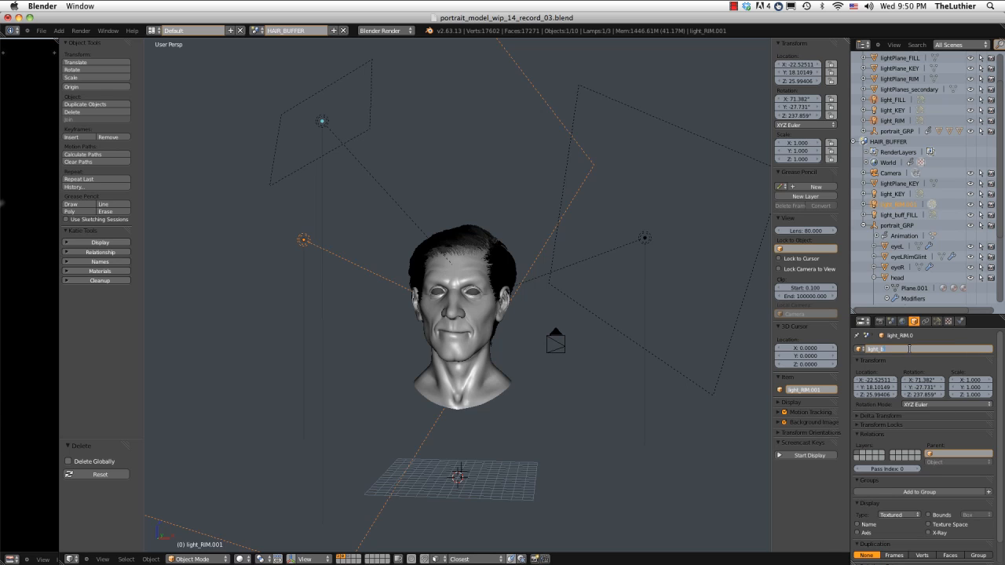
type("_buff_RIM")
key("Return")
Make the light_KEY object single-user in HAIR_BUFFER and rename it light_buff_KEY
right_click(322, 121)
left_click(883, 349)
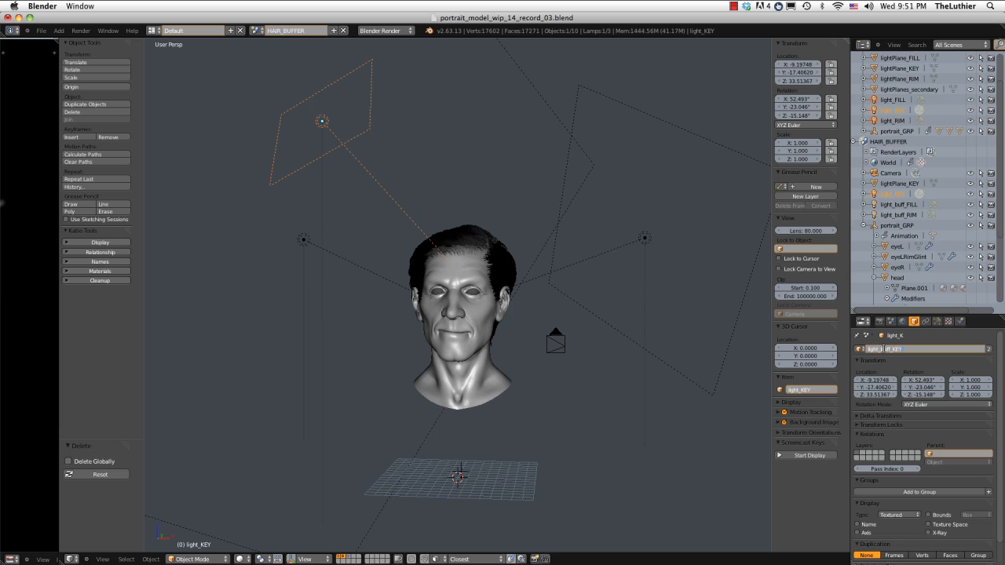
key("Return")
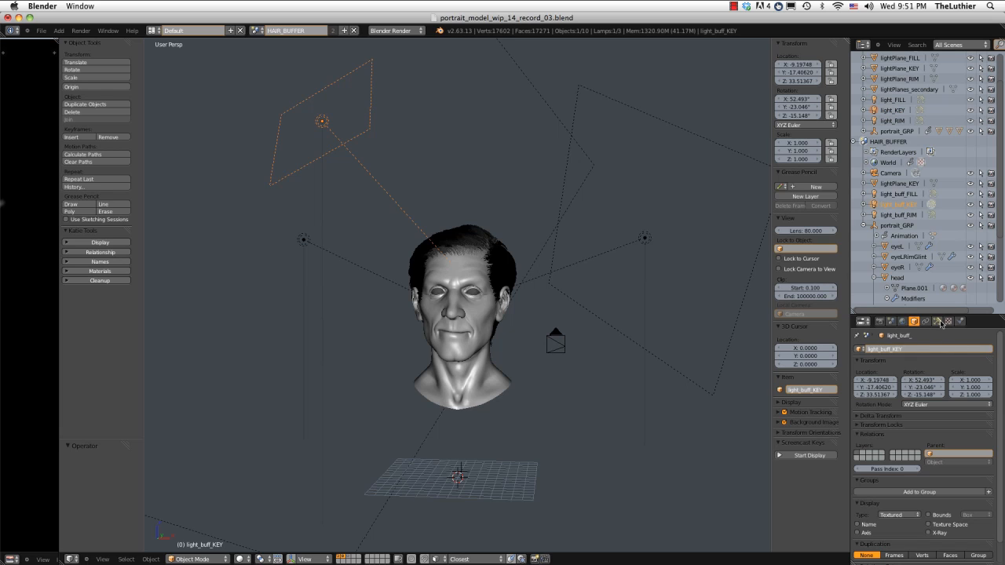
Collapse the BEAUTY scene's hierarchy in the Outliner and delete lightPlane_KEY from the HAIR_BUFFER scene
scroll(911, 157, "up", 2)
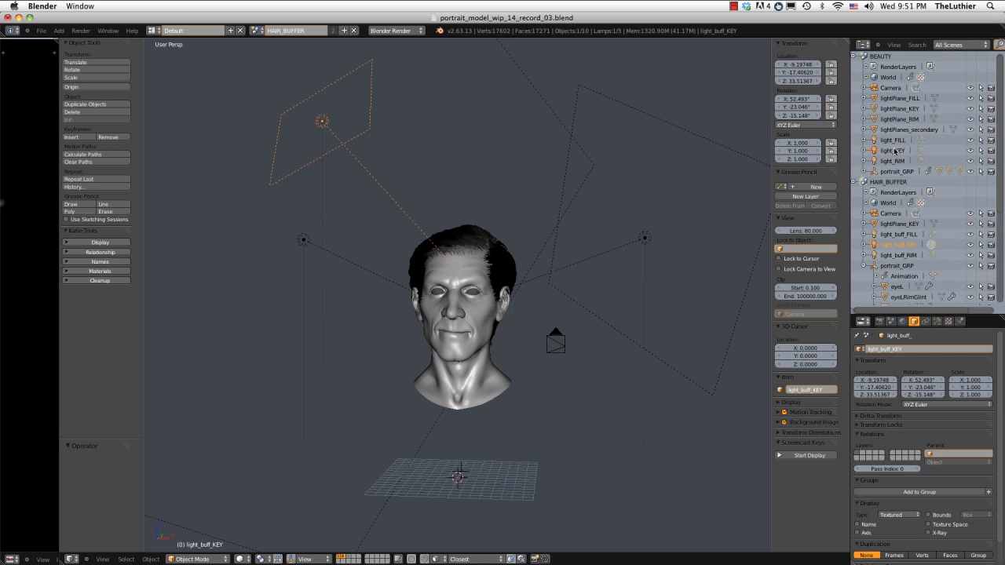
left_click(854, 58)
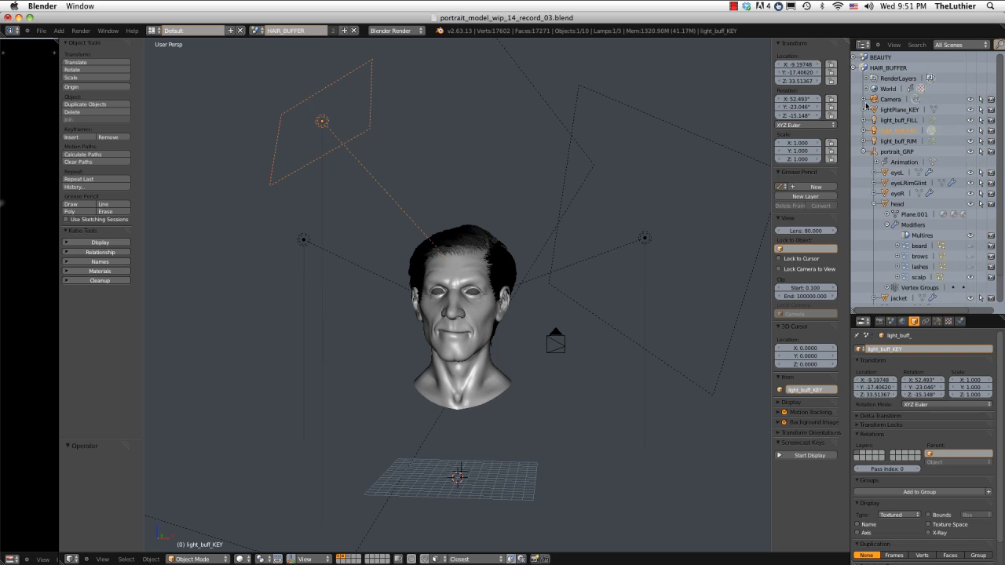
scroll(897, 204, "down", 1)
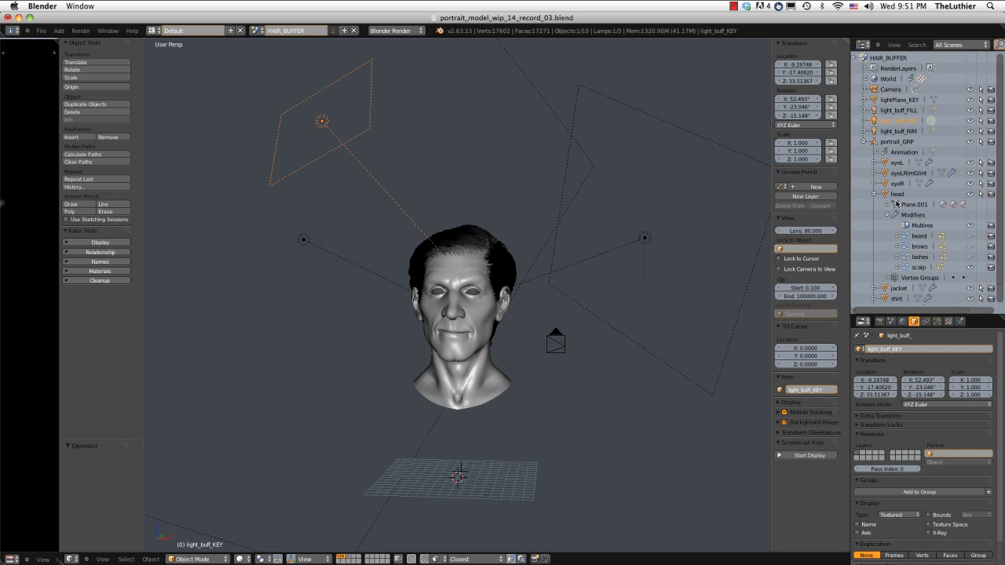
left_click(900, 100)
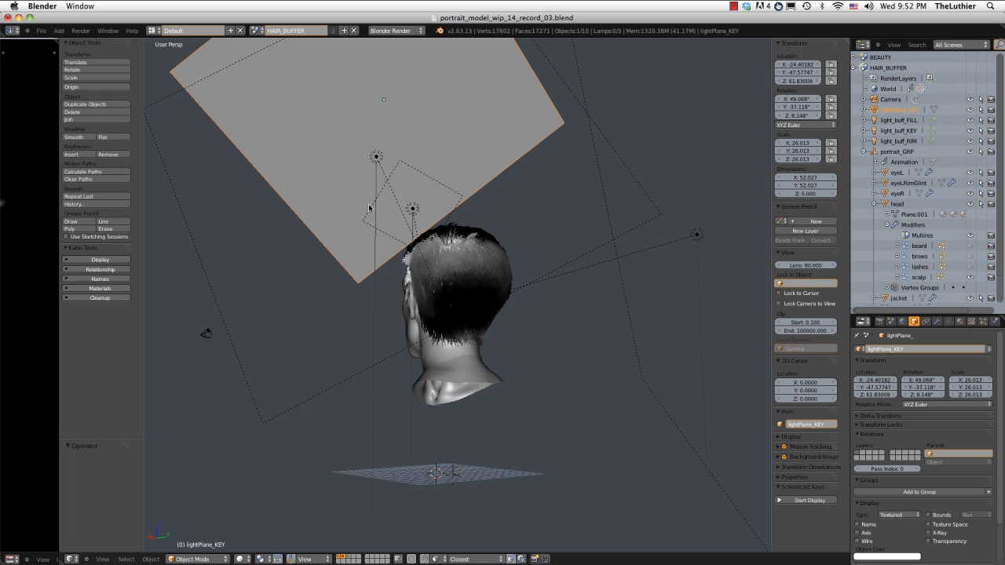
key("x")
left_click(442, 215)
Change the lamp type of light_buff_FILL, light_buff_RIM and light_buff_KEY to Spot
scroll(447, 213, "left", 5)
scroll(440, 189, "down", 3)
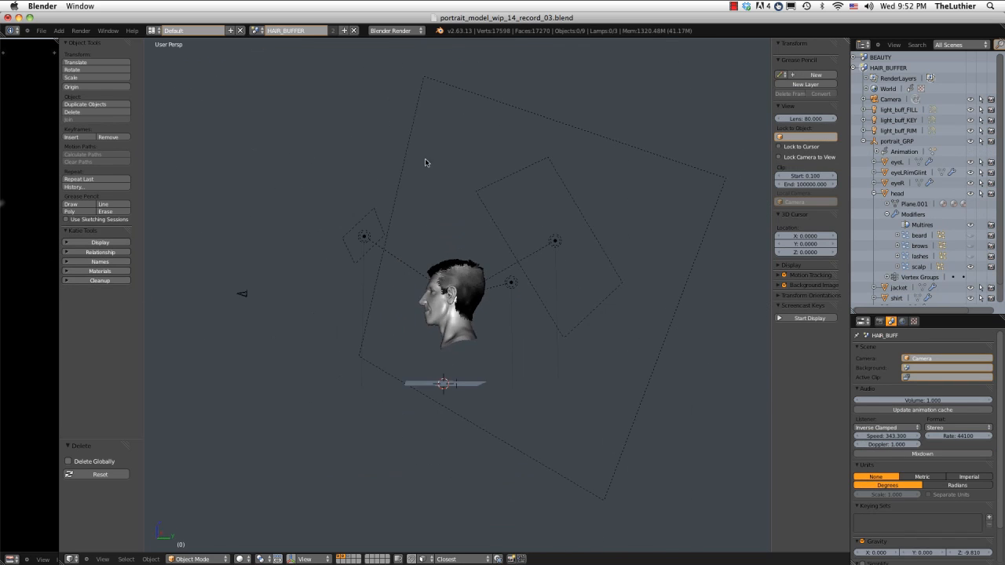
middle_click_drag(469, 165, 529, 161)
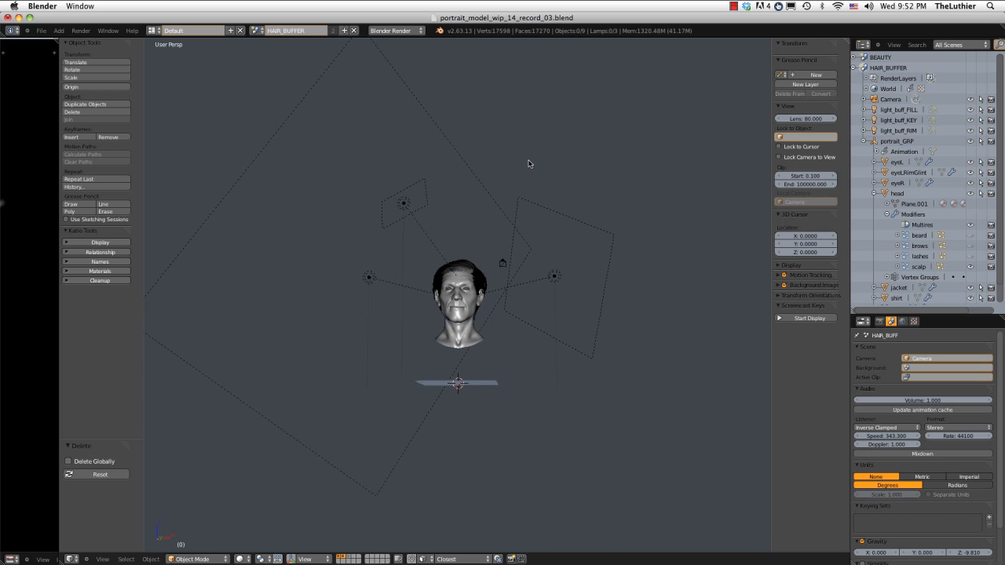
right_click(612, 239)
scroll(606, 236, "up", 3)
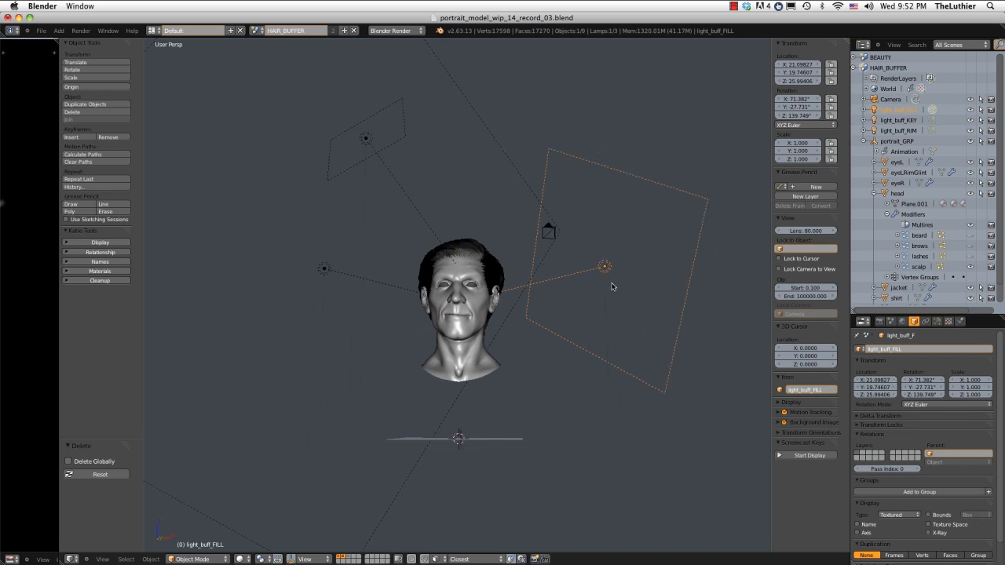
left_click(943, 322)
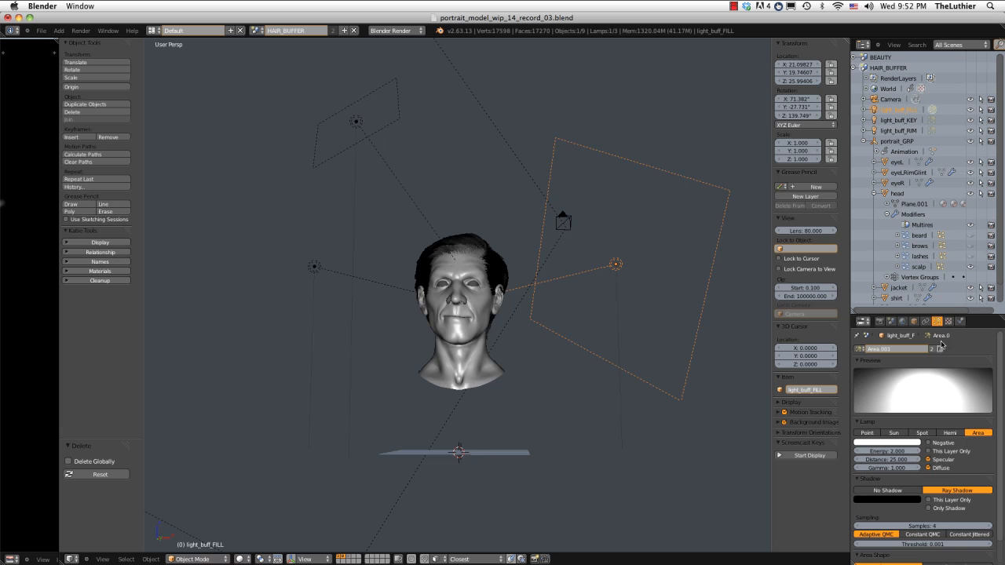
left_click(926, 433)
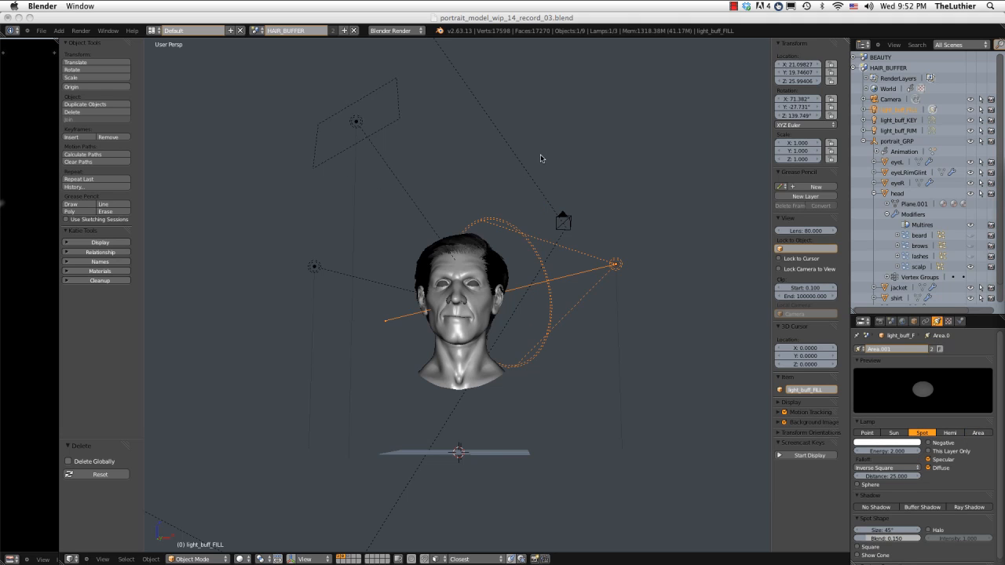
left_click(898, 130)
left_click(917, 434)
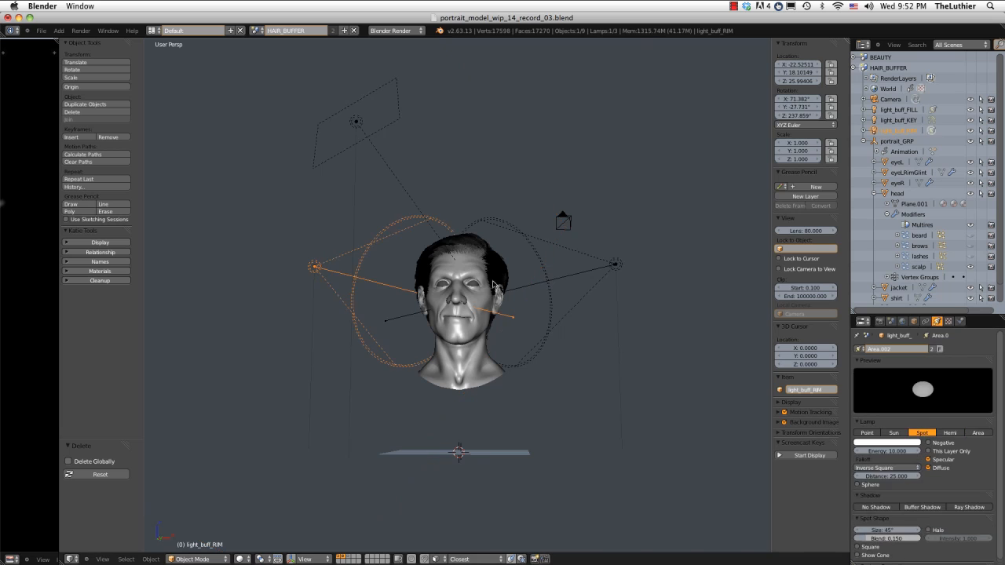
right_click(358, 121)
left_click(922, 433)
scroll(677, 321, "up", 1)
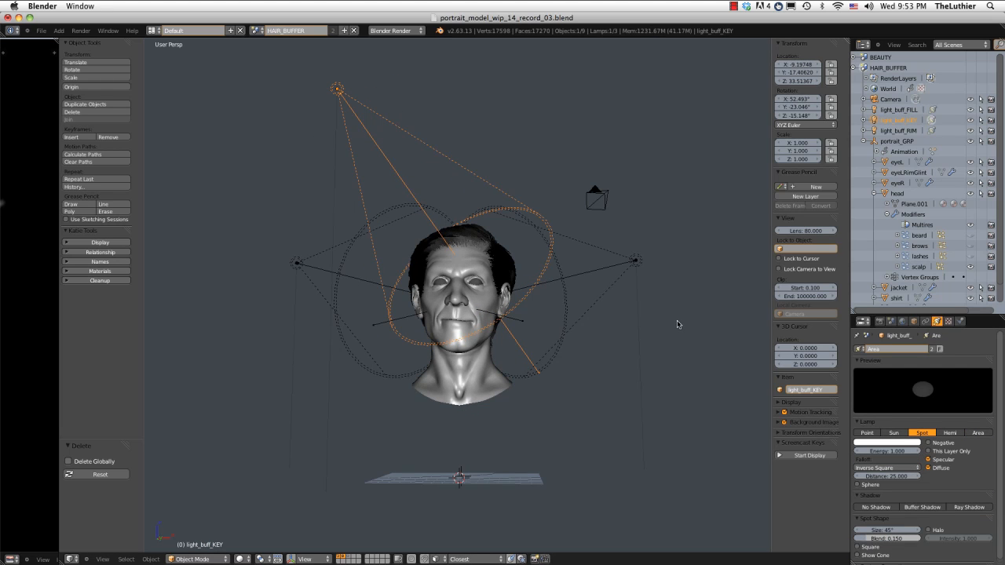
Set light_buff_KEY's energy to 40 and tint its light colour a pale warm yellow
left_click(886, 452)
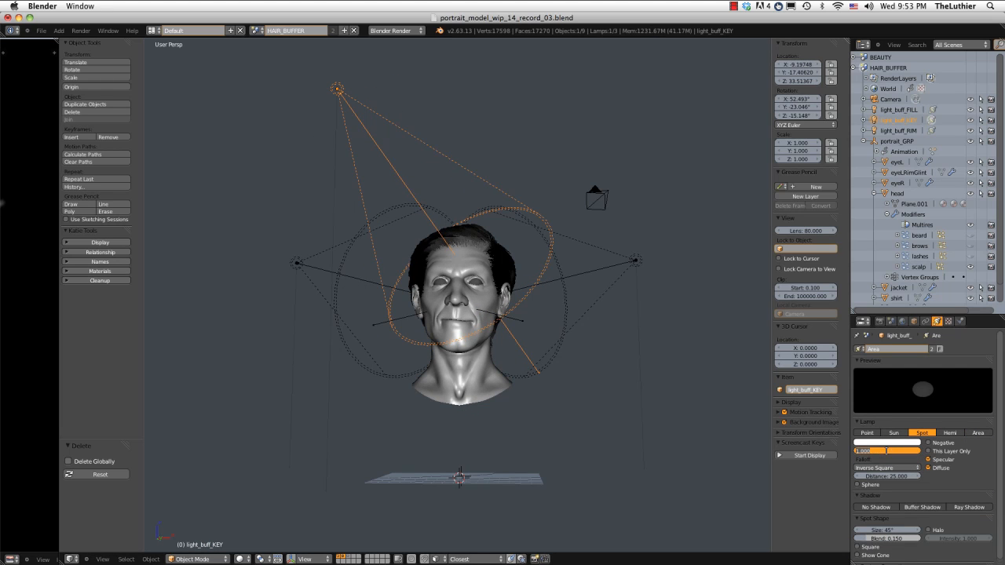
type("40")
key("Return")
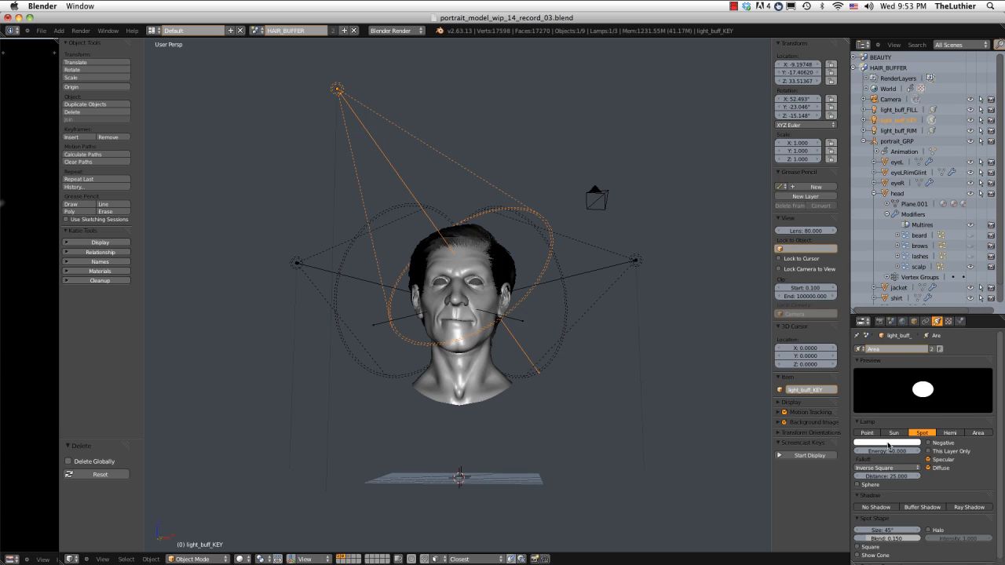
left_click(888, 443)
left_click(882, 373)
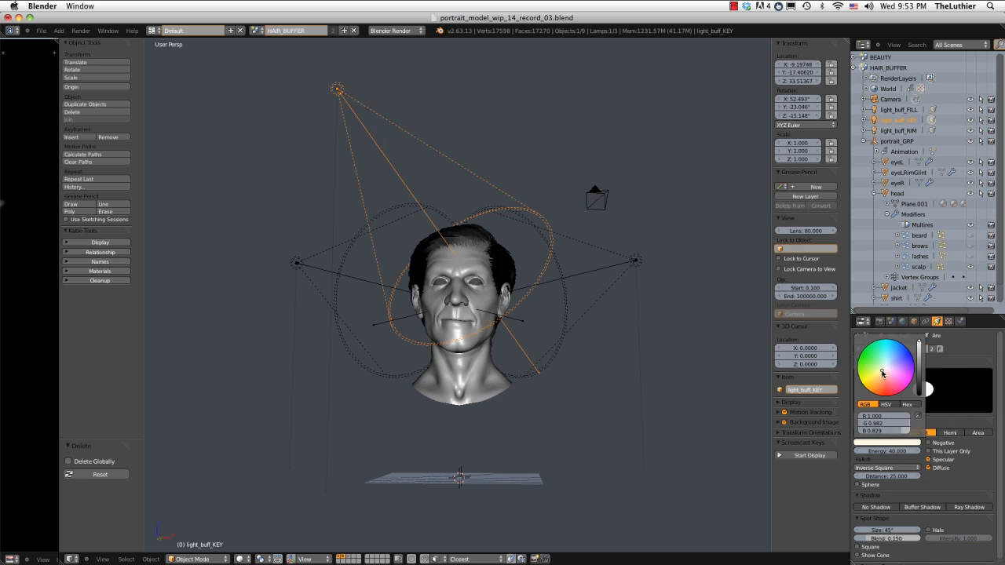
left_click(882, 371)
Give light_buff_KEY a Deep buffer shadow with the Tent filter type and 4 sample buffers
scroll(970, 470, "down", 4)
left_click(924, 423)
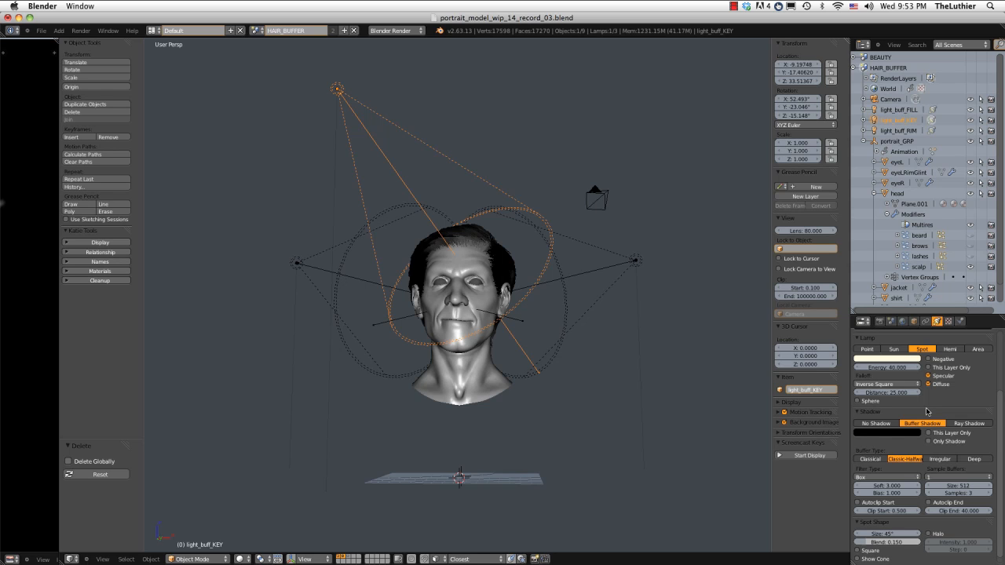
left_click(974, 459)
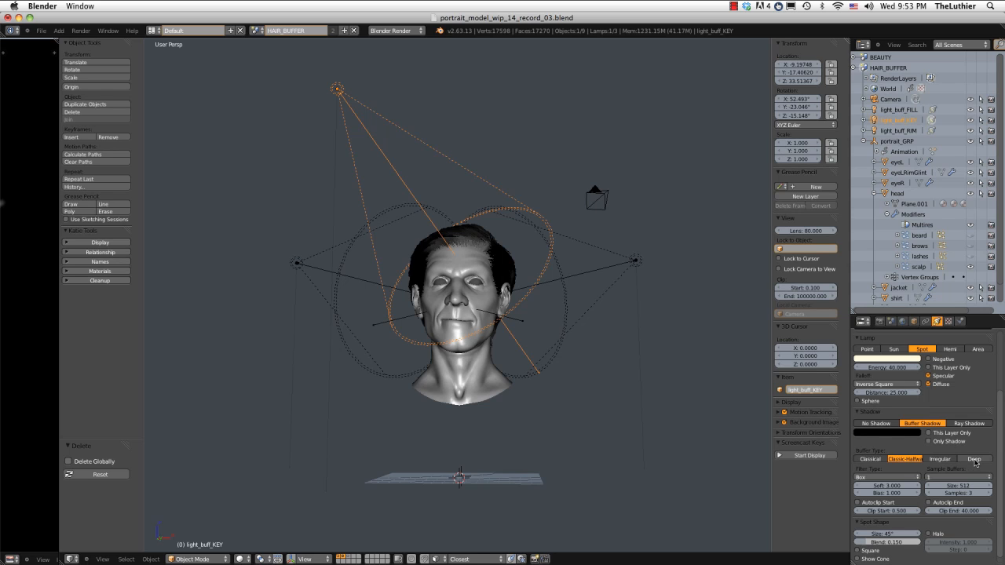
left_click(861, 477)
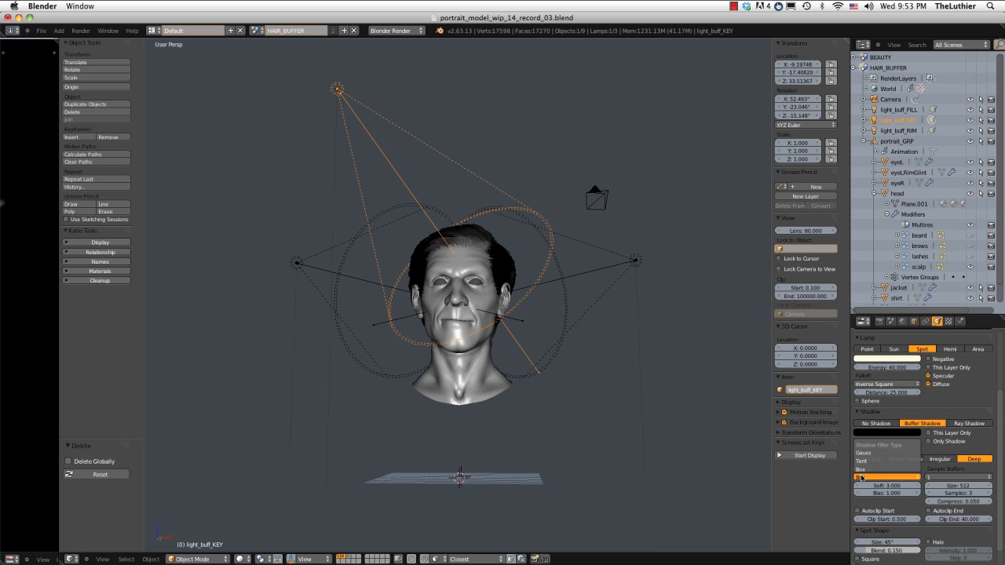
left_click(868, 461)
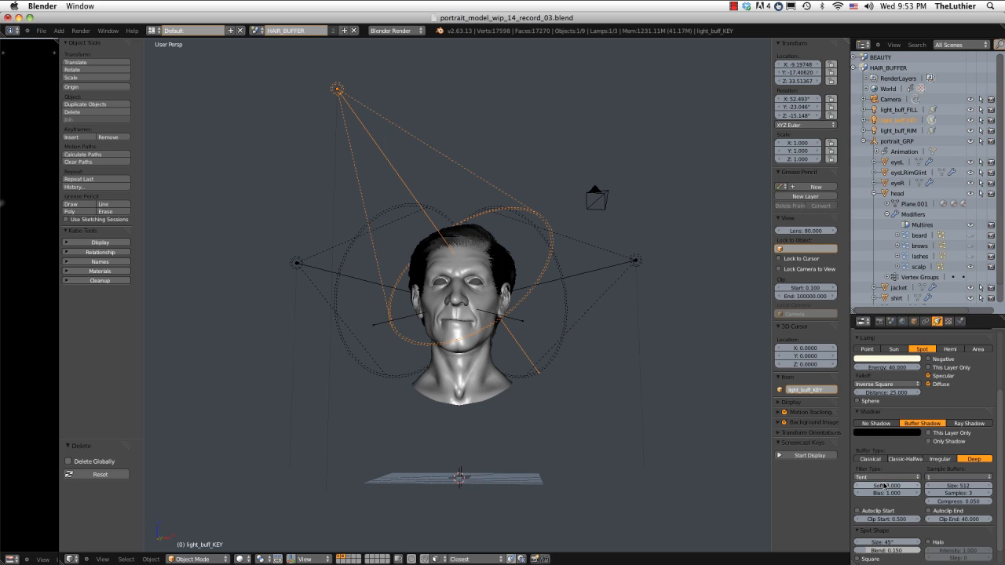
left_click_drag(885, 486, 899, 487)
left_click(960, 476)
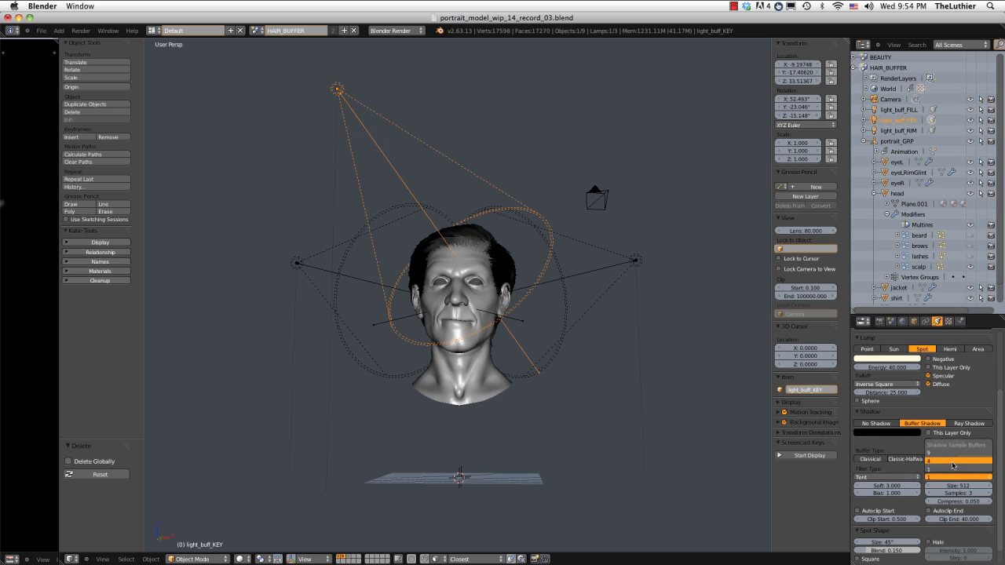
left_click(953, 466)
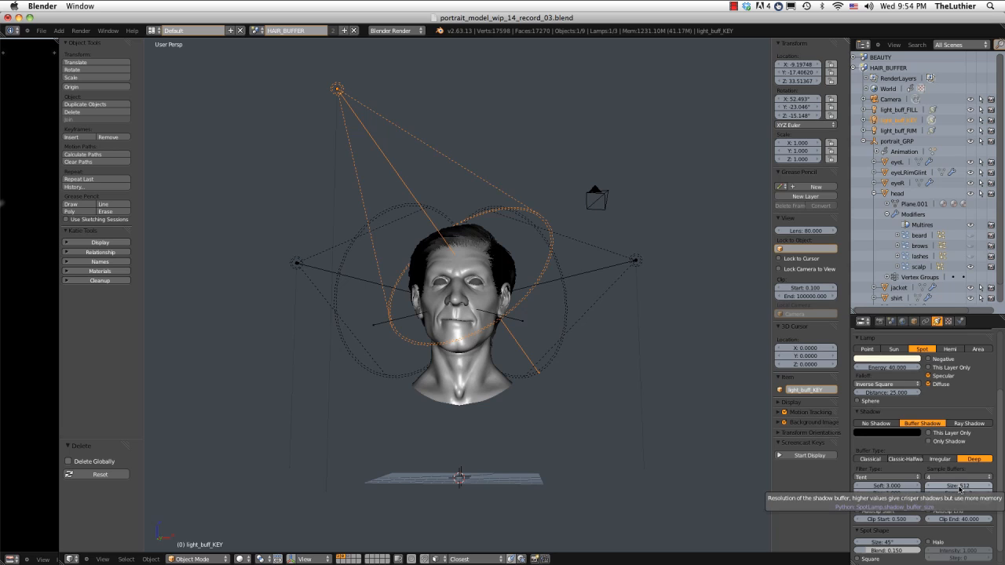
Set light_buff_KEY's shadow buffer size to 1024 and its samples to 8
left_click(960, 487)
key("BackSpace")
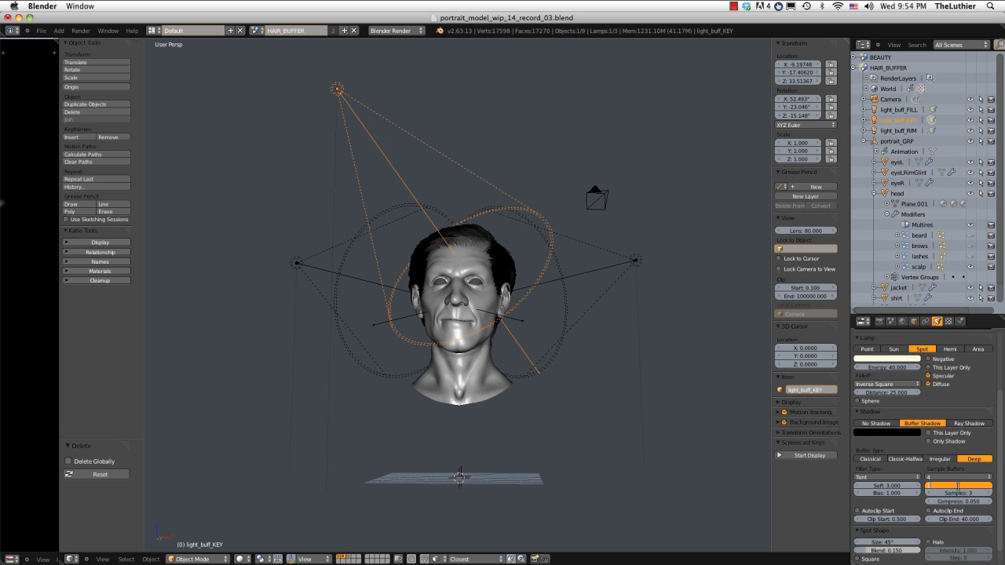
type("1024")
key("Return")
left_click(974, 493)
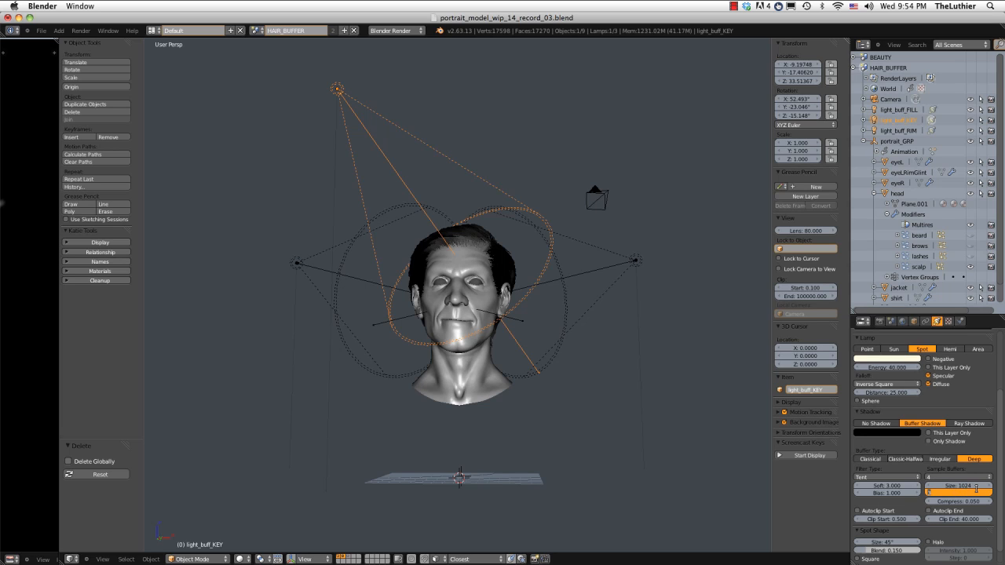
type("8")
key("Return")
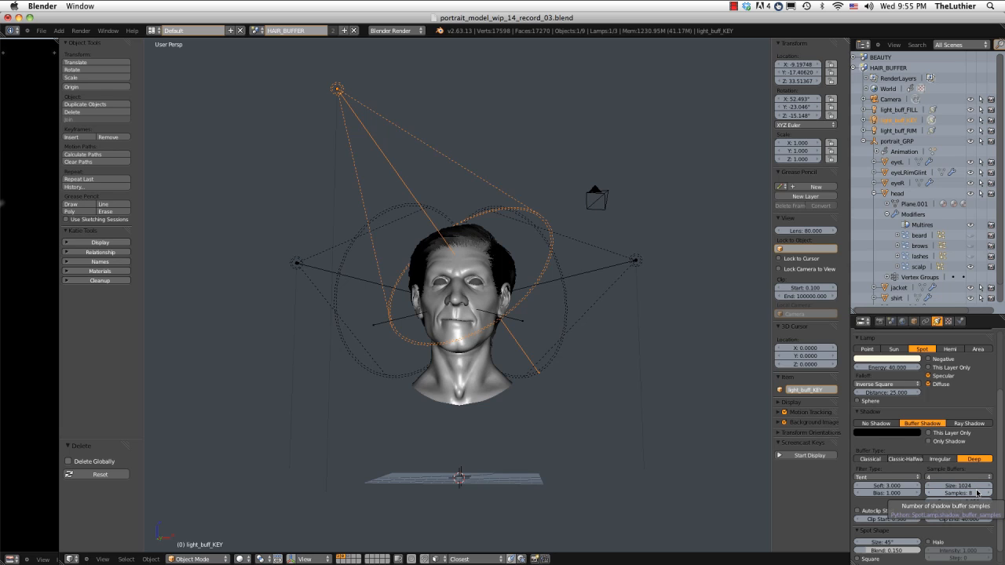
Tint light_buff_FILL's light colour a pale blue and set its energy to 100
scroll(1001, 463, "down", 2)
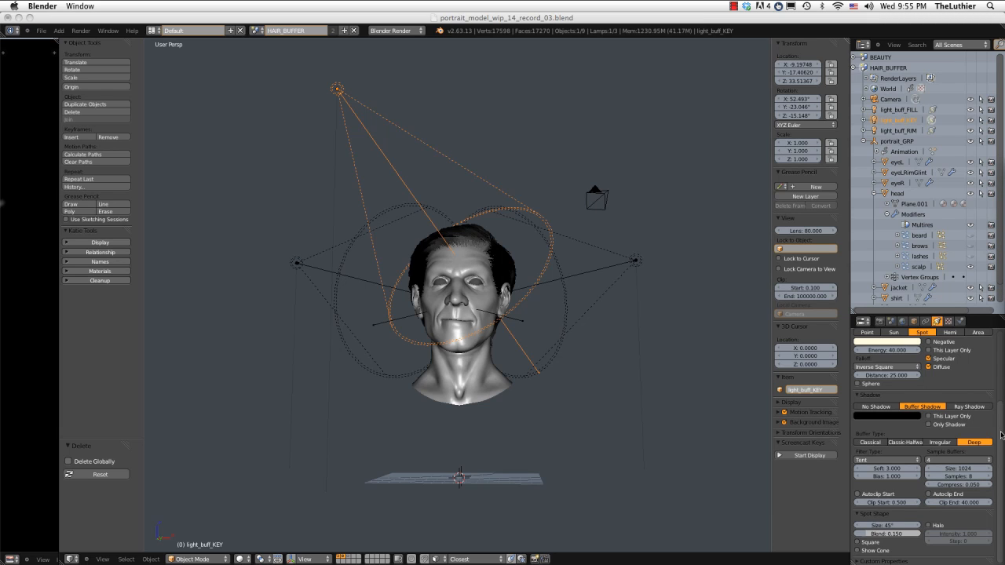
scroll(1002, 436, "up", 4)
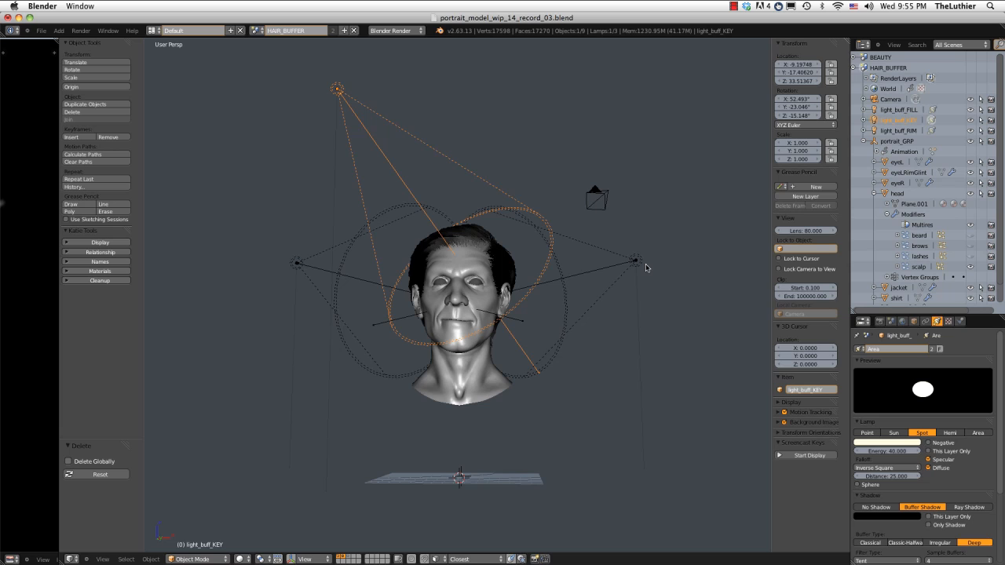
right_click(646, 264)
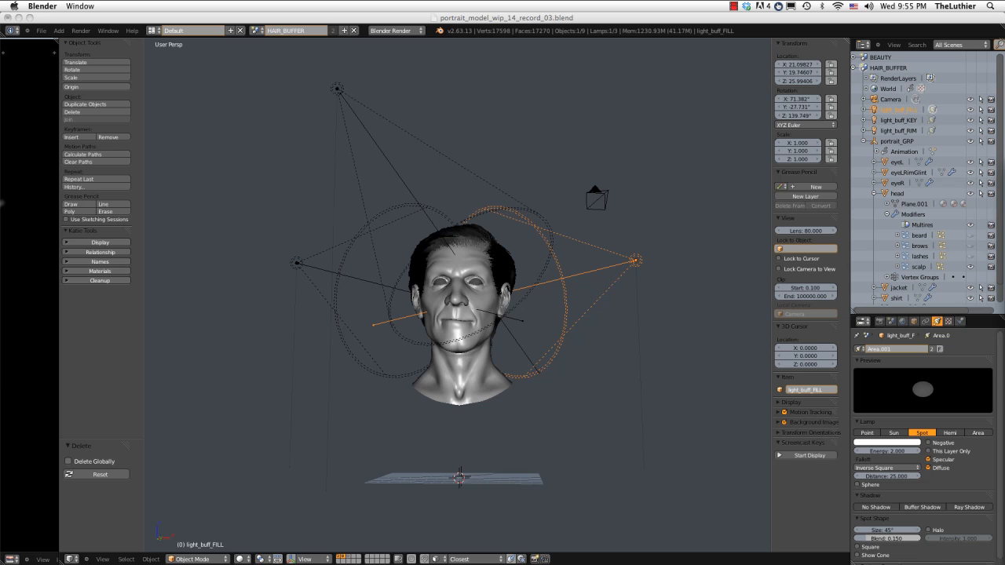
left_click(888, 442)
left_click(892, 365)
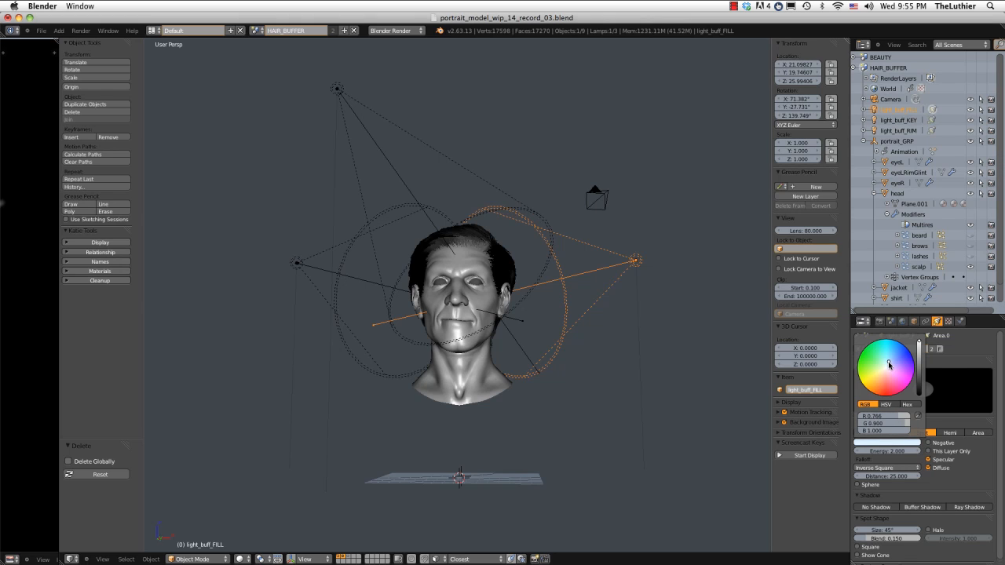
left_click(888, 452)
type("100")
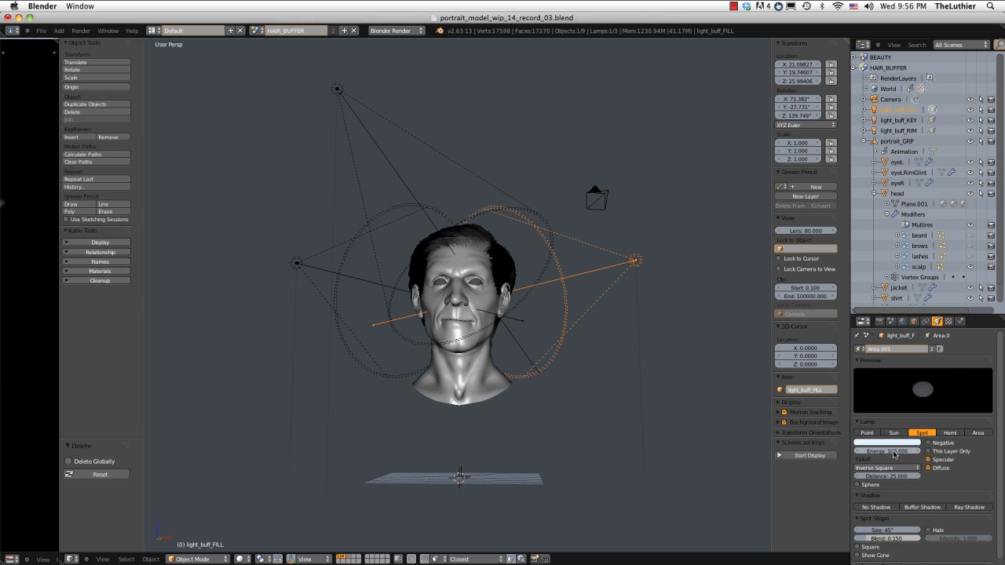
key("Return")
Give light_buff_FILL a Deep buffer shadow with the Tent filter type and 4 sample buffers
left_click(914, 507)
middle_click_drag(913, 507, 914, 440)
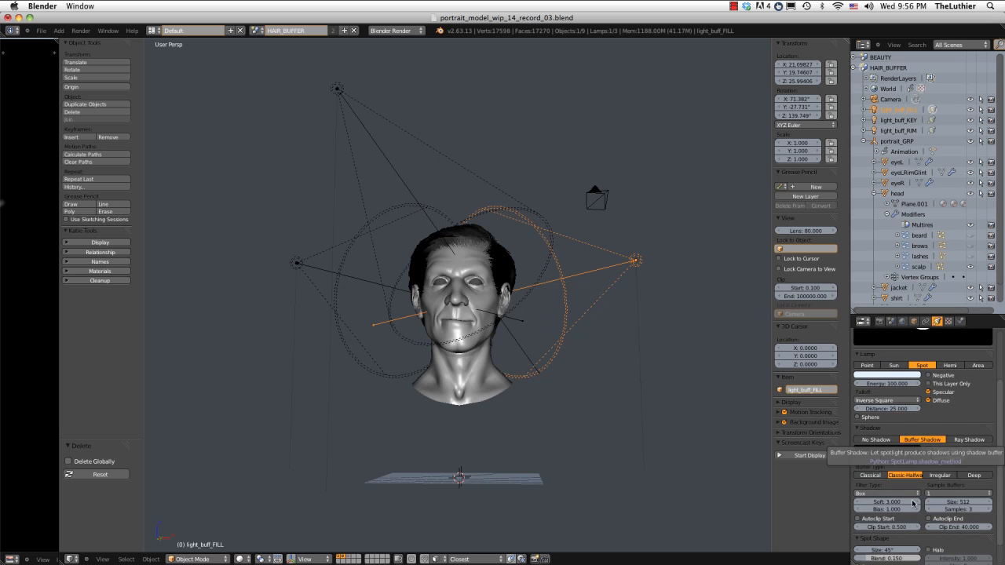
left_click(974, 475)
left_click(888, 493)
left_click(888, 480)
left_click(959, 493)
left_click(959, 475)
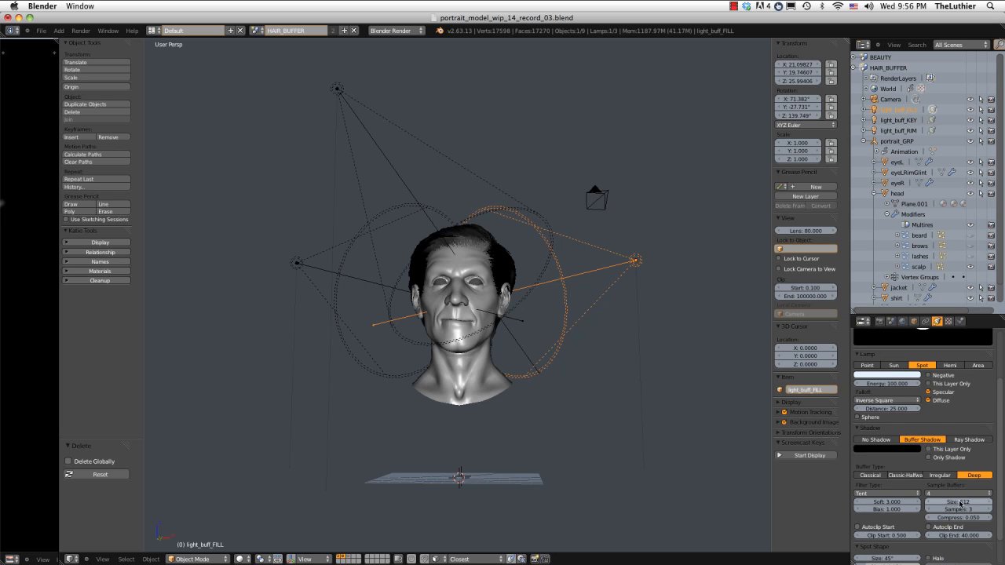
Set light_buff_FILL's shadow buffer size to 1024 and its samples to 8
left_click(959, 501)
type("1024")
key("Tab")
type("8")
key("Return")
scroll(959, 503, "down", 2)
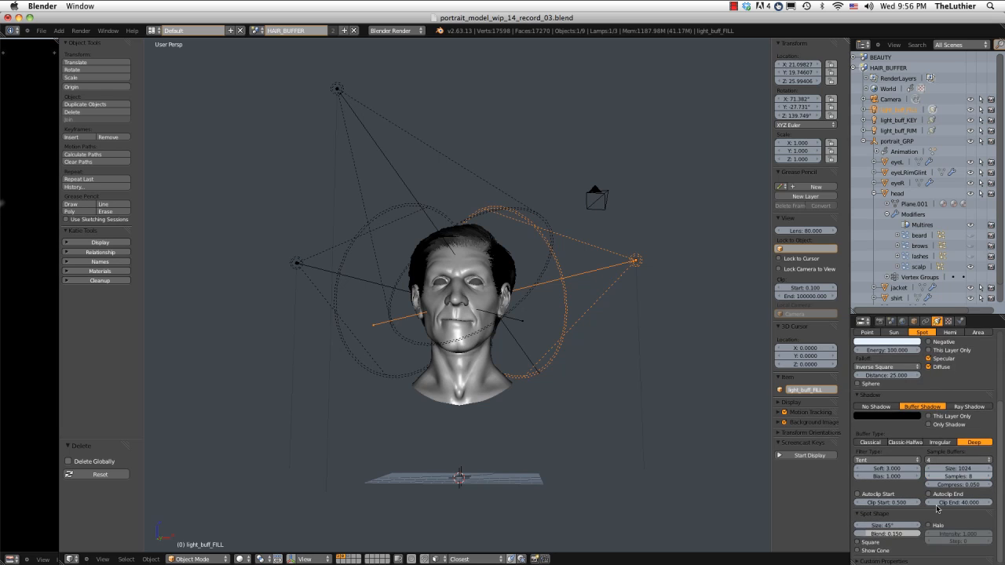
Set light_buff_RIM's energy to 300 and give it a Deep buffer shadow with the Tent filter and 4 sample buffers
right_click(297, 263)
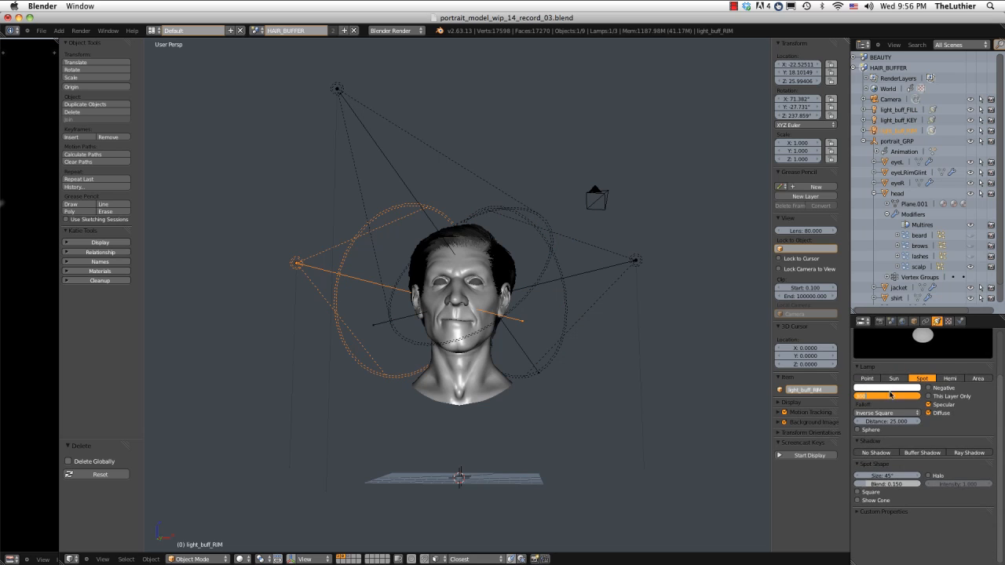
left_click(888, 389)
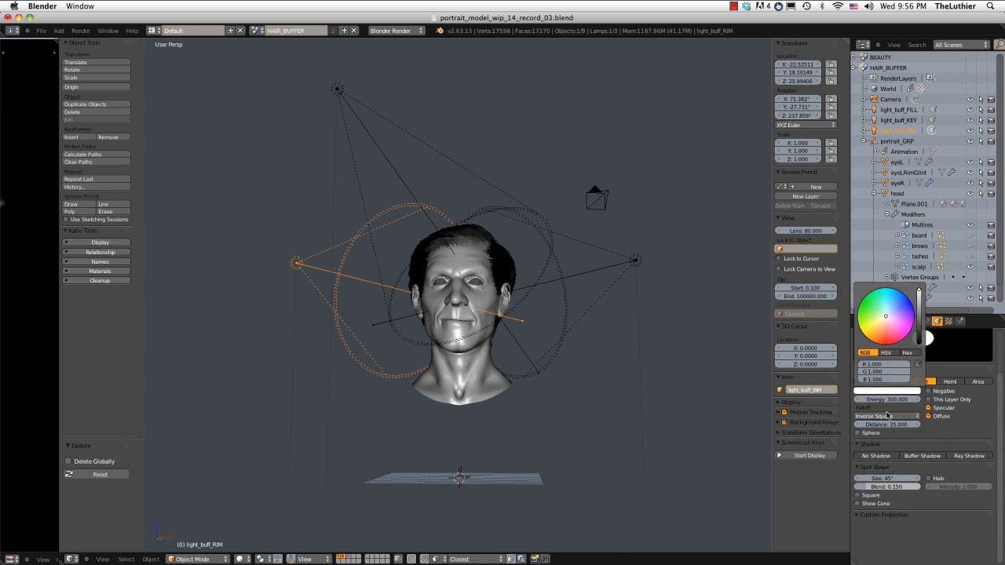
left_click(923, 457)
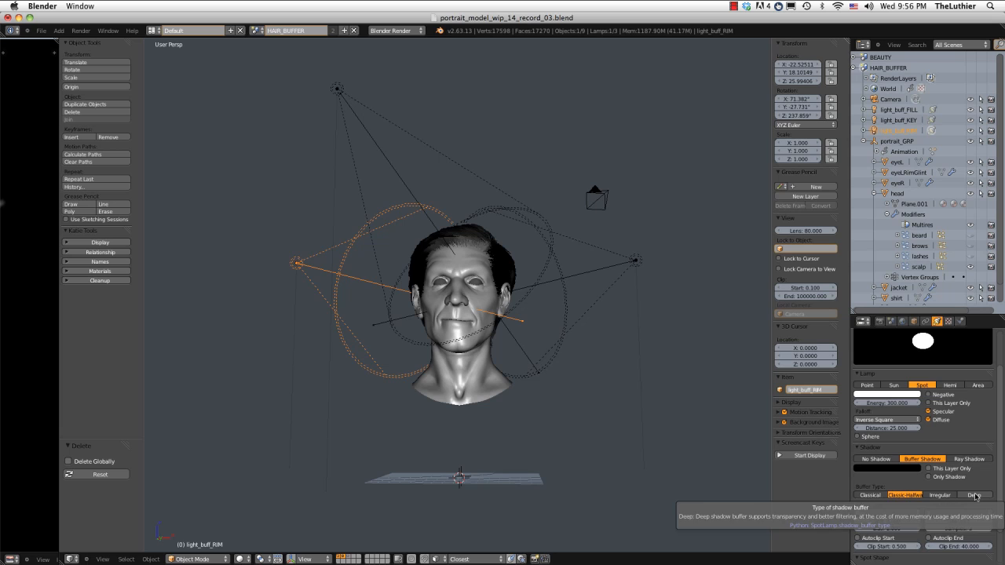
left_click(974, 495)
left_click(895, 512)
left_click(892, 492)
left_click(960, 513)
left_click(959, 492)
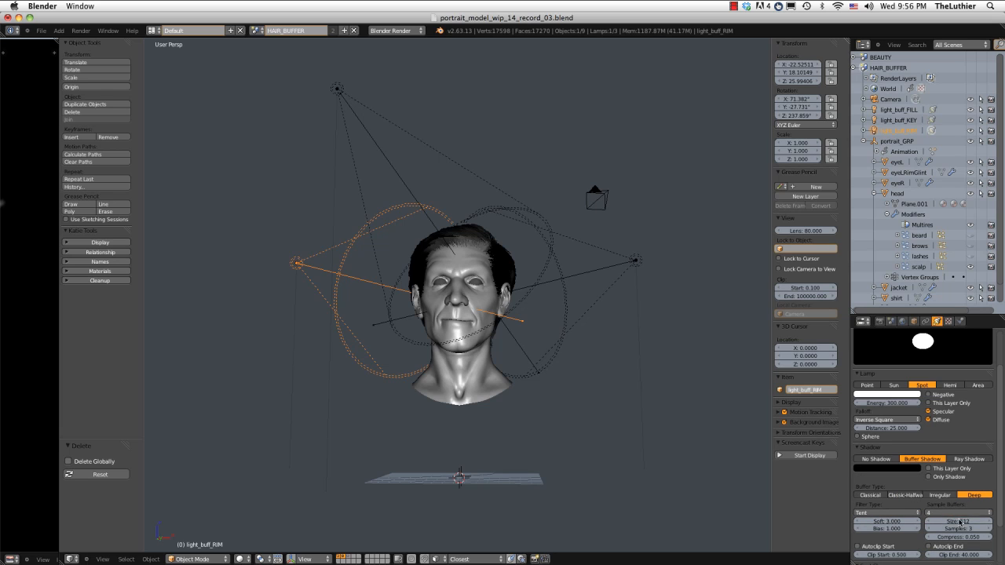
Set light_buff_RIM's shadow buffer size to 1024 and its samples to 8
left_click(958, 521)
type("1024")
key("Return")
scroll(927, 527, "down", 3)
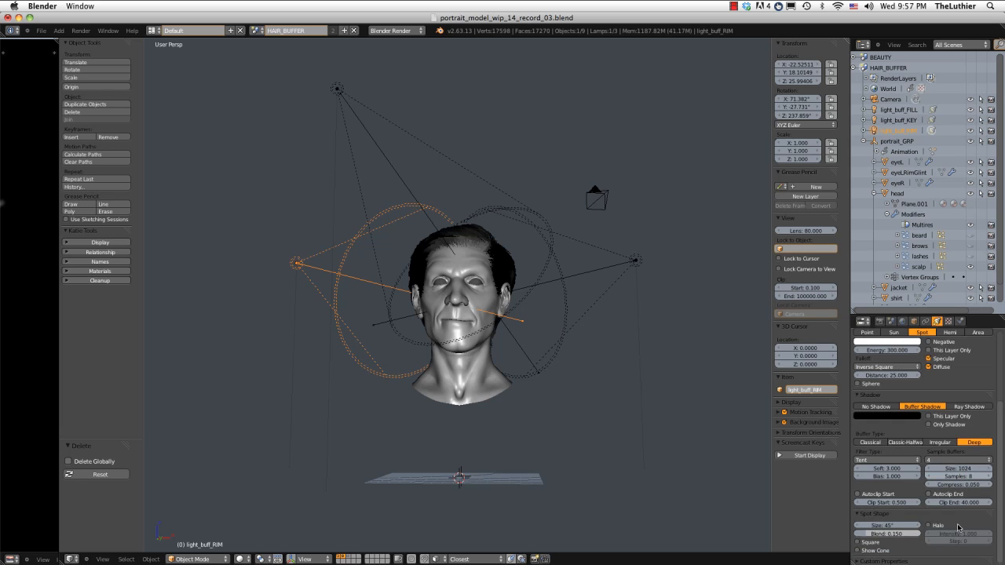
Widen light_buff_RIM's spot cone to 76.5° and raise its blend to about 0.417
left_click(888, 526)
type("75")
key("Return")
left_click_drag(886, 535, 904, 534)
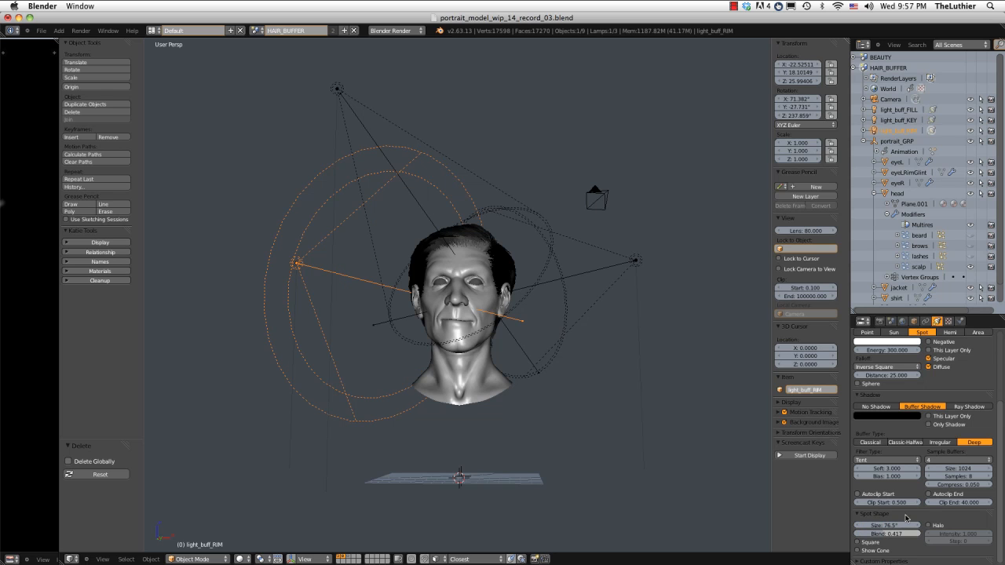
scroll(991, 409, "up", 5)
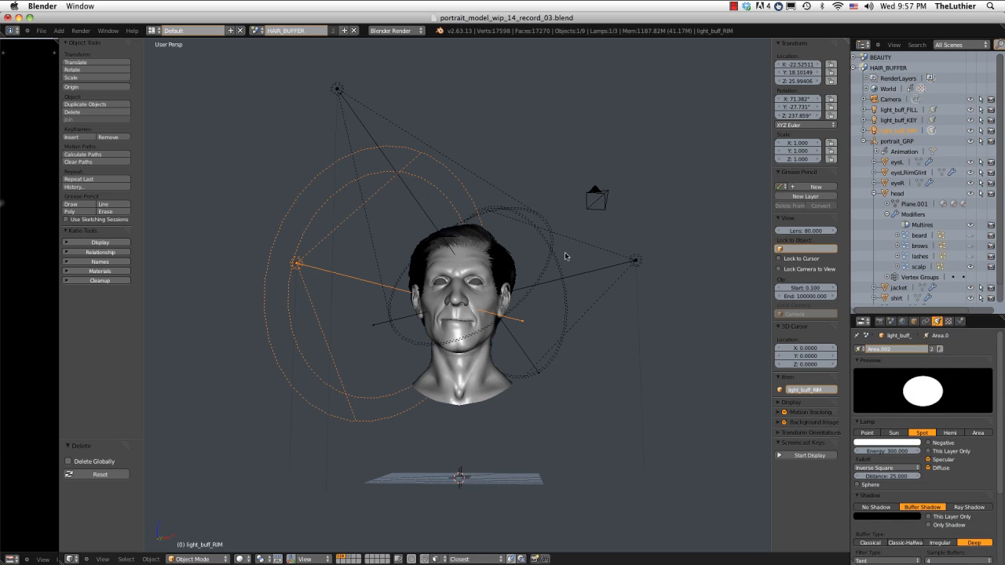
Enable Strand render for the head's scalp particle system and set its render steps to 6
middle_click_drag(549, 236, 539, 262)
scroll(536, 276, "up", 2)
middle_click_drag(518, 197, 511, 212)
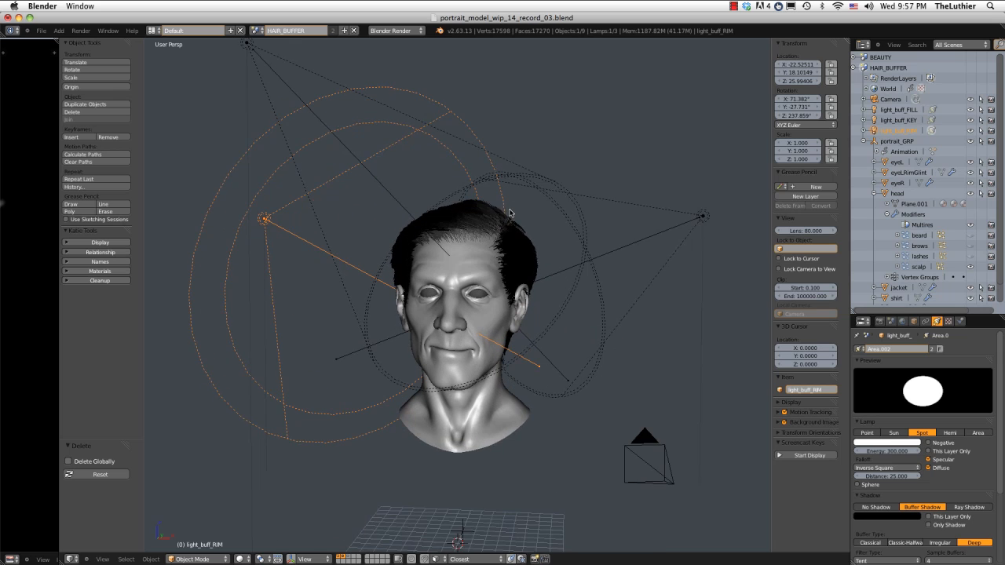
scroll(511, 235, "up", 1)
scroll(512, 237, "up", 1)
right_click(518, 227)
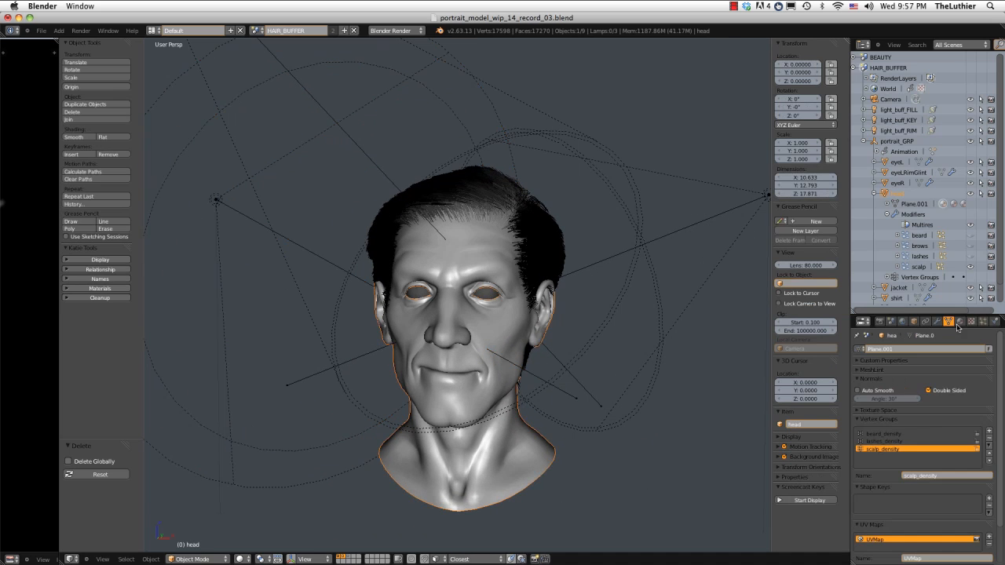
left_click(982, 323)
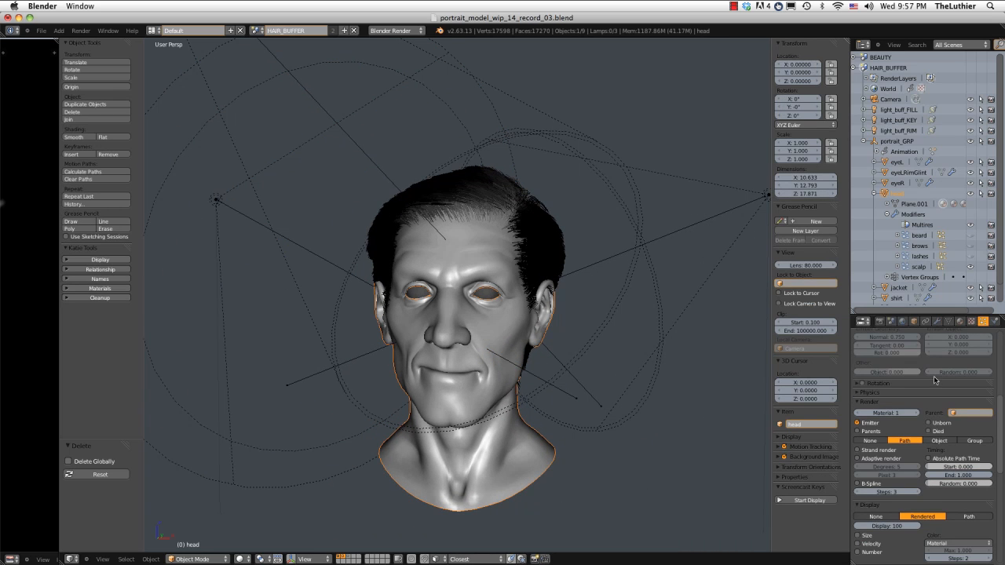
left_click(870, 453)
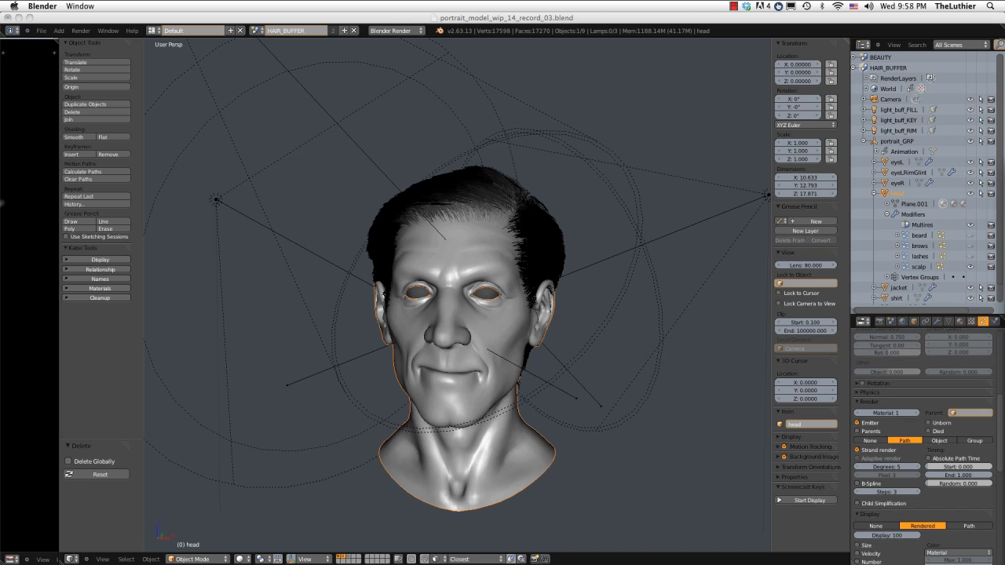
left_click(895, 492)
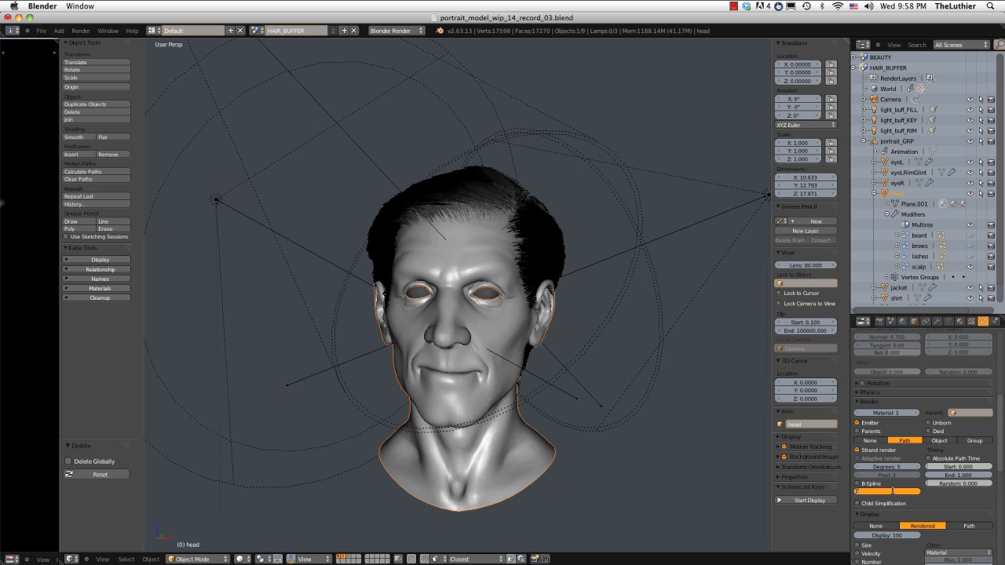
type("6")
key("Return")
Set the scalp hair's render material index to 6 and view the head through the camera
left_click(885, 413)
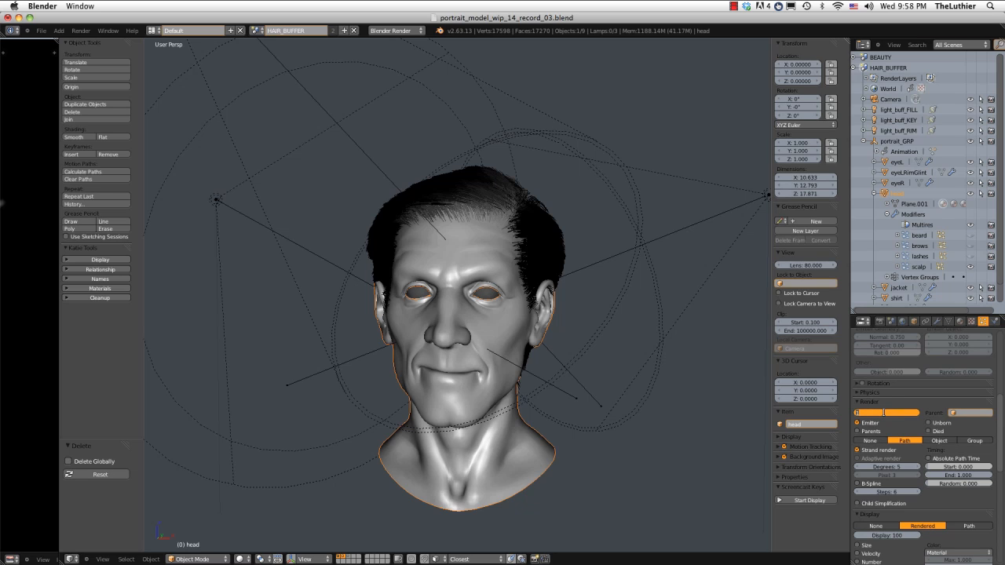
type("6")
key("Return")
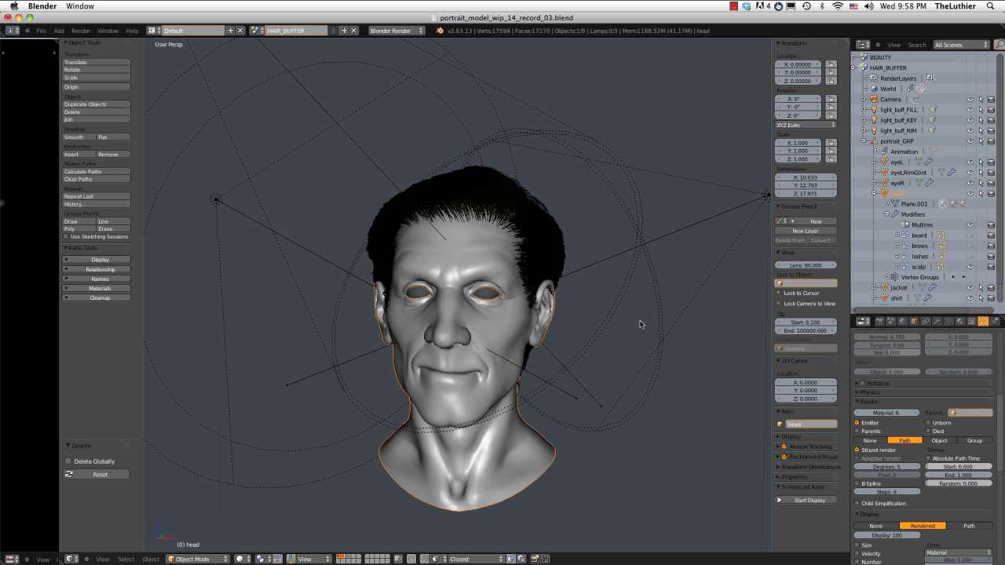
key("KP_0")
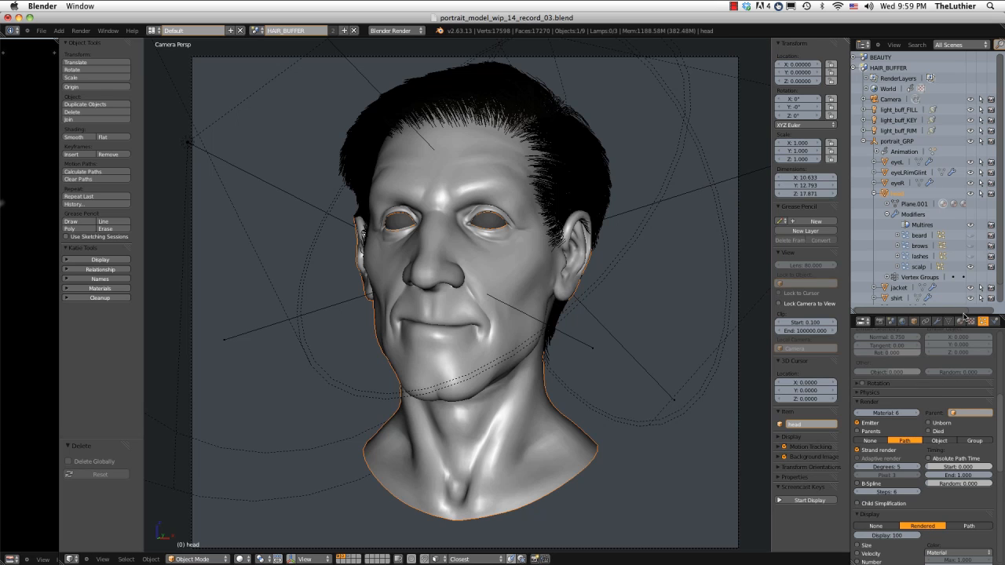
Replace SSS_triLayer in the head's first material slot with the Grey material
left_click(960, 322)
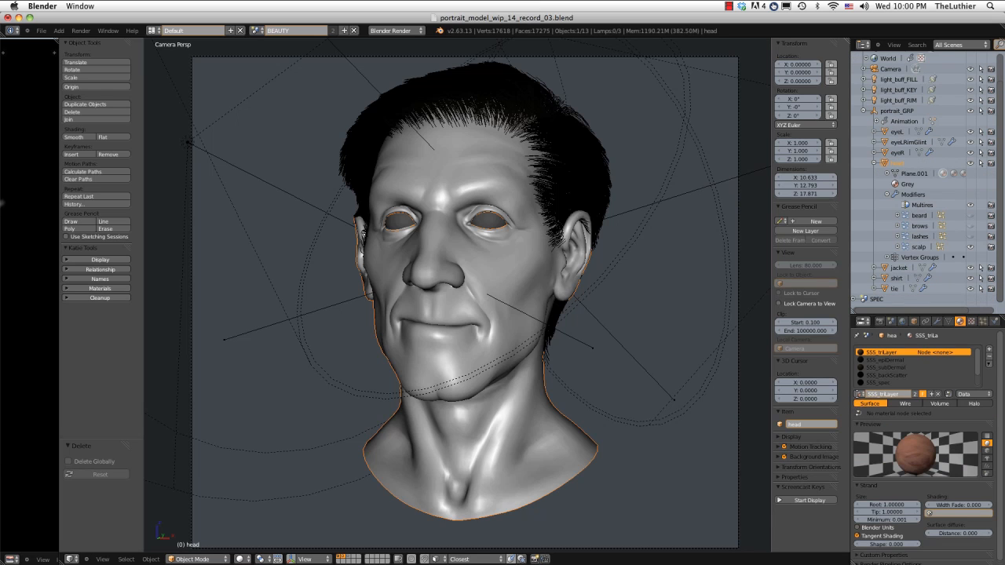
left_click(860, 395)
type("g")
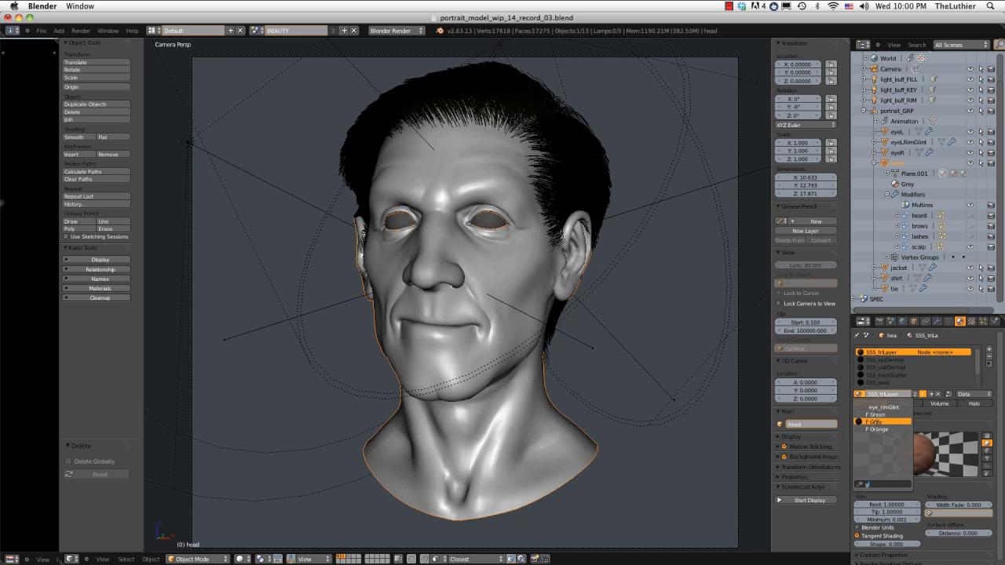
left_click(879, 422)
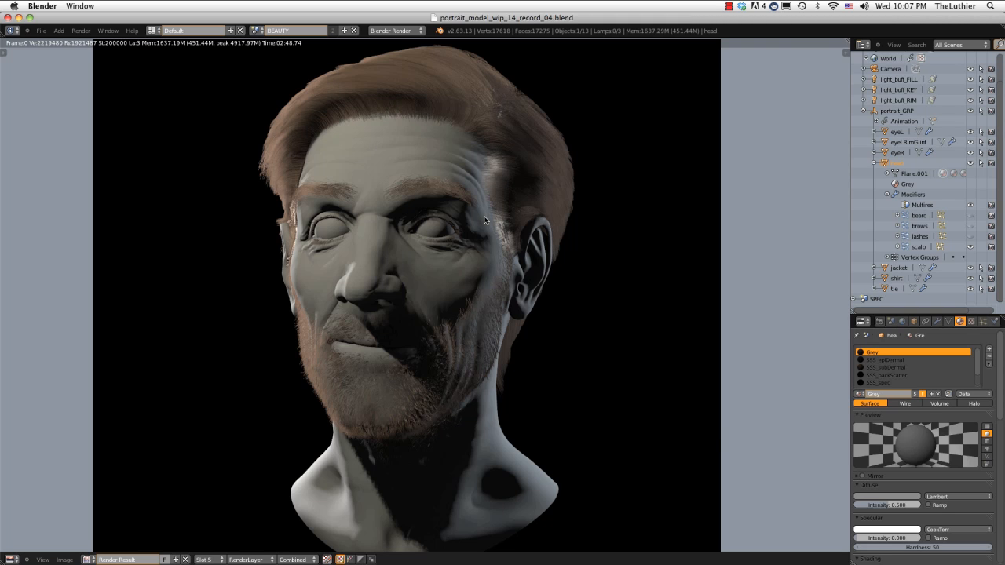
Examine the rendered beard, neck shadows, brows and scalp hair up close in the render result
scroll(479, 220, "up", 1)
scroll(395, 238, "up", 1)
middle_click_drag(387, 294, 396, 215)
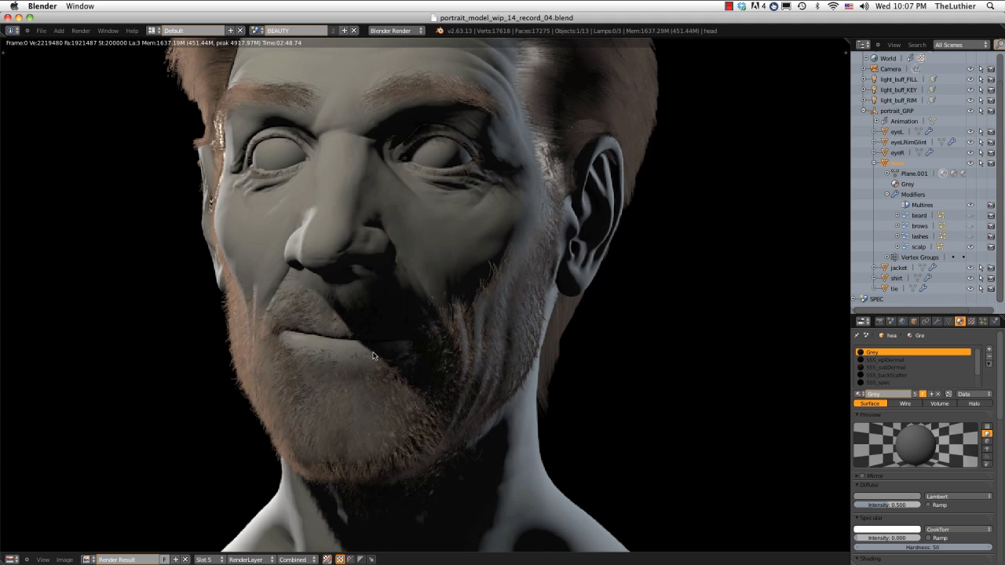
middle_click_drag(416, 354, 385, 266)
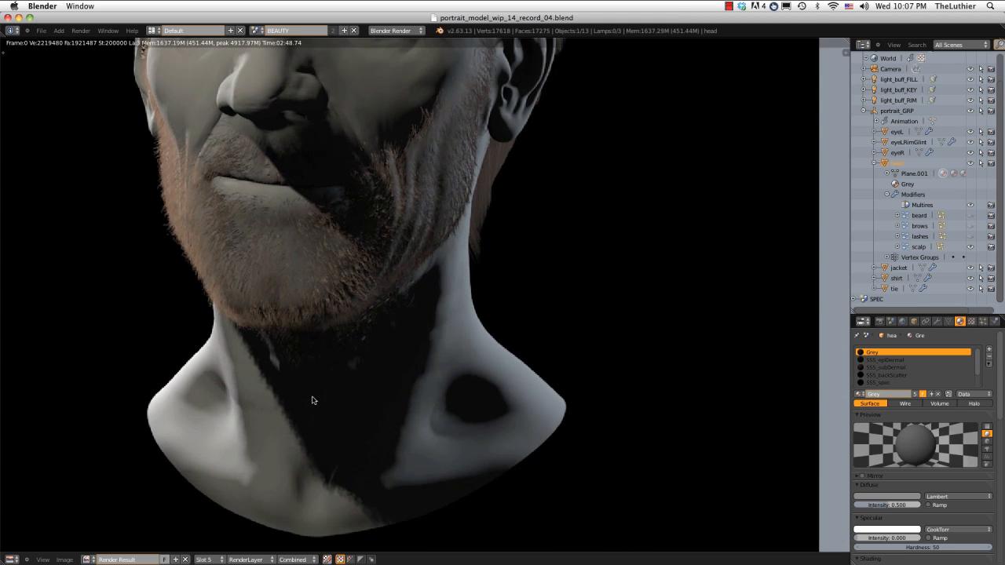
middle_click_drag(343, 447, 252, 359)
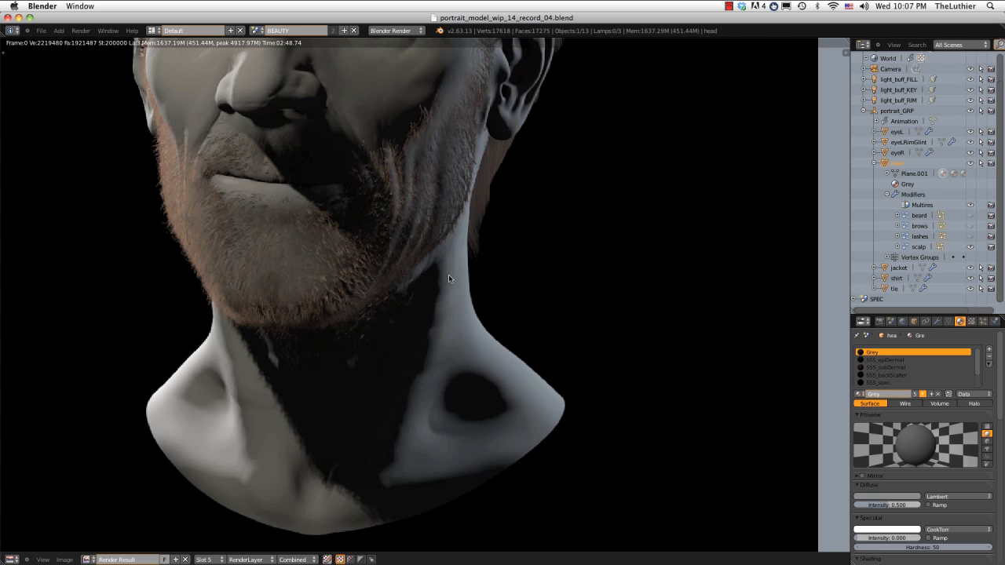
middle_click_drag(319, 51, 326, 171)
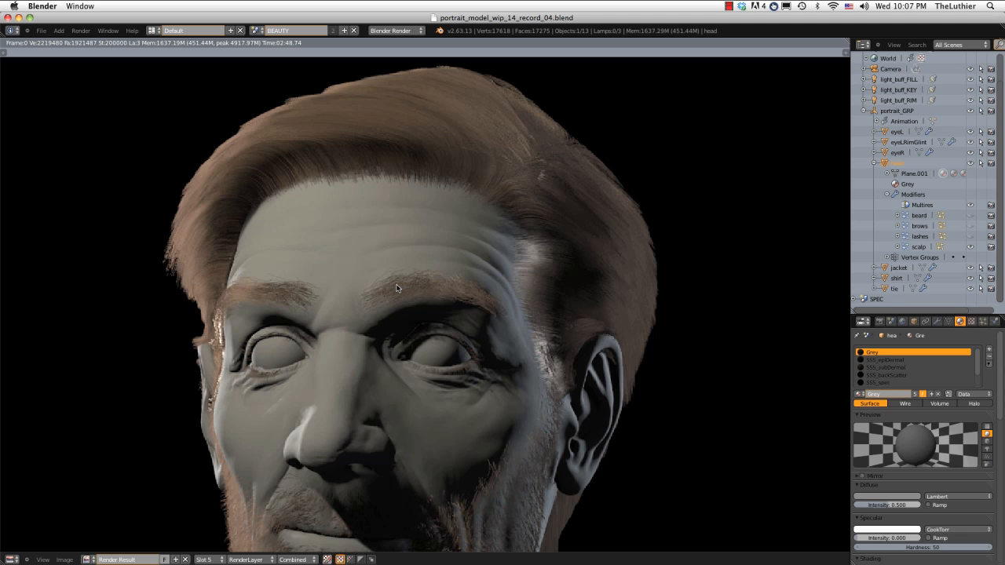
scroll(417, 263, "down", 2)
scroll(450, 210, "up", 1)
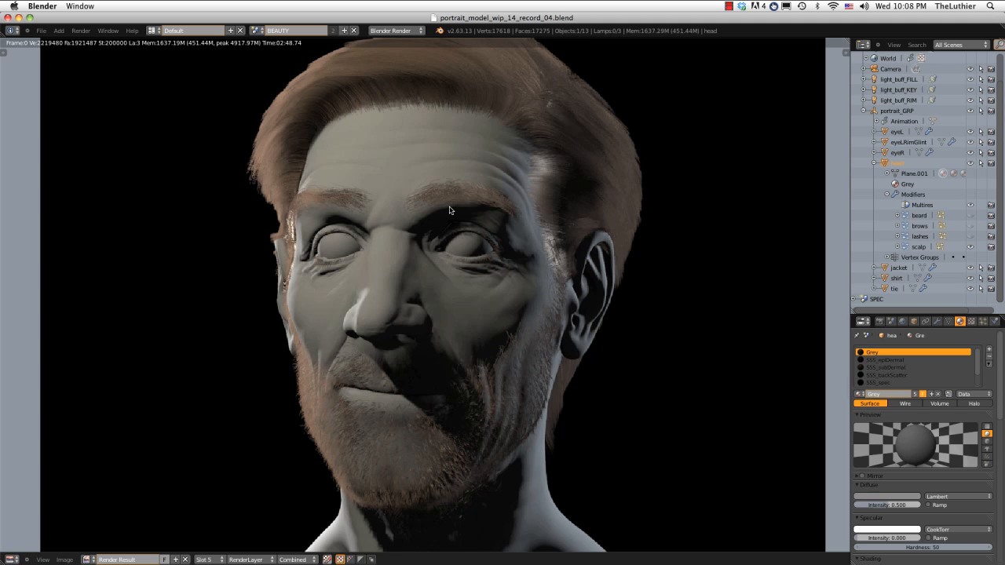
middle_click_drag(450, 210, 440, 241)
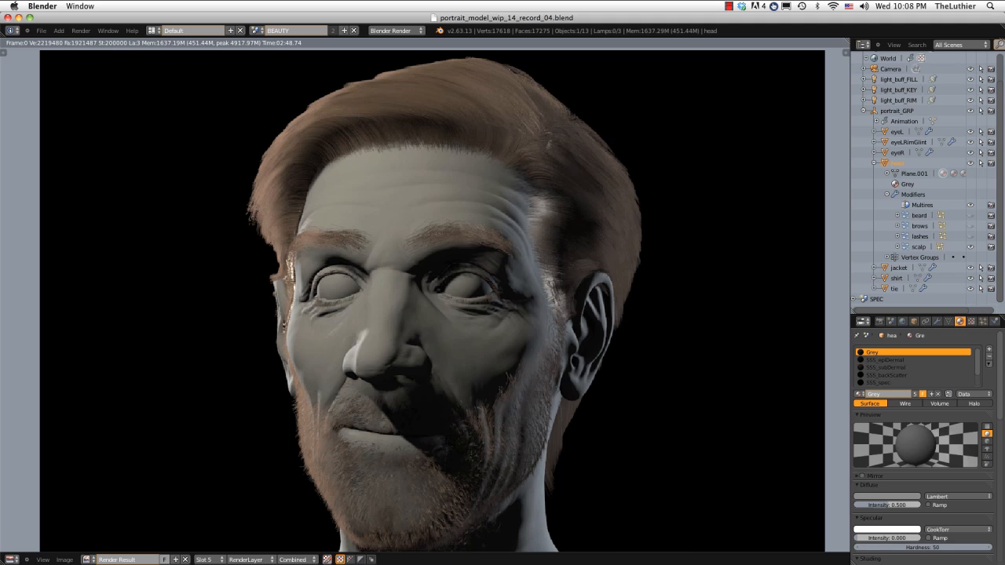
Switch the render result editor back to the 3D view and put the head into Particle Mode
left_click(9, 559)
left_click(31, 551)
middle_click_drag(495, 187, 501, 184)
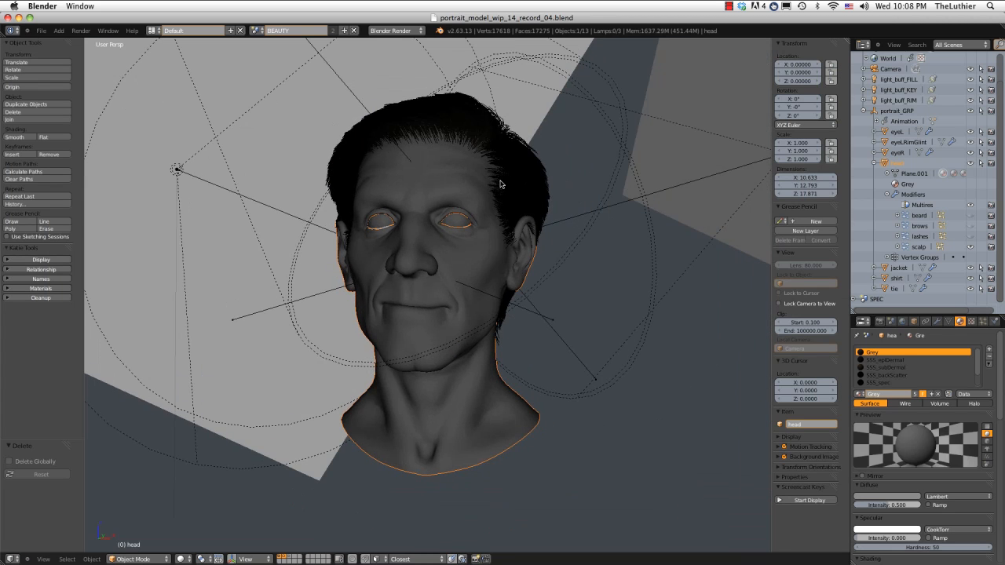
scroll(138, 492, "up", 3)
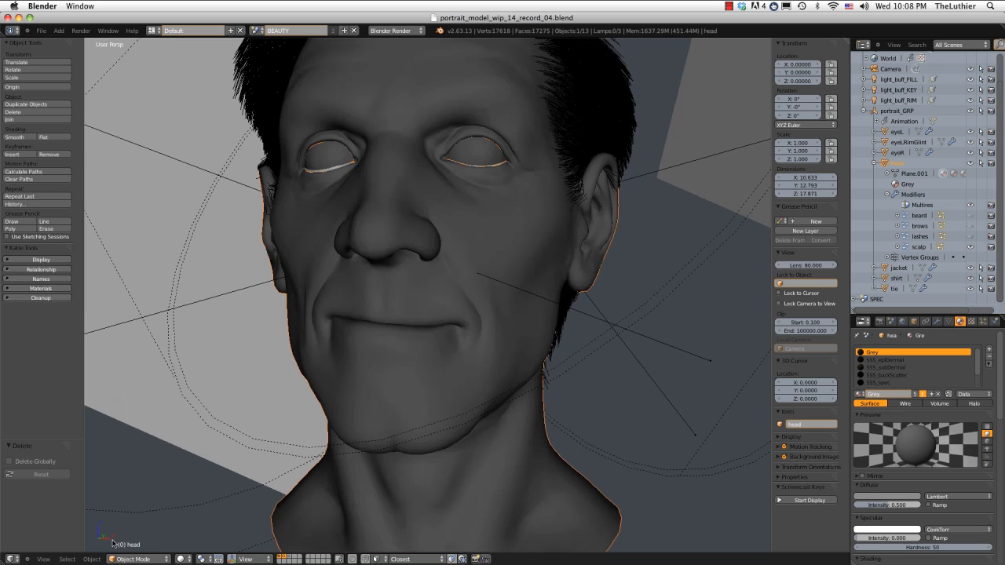
left_click(122, 558)
left_click(132, 481)
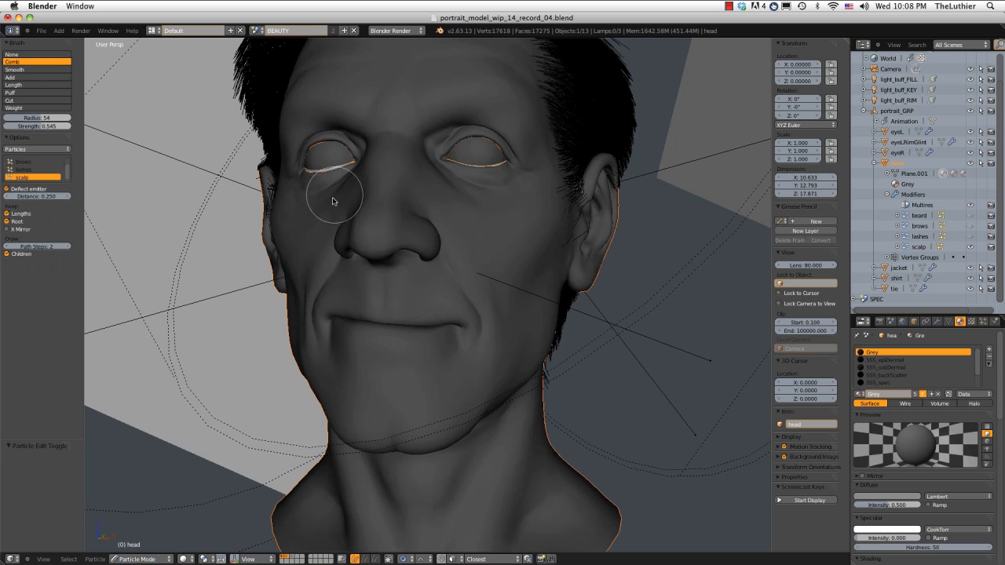
Set the Comb brush radius to 58 for working on the scalp hair
middle_click_drag(325, 202, 330, 259)
scroll(339, 240, "down", 4)
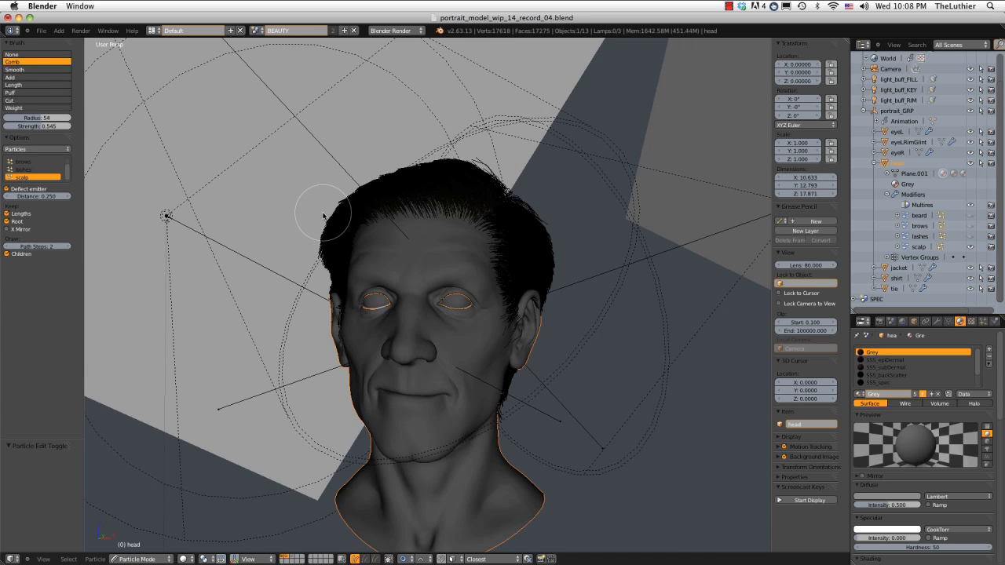
scroll(330, 221, "up", 1)
middle_click_drag(330, 221, 298, 214)
key("f")
left_click(314, 214)
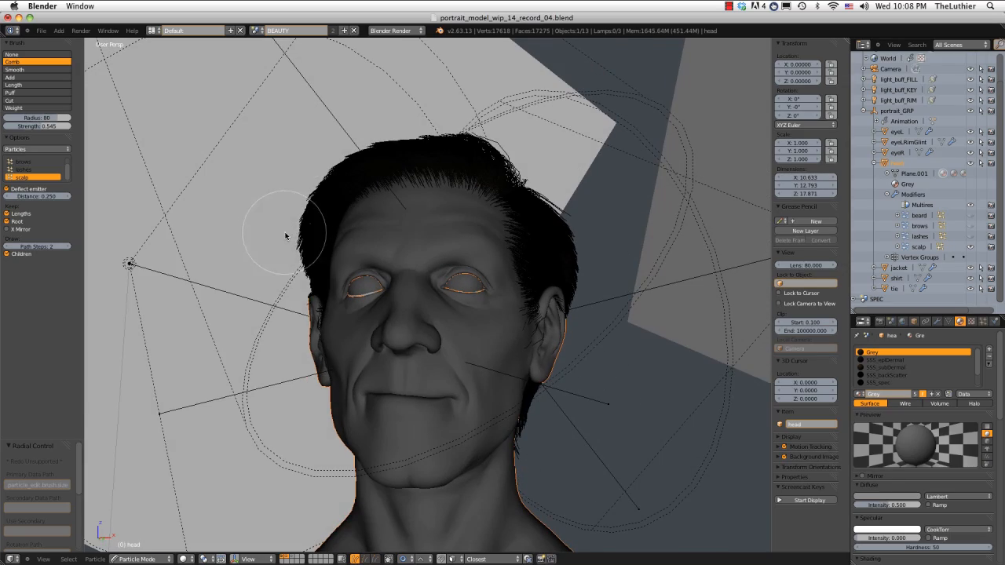
key("f")
left_click(293, 259)
Enlarge the Comb brush to a radius of 90 and comb down the hair edge beside the head's right ear
middle_click_drag(292, 259, 377, 260)
scroll(377, 260, "up", 3)
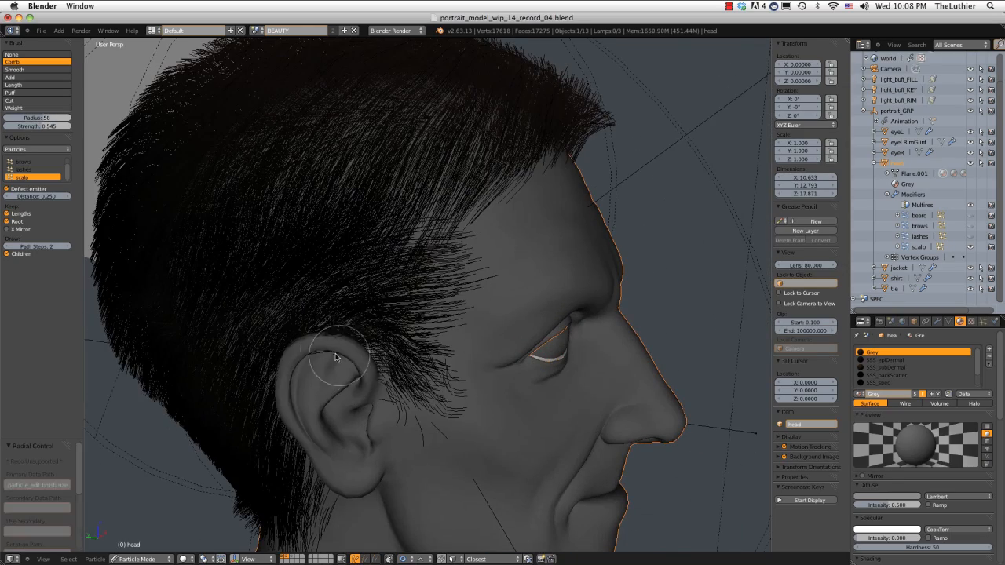
mouse_move(321, 359)
middle_mouse_down()
mouse_move(353, 348)
mouse_move(262, 341)
mouse_move(308, 382)
middle_mouse_up()
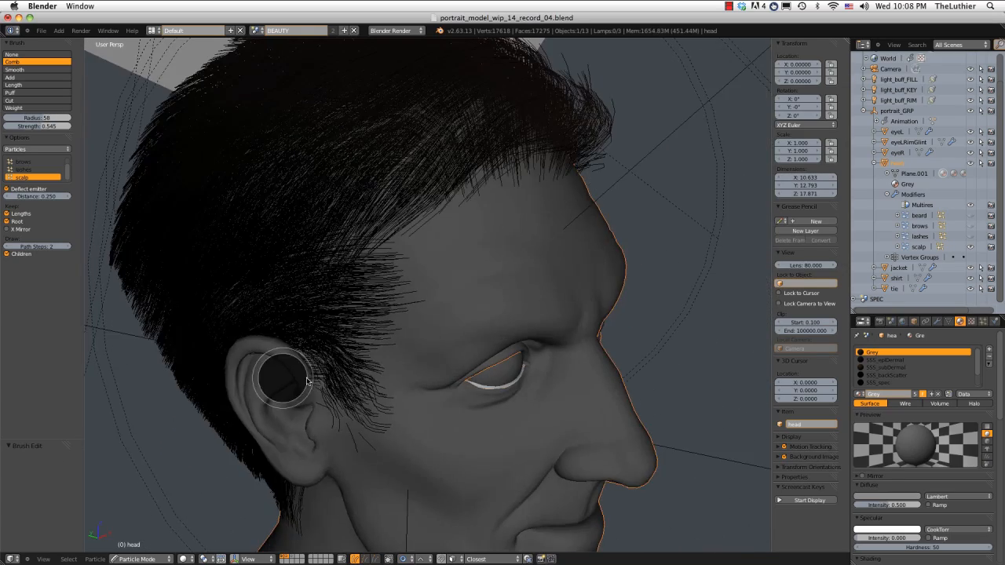
left_click(323, 379)
scroll(323, 379, "down", 3)
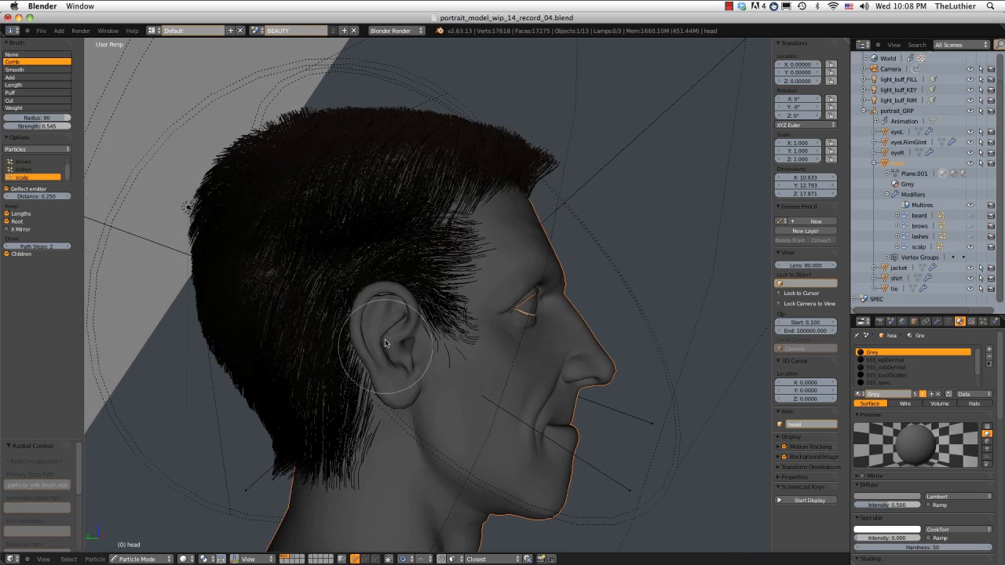
middle_click_drag(385, 343, 269, 303)
left_click_drag(269, 304, 279, 339)
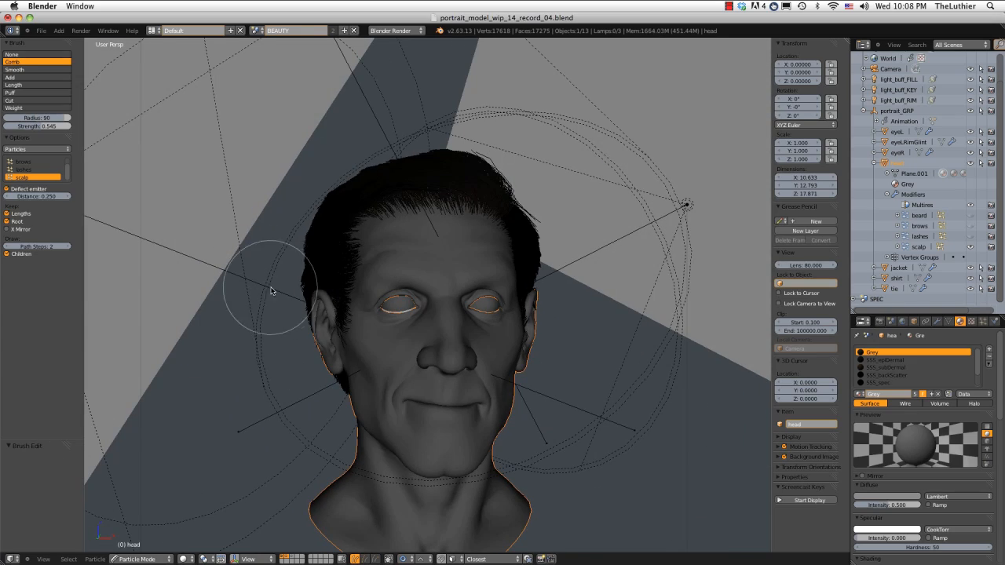
Enlarge the Comb brush to a radius of 98 and stroke along the hair edge on the head's left side
mouse_move(287, 328)
middle_mouse_down()
mouse_move(353, 321)
mouse_move(271, 314)
middle_mouse_up()
key("f")
left_click(372, 220)
mouse_move(435, 127)
middle_mouse_down()
mouse_move(421, 135)
mouse_move(505, 184)
mouse_move(563, 288)
middle_mouse_up()
left_click_drag(563, 288, 552, 294)
middle_click_drag(552, 294, 564, 301)
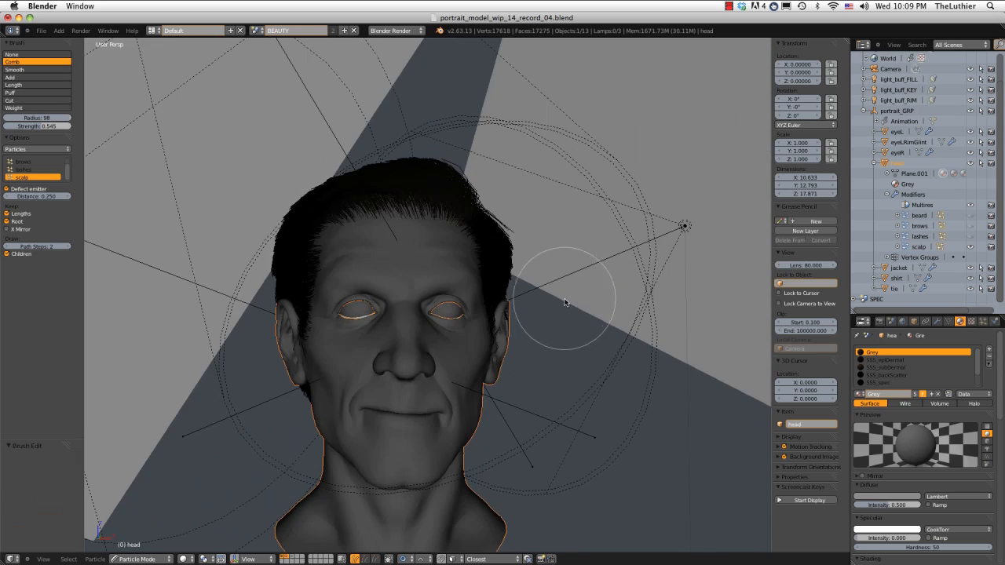
Set the Comb brush radius to 83, hide the child hairs and comb the guide hairs at the back of the crown
mouse_move(553, 262)
middle_mouse_down()
mouse_move(553, 313)
mouse_move(544, 271)
middle_mouse_up()
middle_click_drag(525, 341, 550, 292, "ctrl")
middle_click_drag(550, 292, 306, 218)
middle_click_drag(547, 150, 525, 122, "ctrl")
key("f")
left_click(507, 122)
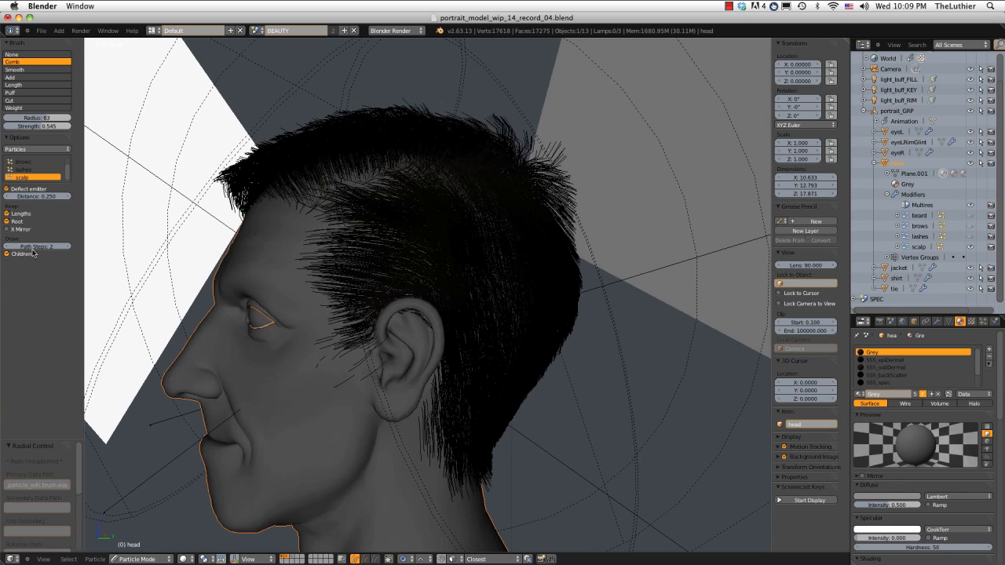
left_click(33, 254)
left_click_drag(514, 102, 550, 117)
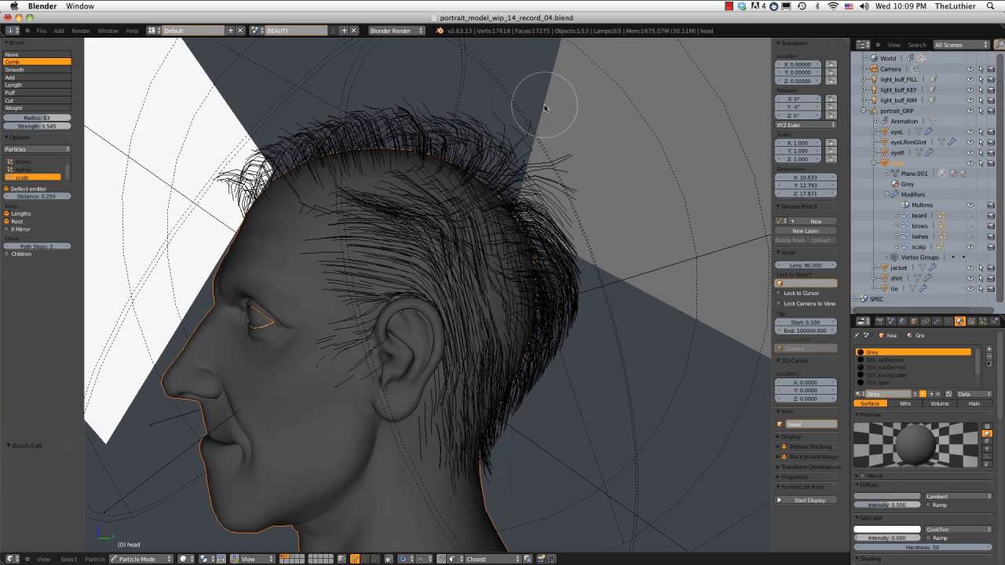
Resize the Comb brush to a radius of 56 and display the child hairs again
key("f")
left_click(497, 130)
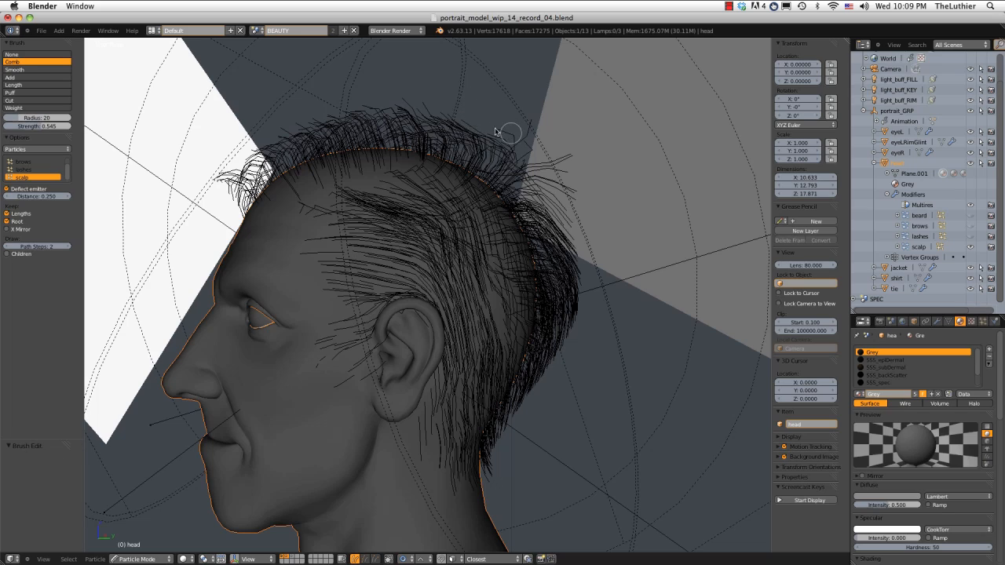
key("f")
left_click(519, 134)
mouse_move(480, 121)
middle_mouse_down("ctrl")
mouse_move(495, 114)
mouse_move(520, 126)
middle_mouse_up("ctrl")
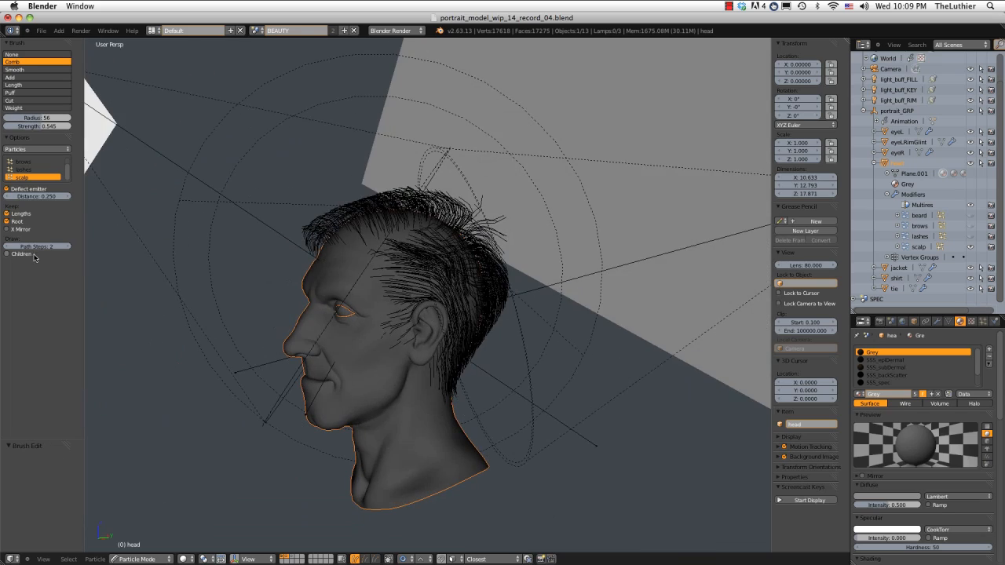
left_click(34, 255)
Trim the stray sideburn hairs in front of the left ear with the Cut brush
mouse_move(471, 243)
middle_mouse_down()
mouse_move(493, 236)
mouse_move(534, 191)
mouse_move(558, 195)
mouse_move(496, 201)
mouse_move(516, 218)
mouse_move(521, 198)
mouse_move(532, 218)
mouse_move(553, 201)
mouse_move(520, 197)
mouse_move(491, 213)
mouse_move(487, 234)
middle_mouse_up()
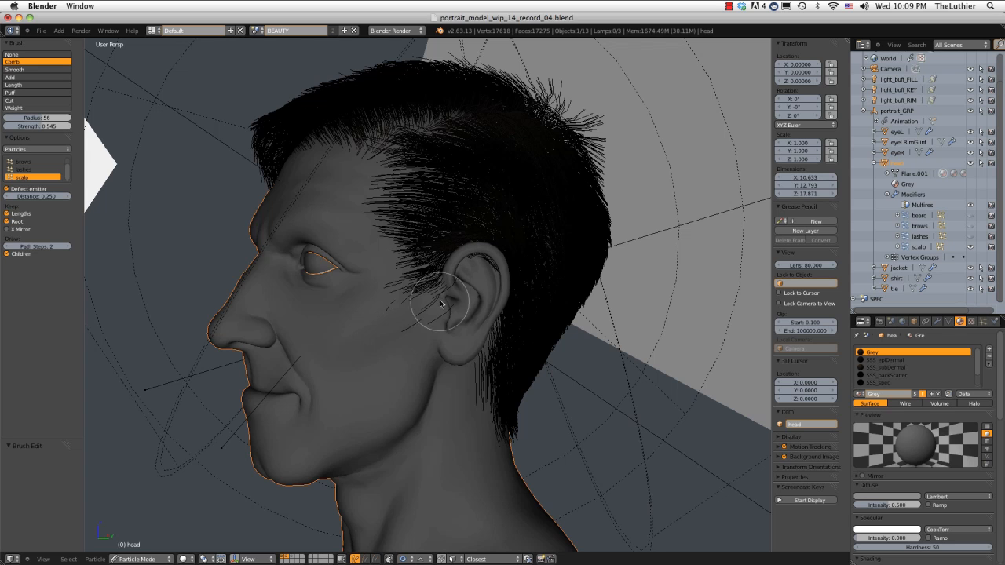
mouse_move(429, 310)
middle_mouse_down()
mouse_move(413, 319)
mouse_move(412, 351)
middle_mouse_up()
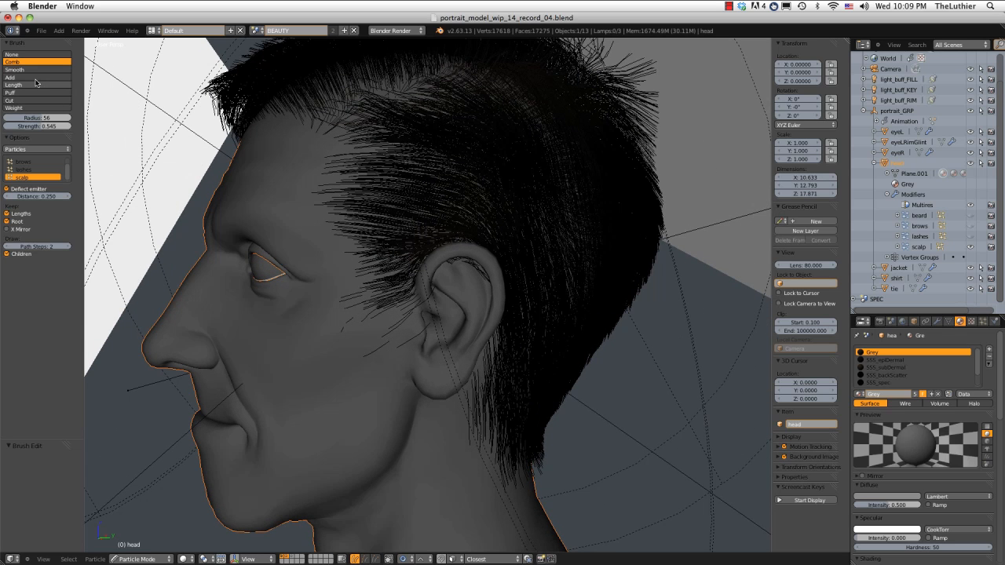
left_click(35, 99)
left_click(393, 333)
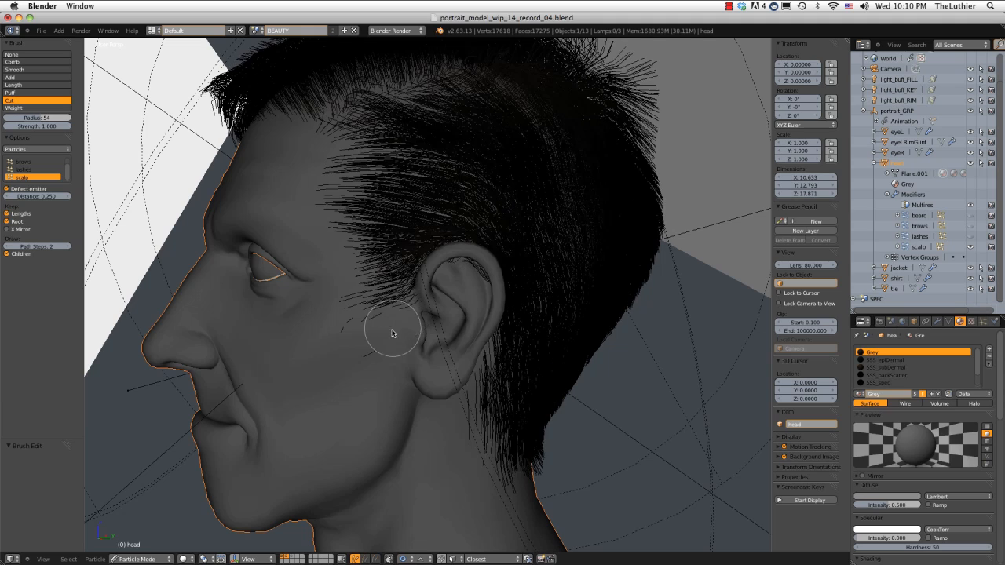
left_click(367, 339)
left_click(354, 340)
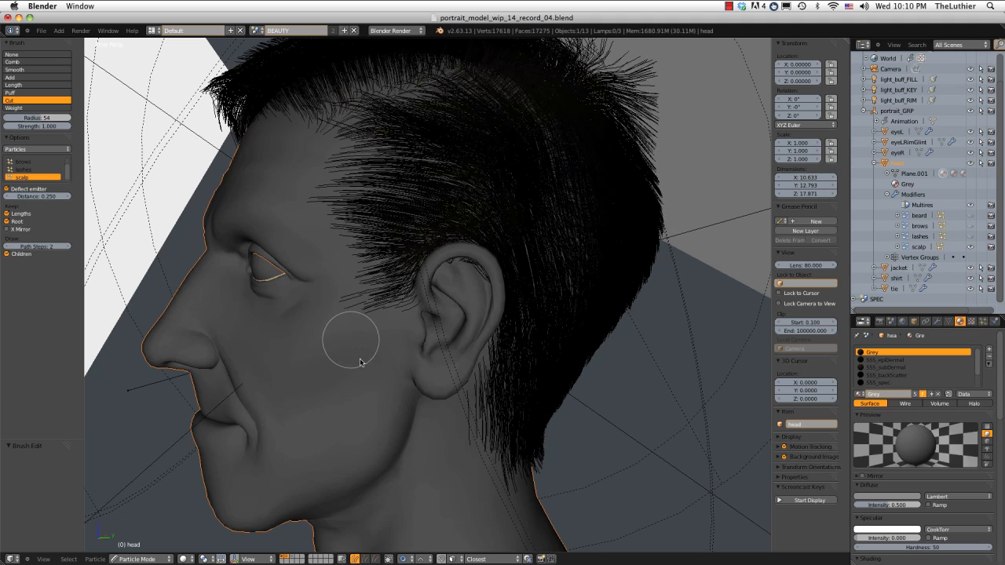
Cut away the stray sideburn hairs in front of the head's right ear
mouse_move(419, 354)
middle_mouse_down()
mouse_move(458, 354)
mouse_move(445, 287)
mouse_move(577, 275)
middle_mouse_up()
scroll(469, 346, "up", 4)
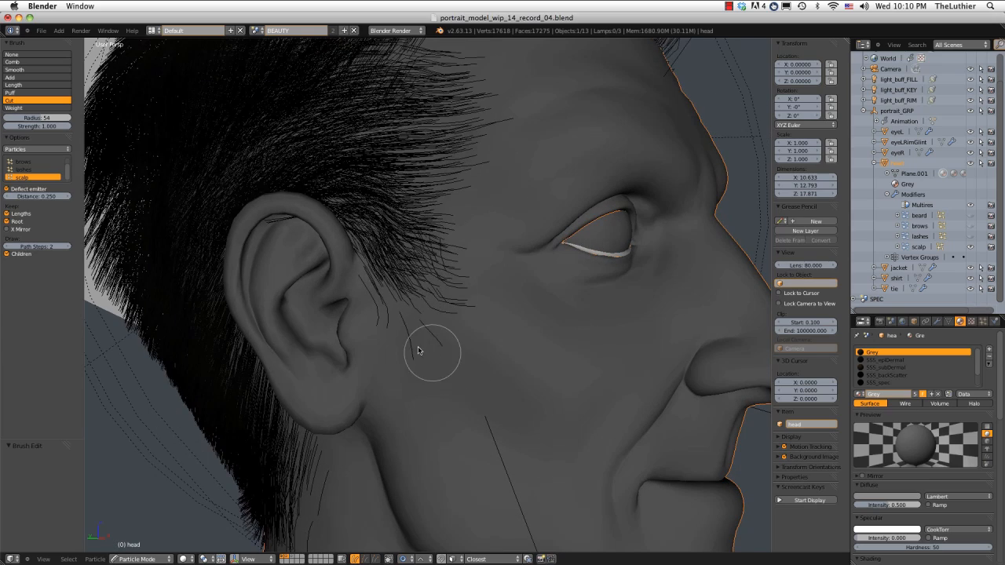
left_click(417, 346)
left_click(377, 338)
left_click(377, 340)
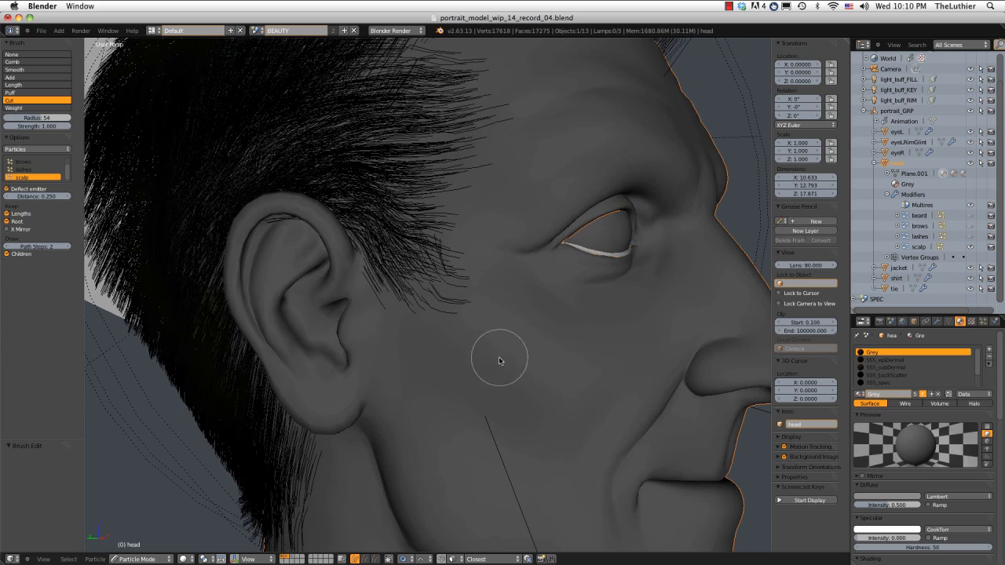
Examine the trimmed scalp hair from the sides and back in Object Mode, and return the head to Particle Mode
scroll(499, 360, "down", 5)
middle_click_drag(561, 246, 417, 280)
scroll(440, 300, "up", 2)
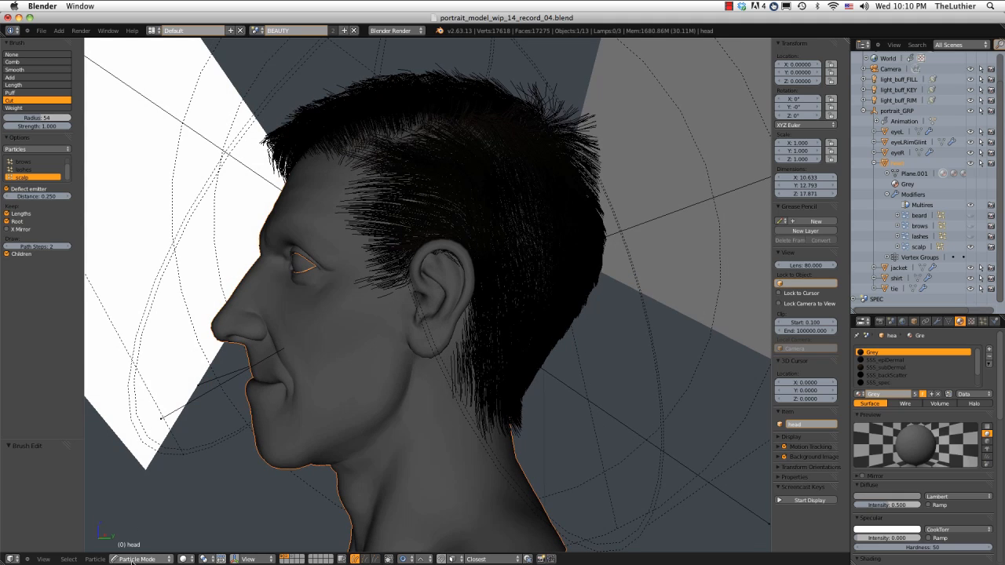
left_click(134, 560)
middle_click_drag(417, 359, 502, 322)
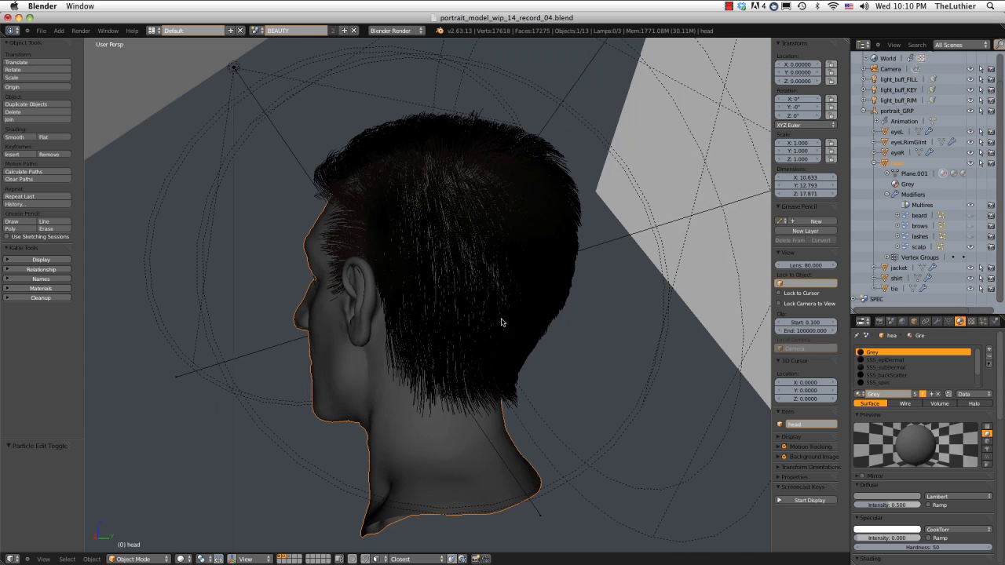
scroll(401, 369, "up", 1)
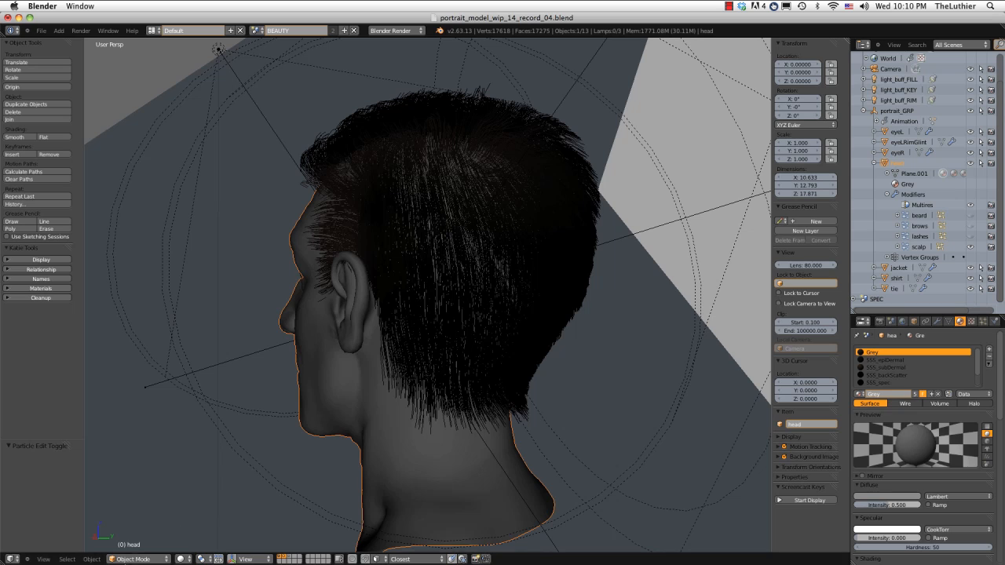
left_click(140, 559)
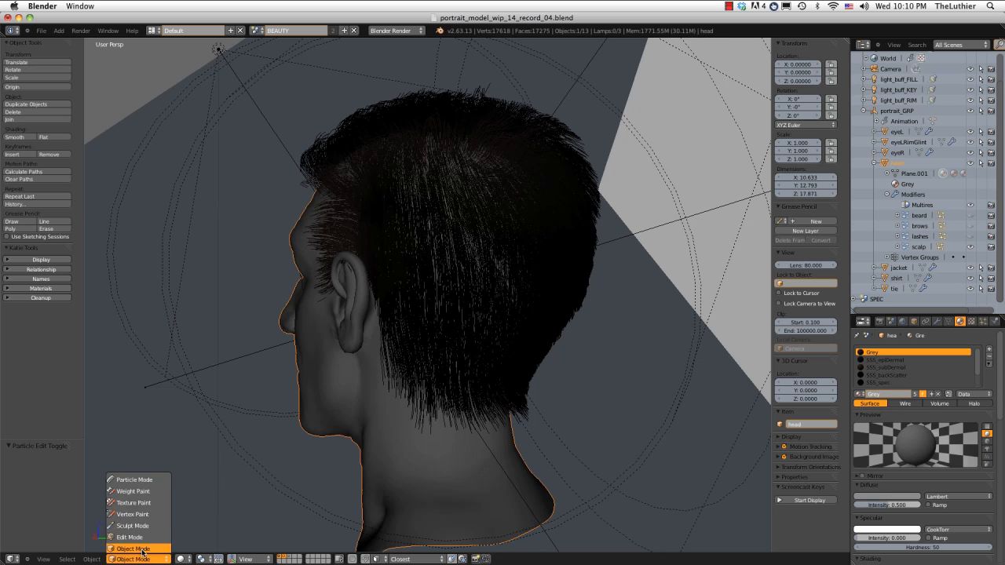
left_click(143, 480)
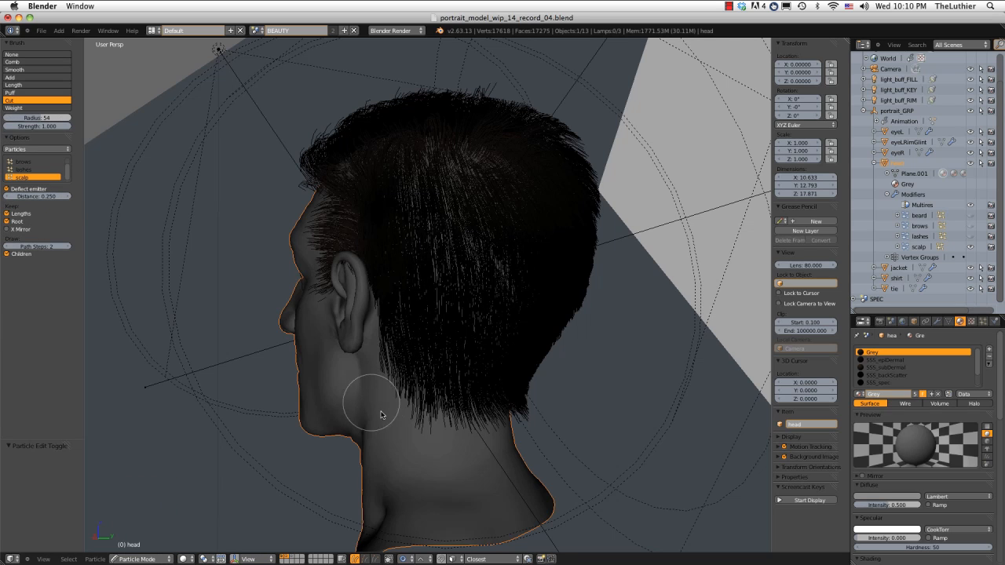
middle_click_drag(611, 411, 404, 442)
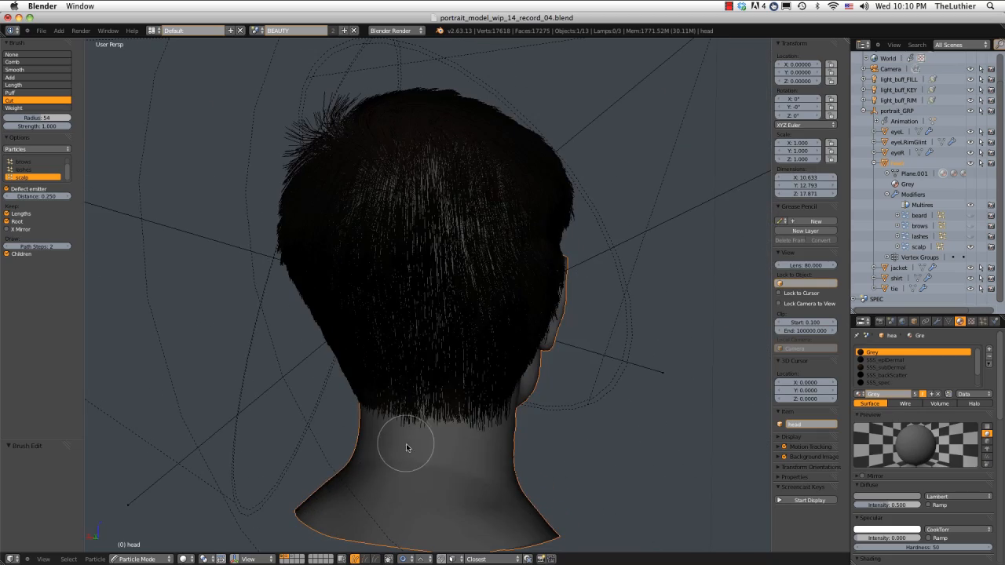
middle_click_drag(535, 426, 440, 432)
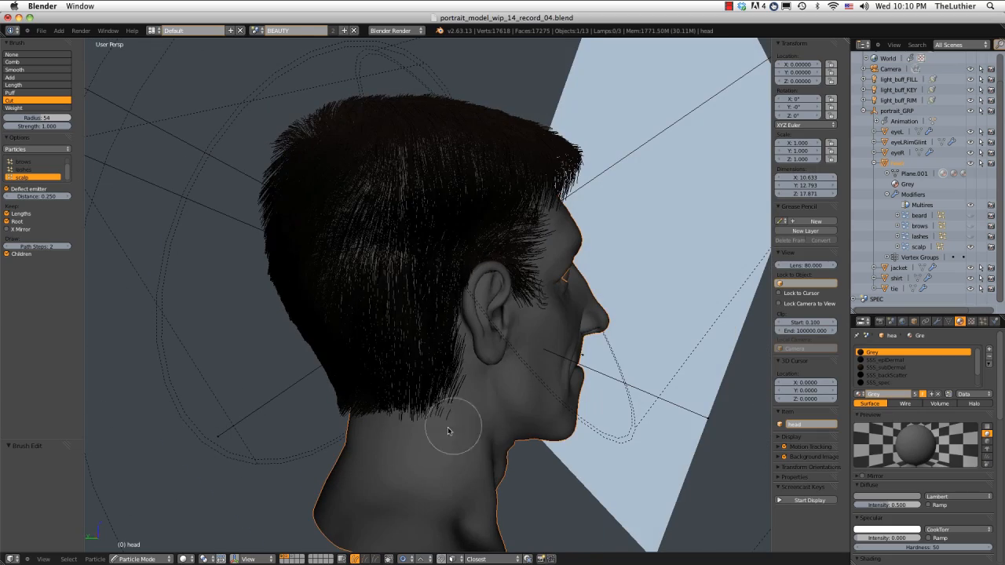
mouse_move(581, 377)
middle_mouse_down()
mouse_move(521, 393)
mouse_move(463, 292)
mouse_move(376, 310)
mouse_move(384, 339)
middle_mouse_up()
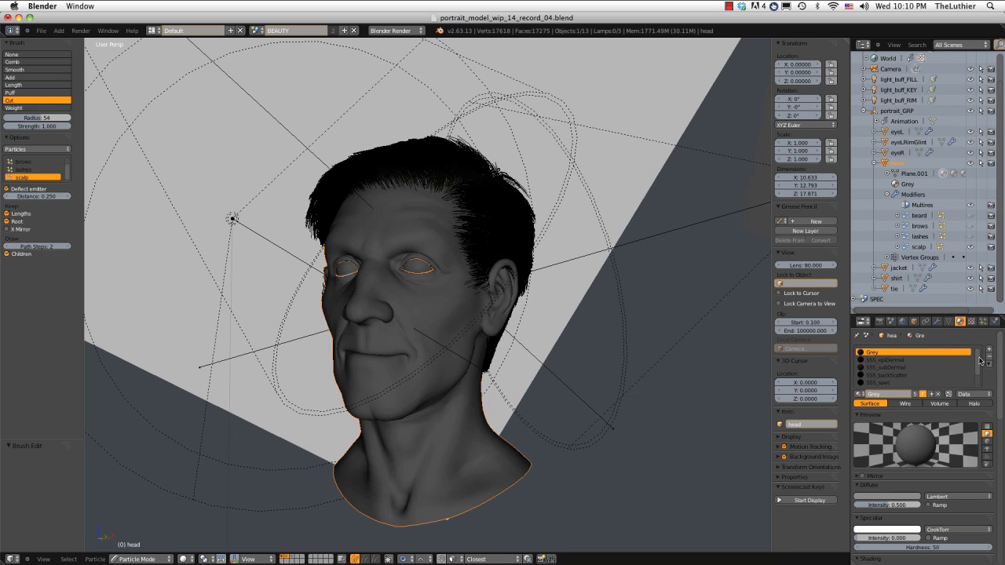
Add a new material slot to the head and assign the existing strand_beard material to it
left_click_drag(980, 360, 981, 377)
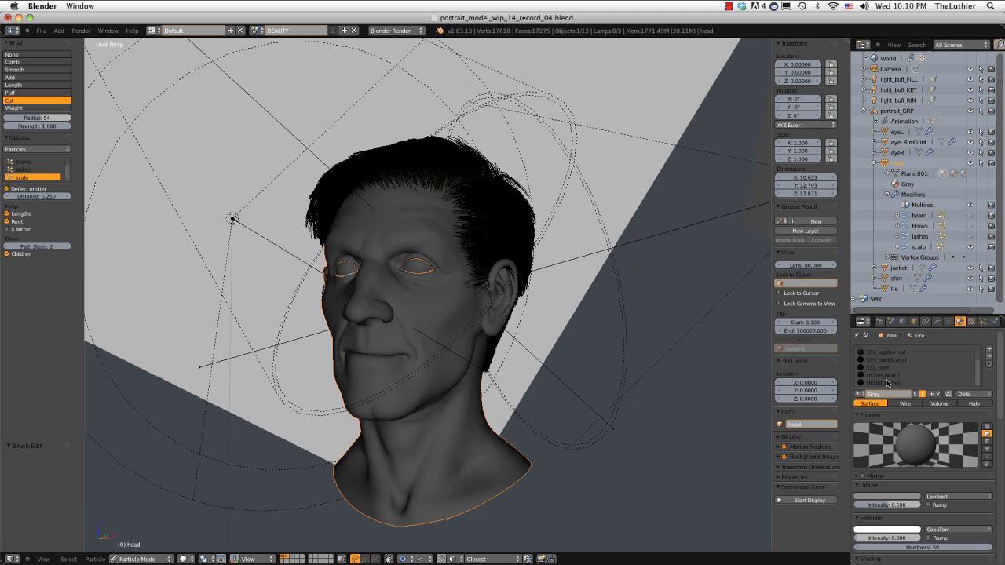
left_click(889, 383)
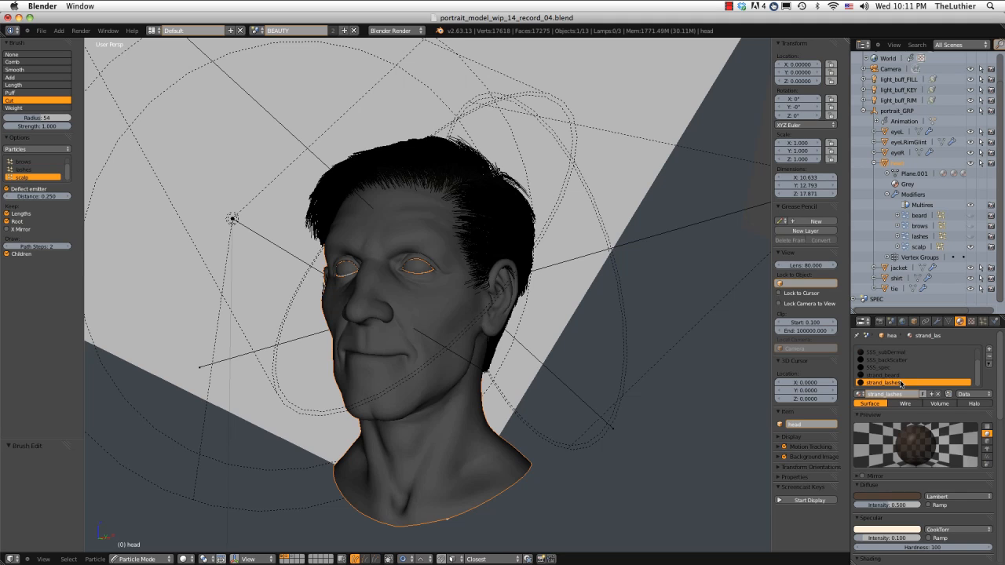
left_click(896, 375)
left_click(896, 382)
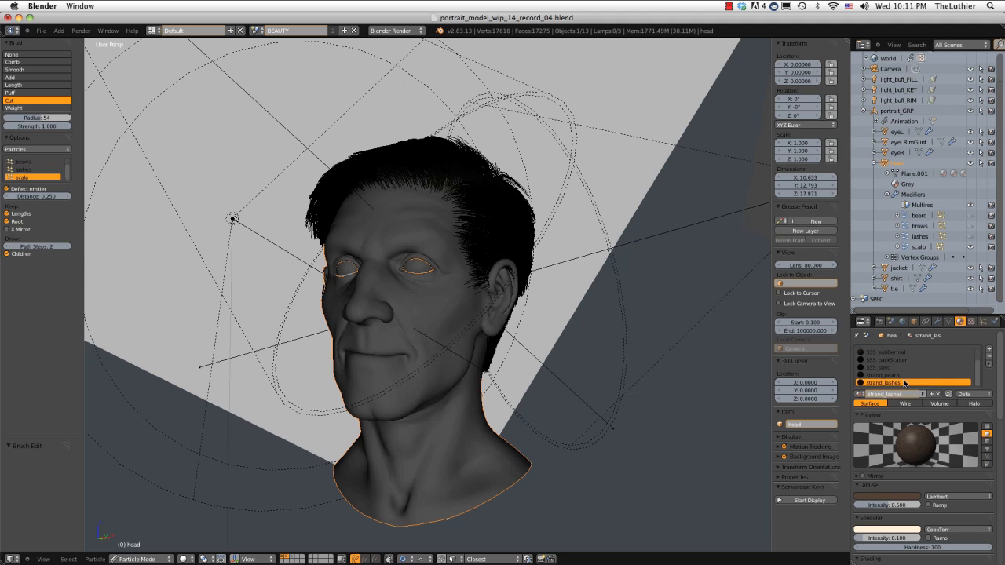
left_click(885, 376)
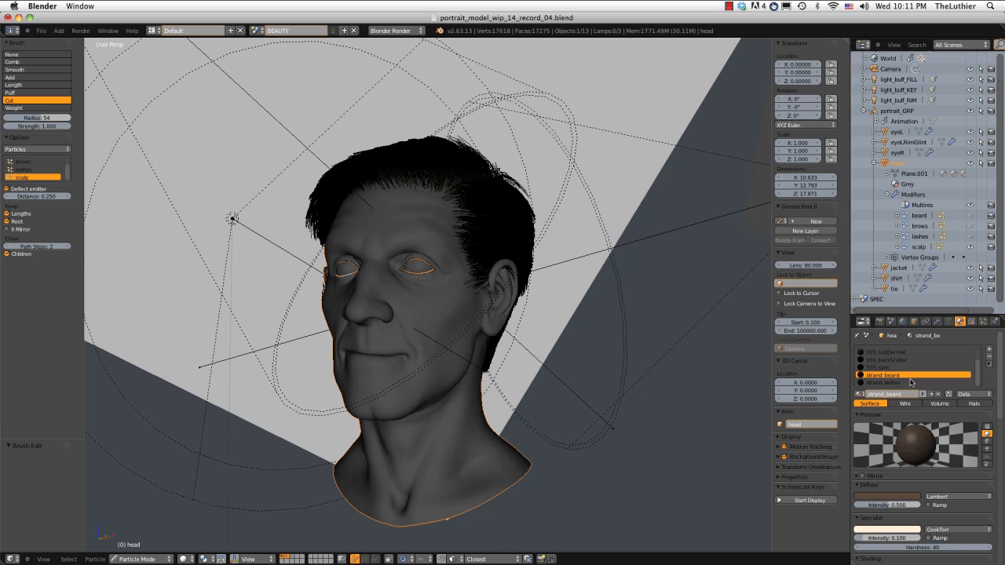
left_click(991, 351)
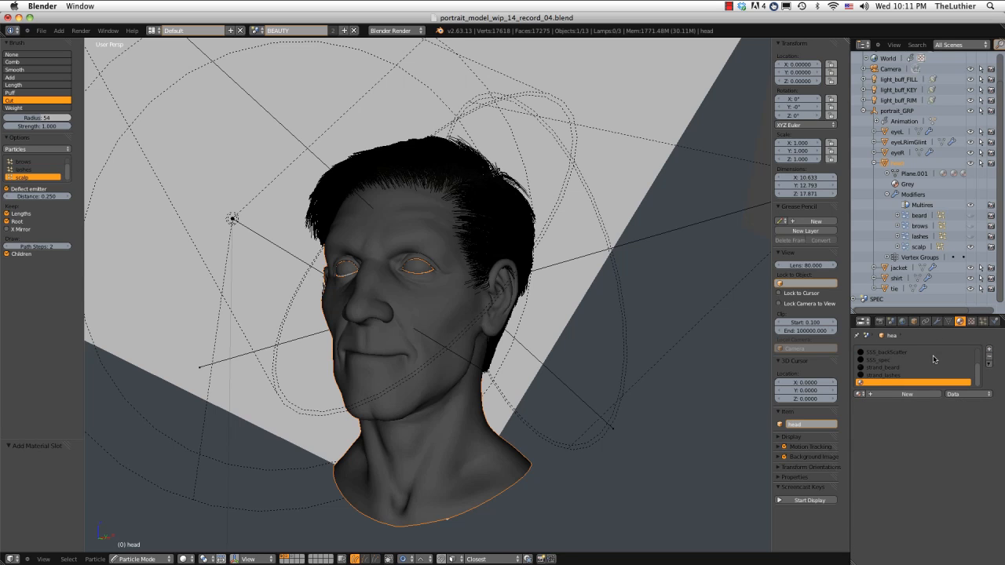
left_click(860, 395)
type("bear")
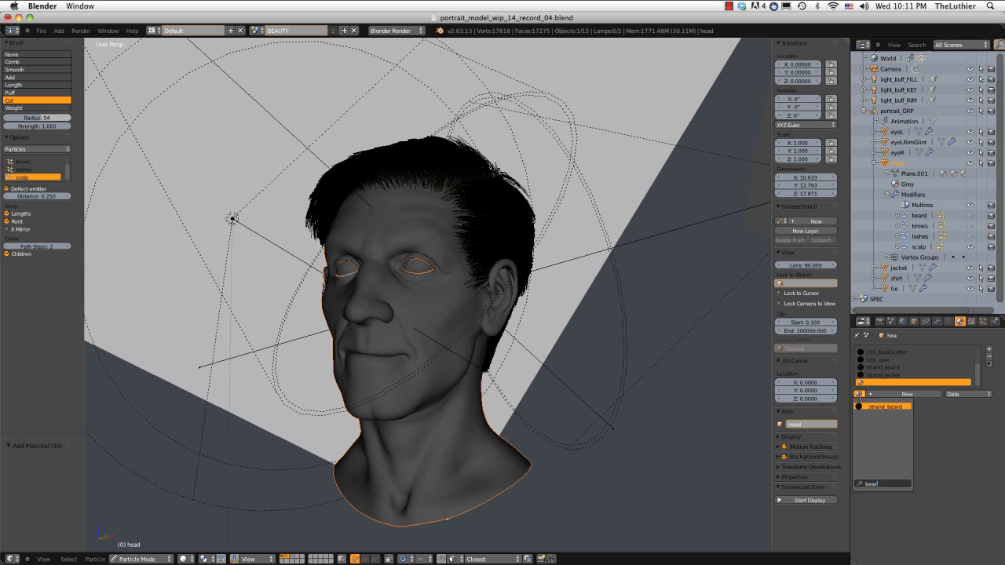
key("Return")
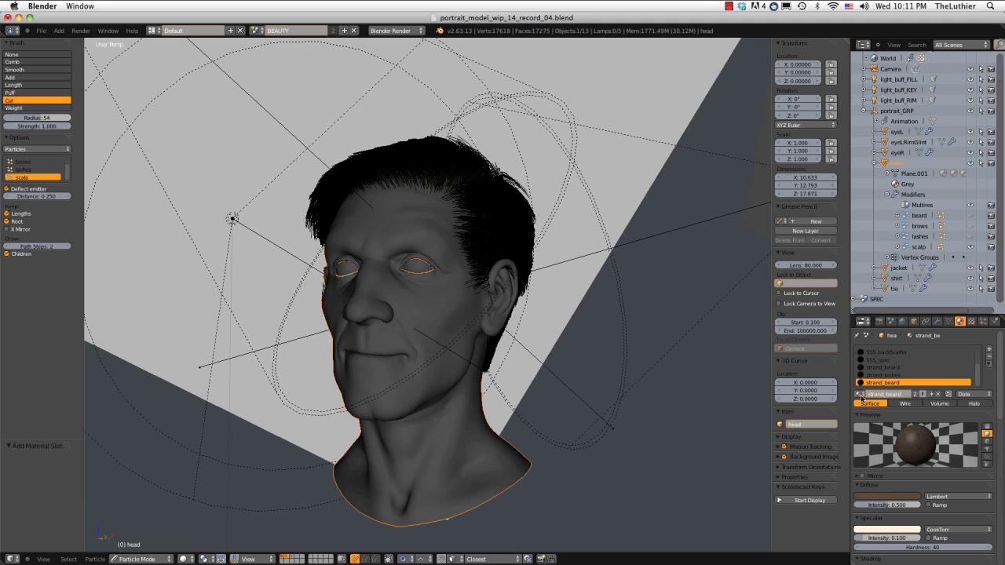
Make a separate copy of the strand_beard material in the new slot and rename it strand_scalp
left_click(932, 395)
left_click(912, 396)
left_click_drag(912, 396, 886, 395)
type("scalp")
key("Return")
Assign the existing strand_tipFade texture to the second texture slot of the strand_scalp material
left_click(971, 321)
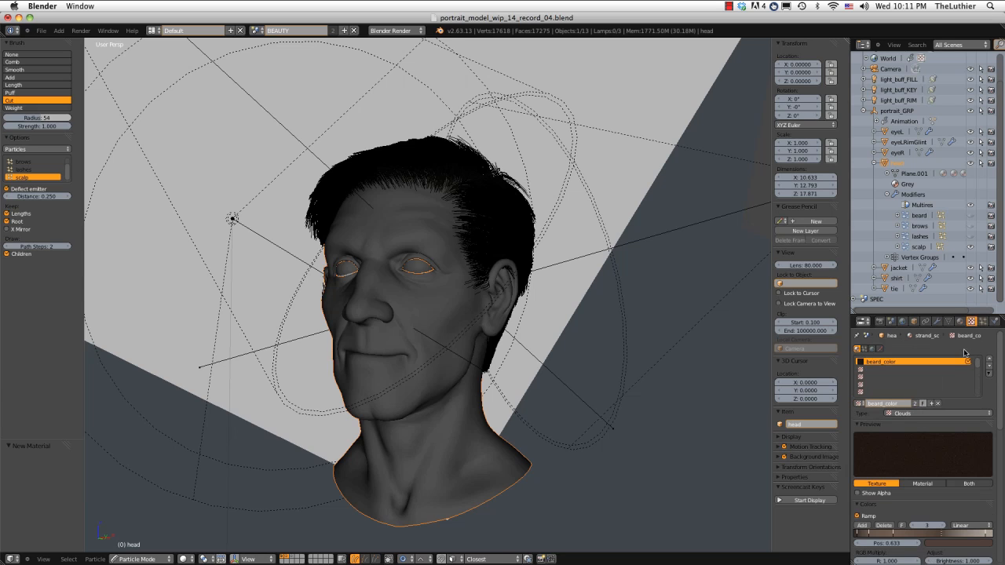
left_click(880, 369)
left_click(860, 403)
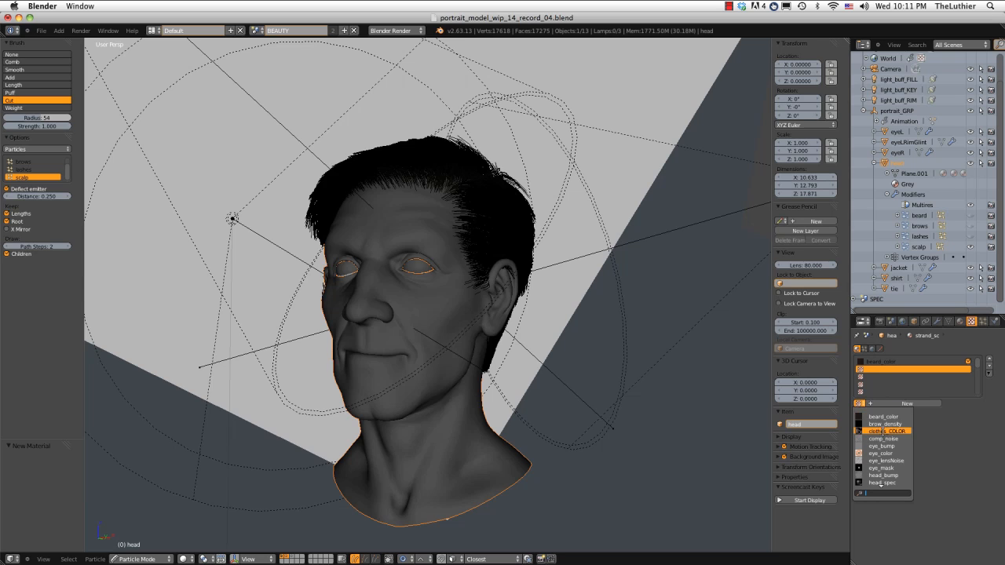
scroll(885, 430, "down", 13)
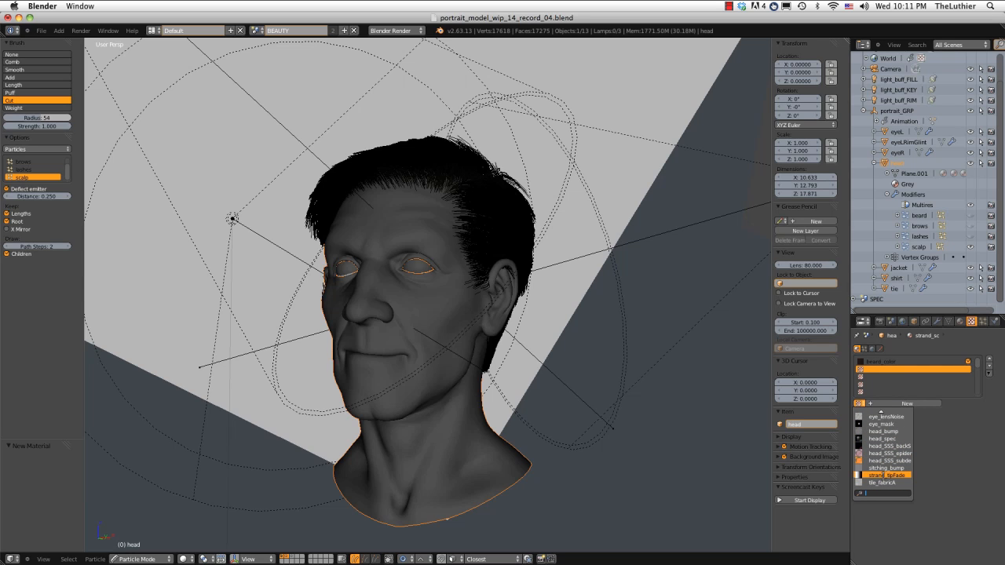
left_click(880, 476)
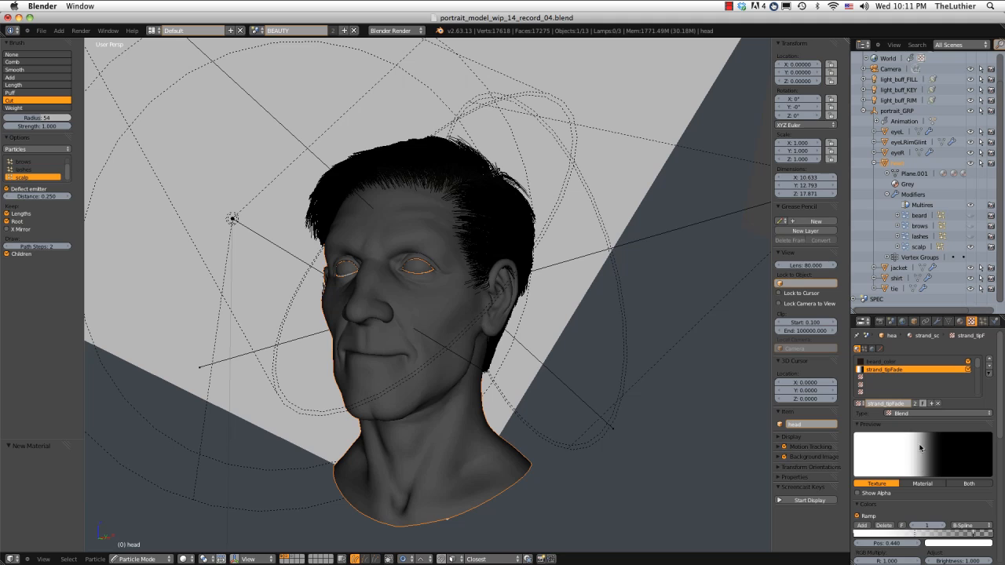
Make a separate copy of the tip fade texture named strand_tipFadeB, and render the head with the scalp hair
left_click(932, 404)
mouse_move(999, 397)
left_mouse_down()
mouse_move(1002, 431)
mouse_move(1003, 407)
left_mouse_up()
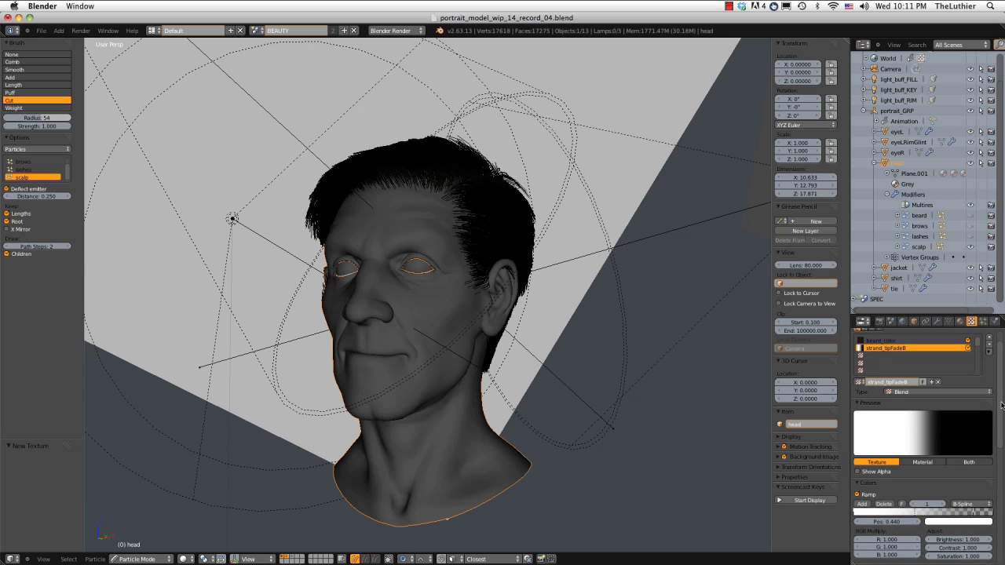
left_click(960, 321)
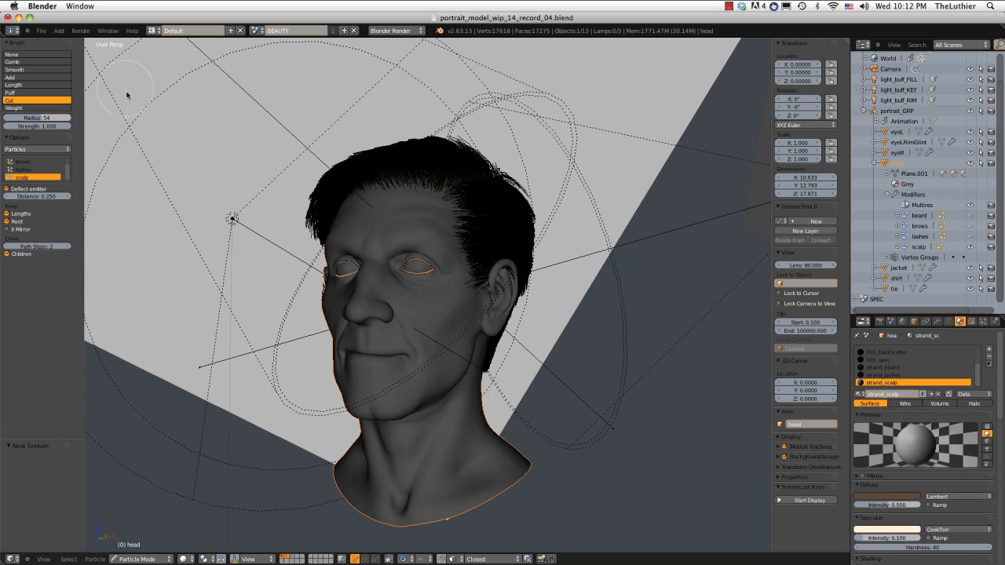
key("F12")
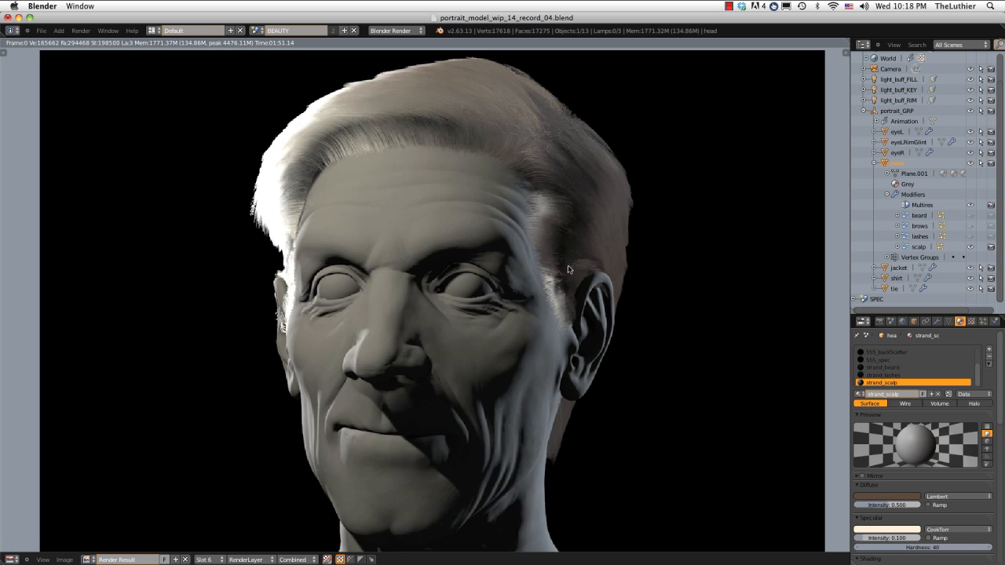
Set the mapping coordinates of the strand_tipFadeB texture to Strand / Particle
left_click(972, 321)
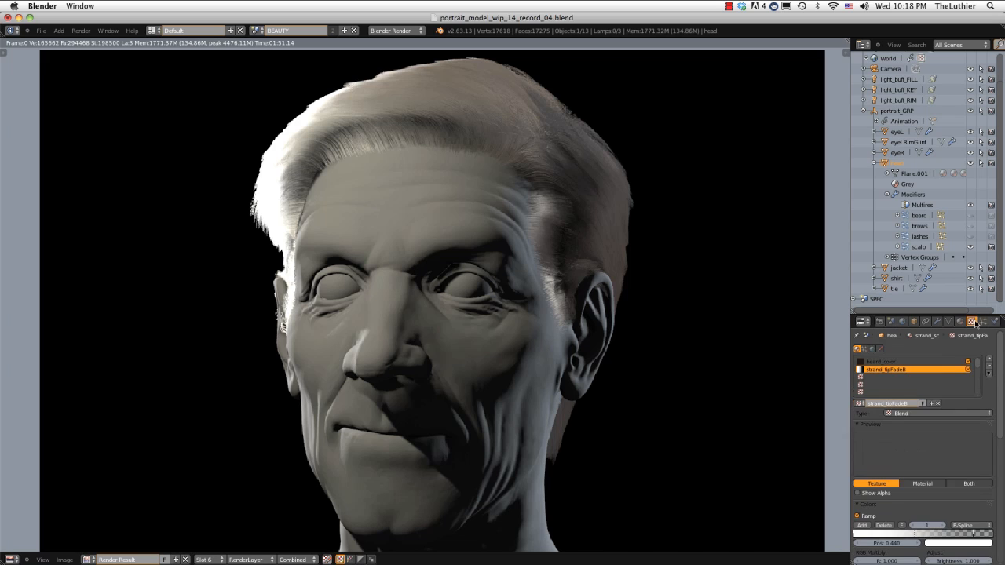
scroll(887, 495, "down", 4)
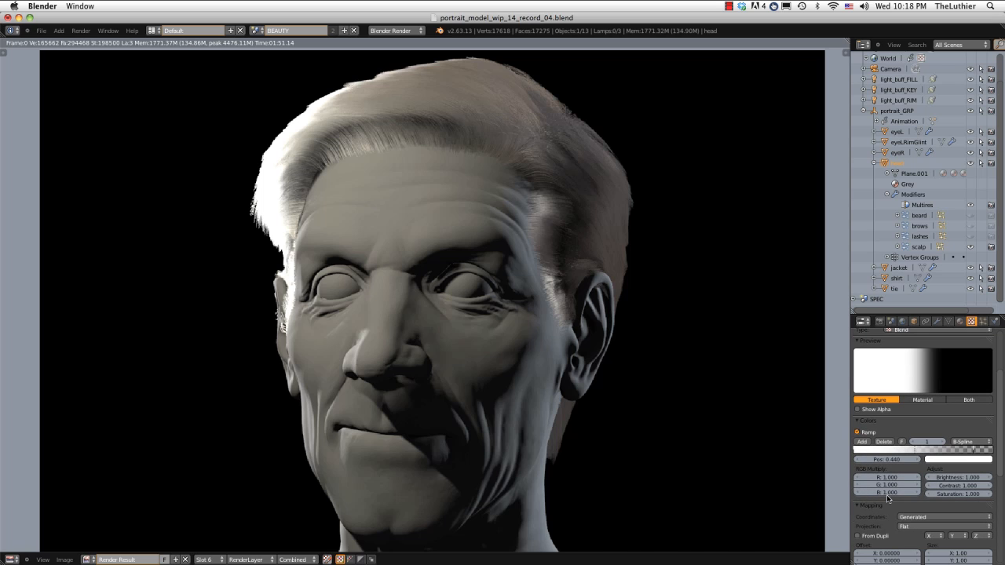
scroll(918, 507, "up", 3)
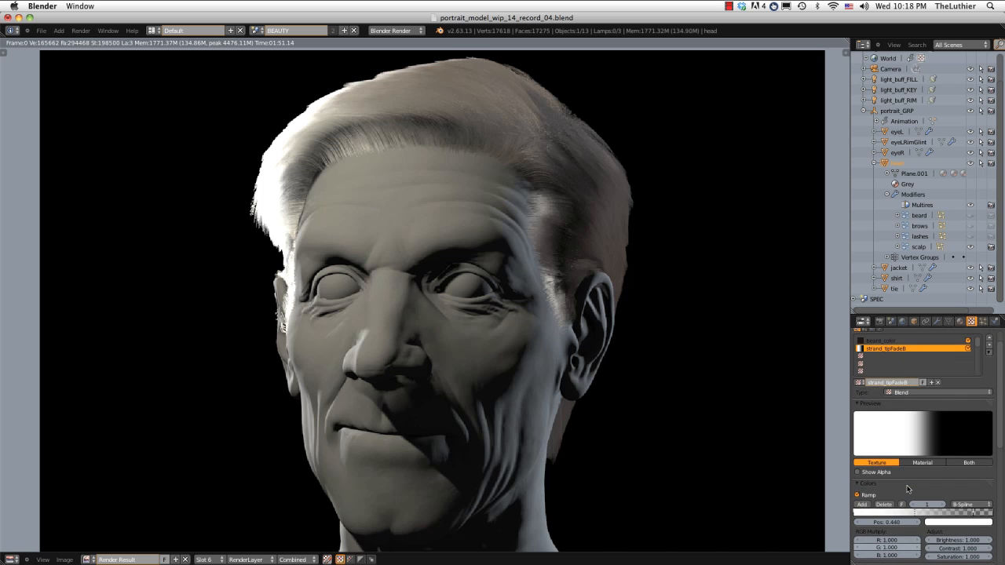
scroll(906, 457, "down", 4)
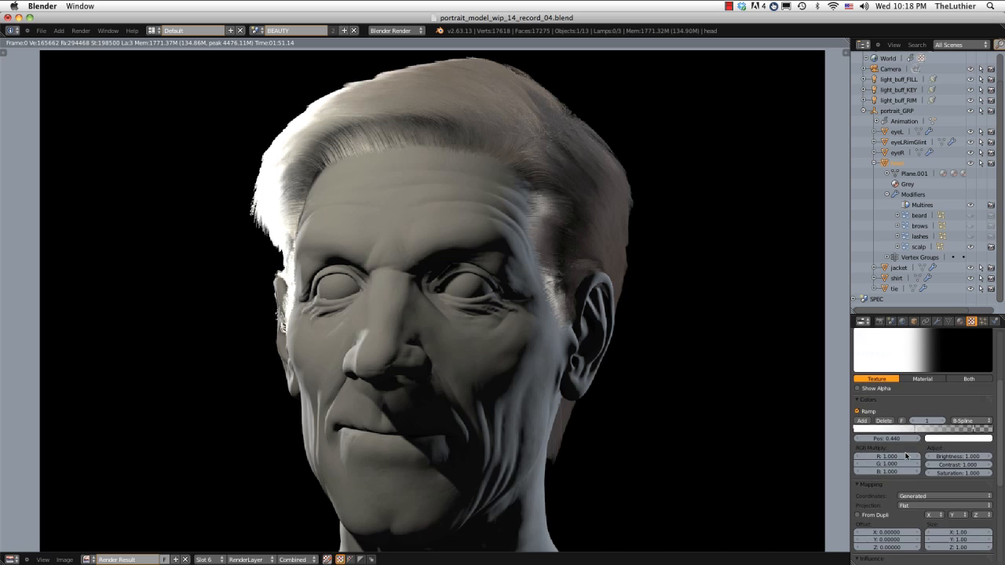
left_click(919, 496)
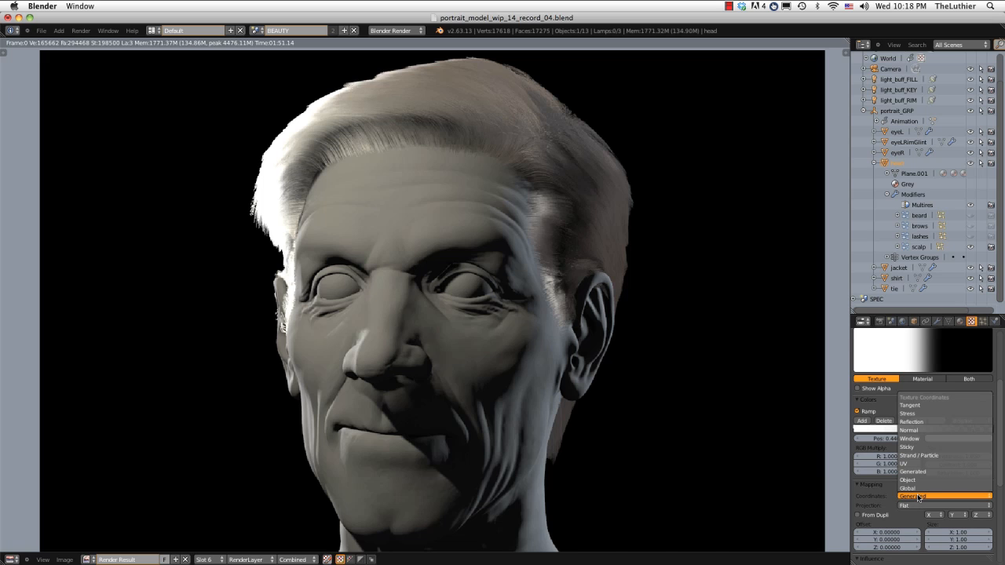
left_click(927, 457)
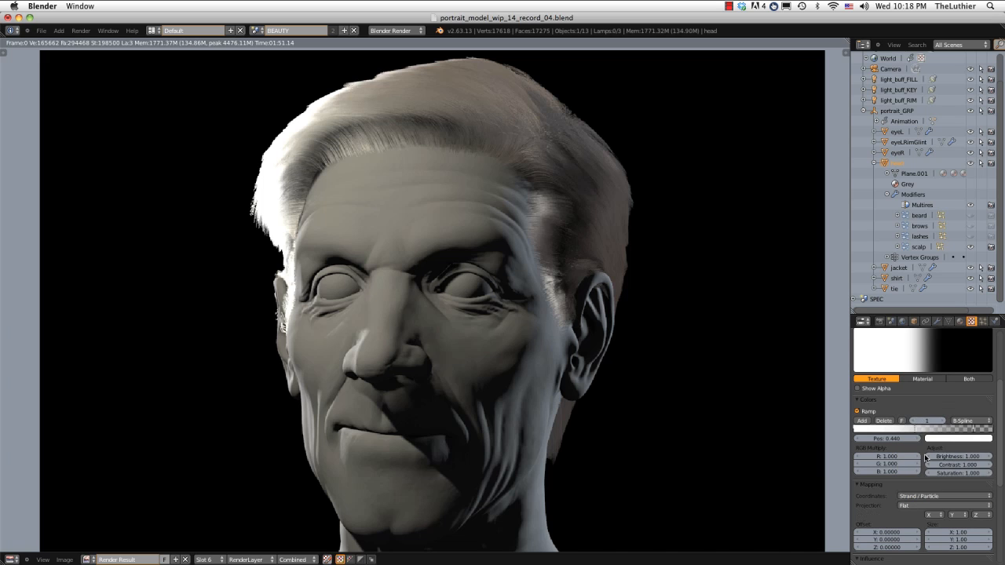
Make the strand_tipFadeB texture influence the material's alpha instead of its diffuse color
scroll(927, 460, "down", 5)
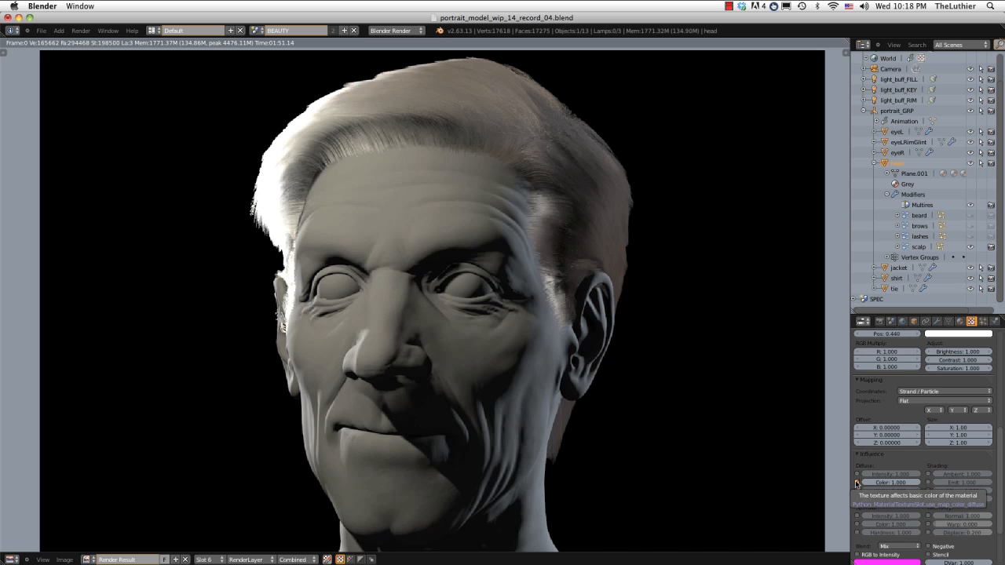
left_click(857, 482)
left_click(858, 491)
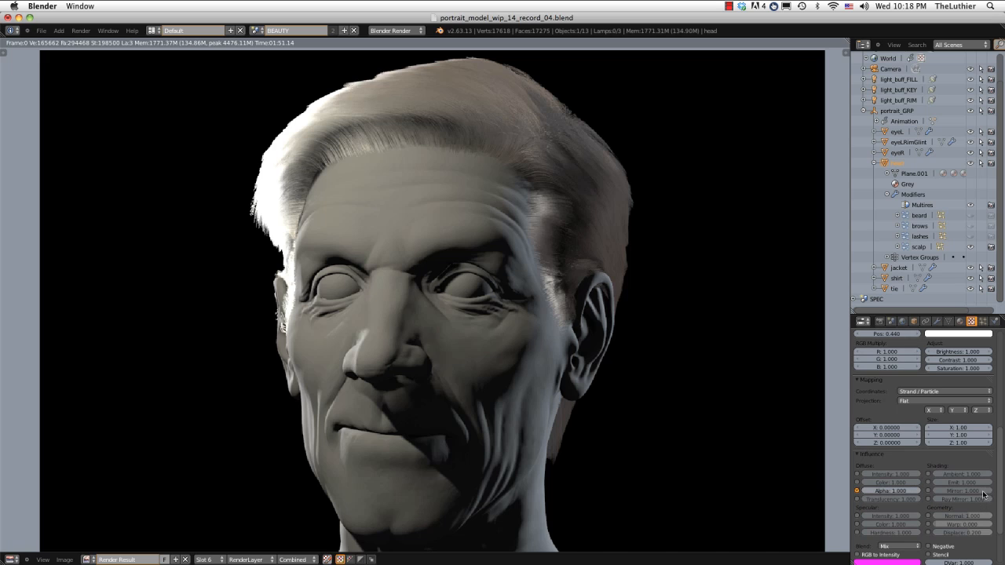
scroll(984, 471, "up", 10)
Enable Z Transparency with a lowered alpha on the strand_scalp material and render the head again
left_click(958, 322)
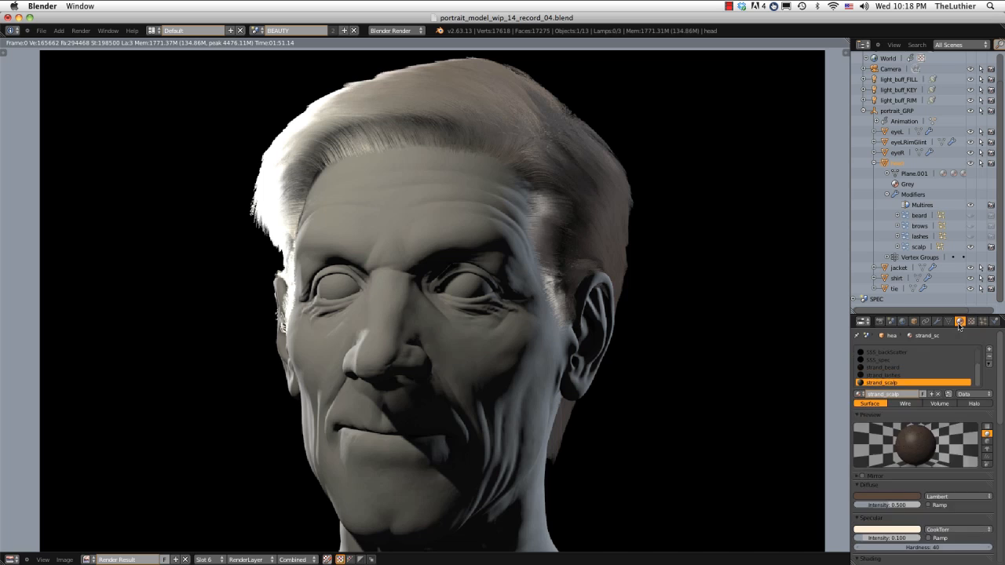
scroll(918, 440, "down", 4)
left_click(878, 516)
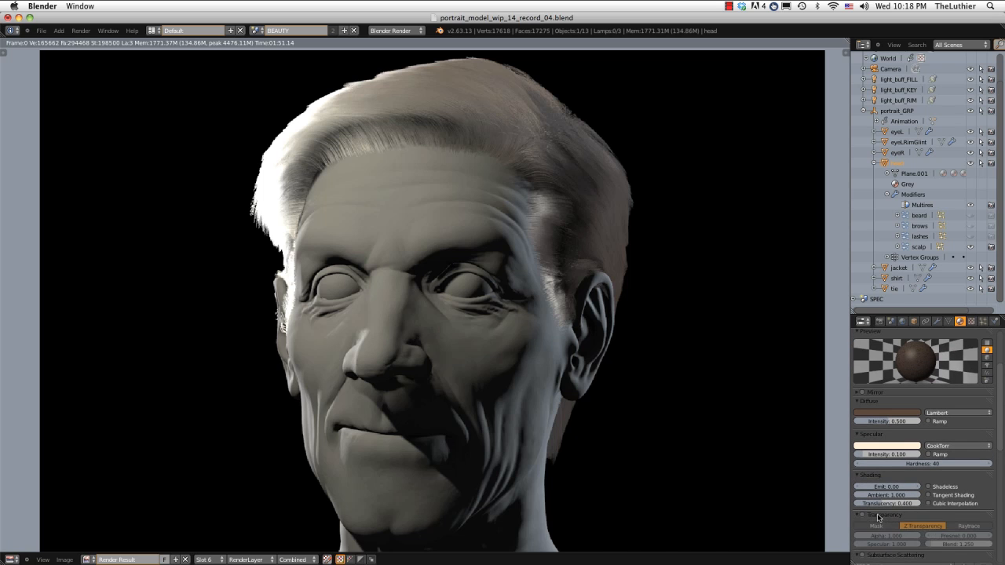
left_click(861, 516)
scroll(880, 516, "down", 2)
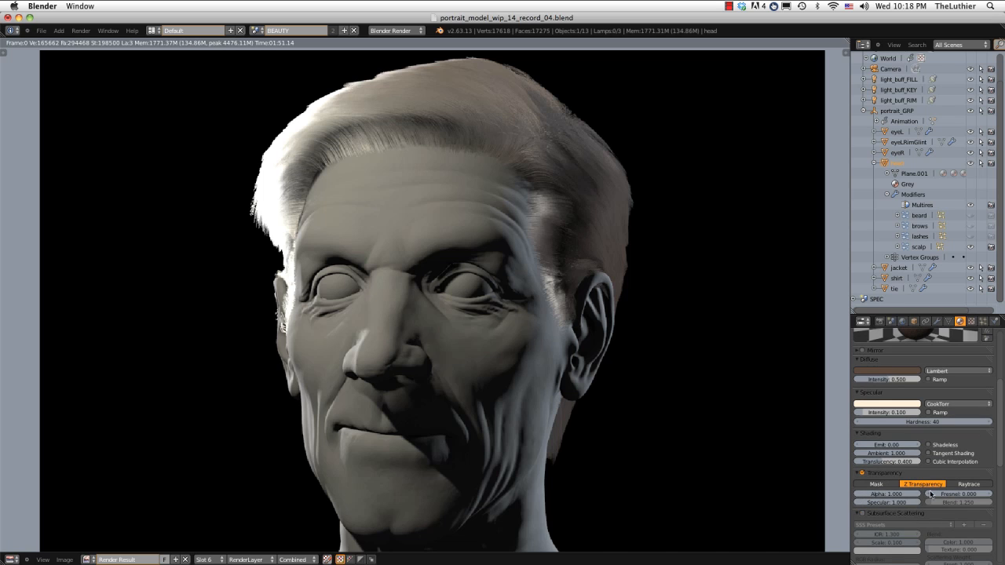
left_click_drag(917, 495, 890, 499)
scroll(893, 468, "up", 4)
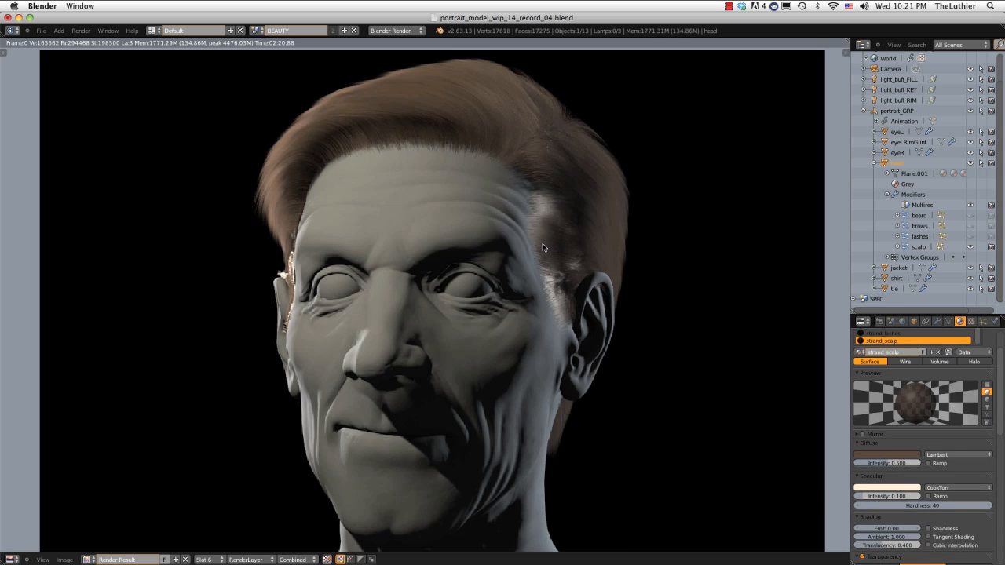
Examine the rendered hairline and temple up close and the whole head, and return to the 3D view
scroll(553, 223, "up", 4)
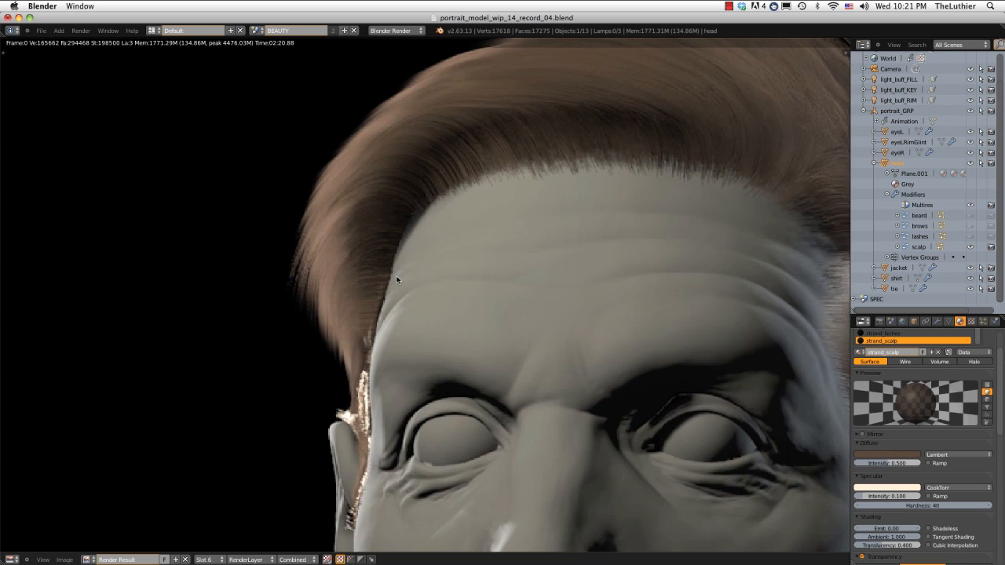
scroll(314, 299, "down", 3)
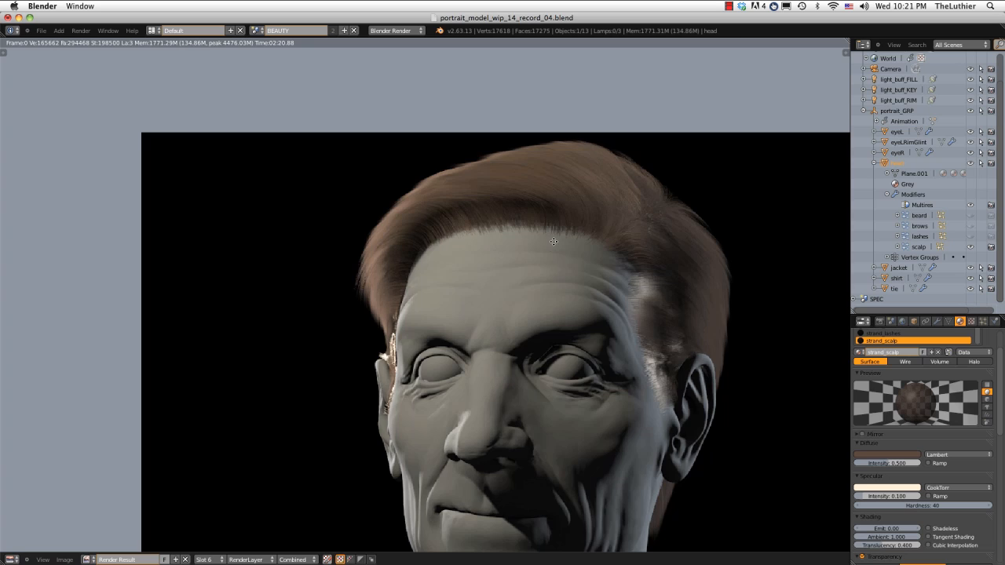
scroll(556, 220, "down", 2)
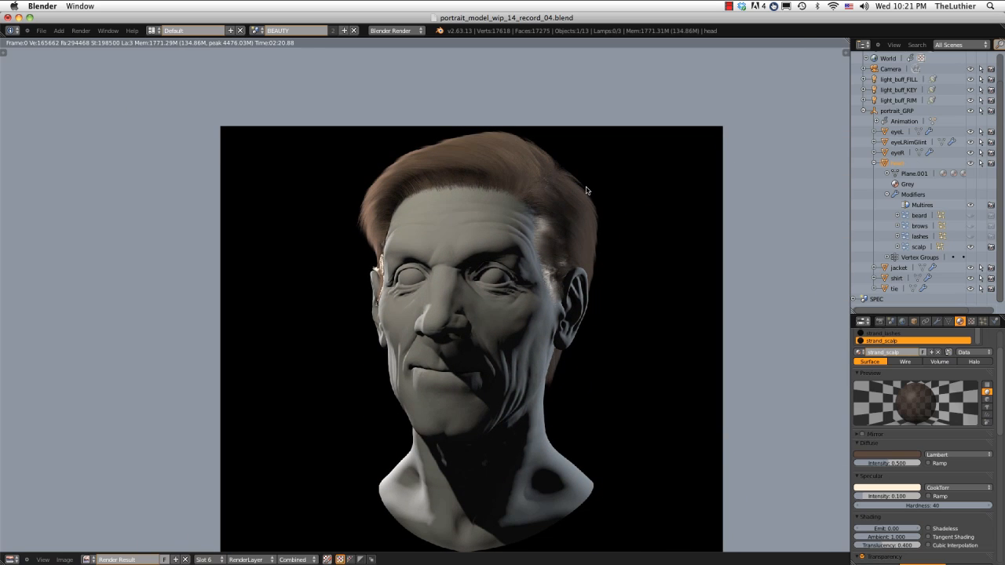
scroll(488, 200, "up", 5)
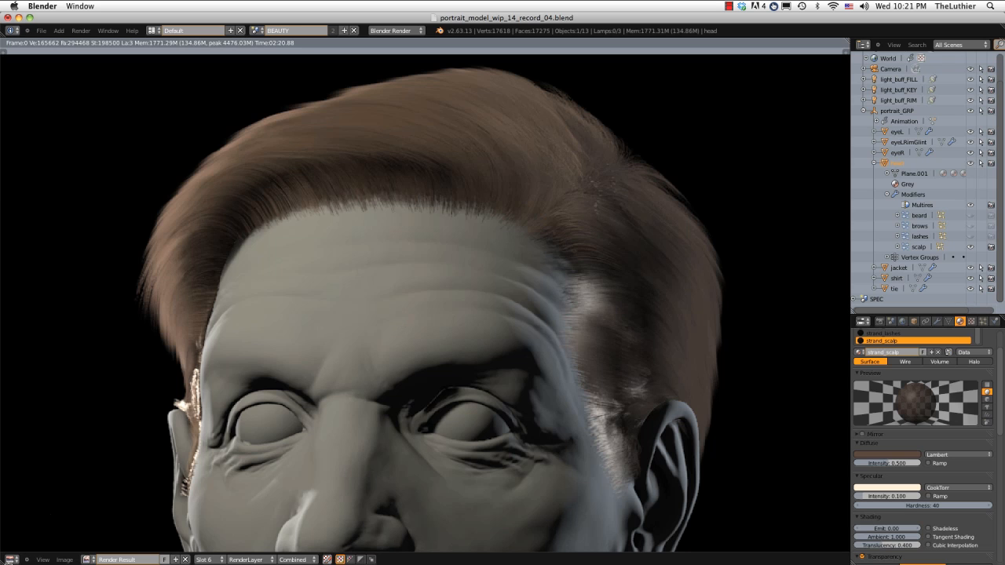
left_click(10, 559)
left_click(23, 550)
Soften the scalp weights along the front hairline in Weight Paint mode, using the Subtract brush with radius 52
scroll(489, 181, "left", 5)
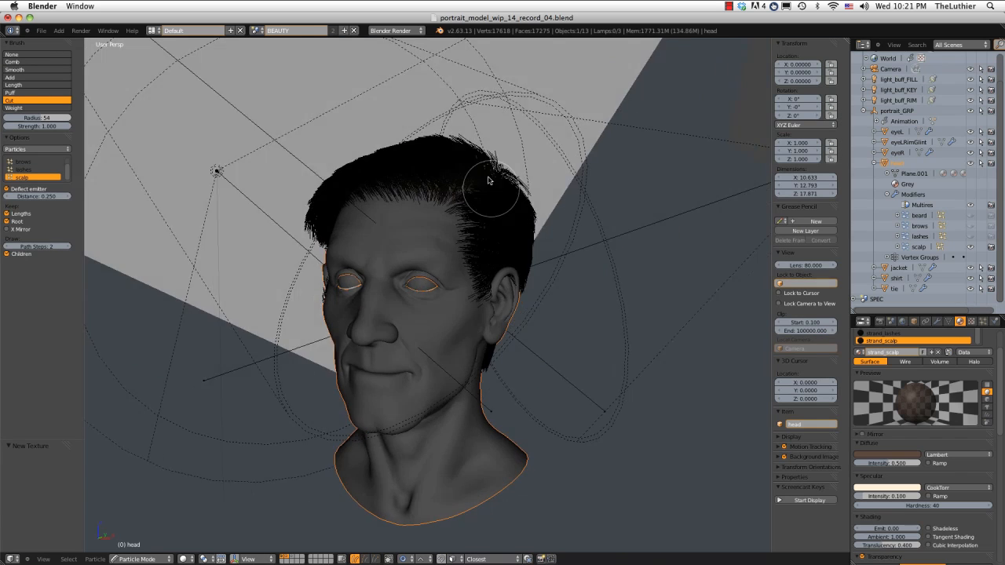
scroll(471, 213, "left", 5)
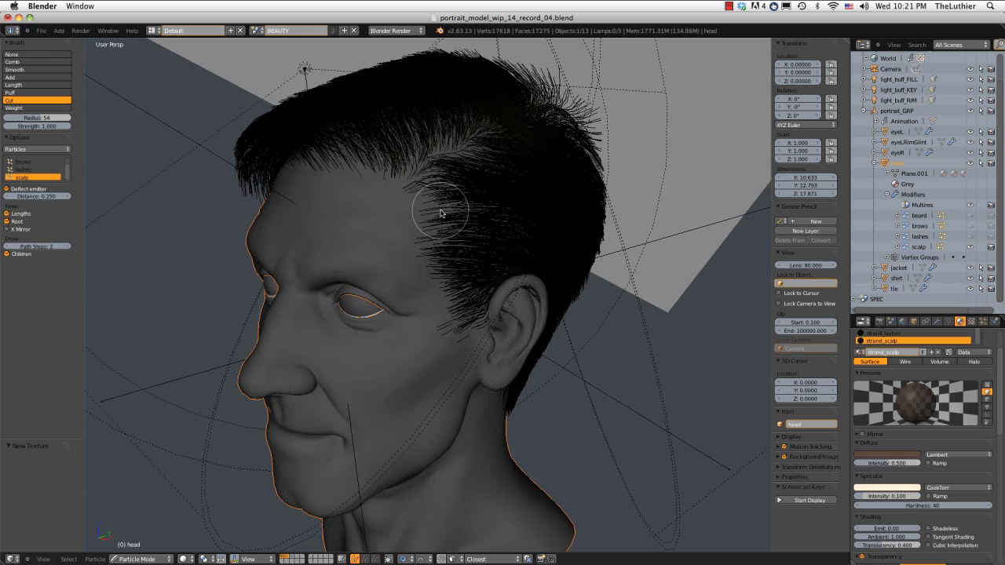
key("ctrl+Tab")
scroll(438, 202, "up", 2)
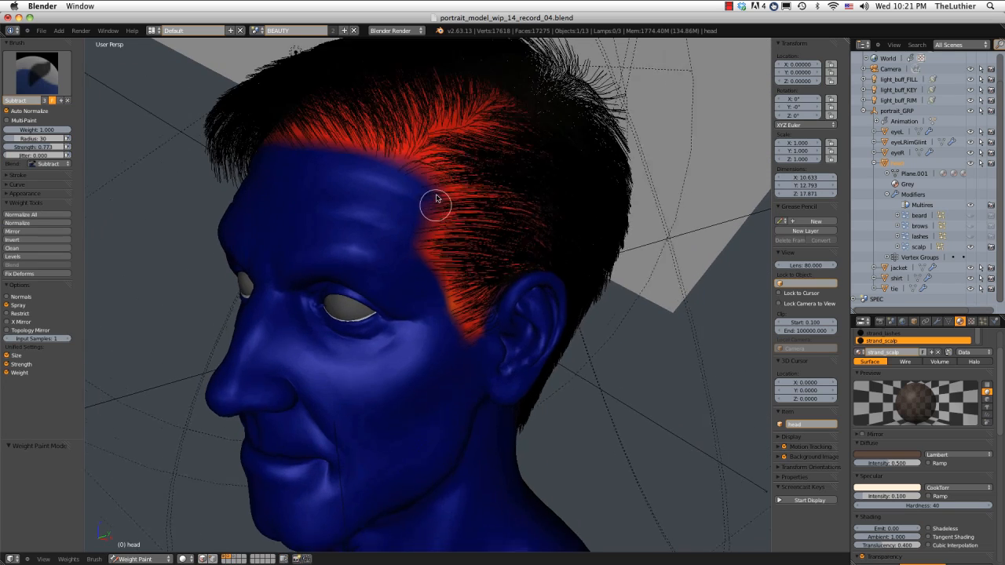
key("f")
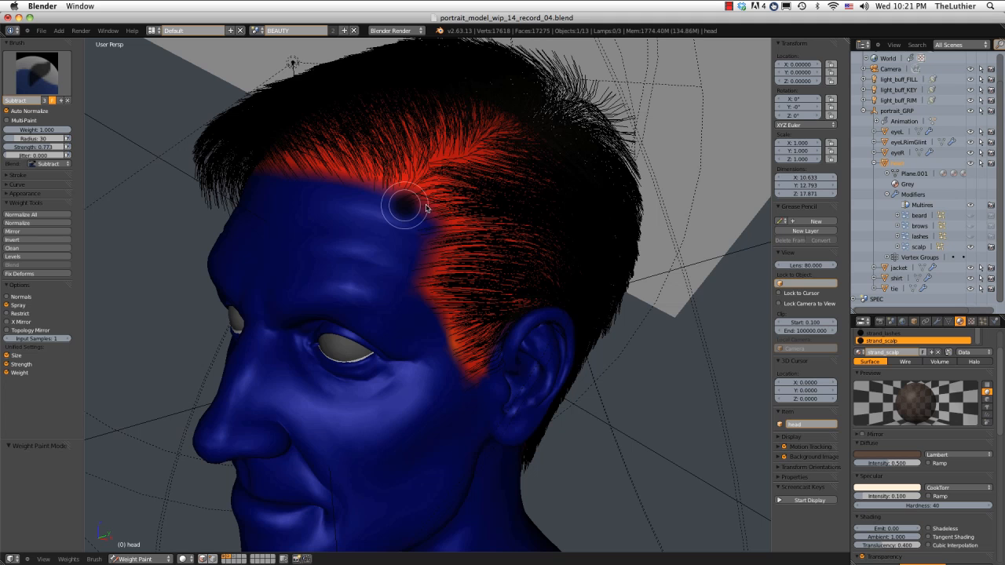
left_click(406, 203)
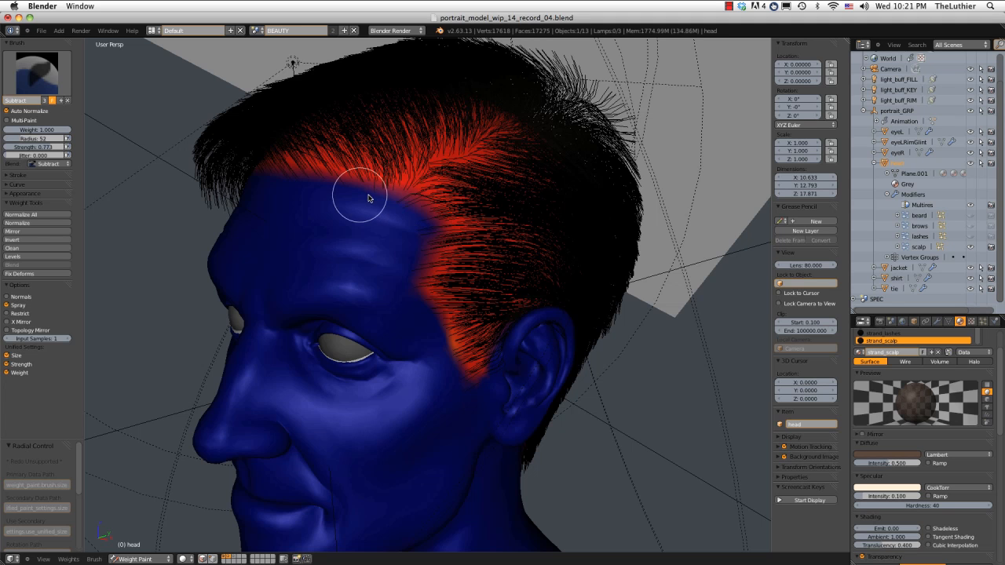
left_click_drag(368, 198, 426, 184)
middle_click_drag(427, 240, 445, 207)
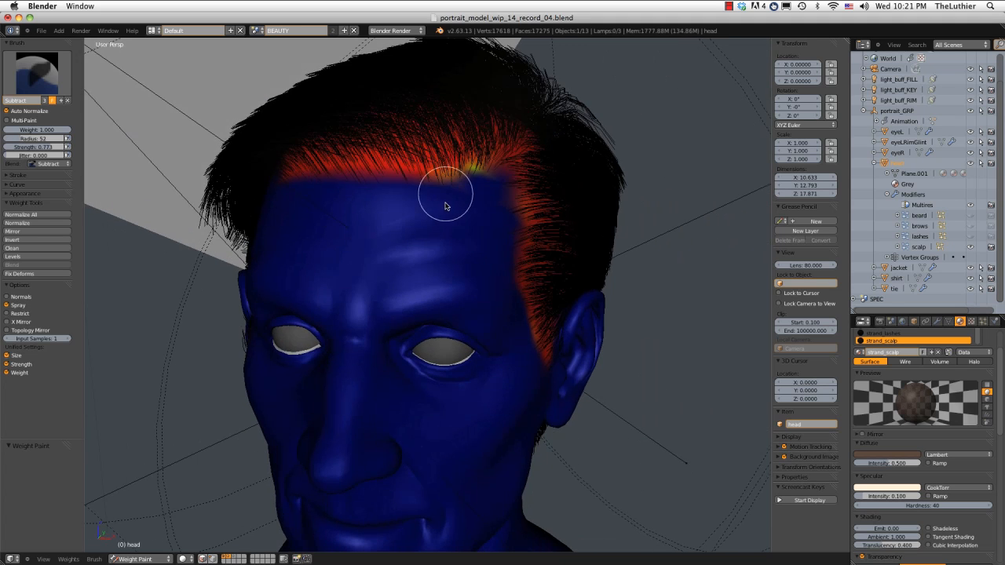
mouse_move(445, 206)
left_mouse_down()
mouse_move(411, 180)
mouse_move(442, 193)
mouse_move(336, 186)
left_mouse_up()
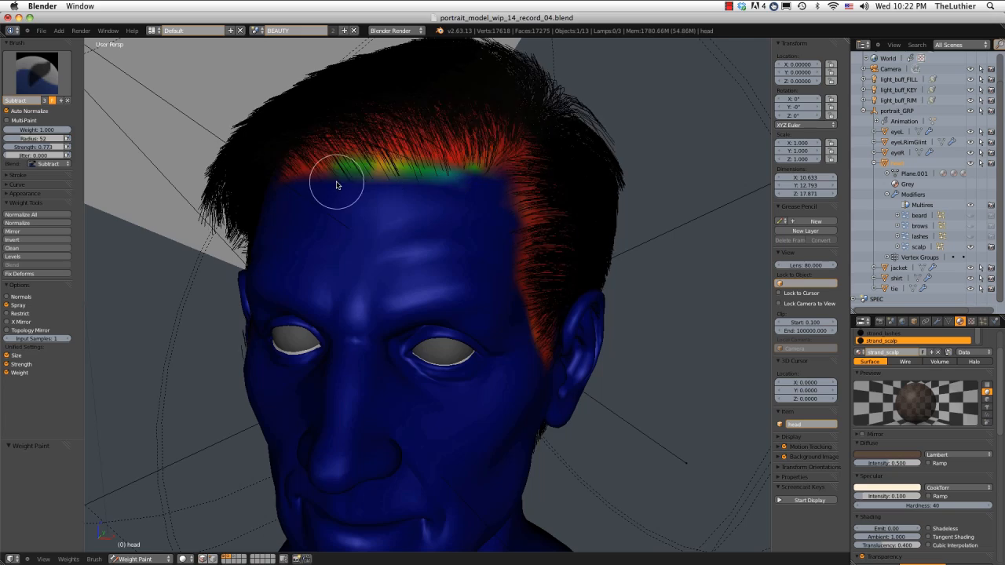
mouse_move(448, 184)
middle_mouse_down()
mouse_move(391, 150)
mouse_move(400, 141)
mouse_move(452, 186)
middle_mouse_up()
mouse_move(452, 186)
left_mouse_down()
mouse_move(451, 204)
mouse_move(374, 215)
left_mouse_up()
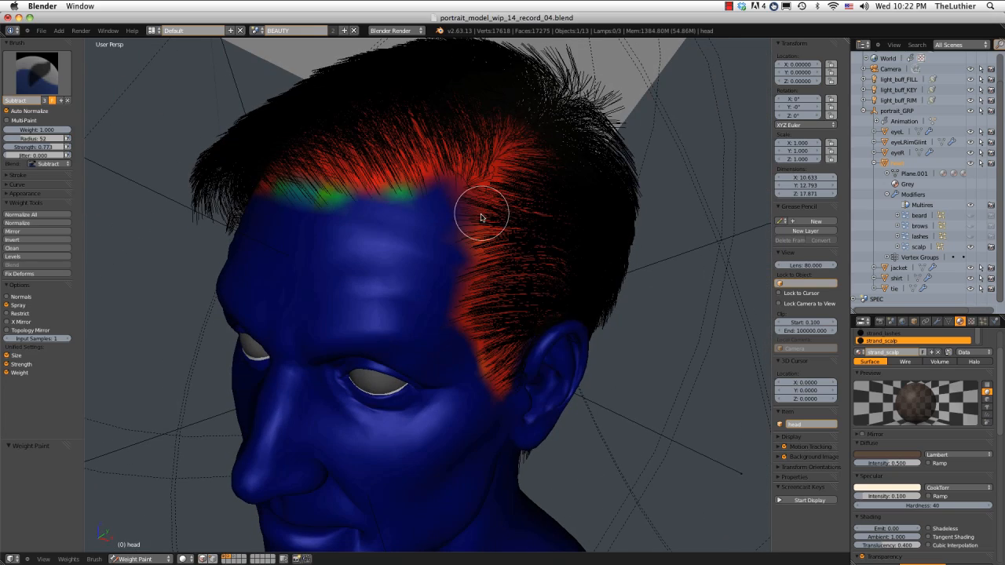
Leave weight painting and return the head to Object Mode to view the softened hairline
key("ctrl+Tab")
scroll(481, 213, "up", 3)
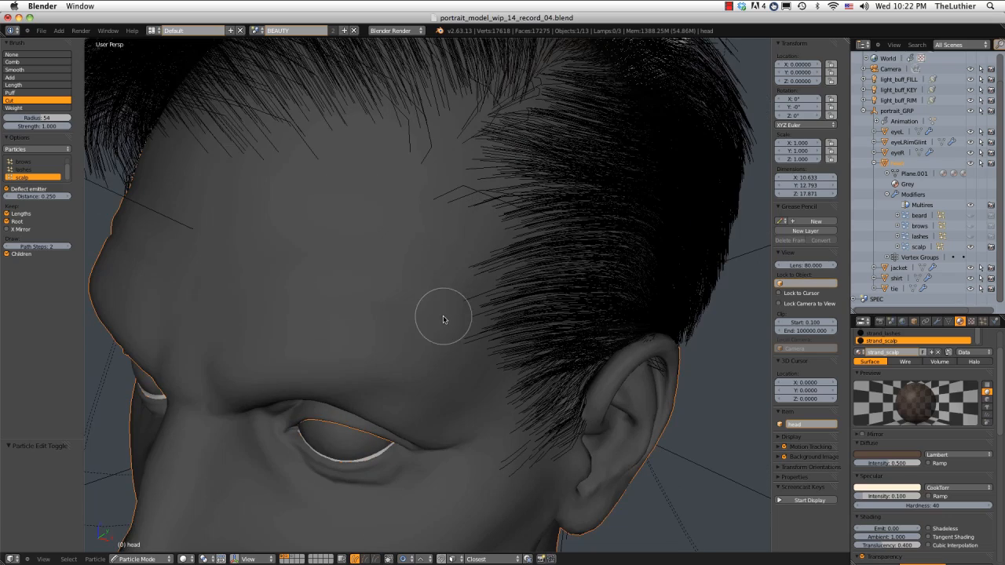
left_click(113, 559)
left_click(112, 549)
scroll(451, 386, "down", 3)
middle_click_drag(451, 386, 450, 269)
Raise the Parting effect of the scalp hair's interpolated children to 0.925 in the particle settings
left_click(983, 321)
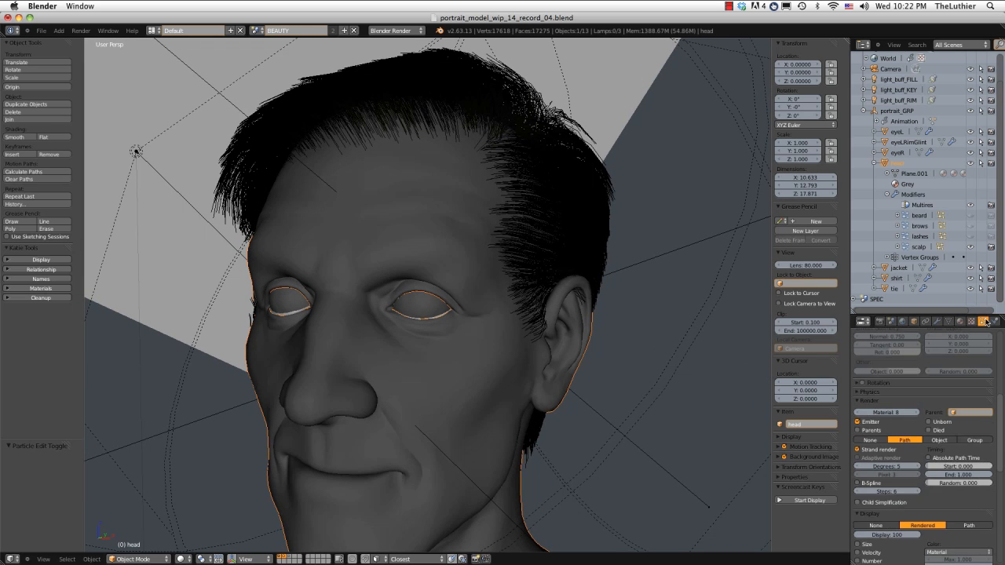
scroll(914, 448, "down", 4)
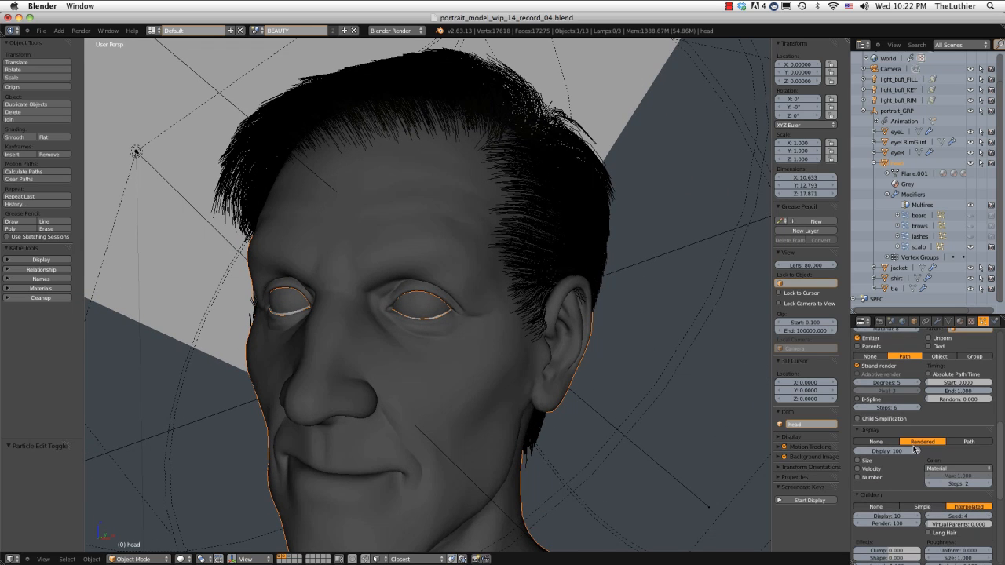
scroll(915, 452, "down", 4)
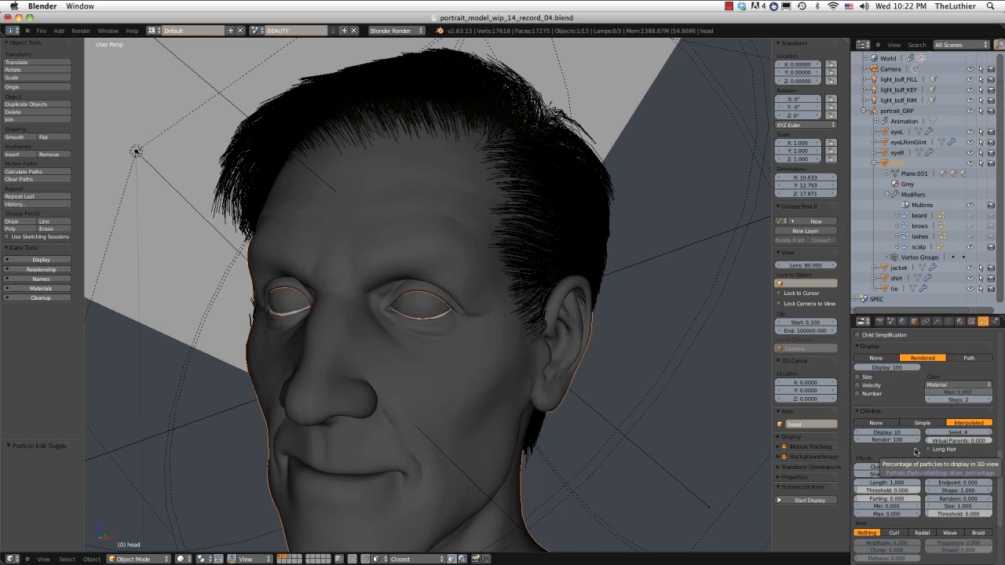
middle_click_drag(543, 237, 518, 200, "shift")
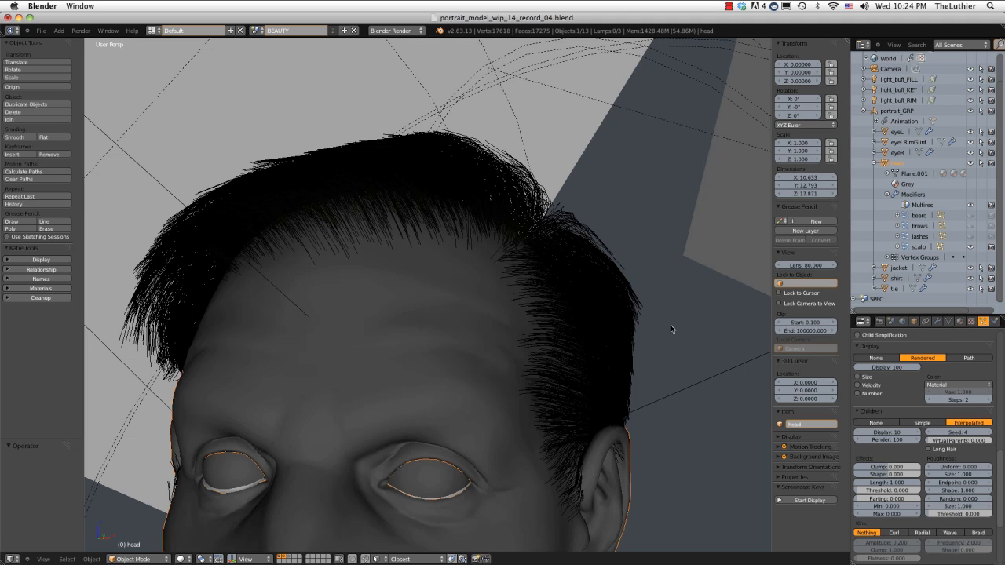
left_click_drag(874, 499, 925, 509)
middle_click_drag(668, 342, 639, 336)
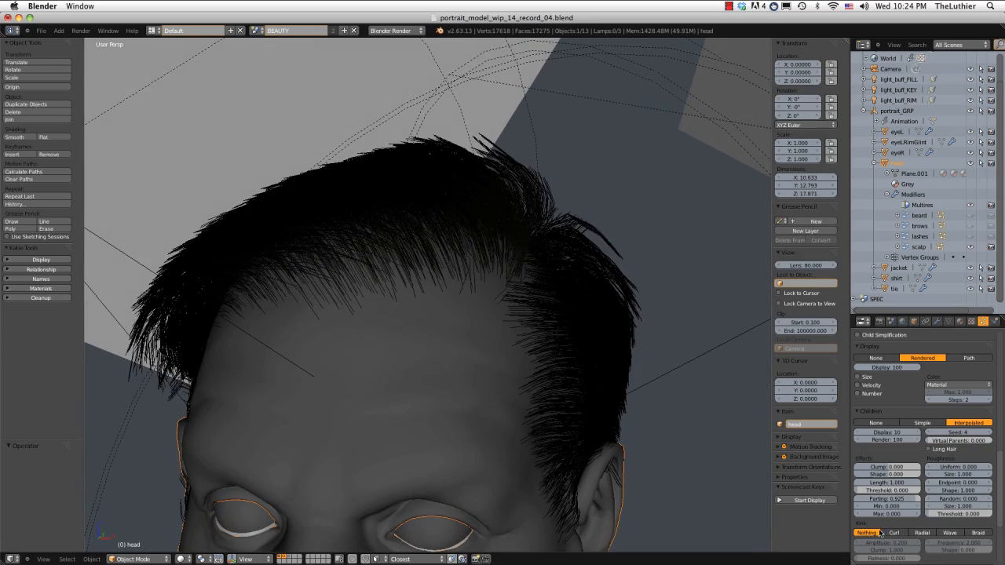
Set the scalp children's Parting to 0.5 and check the parted hair from the front and side of the head
left_click(896, 500)
type("0.5")
key("Return")
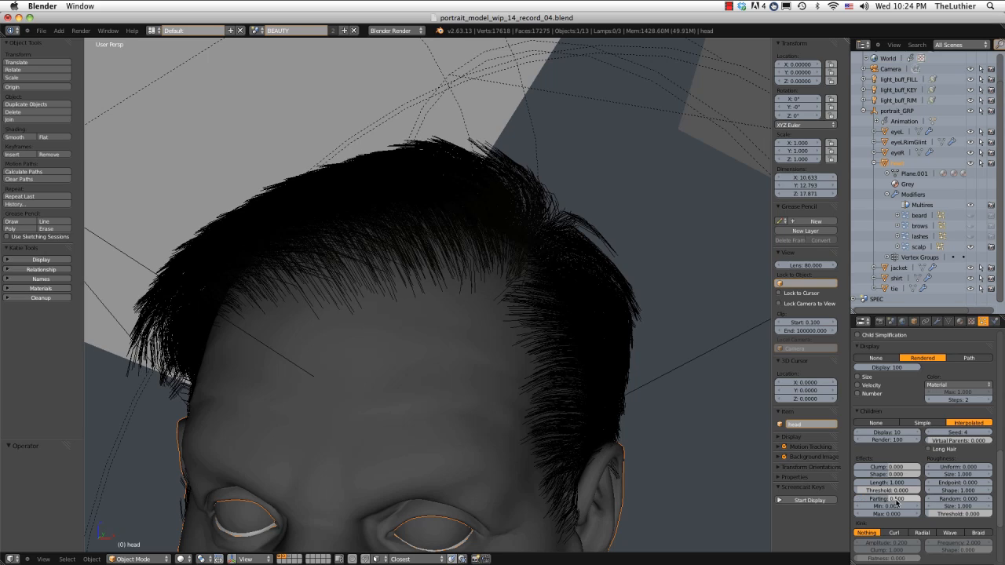
middle_click_drag(636, 306, 510, 294)
scroll(507, 293, "down", 4)
middle_click_drag(424, 181, 563, 322)
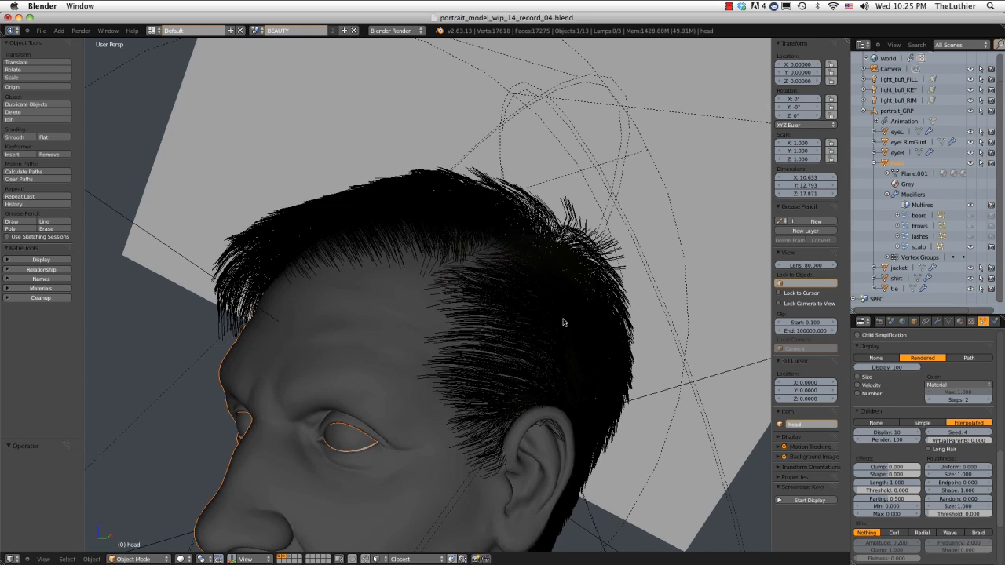
Set the Length of the scalp hair's children to 0.4 and view the shortened hair on the whole head
left_click(886, 483)
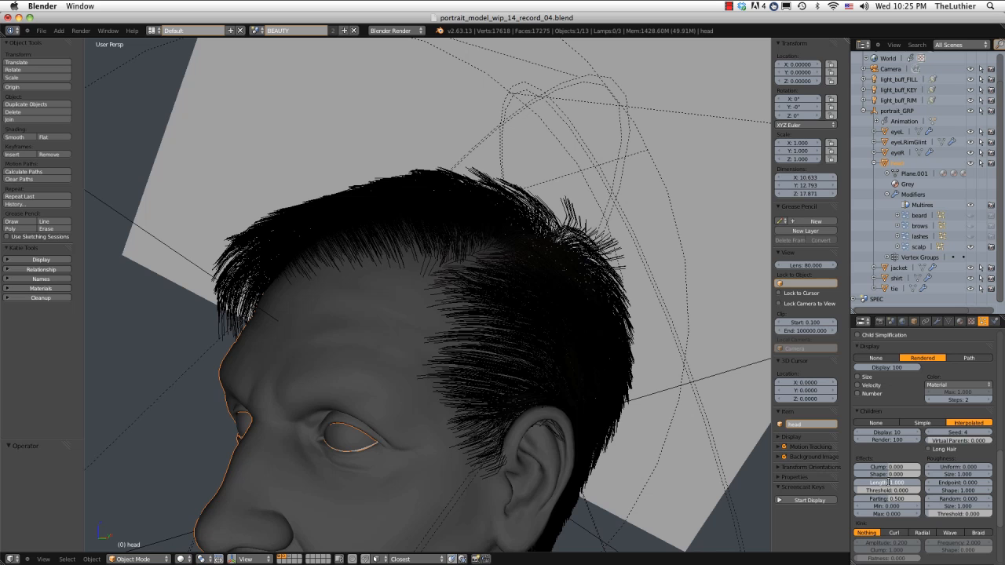
left_click(474, 282)
middle_click_drag(473, 282, 476, 277)
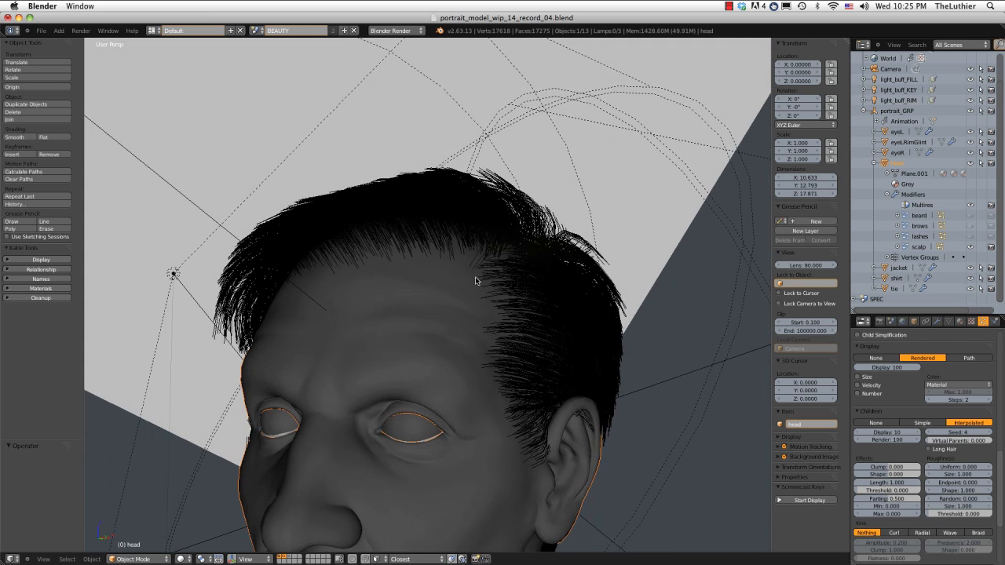
left_click(886, 483)
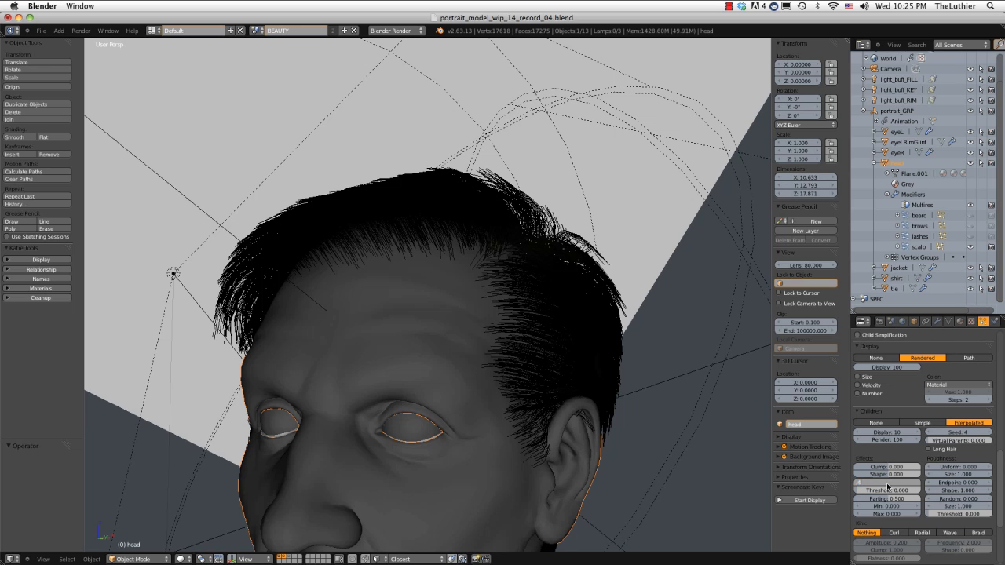
type("0.4")
key("Return")
middle_click_drag(503, 271, 503, 228)
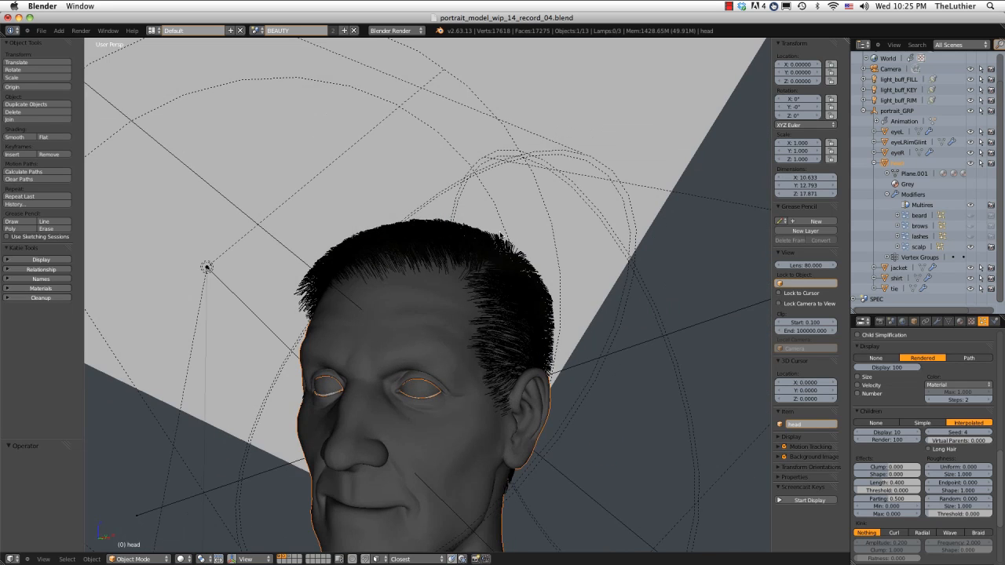
scroll(505, 254, "up", 3)
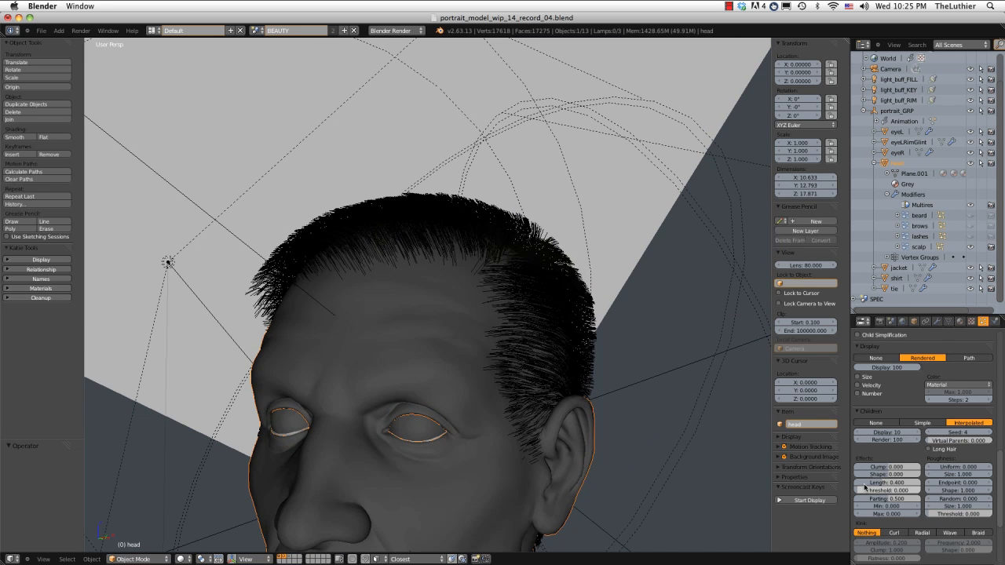
Set the scalp hair's interpolated children length to 0.6 and the length threshold to 0.4
left_click_drag(865, 487, 884, 492)
left_click(885, 482)
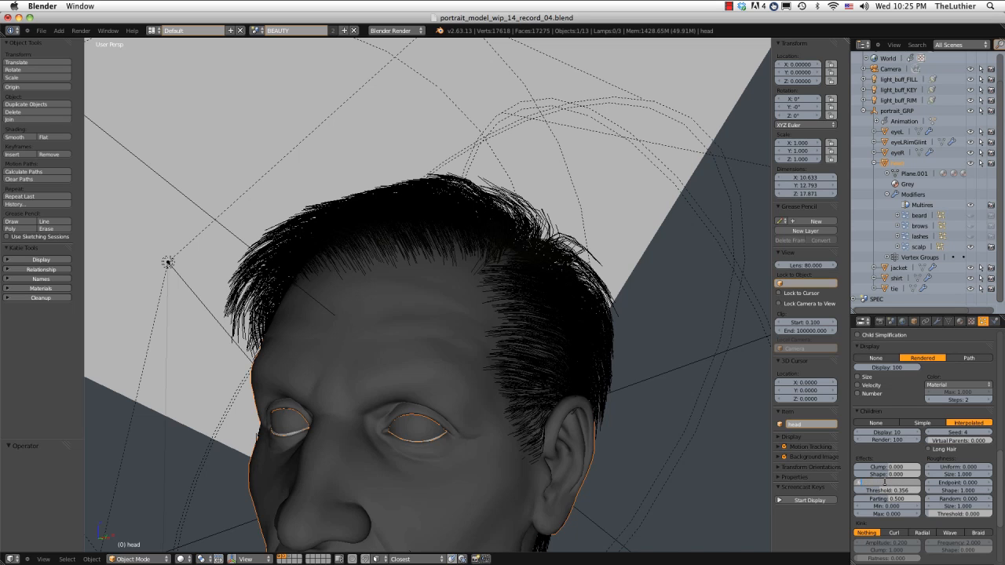
type(".6")
key("Return")
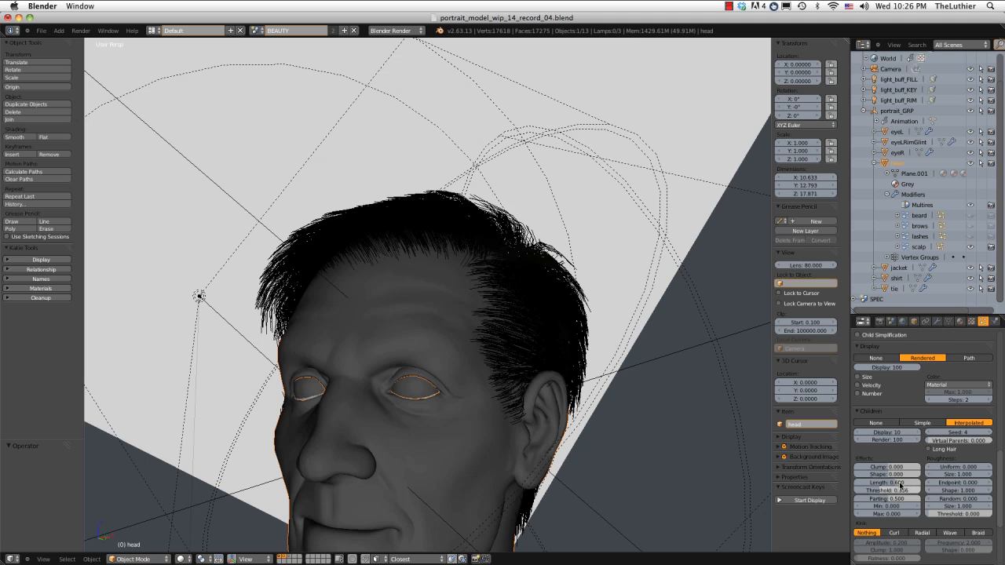
left_click(902, 488)
type(".4")
key("Return")
middle_click_drag(487, 316, 569, 308)
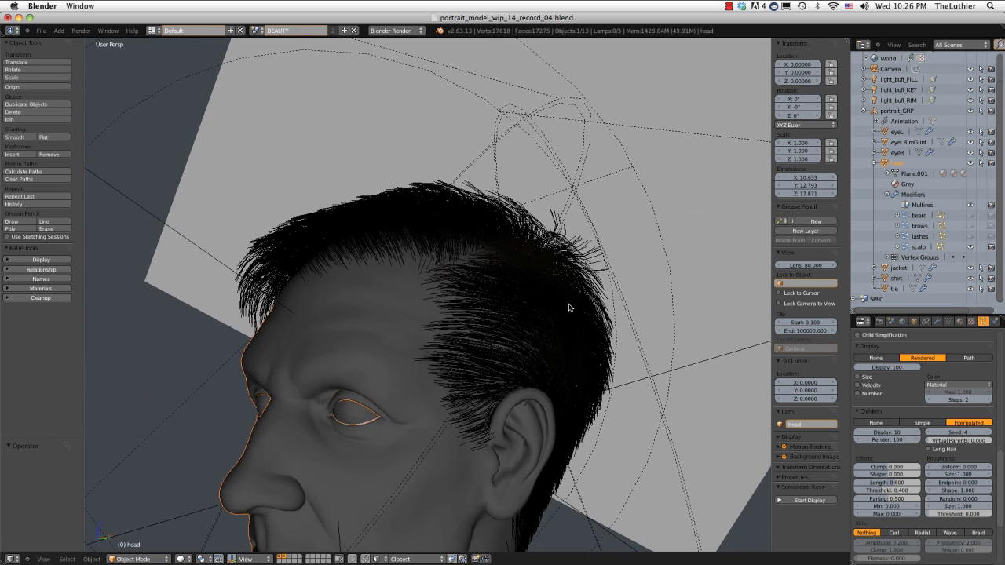
Set the uniform roughness of the scalp hair's children to 0.5 and check the side of the head
left_click(957, 468)
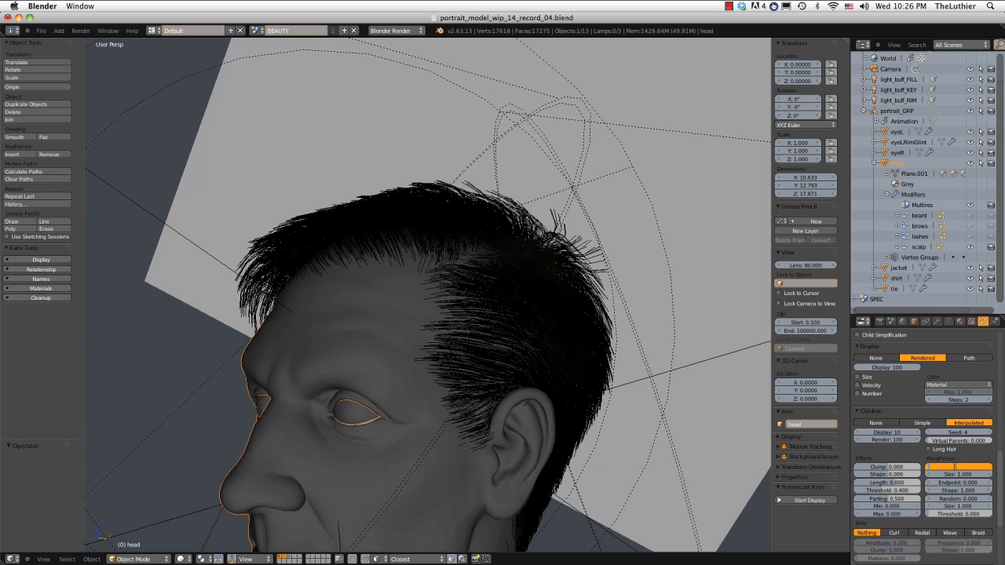
type("0.5")
key("Return")
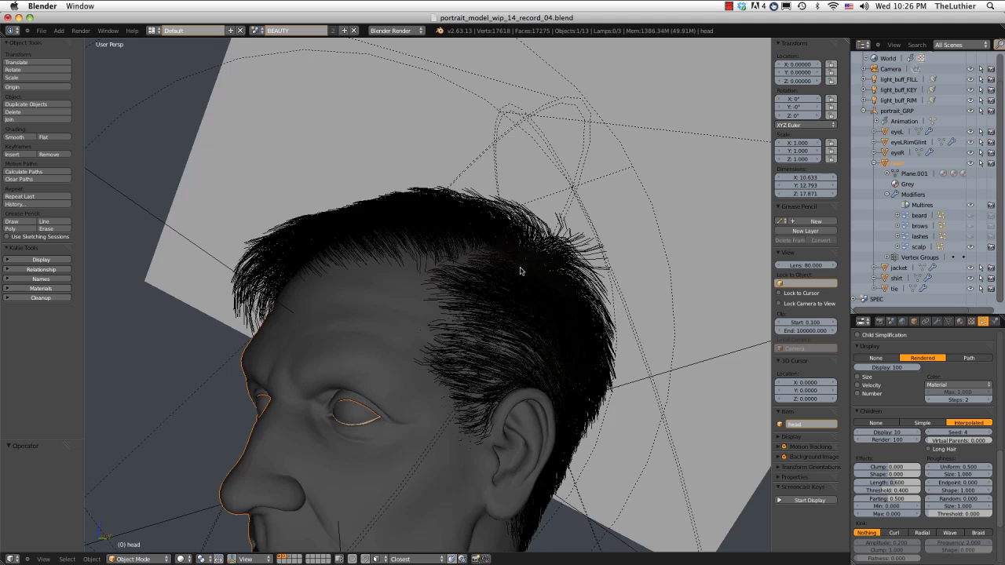
middle_click_drag(520, 269, 494, 271)
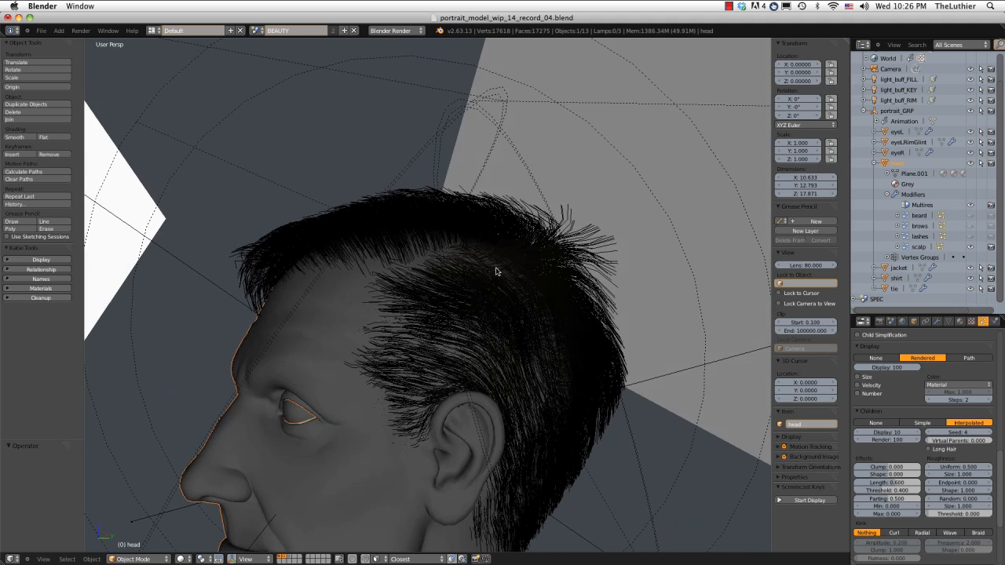
Compare the hair with uniform roughness at 0, then restore the value to 0.5
left_click(963, 469)
type("0")
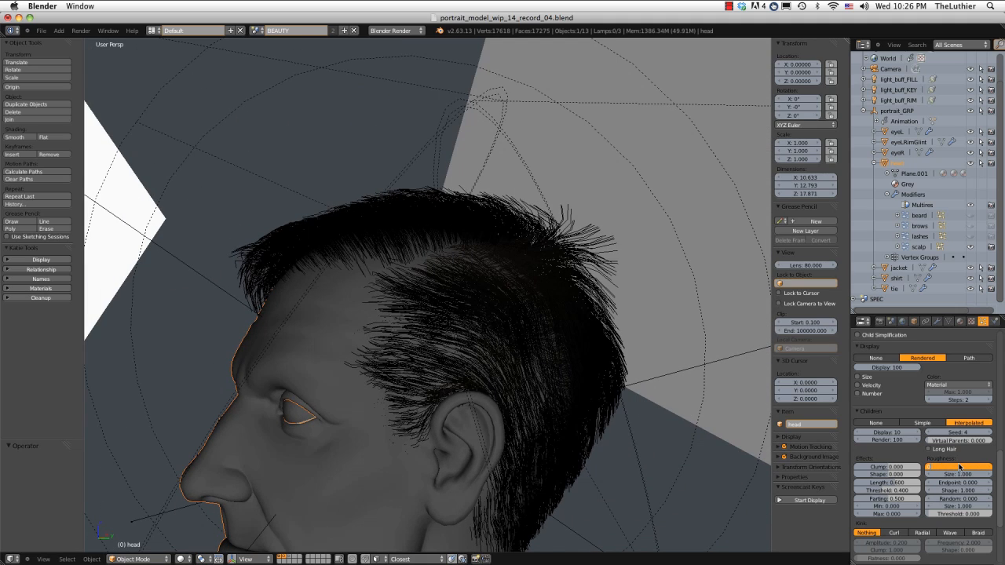
key("Return")
left_click(959, 465)
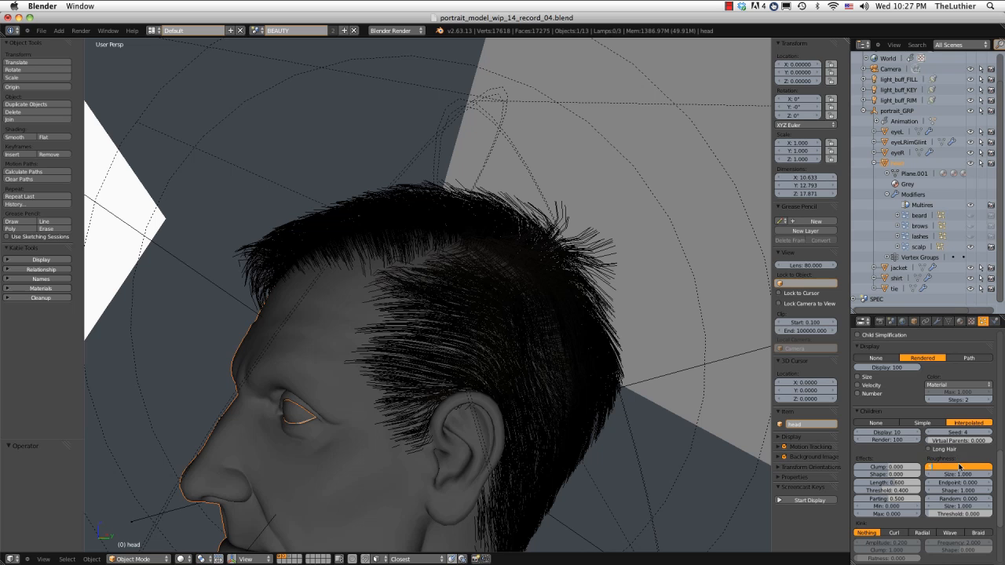
type("0.5")
key("Return")
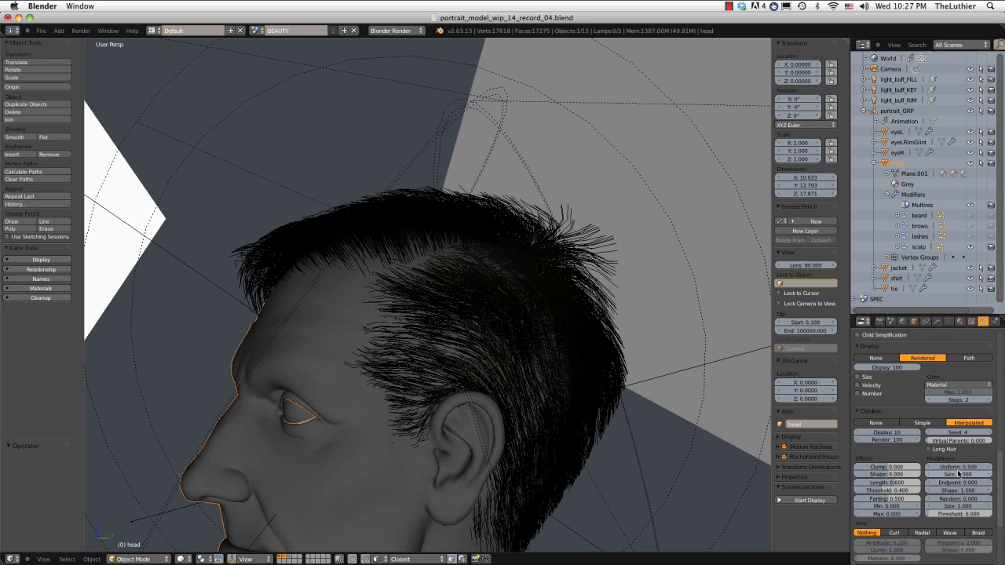
Set the uniform roughness size to 1.4 and the random roughness to 1 for the scalp hair's children
left_click(957, 475)
key("Return")
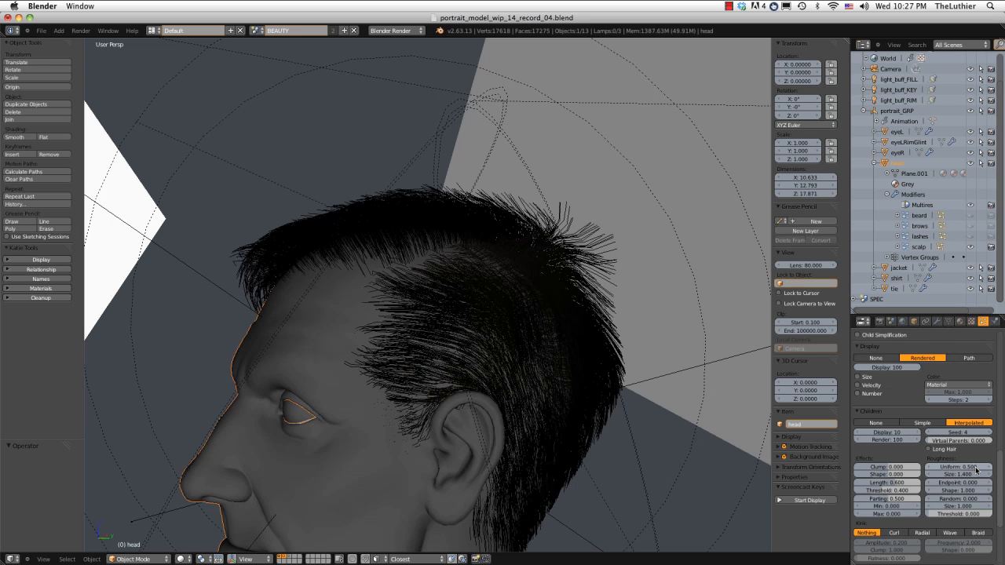
left_click(962, 500)
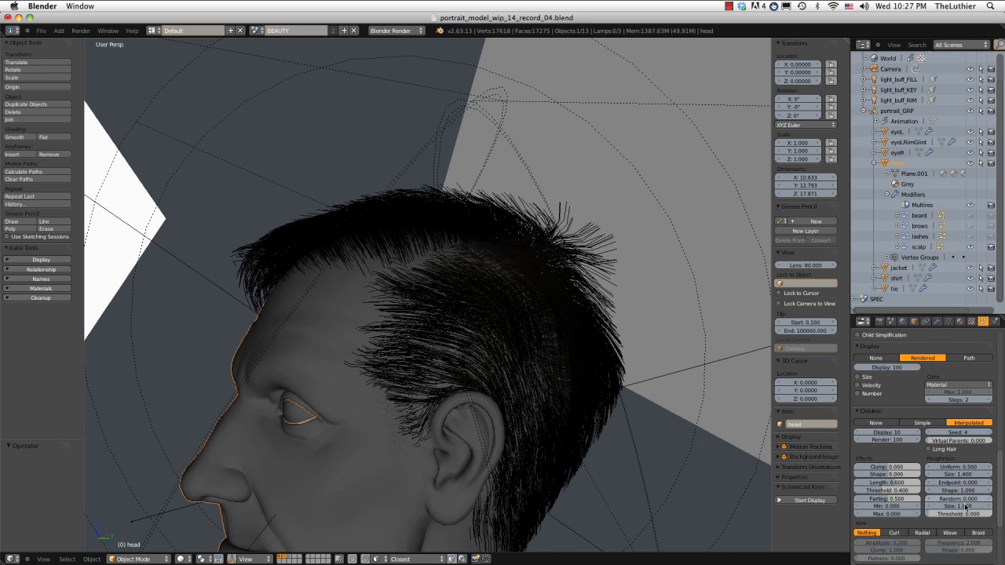
type("1")
key("Return")
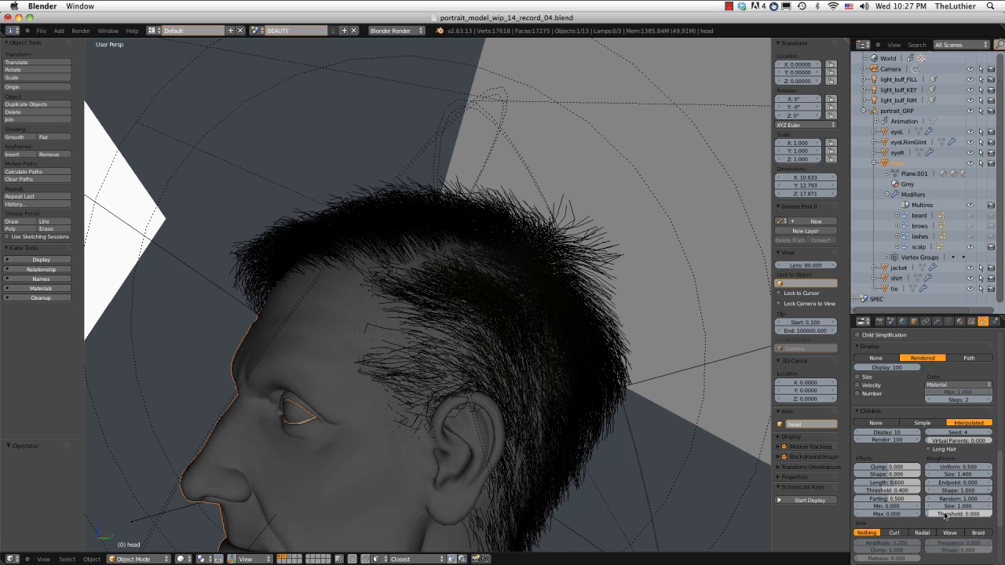
Set the random roughness threshold to 0.5 so only some of the scalp hairs are affected
left_click(934, 514)
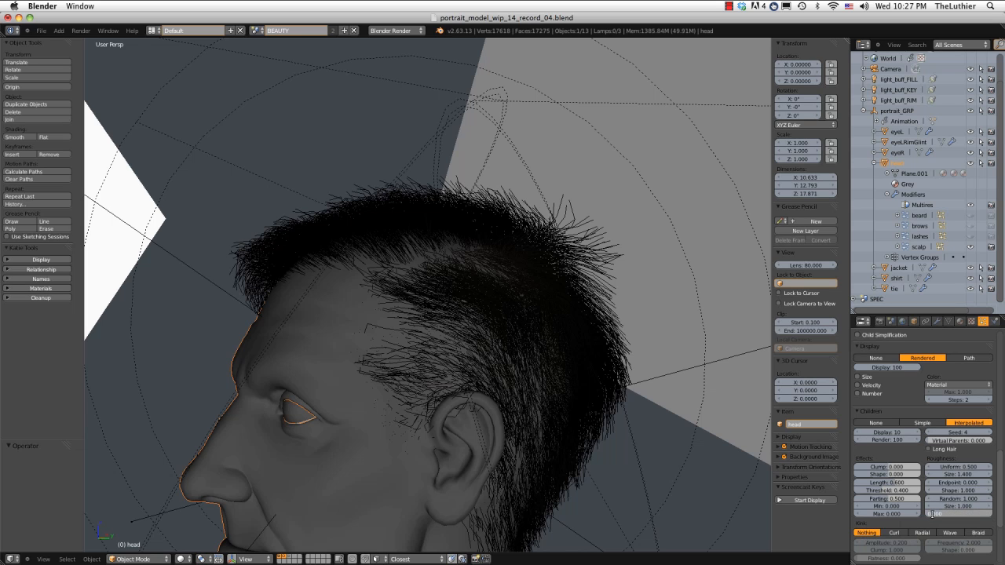
type(".5")
key("Return")
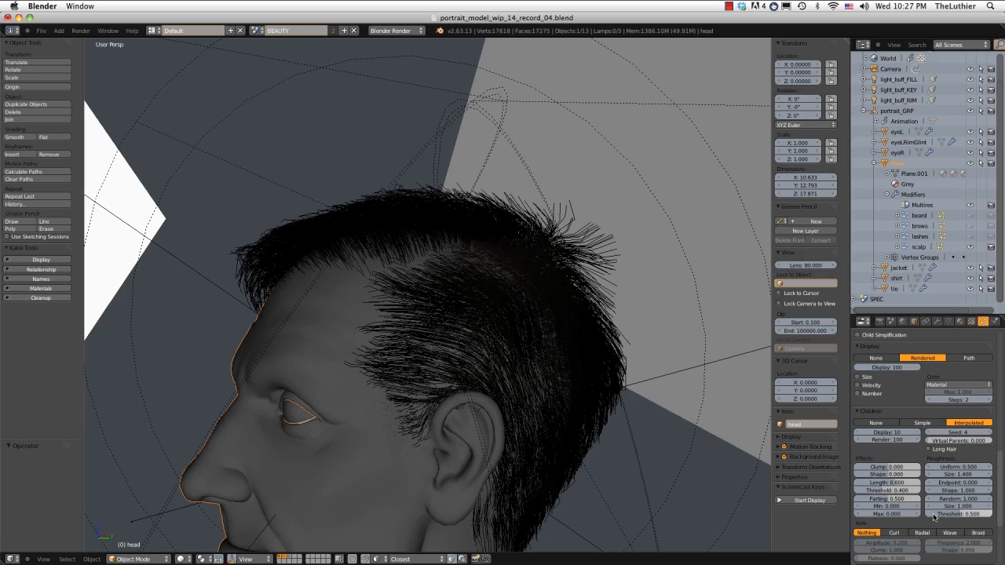
Check the whole head from the front and render the portrait with the adjusted scalp hair
middle_click_drag(550, 432, 579, 314)
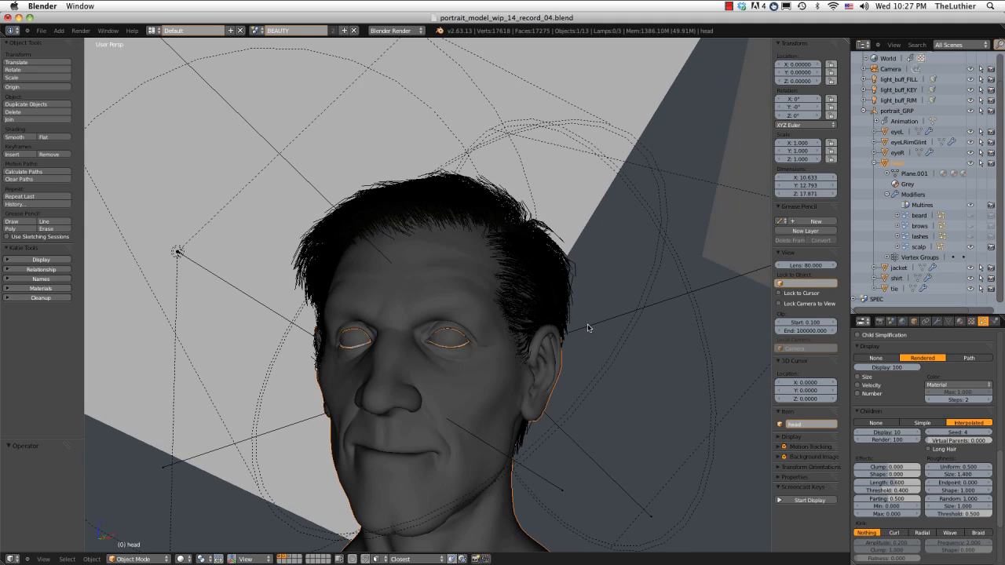
key("F12")
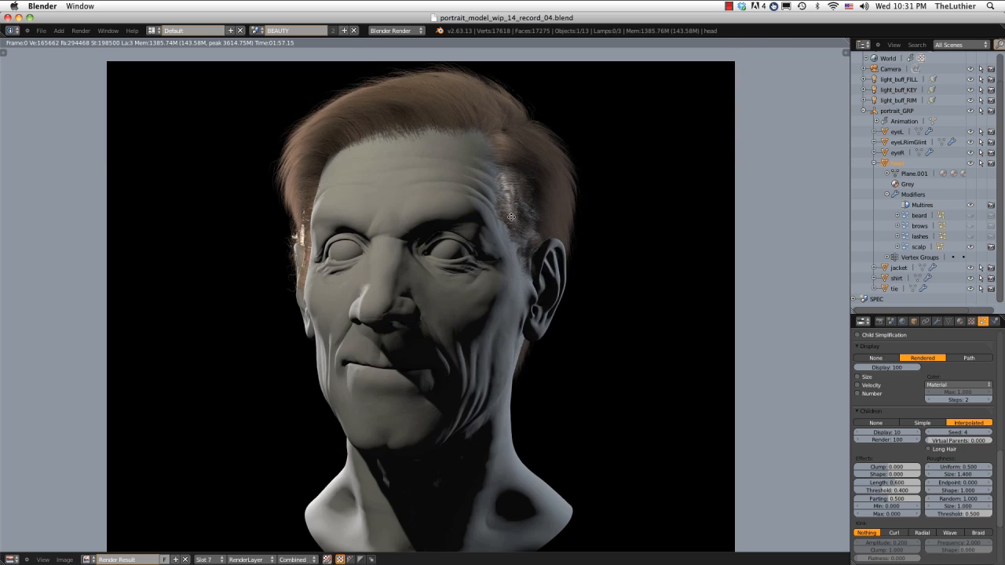
Examine the rendered hair up close along the hairline, the parting, the temples and the outer silhouette
scroll(478, 262, "up", 5)
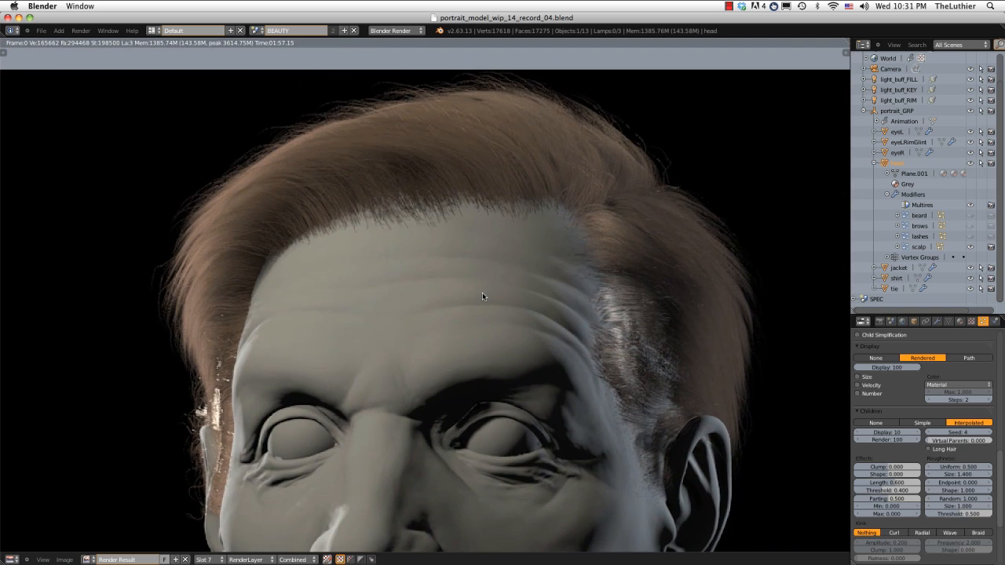
middle_click_drag(476, 284, 428, 287)
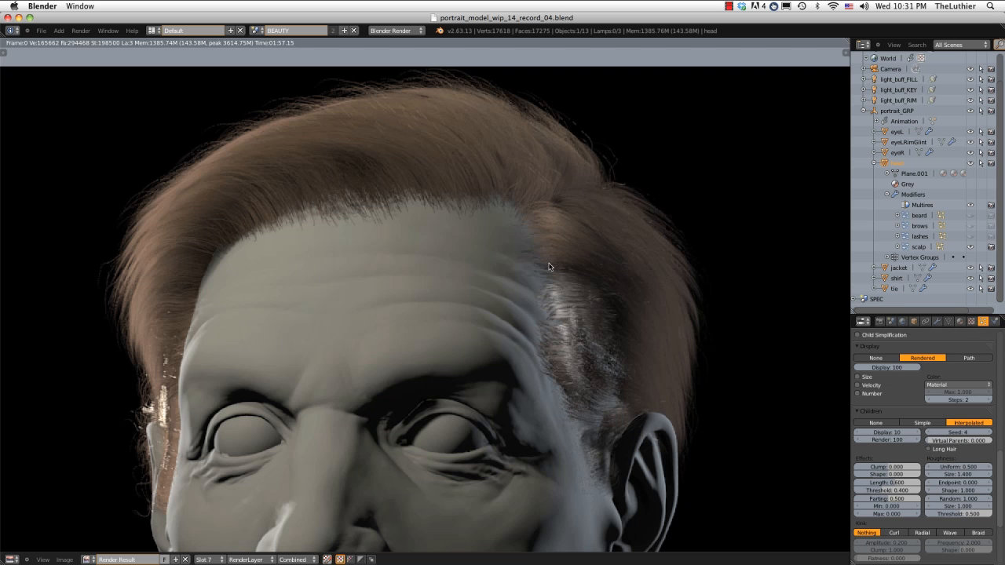
scroll(500, 214, "down", 3)
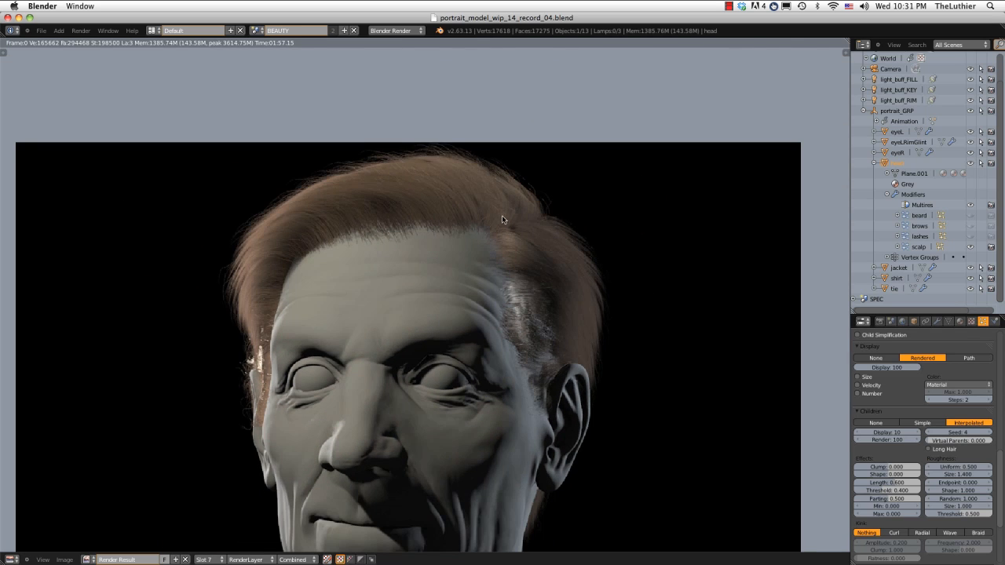
scroll(505, 220, "up", 1)
middle_click_drag(474, 240, 455, 197)
middle_click_drag(409, 147, 461, 203)
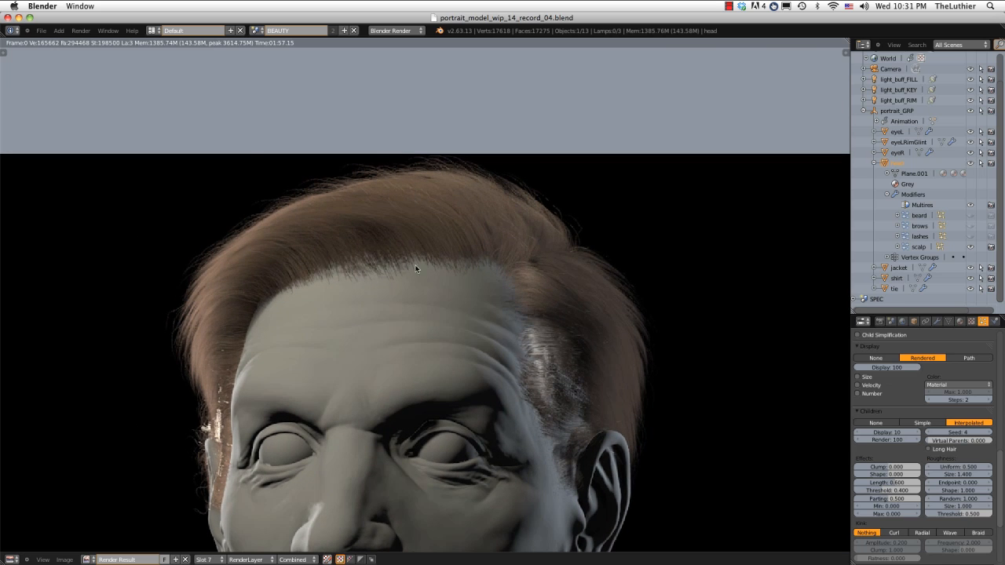
middle_click_drag(439, 263, 392, 141)
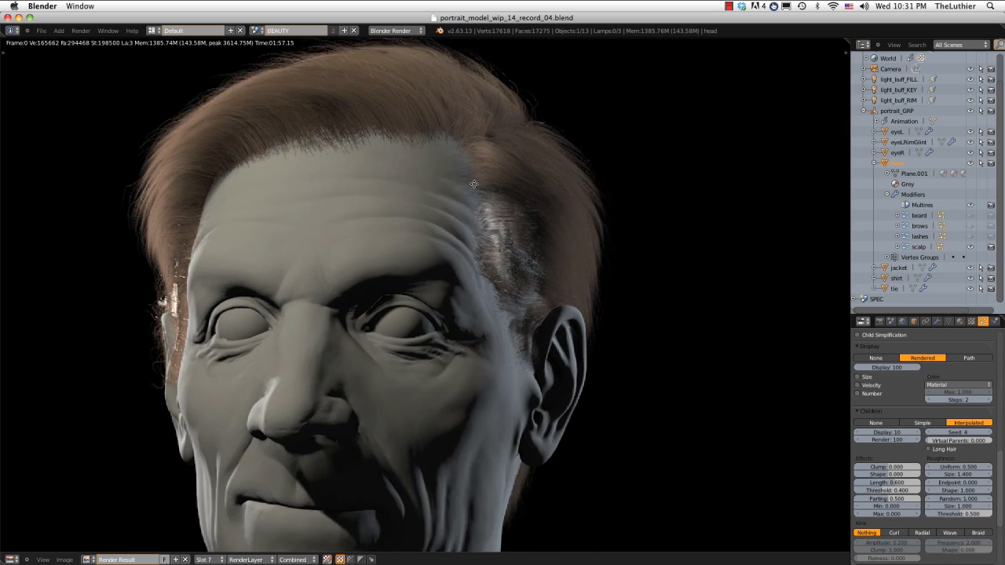
middle_click_drag(500, 254, 506, 168)
middle_click_drag(305, 49, 438, 188)
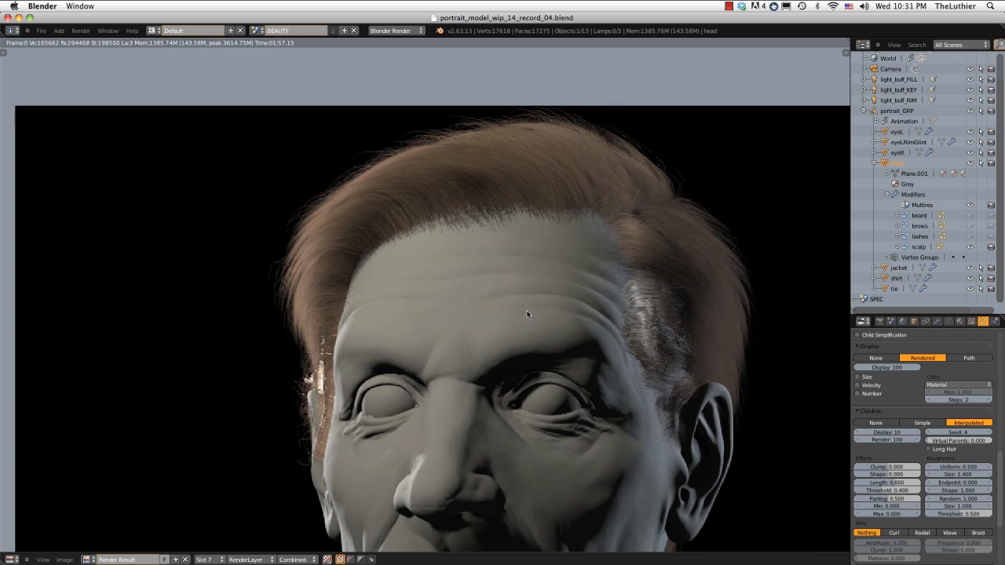
scroll(503, 314, "up", 1)
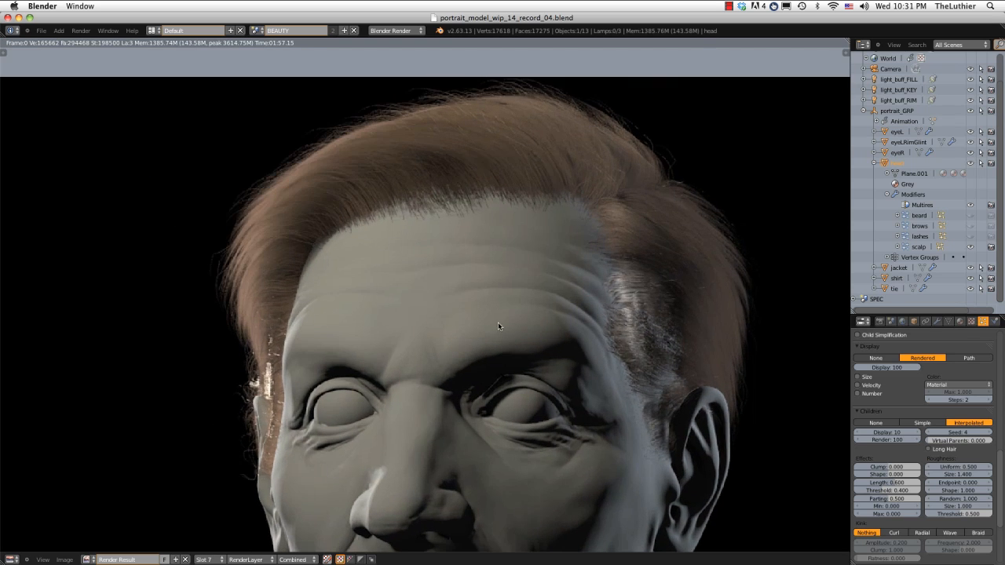
middle_click_drag(536, 316, 522, 300)
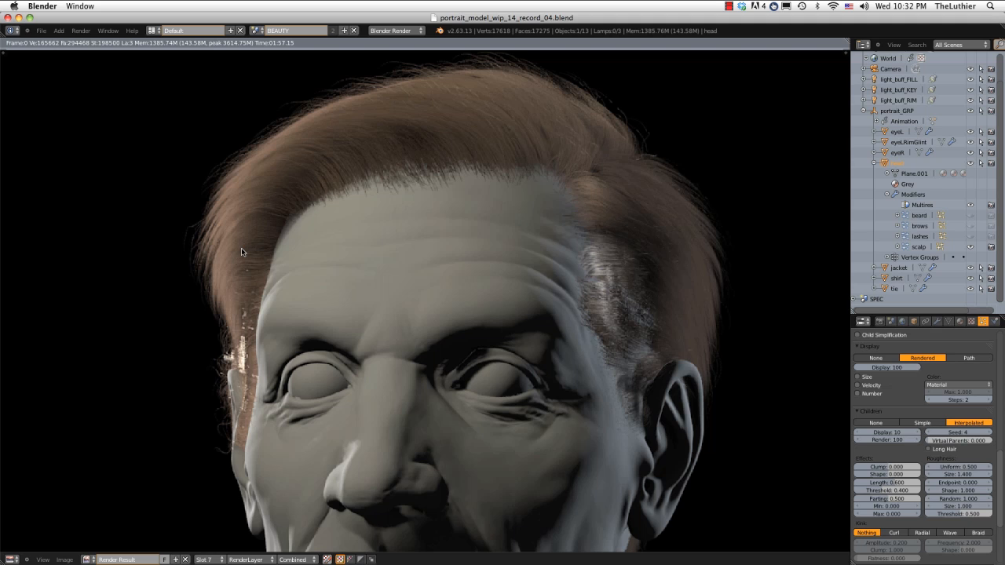
middle_click_drag(291, 249, 325, 281)
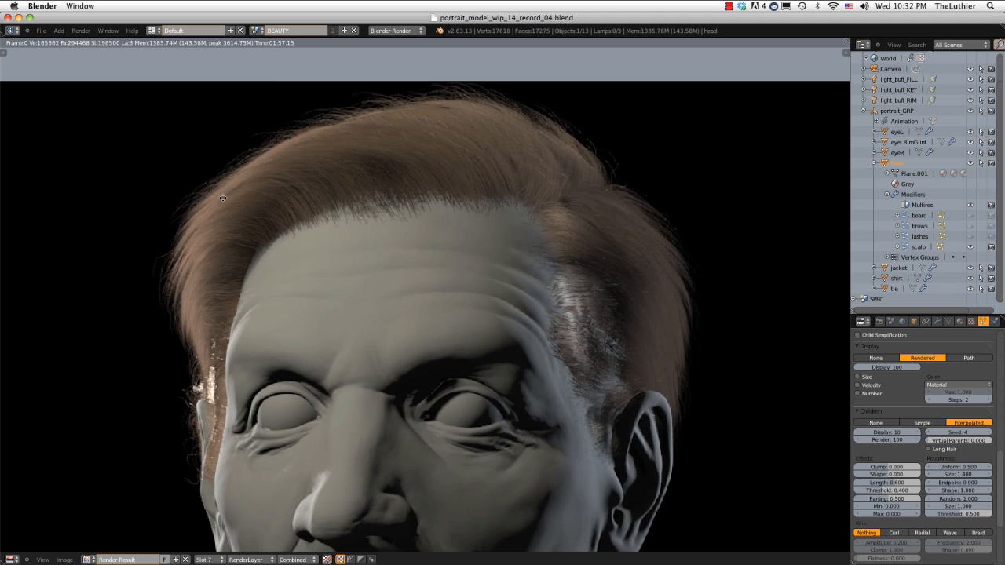
scroll(233, 364, "down", 3)
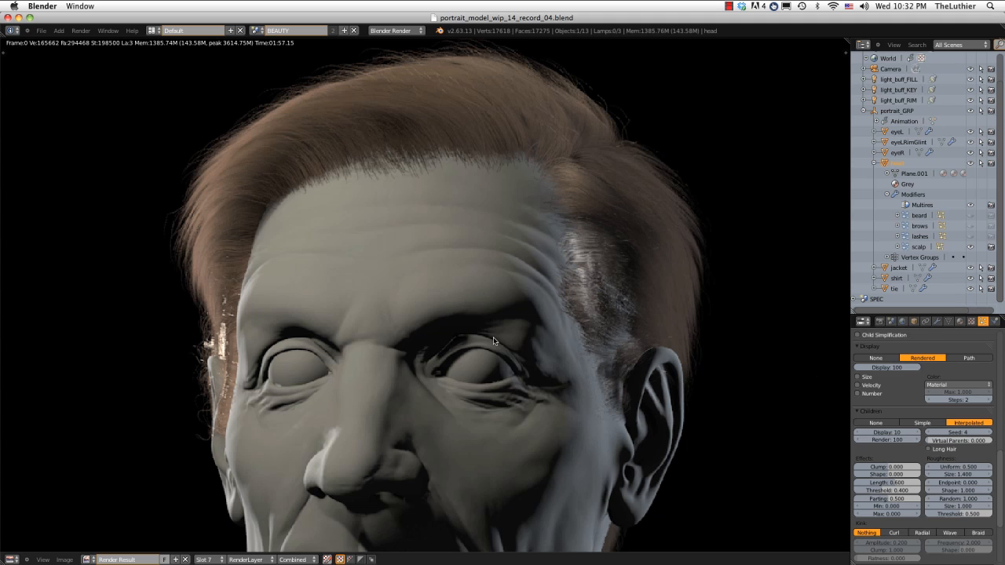
Set the specular intensity of the hair material to 0
left_click(960, 322)
scroll(927, 418, "down", 2)
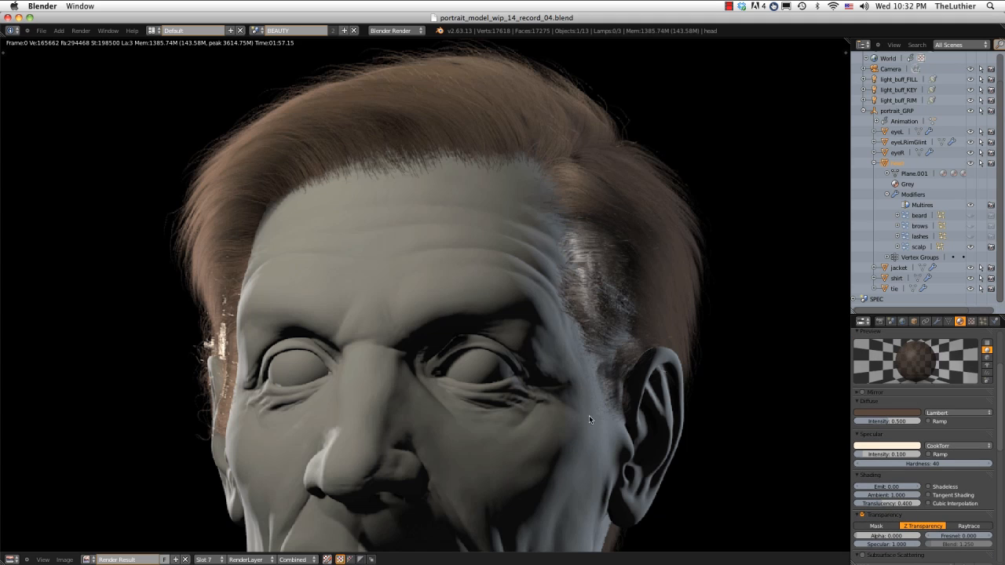
middle_click_drag(289, 296, 287, 320)
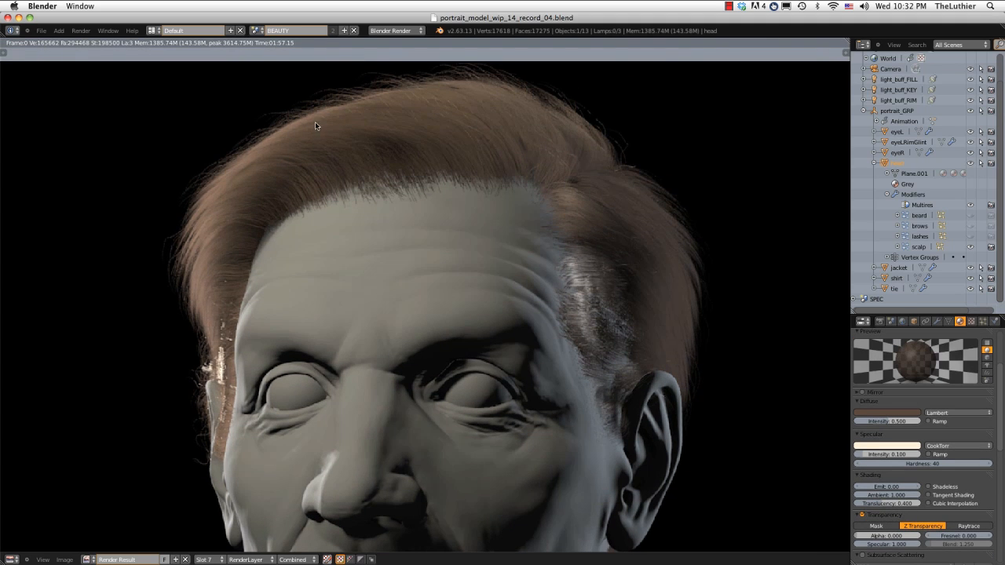
middle_click_drag(414, 101, 394, 163)
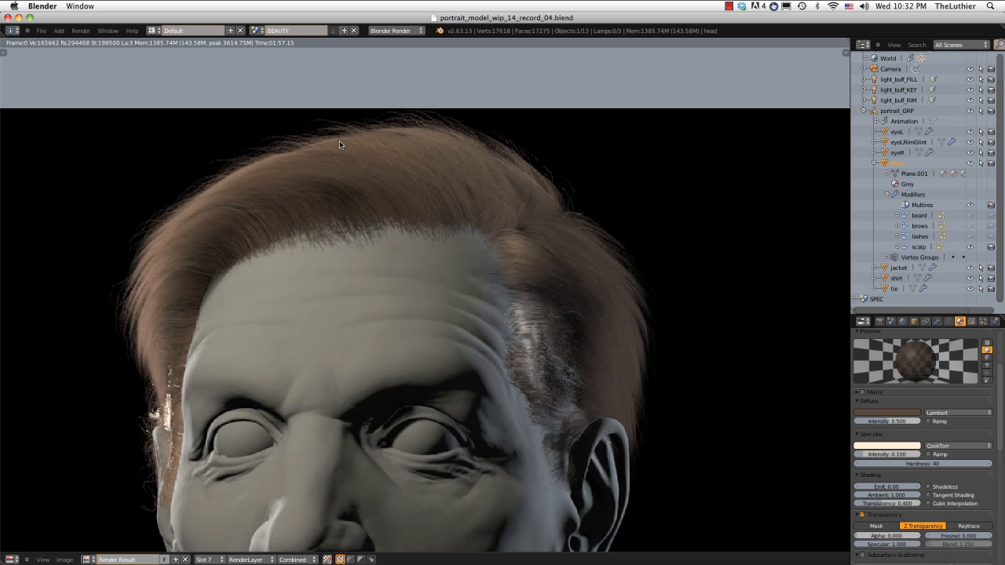
scroll(620, 267, "down", 3)
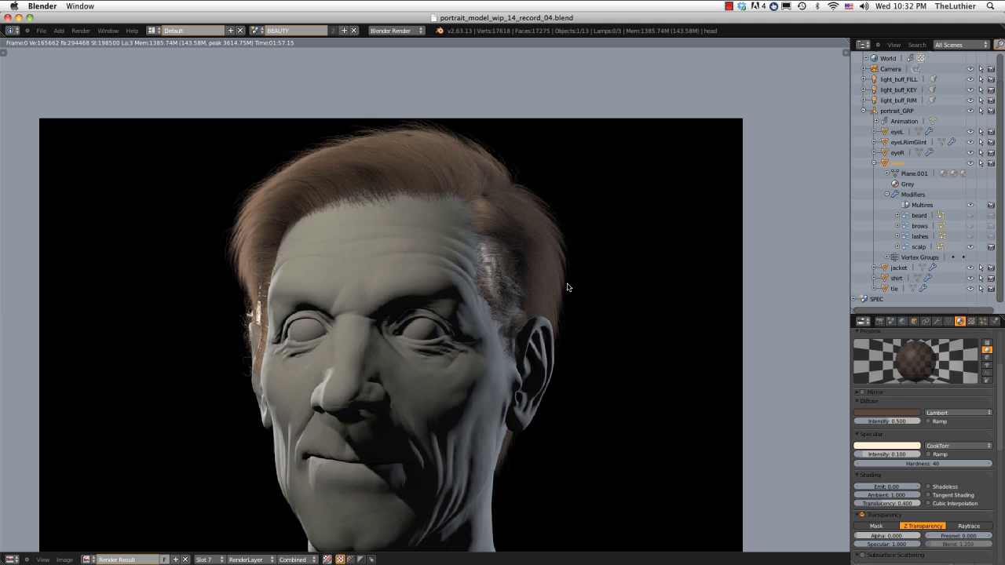
scroll(868, 437, "down", 2)
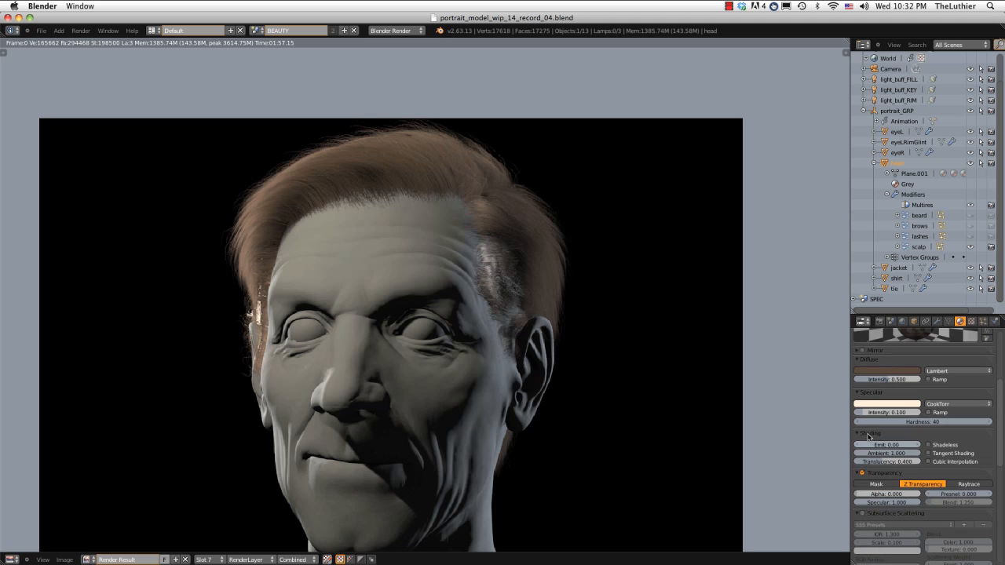
left_click_drag(865, 414, 861, 414)
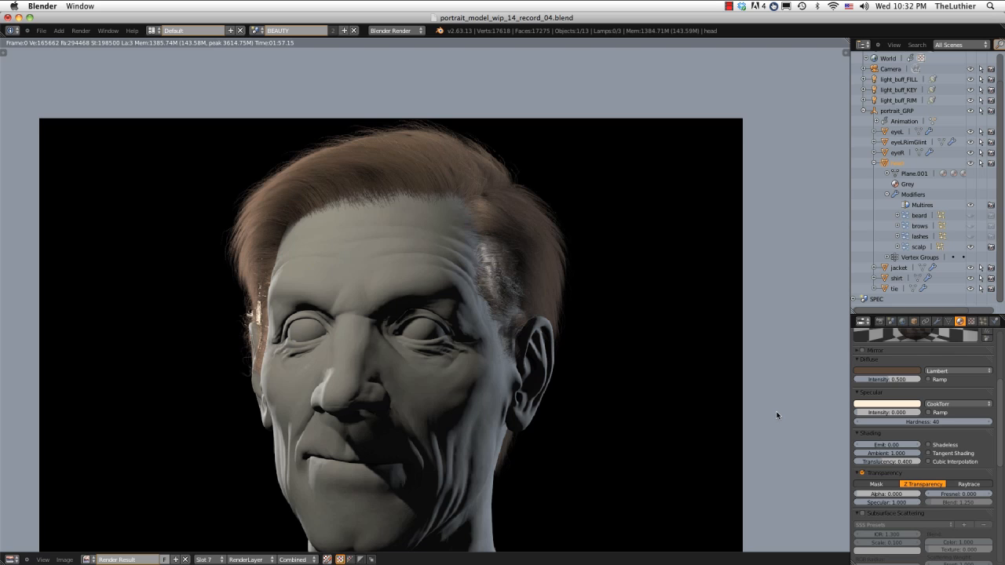
Return to the 3D view of the scene and select the rim light, light_RIM, with all lights framed
left_click(12, 559)
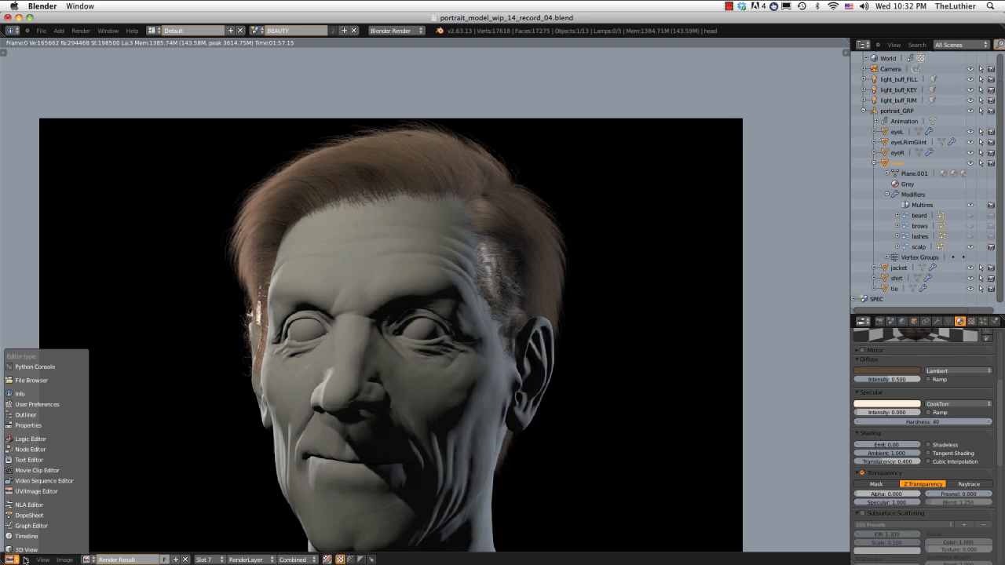
left_click(27, 550)
right_click(179, 253)
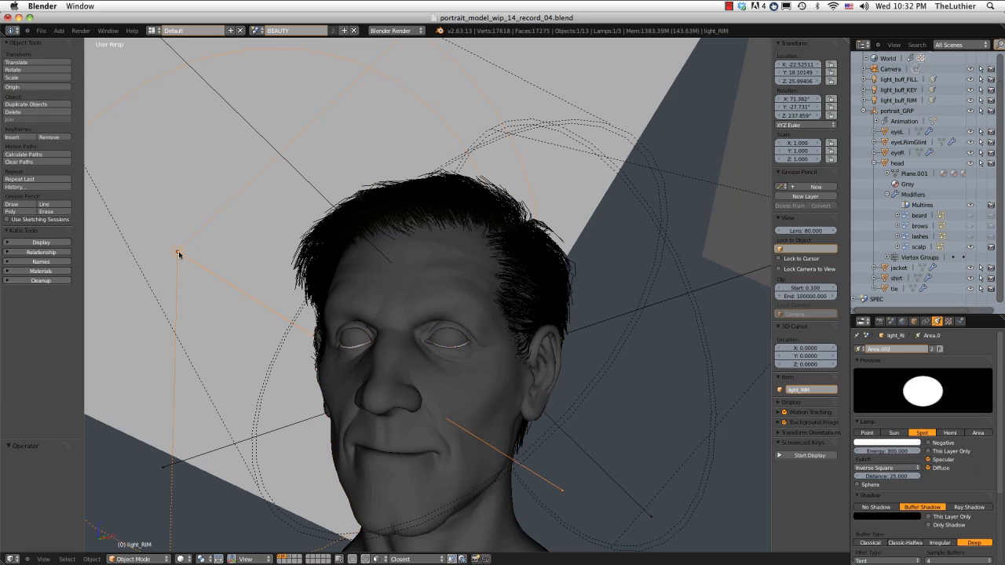
key("Home")
middle_click_drag(470, 139, 499, 206)
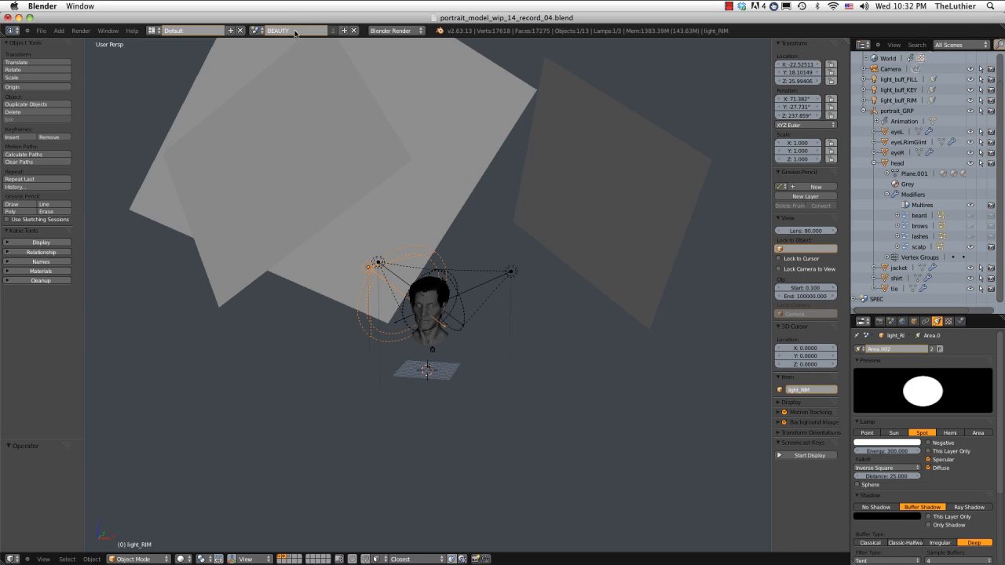
Check the lights around the head in the HAIR_BUFFER scene and light_RIM's object and lamp settings in the BEAUTY scene
left_click(257, 31)
left_click(275, 56)
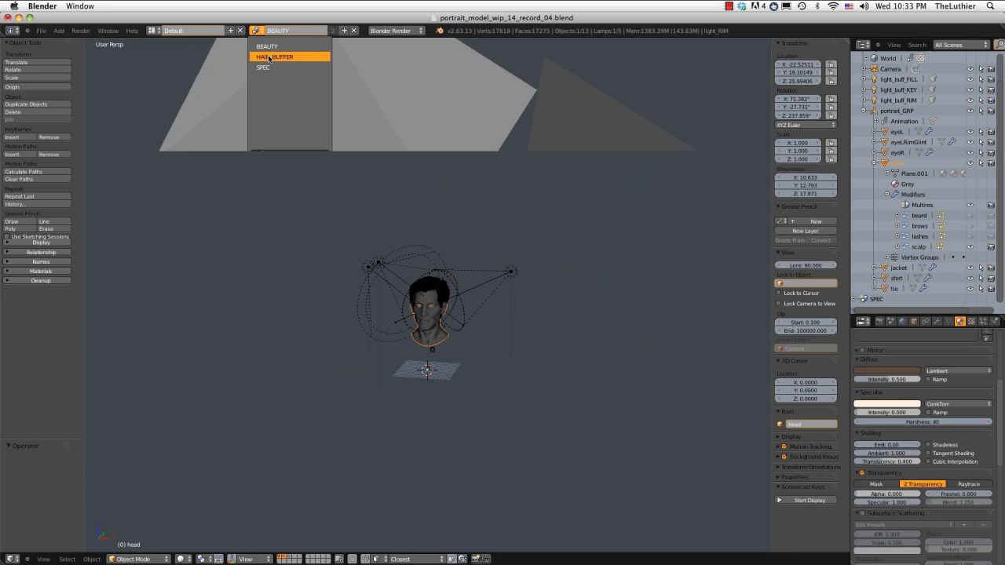
middle_click_drag(419, 252, 337, 236)
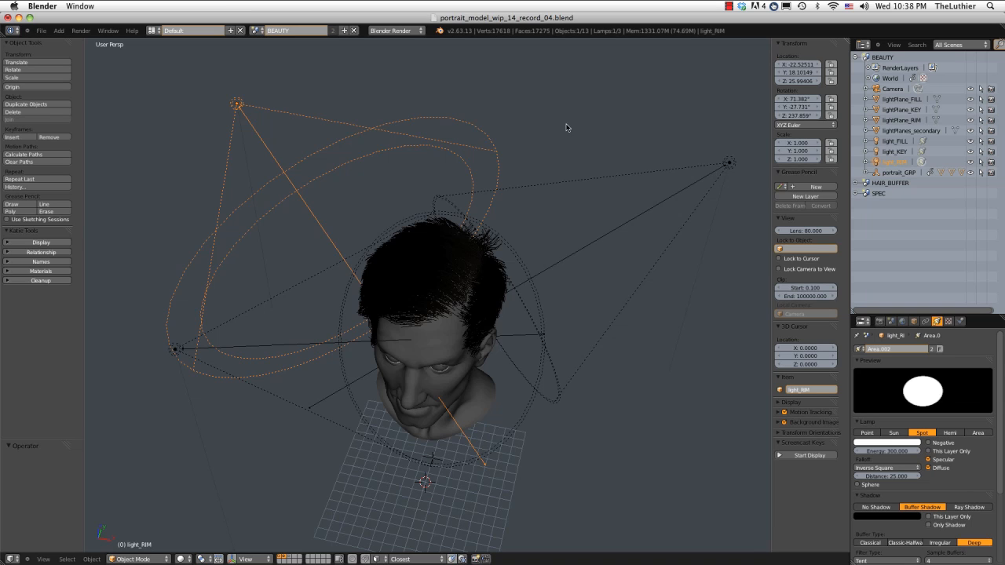
left_click(915, 321)
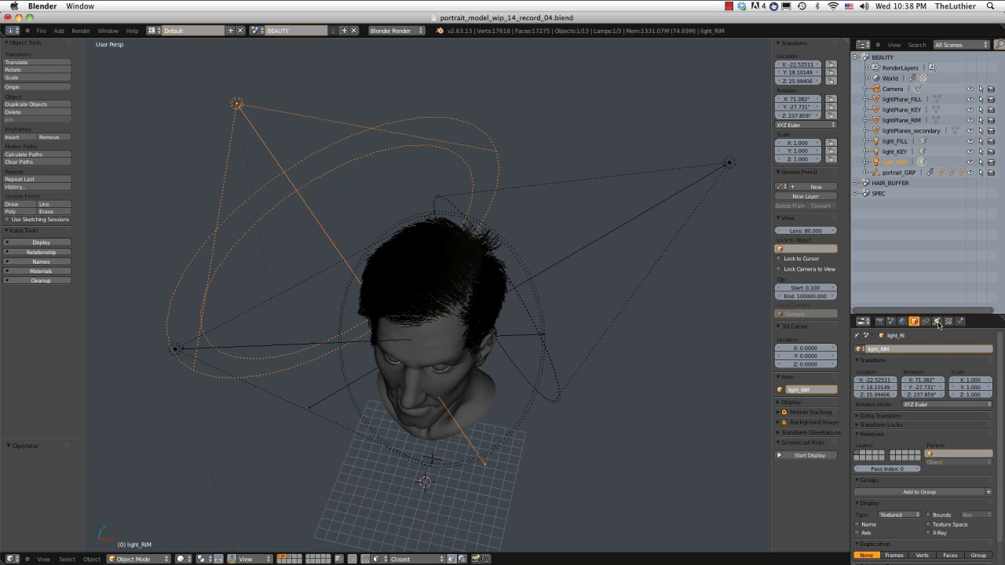
left_click(939, 324)
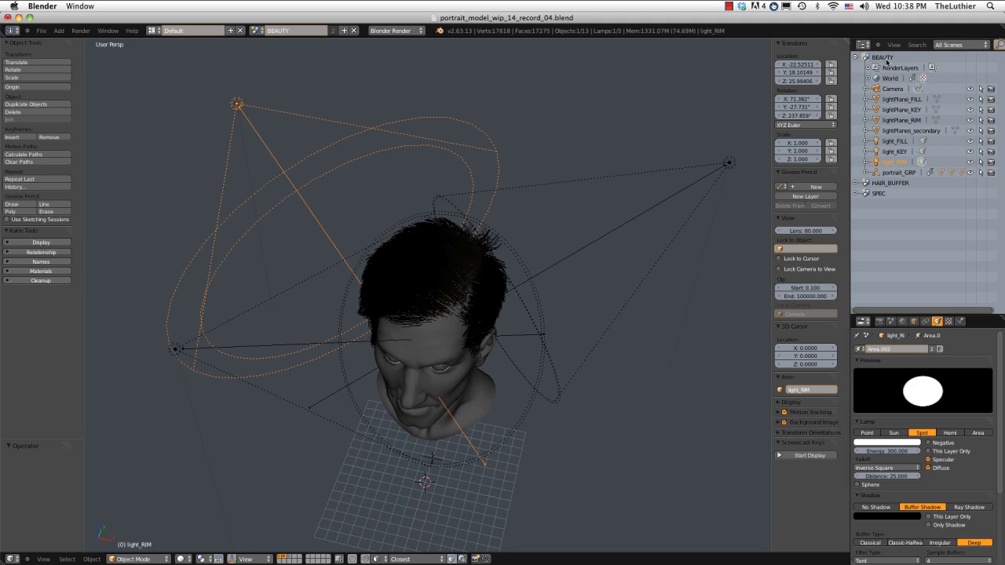
Compare the lamp and object settings of the key, fill and rim lights in the BEAUTY scene
left_click(894, 153)
left_click(894, 162)
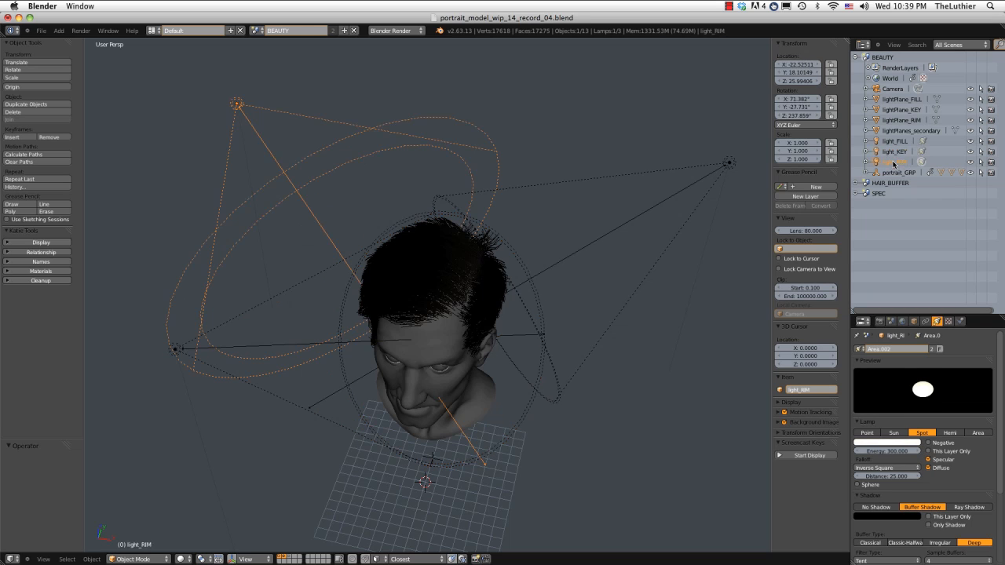
left_click(896, 151)
left_click(896, 142)
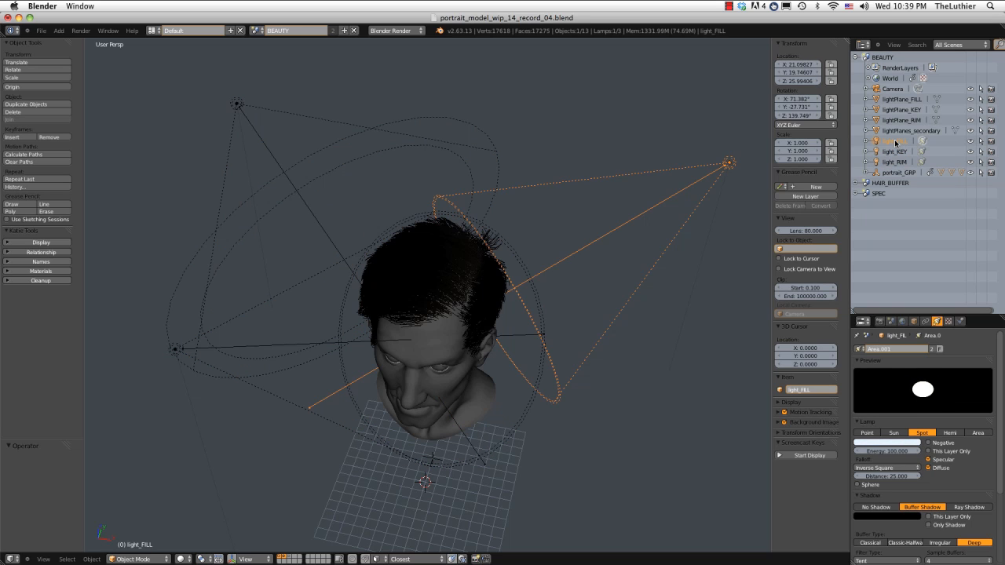
left_click(896, 151)
left_click(896, 162)
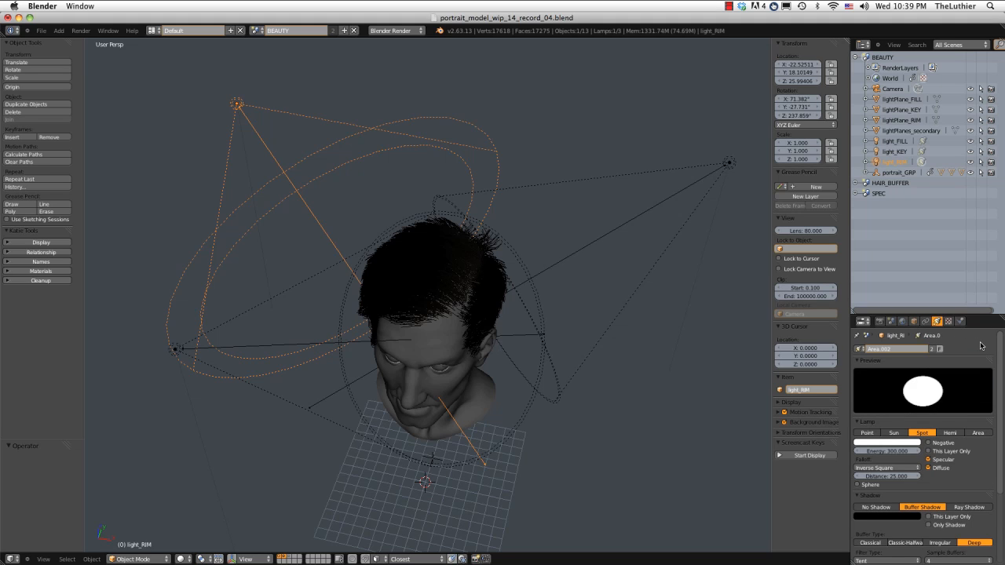
left_click(915, 322)
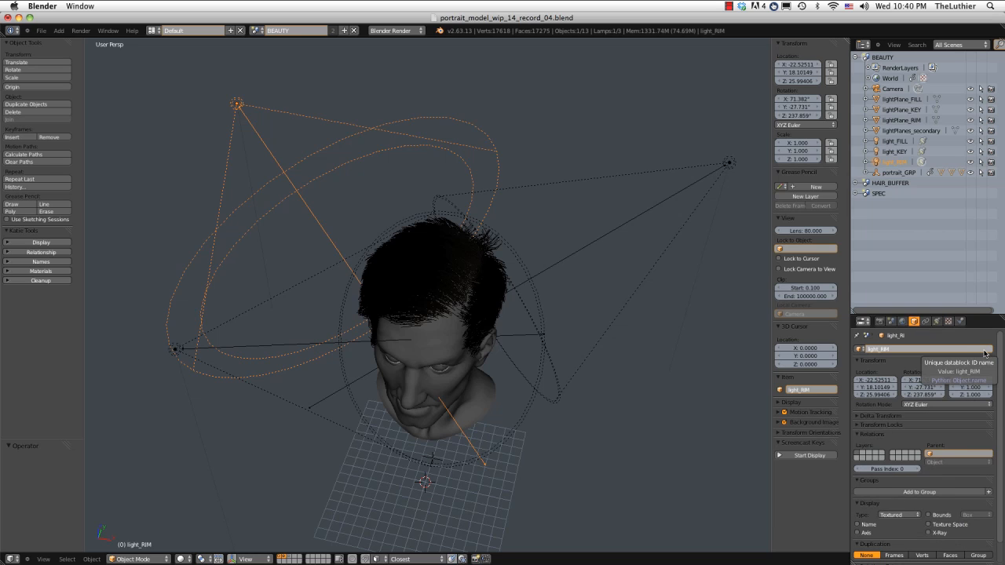
left_click(937, 322)
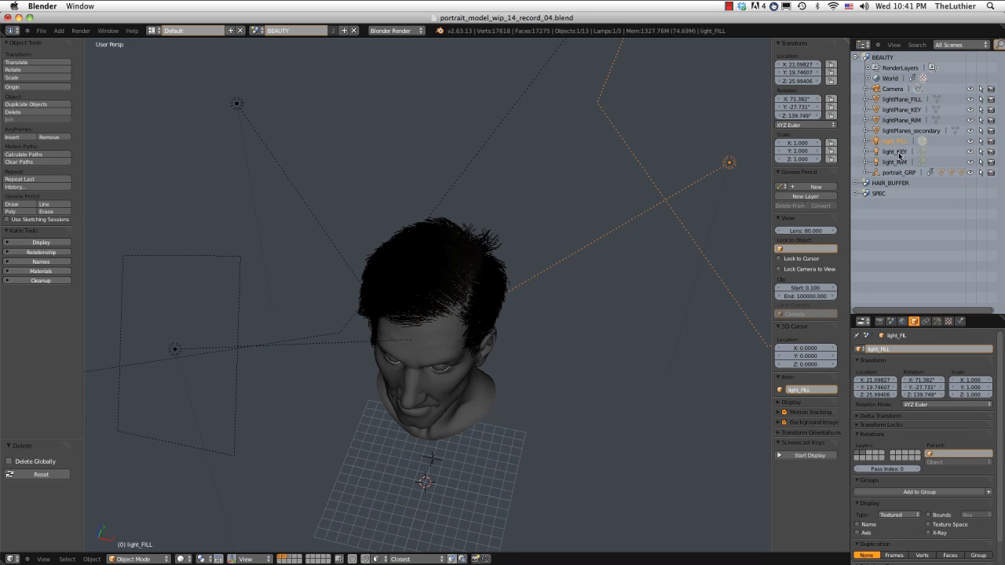
left_click(938, 322)
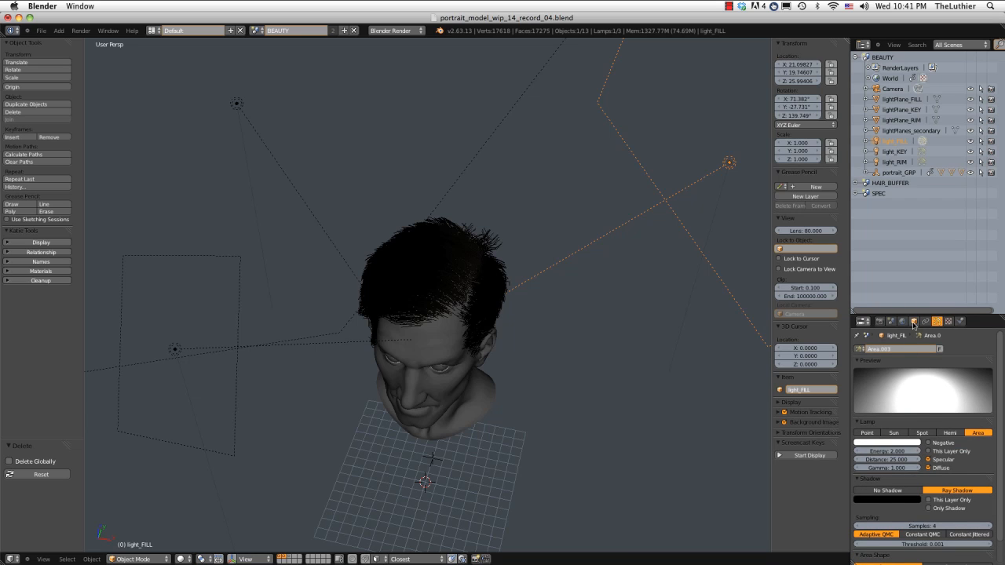
left_click(915, 322)
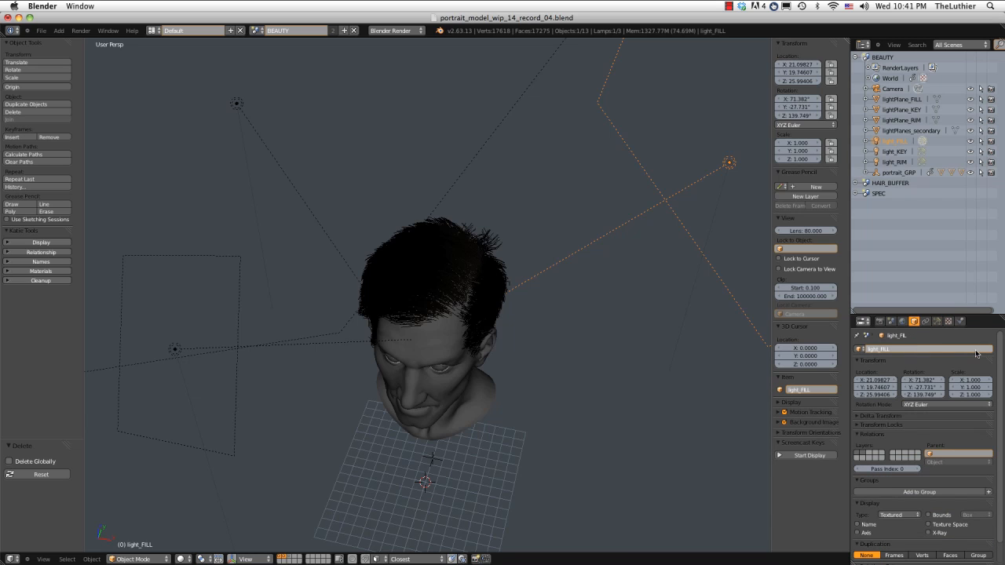
Collapse BEAUTY and expand HAIR_BUFFER in the outliner, and make HAIR_BUFFER the active scene
left_click(856, 58)
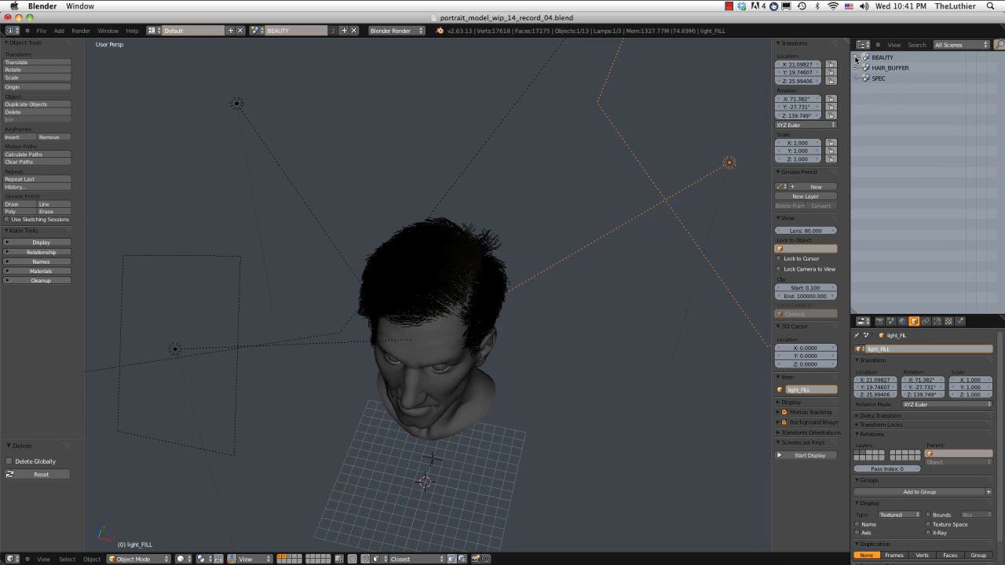
left_click(857, 68)
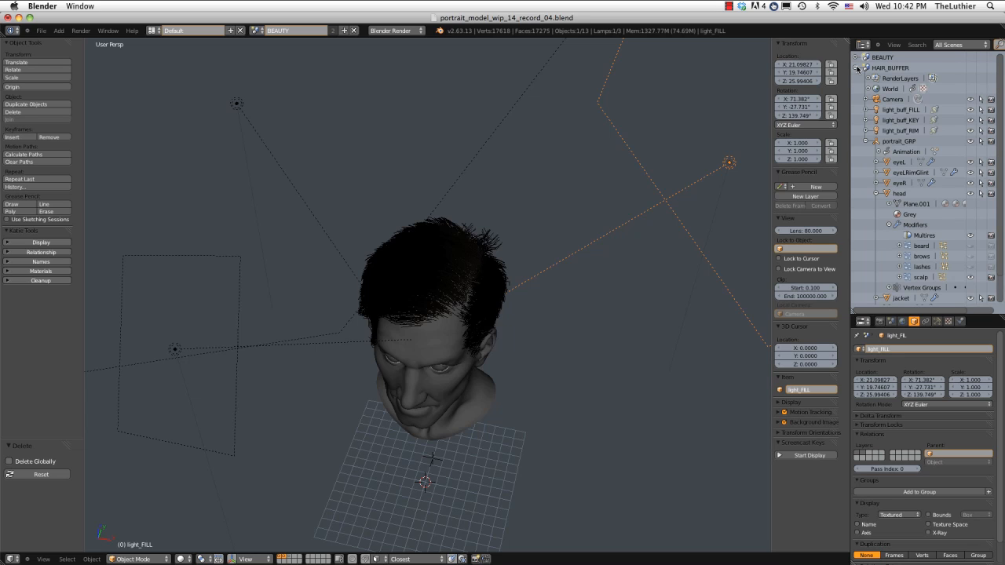
middle_click_drag(590, 191, 591, 143)
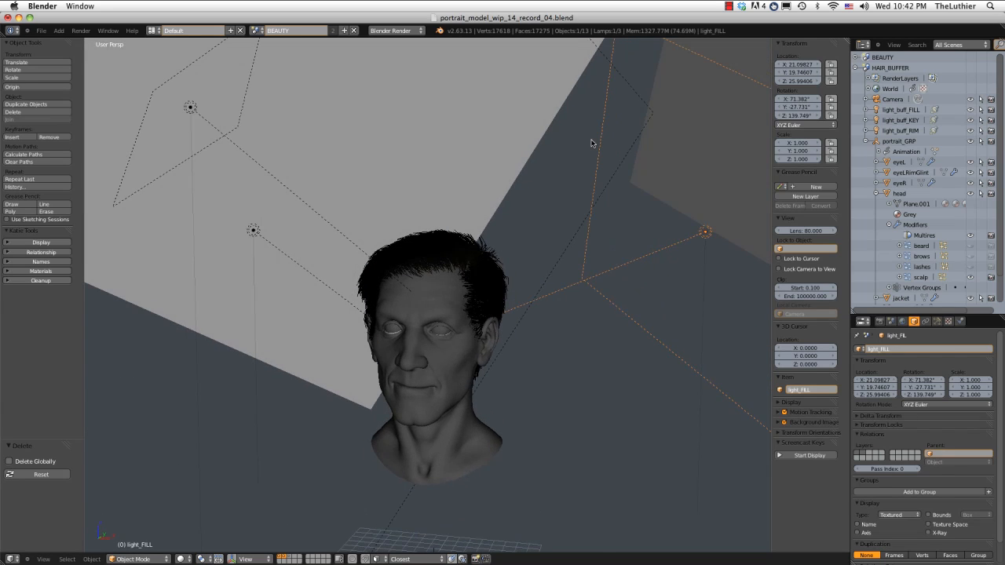
left_click(257, 30)
key("Return")
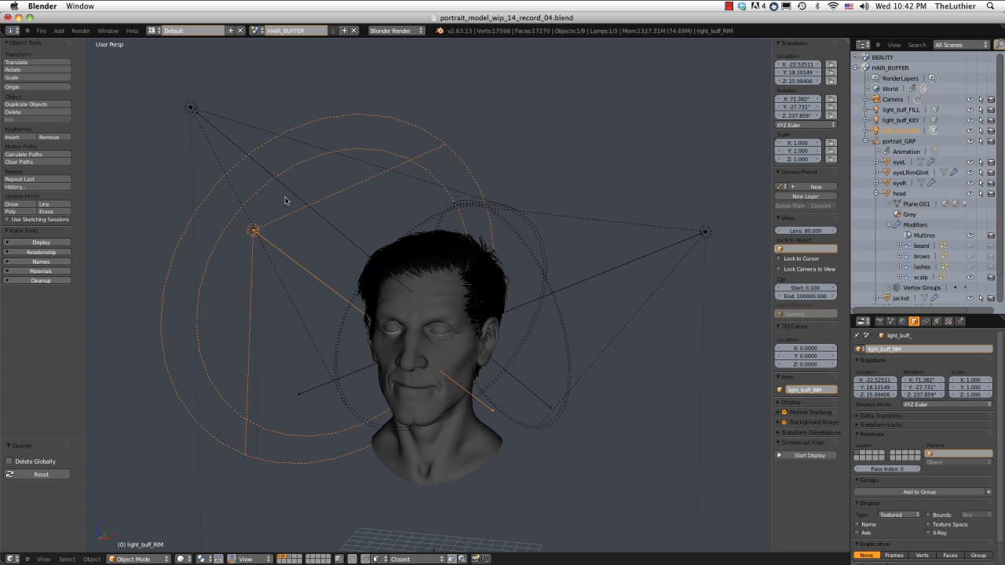
Duplicate the light_buff_RIM spot light in place
middle_click_drag(410, 170, 413, 196)
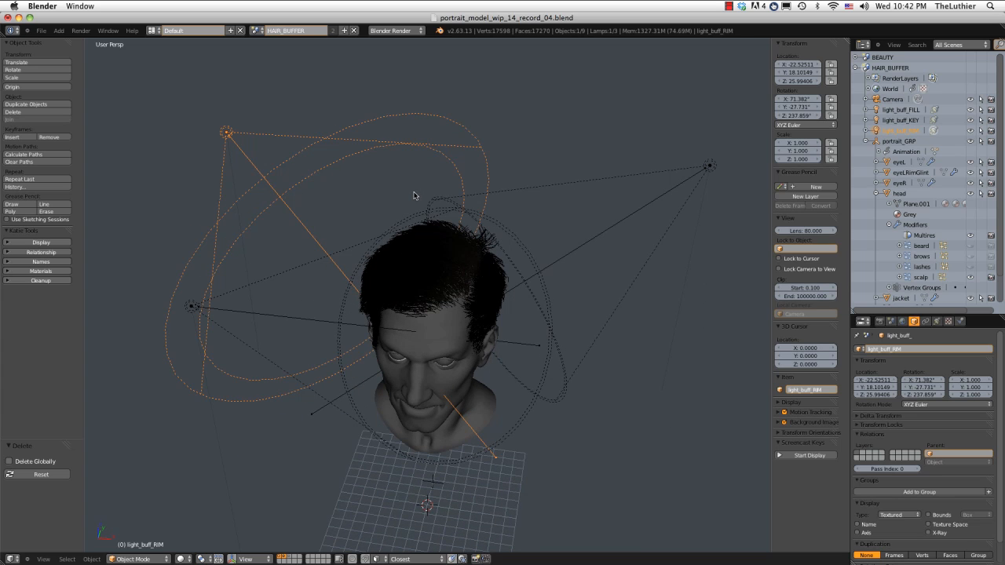
key("shift+d")
right_click(432, 186)
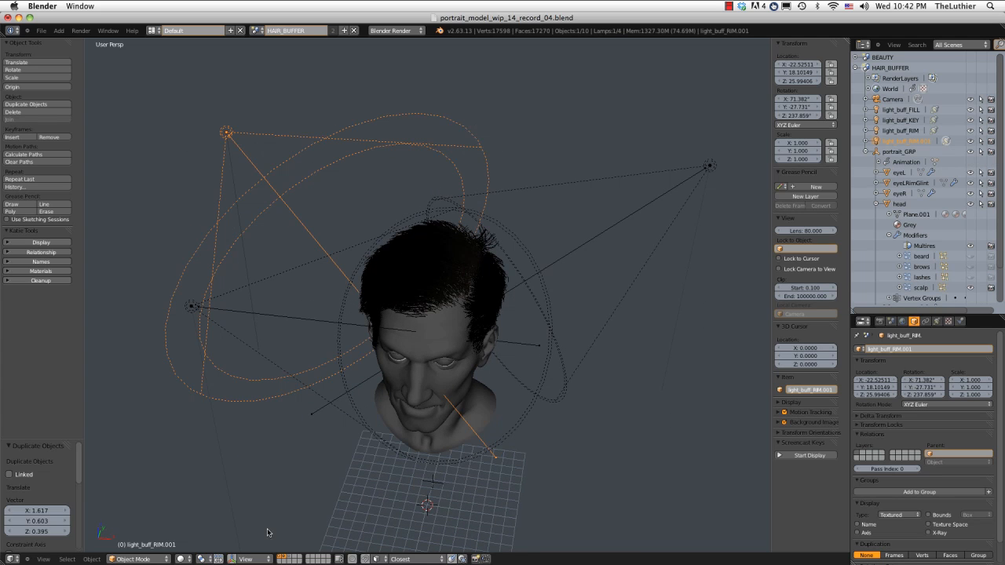
Rotate the duplicated light on the global Z axis around the 3D cursor to behind the head, with a Z rotation of about 193°
left_click(203, 559)
left_click(248, 534)
middle_click_drag(545, 220, 545, 252)
key("r")
key("z")
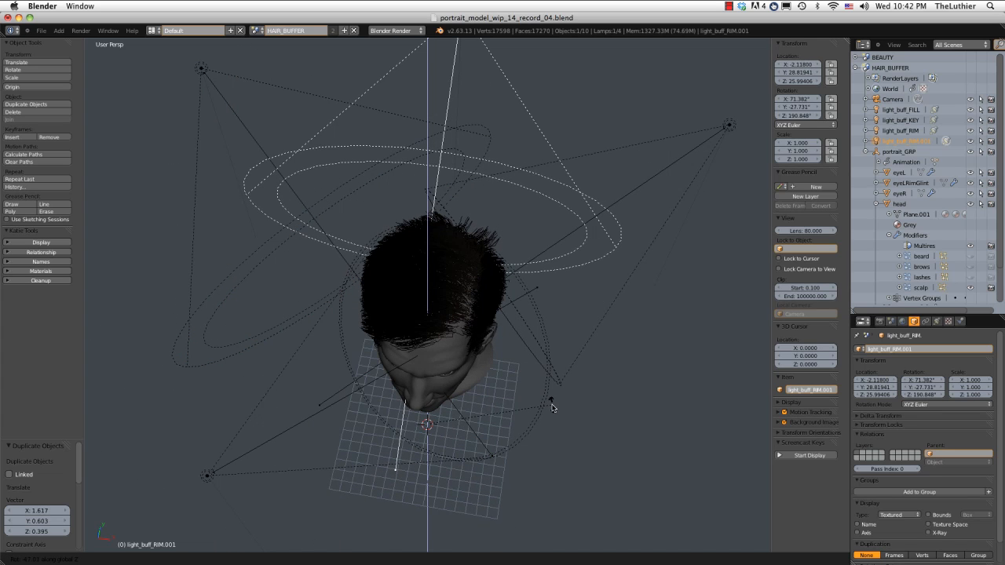
left_click(545, 387)
middle_click_drag(545, 387, 462, 271)
key("r")
key("z")
left_click(573, 304)
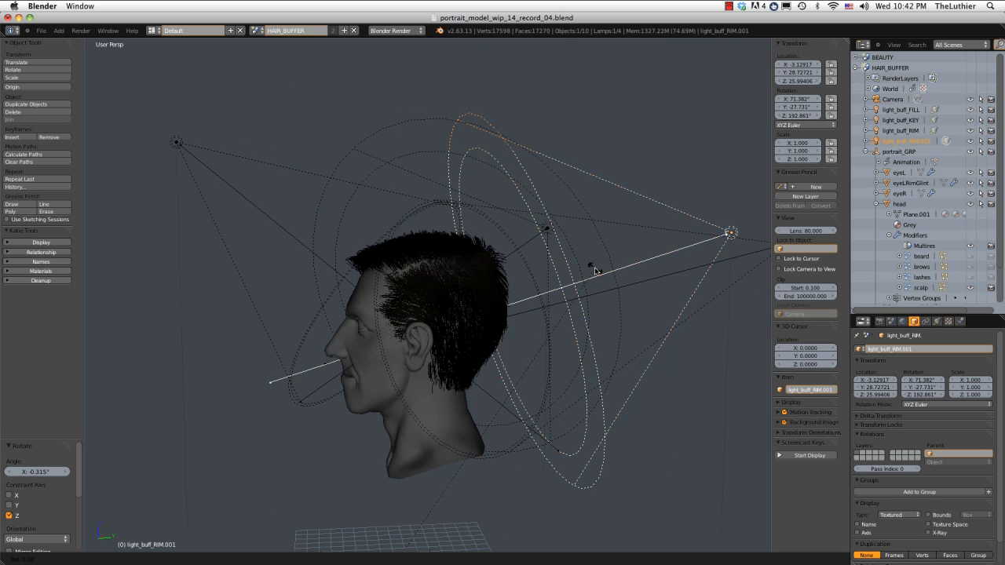
Rotate the back light around the global X axis to about 65.7° and raise it about 1.16 units along Z
key("r")
key("x")
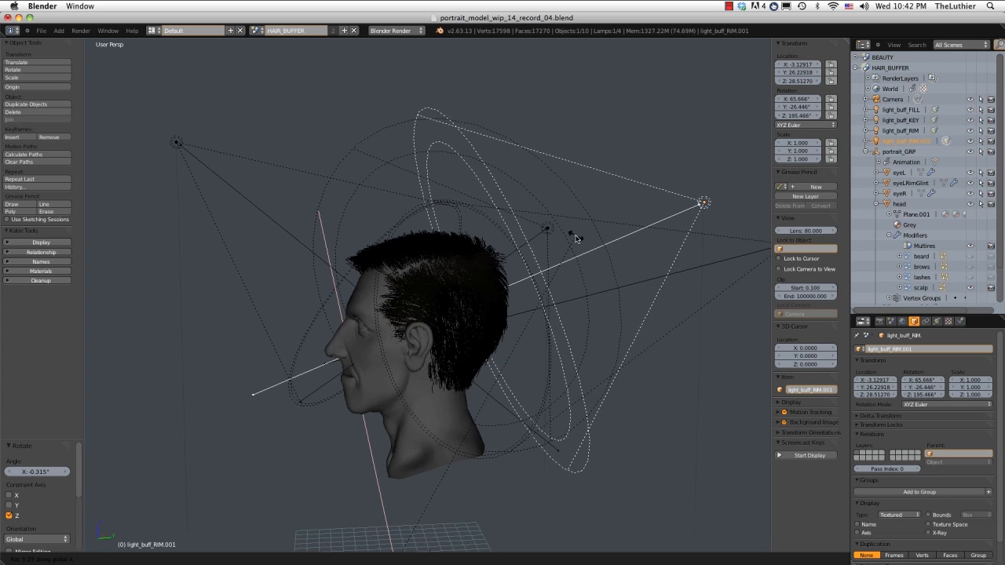
right_click(575, 238)
key("g")
key("z")
left_click(589, 233)
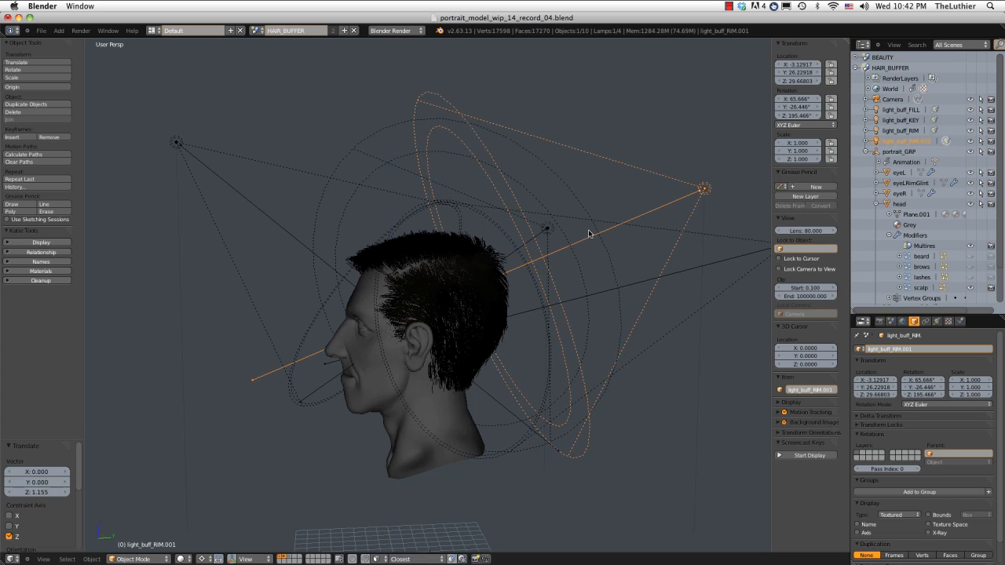
Set the back light's energy to 100 and its falloff to Inverse Linear
middle_click_drag(641, 268, 658, 311)
left_click(938, 322)
scroll(633, 297, "up", 1)
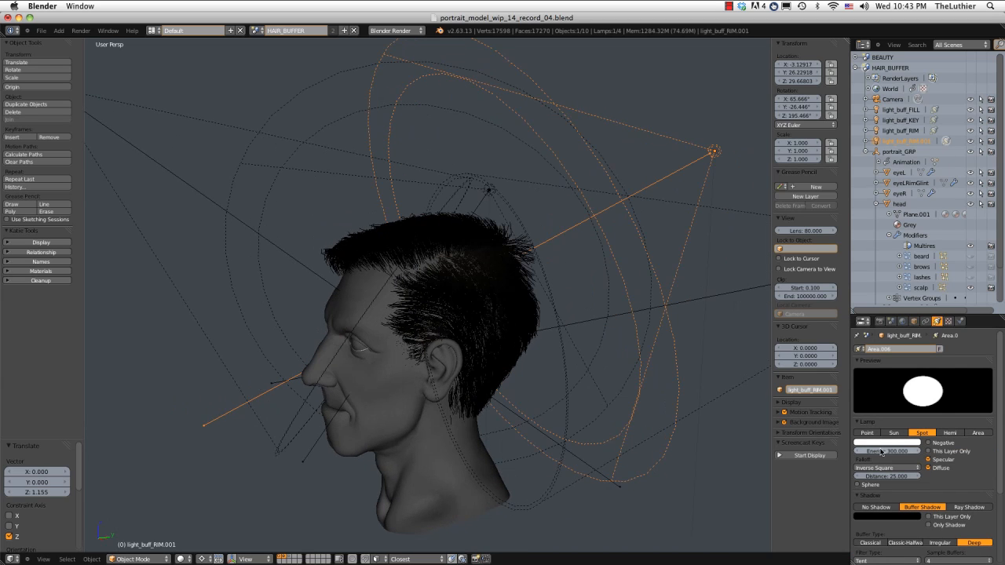
left_click(881, 451)
key("Return")
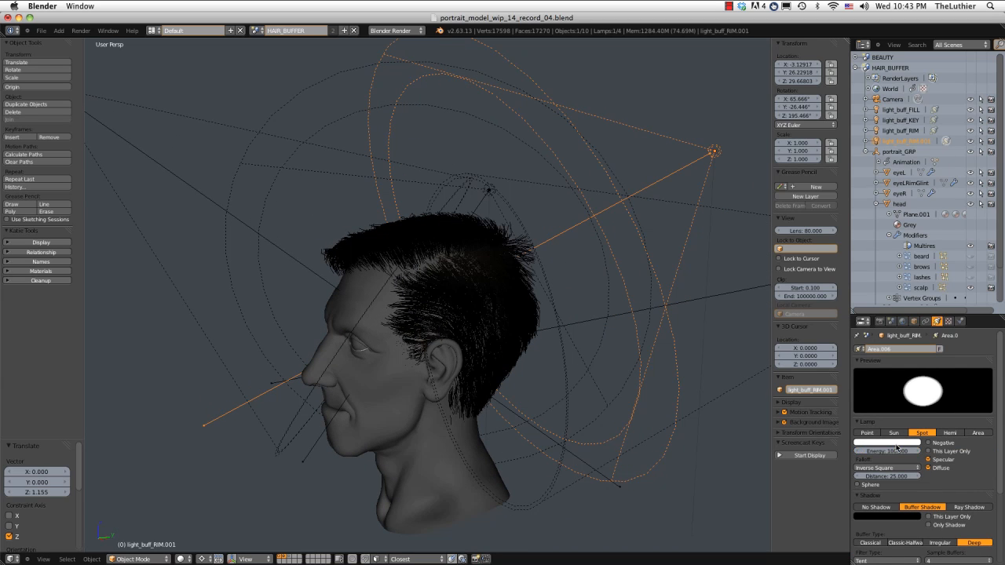
left_click(883, 468)
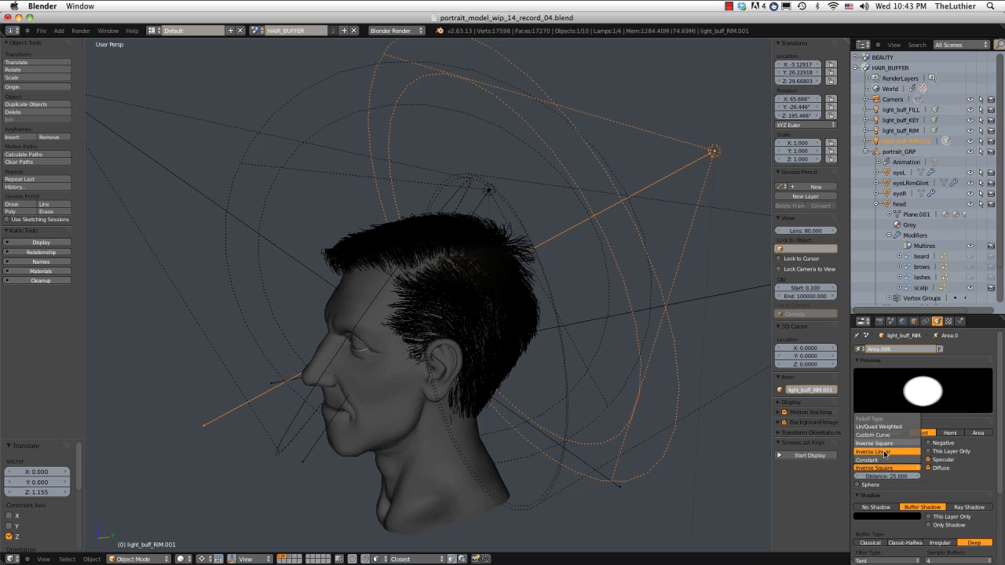
left_click(884, 452)
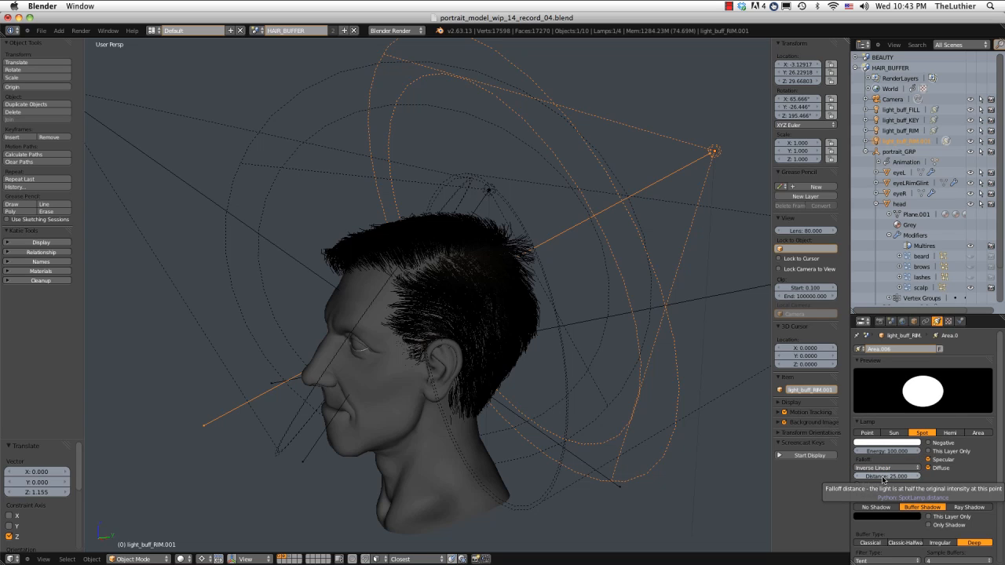
Set the back light's deep shadow buffer samples to 4
scroll(927, 473, "down", 1)
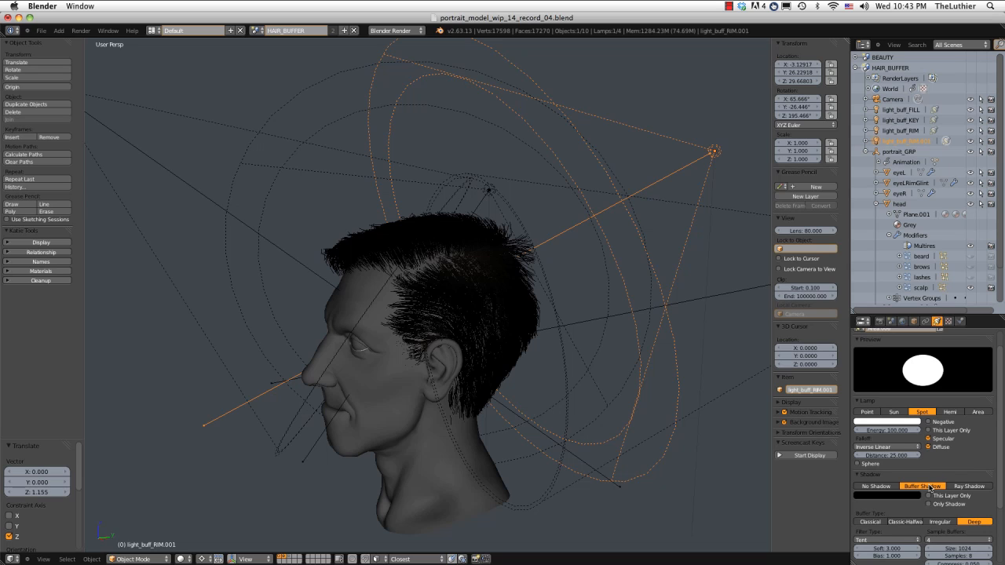
scroll(930, 487, "down", 1)
scroll(961, 504, "down", 3)
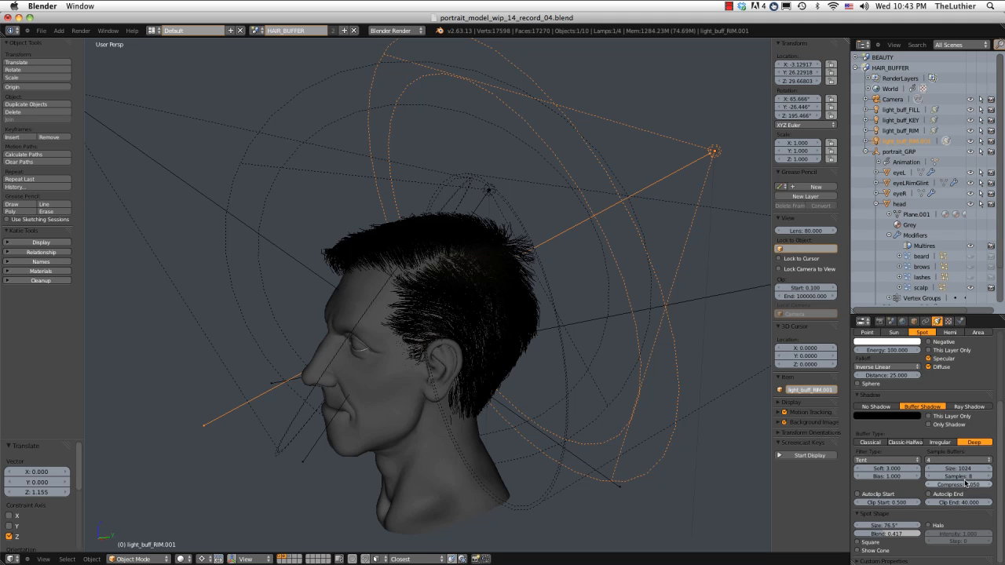
left_click(965, 478)
type("4")
key("Return")
Render the HAIR_BUFFER scene through the camera and examine the back light's effect on the hair
middle_click_drag(566, 384, 626, 345)
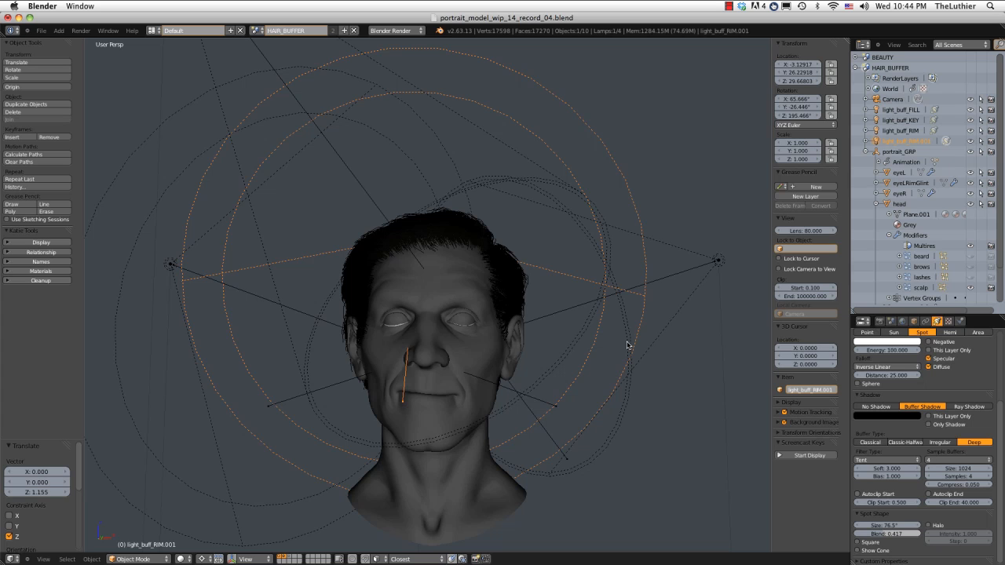
key("KP_0")
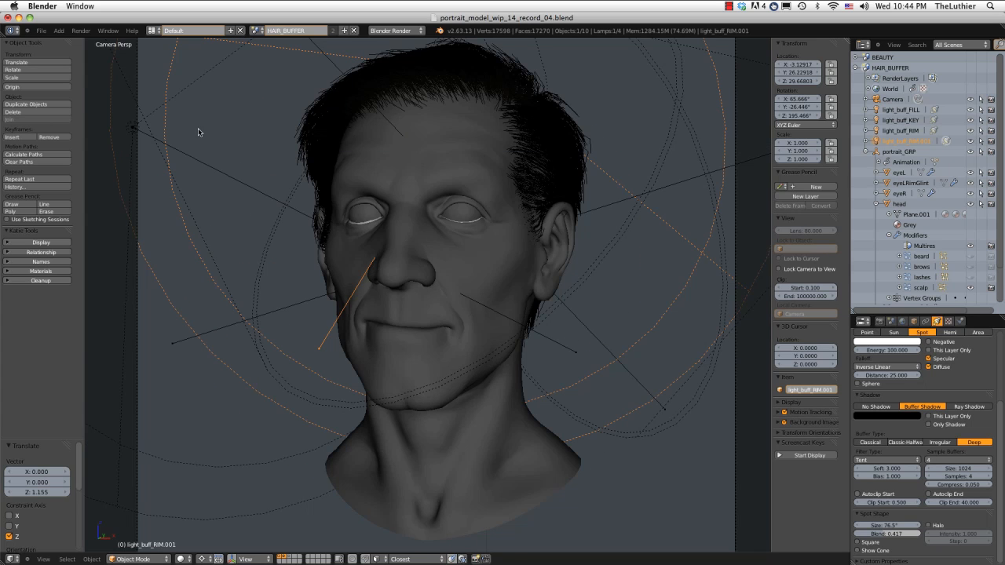
key("F12")
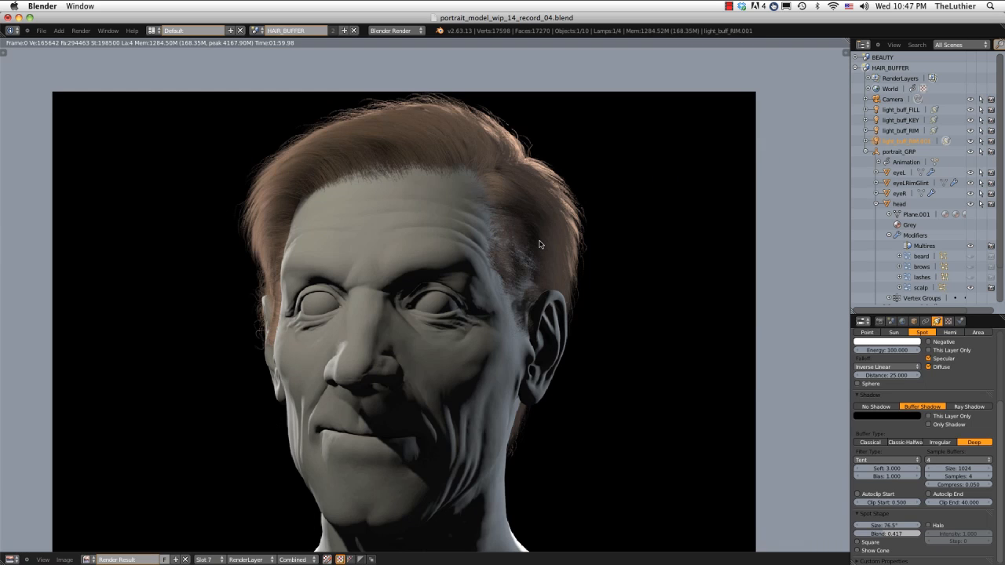
scroll(539, 244, "up", 2)
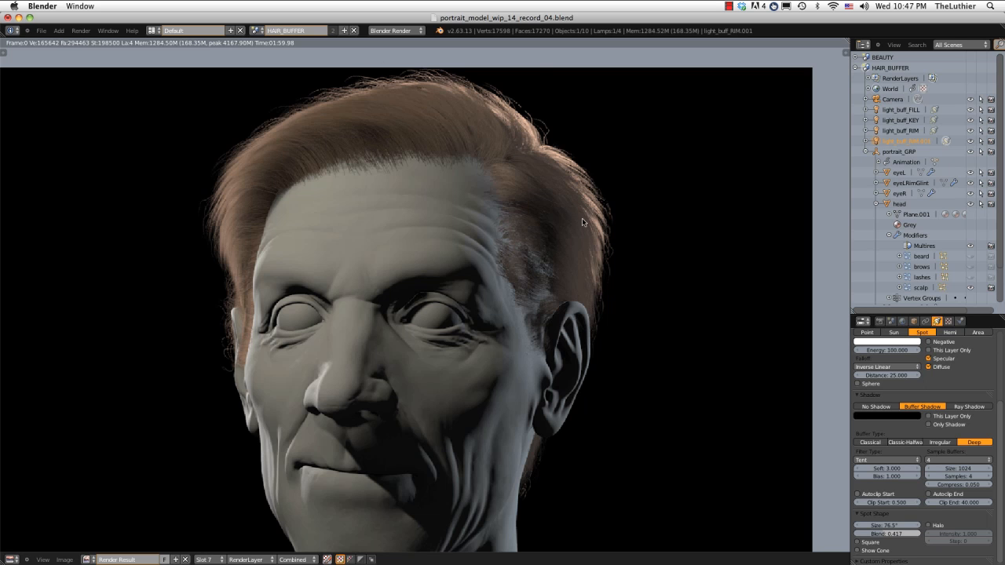
scroll(617, 275, "down", 1)
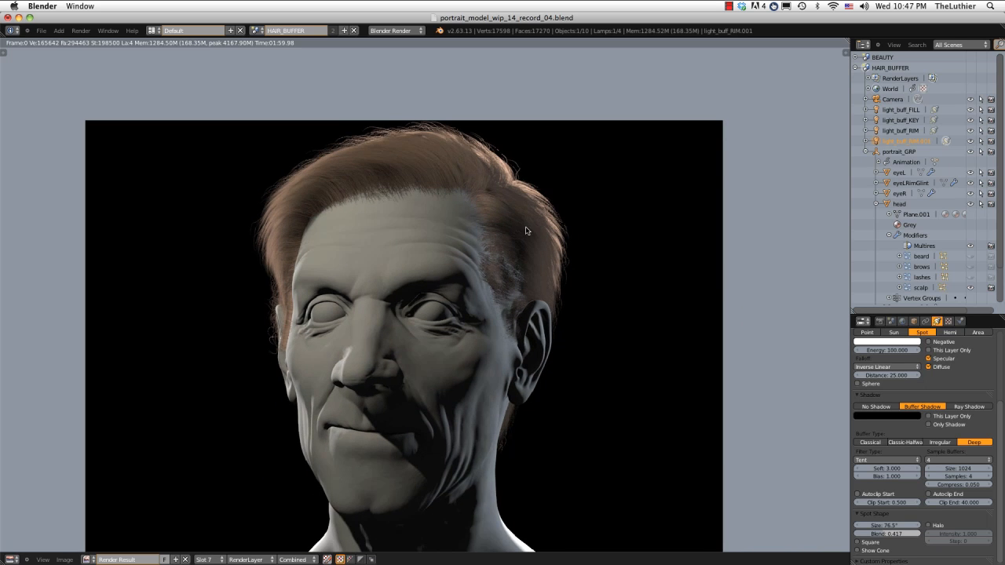
key("Escape")
Rotate the back light about -3.4° around the global X axis and lower it about 0.98 units along Z
middle_click_drag(530, 231, 552, 186)
scroll(519, 229, "down", 3)
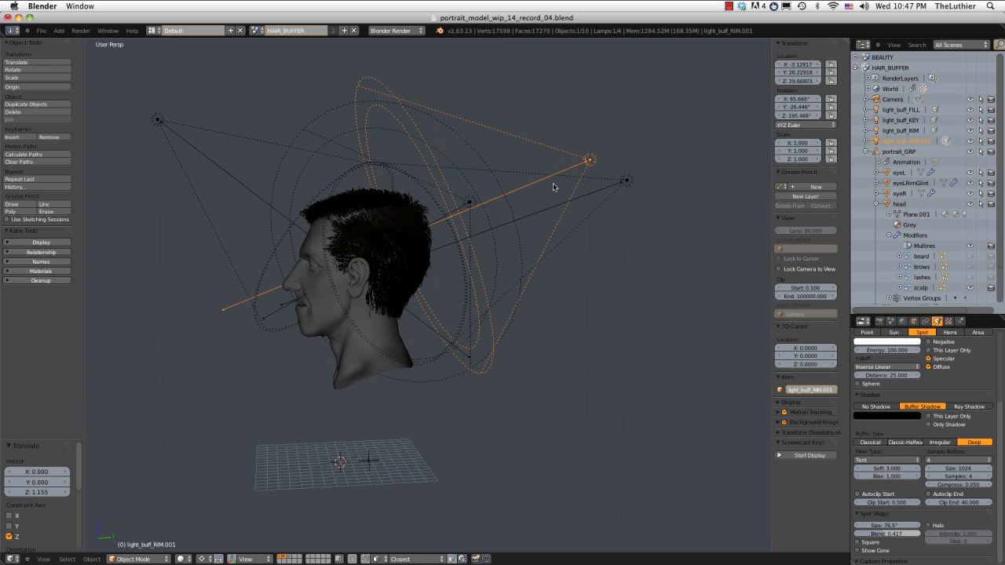
key("r")
key("x")
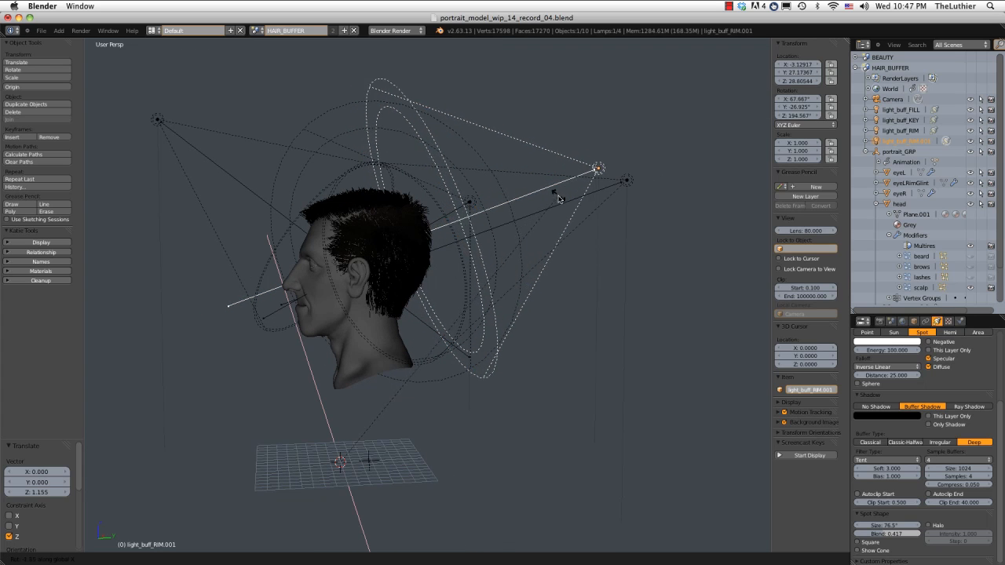
left_click(569, 200)
key("g")
key("z")
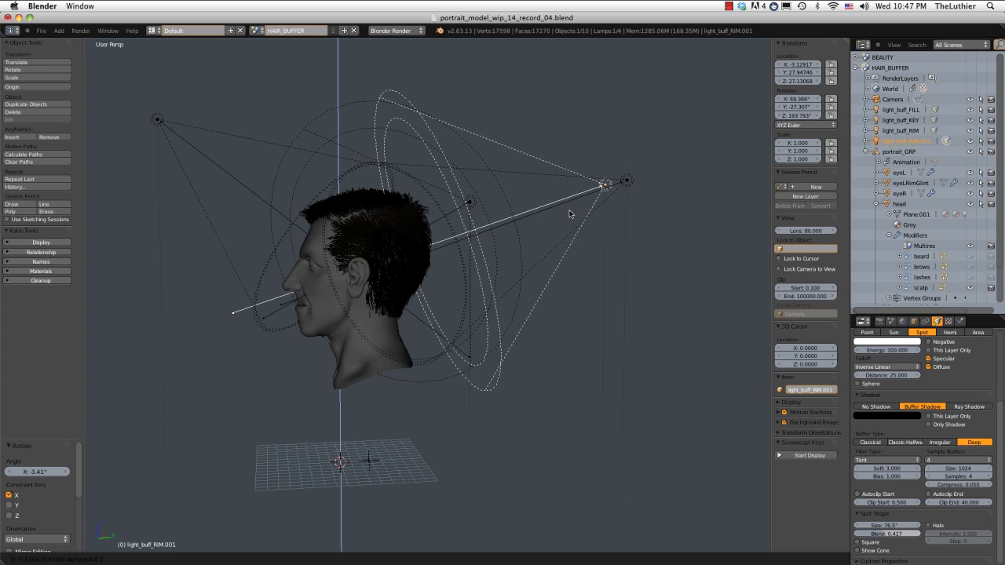
left_click(573, 207)
Rotate the back light about another -3.1° around the global X axis and lower it about 0.15 units along Z
key("g")
key("z")
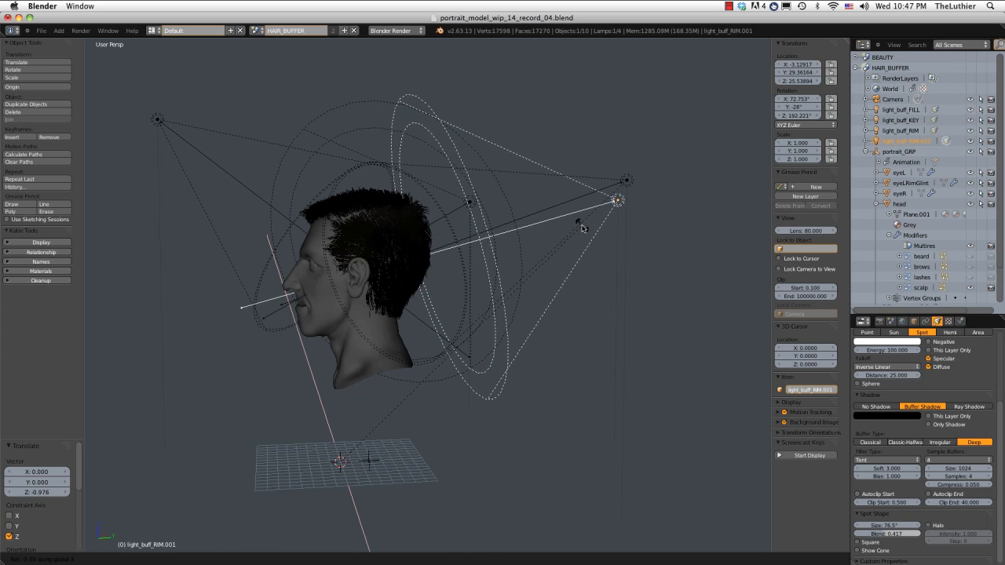
key("Escape")
key("g")
key("z")
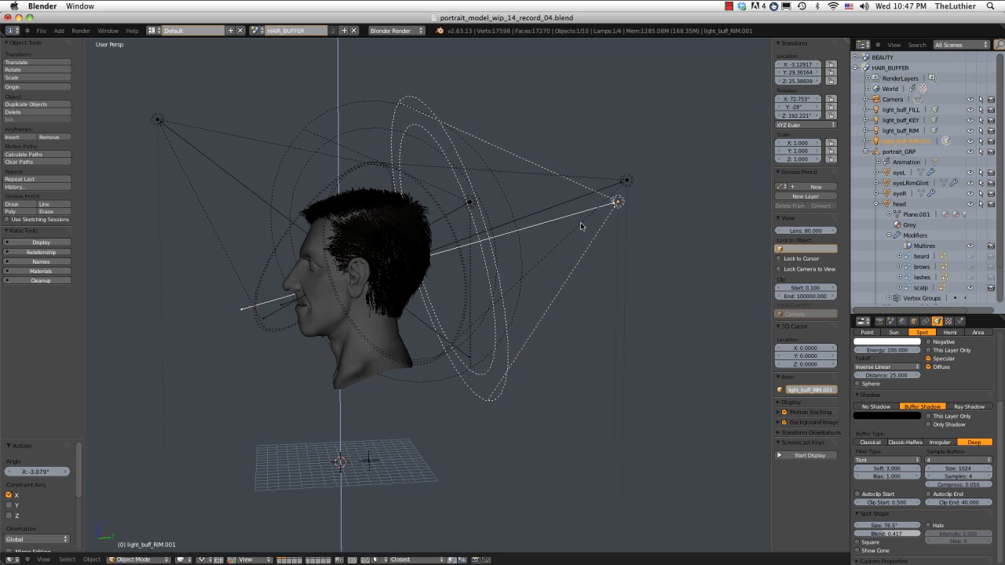
left_click(581, 223)
Compare the renders stored in slots 6 and 7, examining the hair at the temple, above the ear and along the silhouette
middle_click_drag(581, 222, 605, 219)
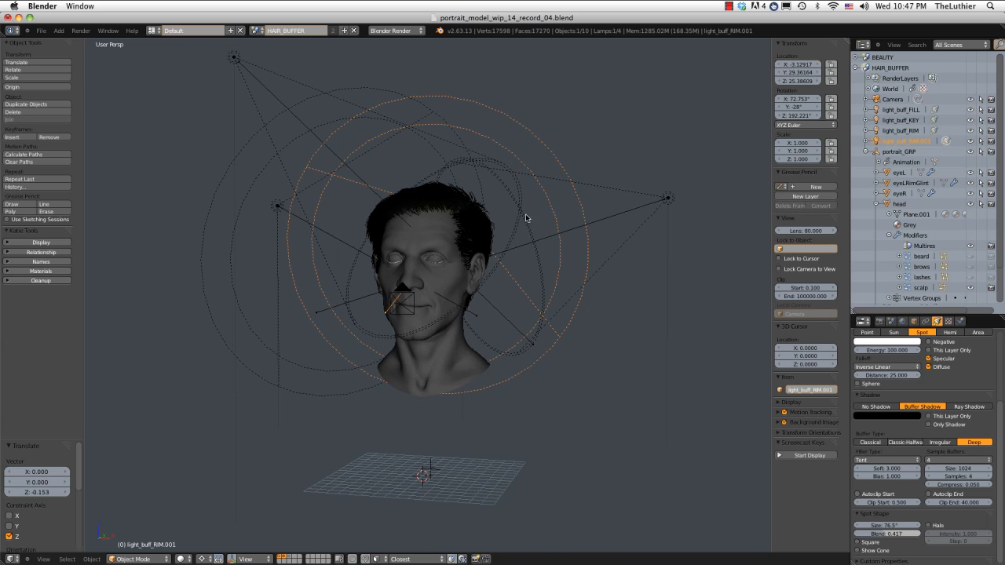
scroll(527, 219, "up", 3)
left_click(9, 560)
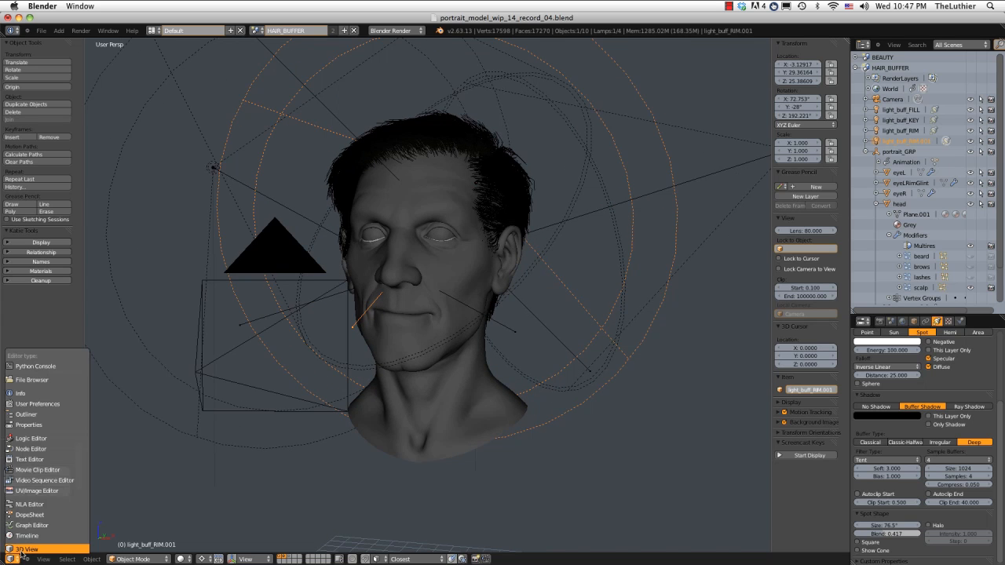
left_click(35, 498)
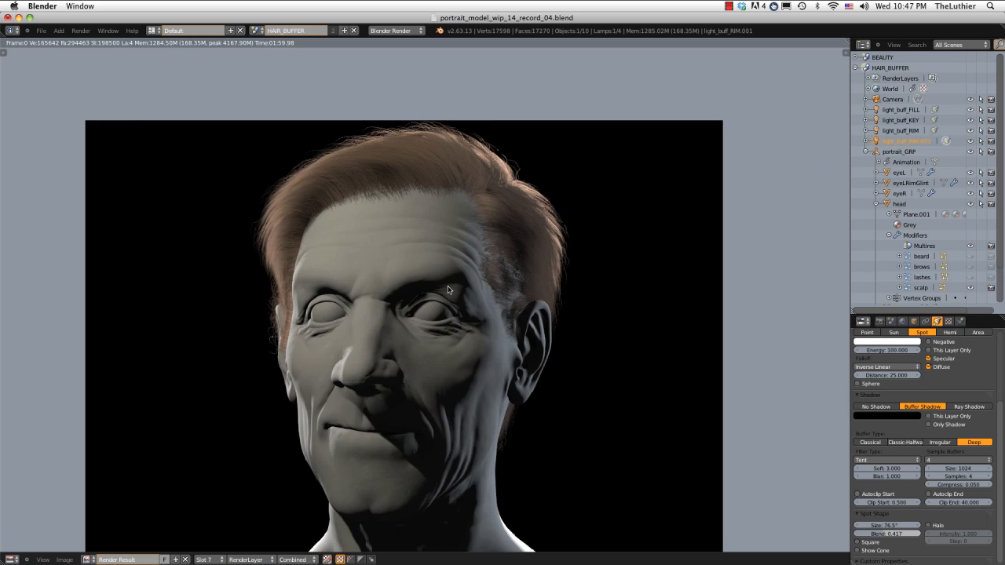
scroll(448, 290, "up", 6)
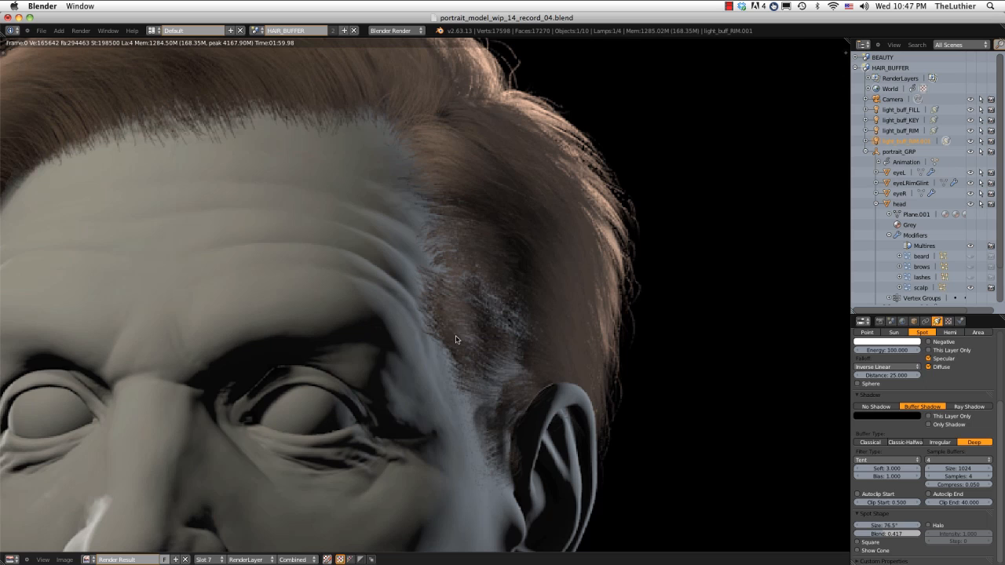
left_click(218, 559)
left_click(206, 560)
left_click(212, 496)
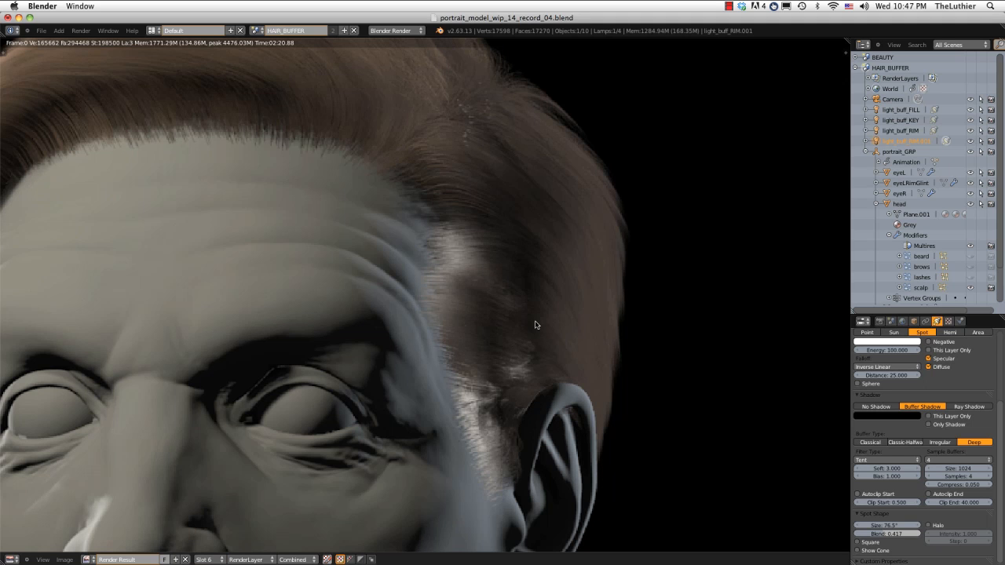
scroll(535, 324, "down", 1)
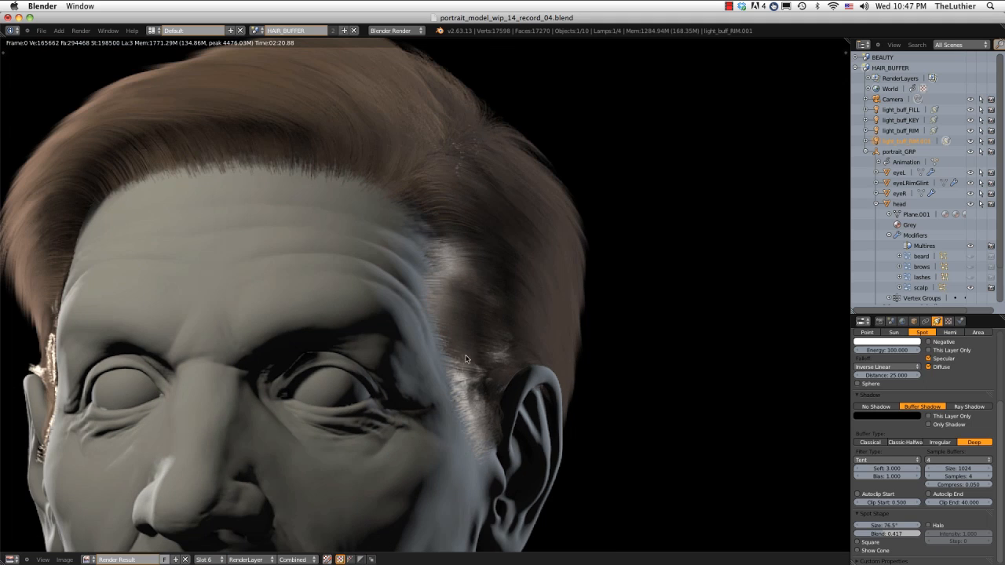
left_click(207, 560)
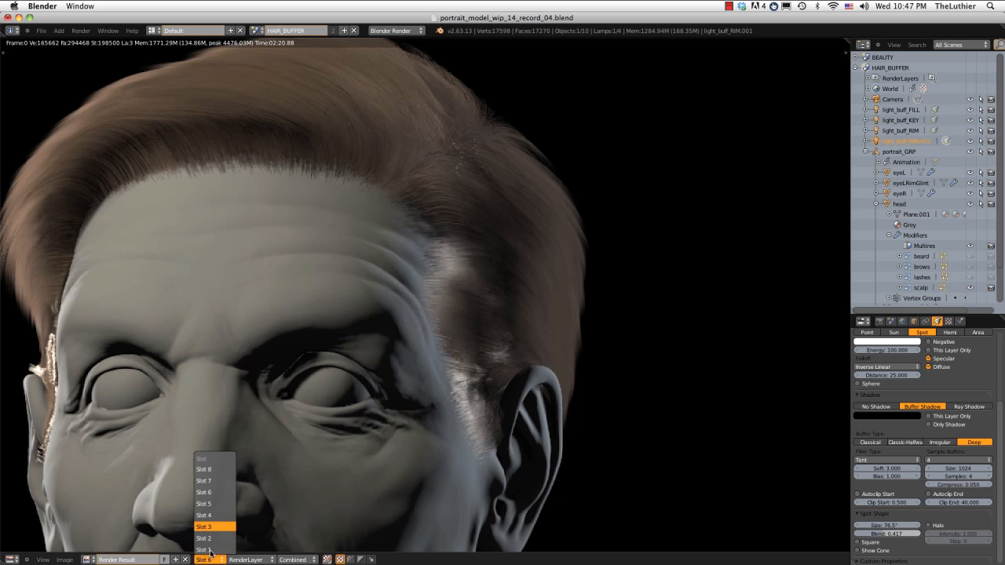
left_click(220, 483)
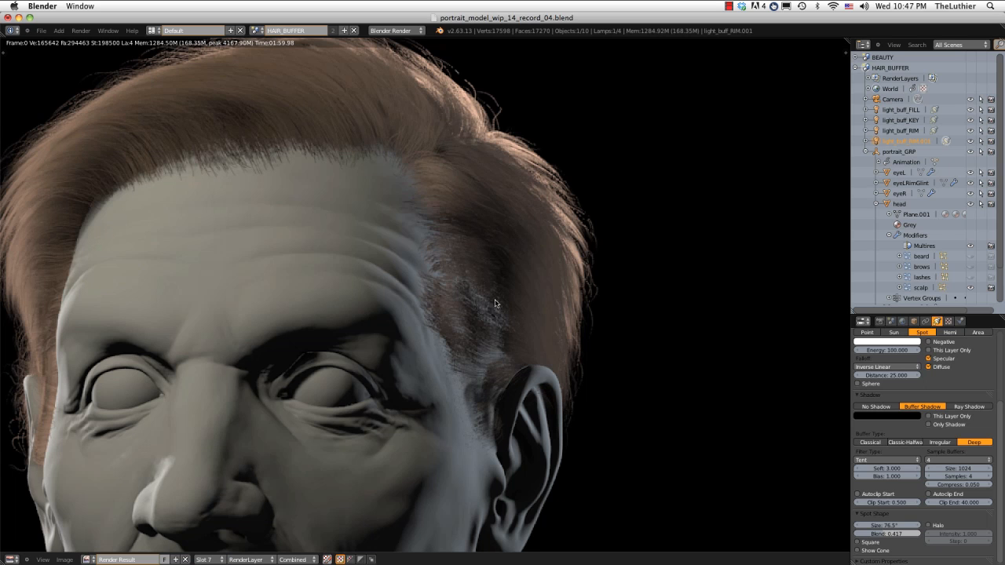
scroll(499, 318, "down", 2)
middle_click_drag(495, 317, 536, 271)
scroll(536, 271, "up", 1)
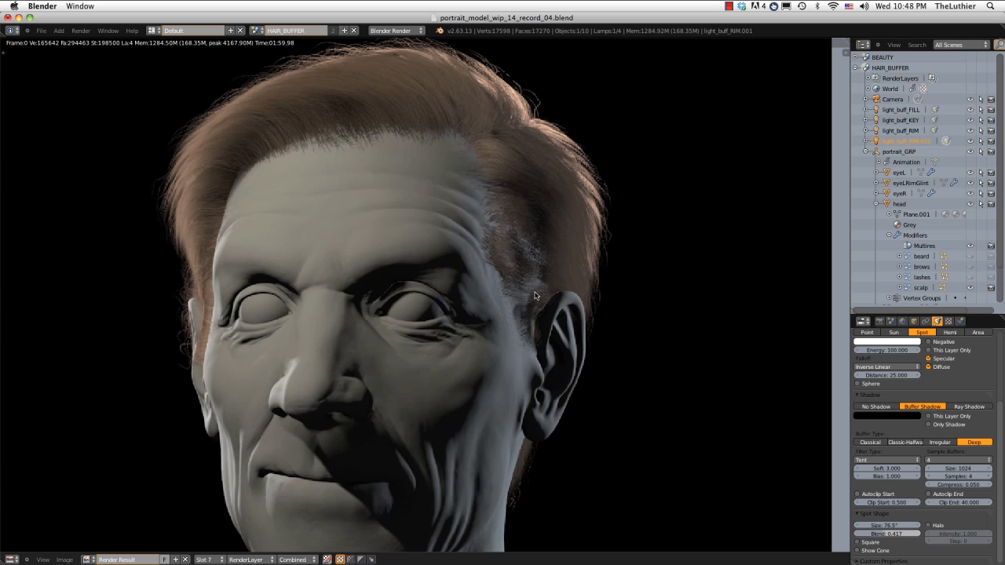
Add a new vertex group named scalp_roughness to the head mesh
left_click(6, 560)
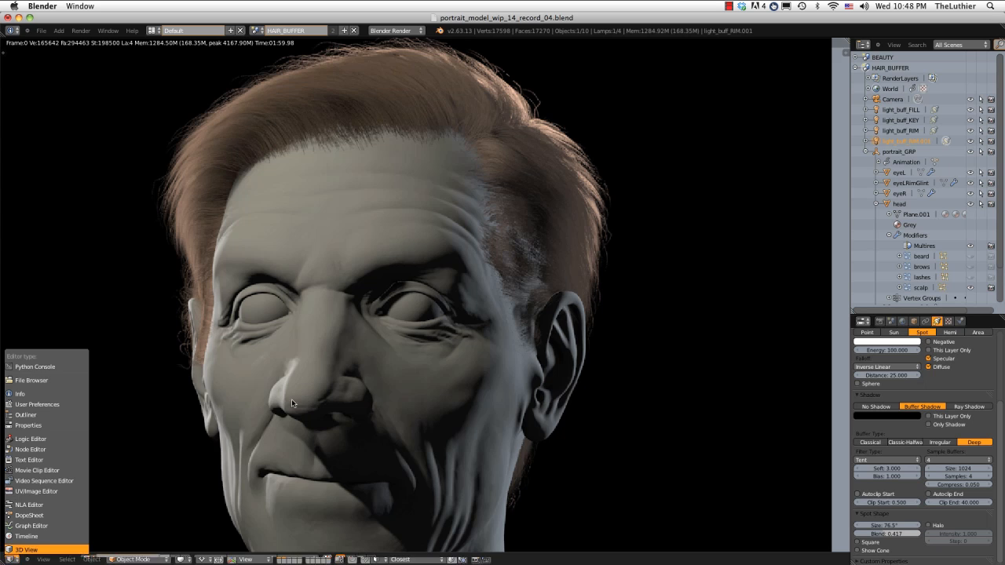
left_click(24, 551)
middle_click_drag(528, 284, 522, 334, "shift")
scroll(523, 334, "up", 1)
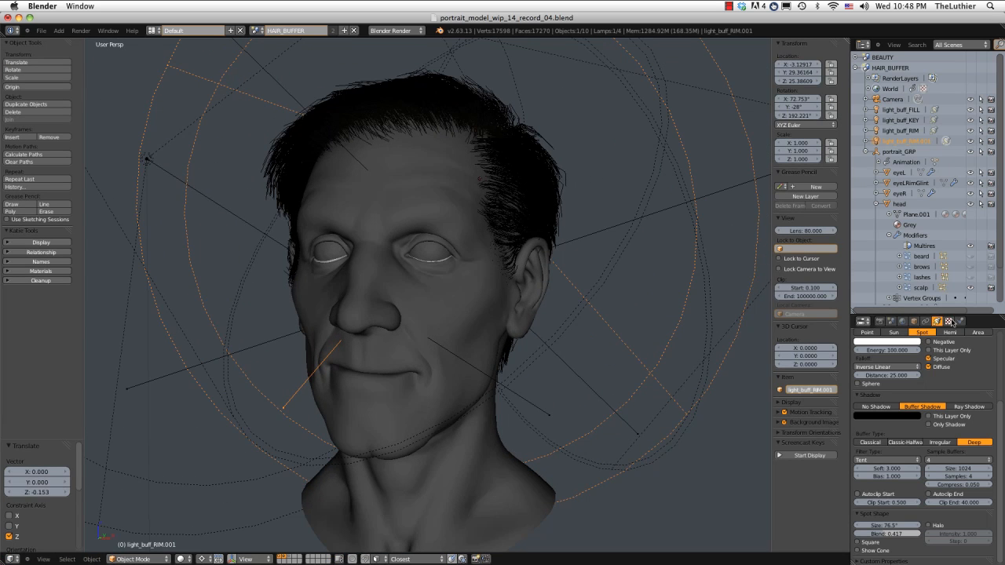
right_click(458, 246)
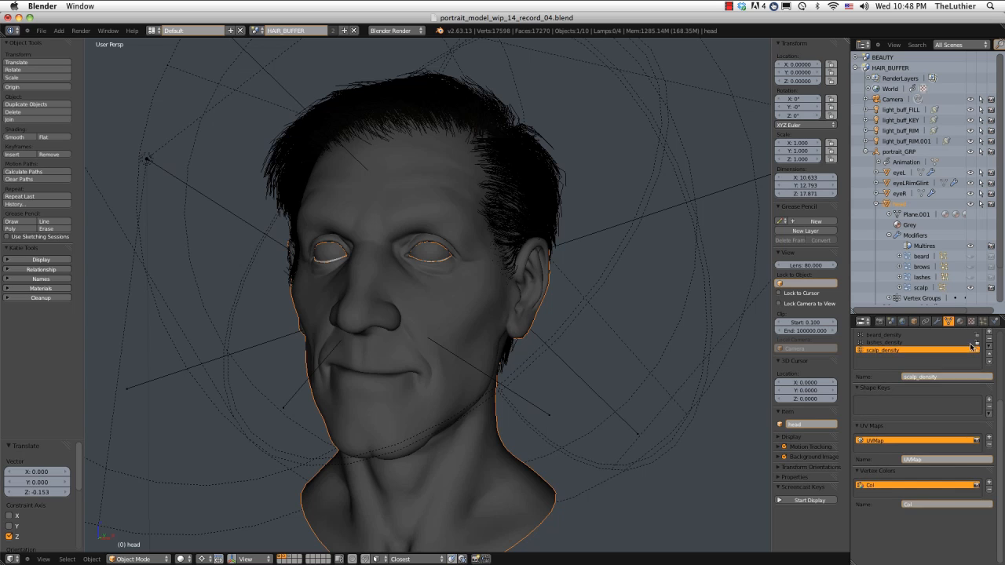
left_click(923, 377)
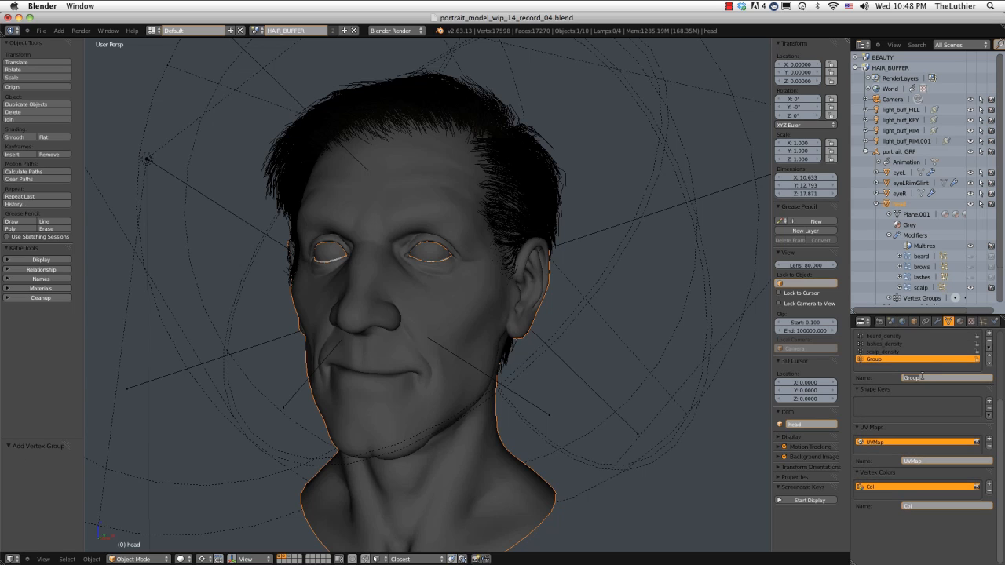
type("scalp_roughness")
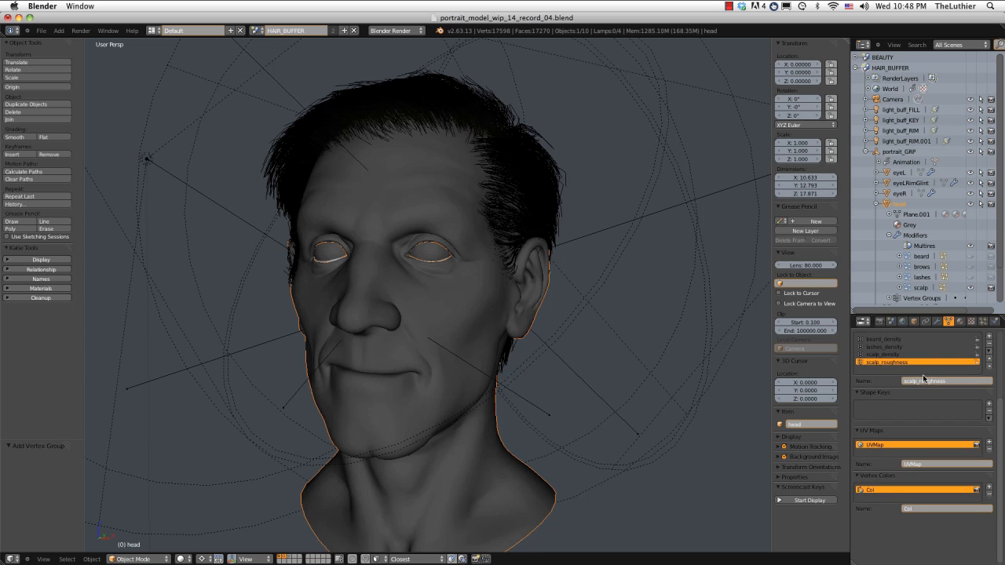
key("Return")
Assign the scalp_roughness vertex group to Roughness 1 in the head's scalp particle system
scroll(951, 361, "up", 2)
scroll(962, 358, "up", 1)
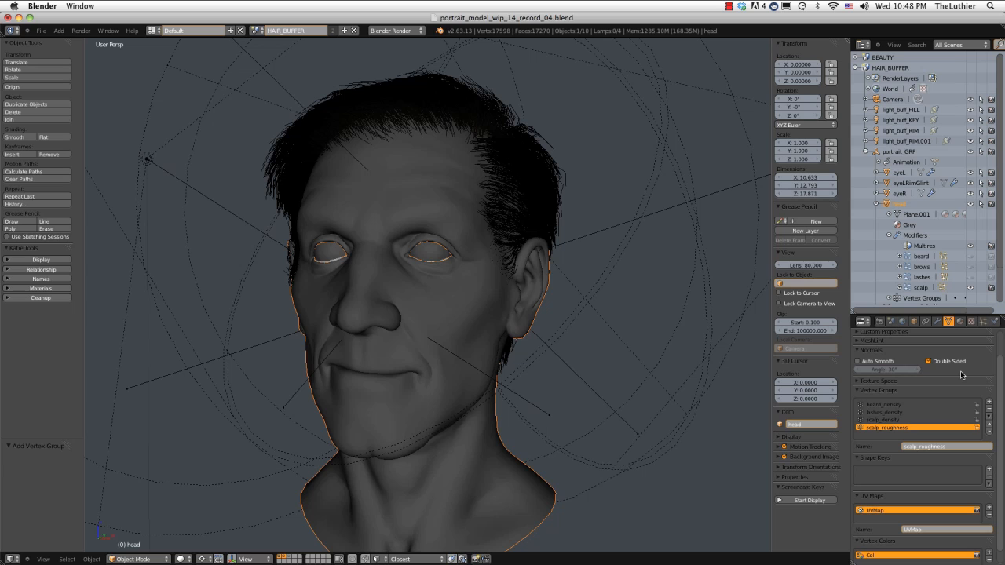
left_click(983, 322)
scroll(999, 369, "up", 9)
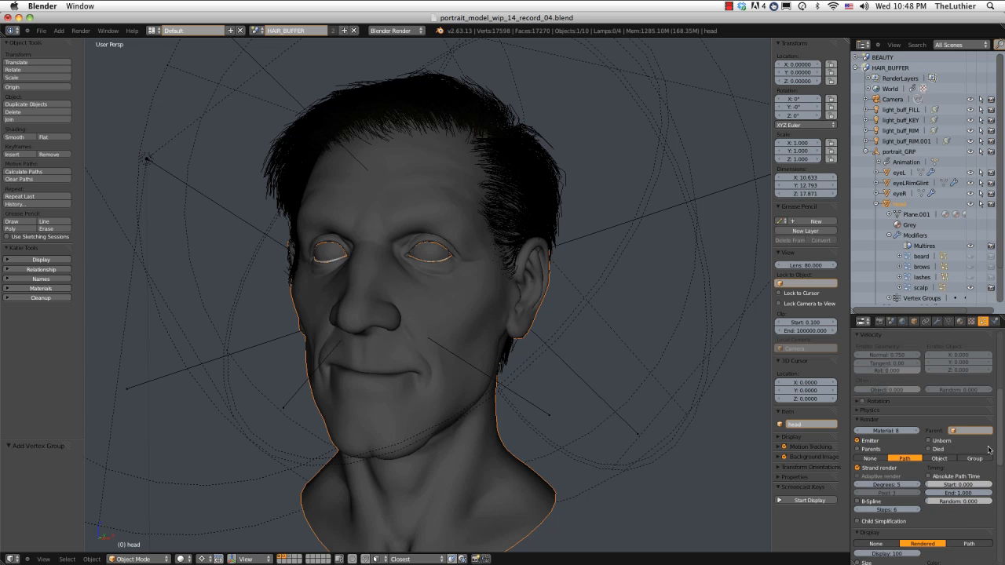
scroll(999, 415, "down", 15)
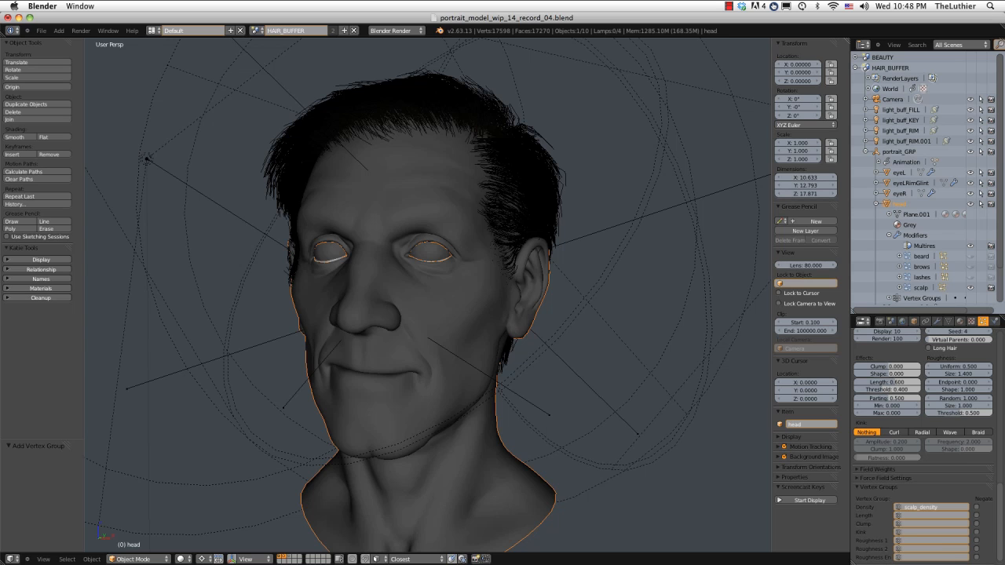
scroll(1001, 495, "down", 1)
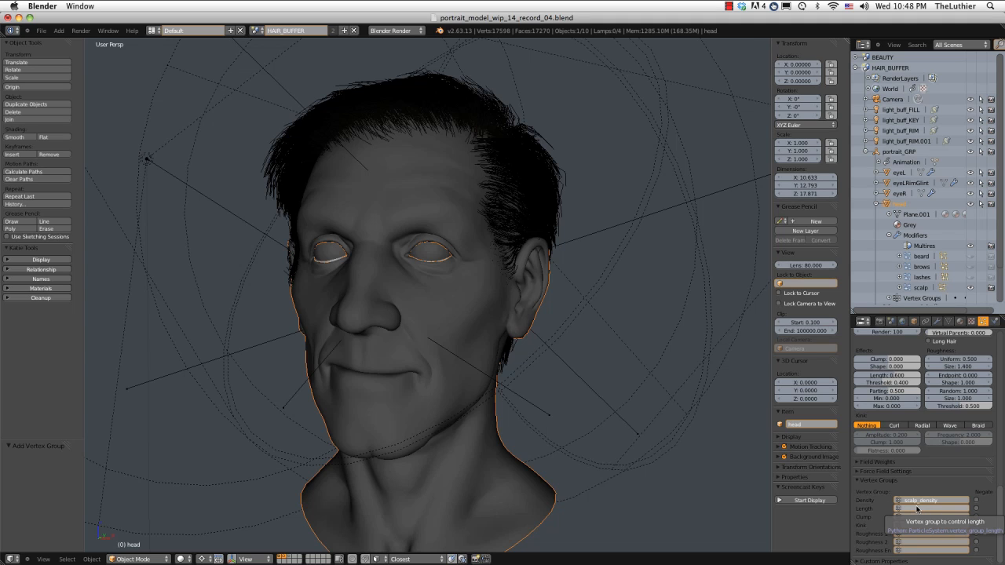
left_click(973, 321)
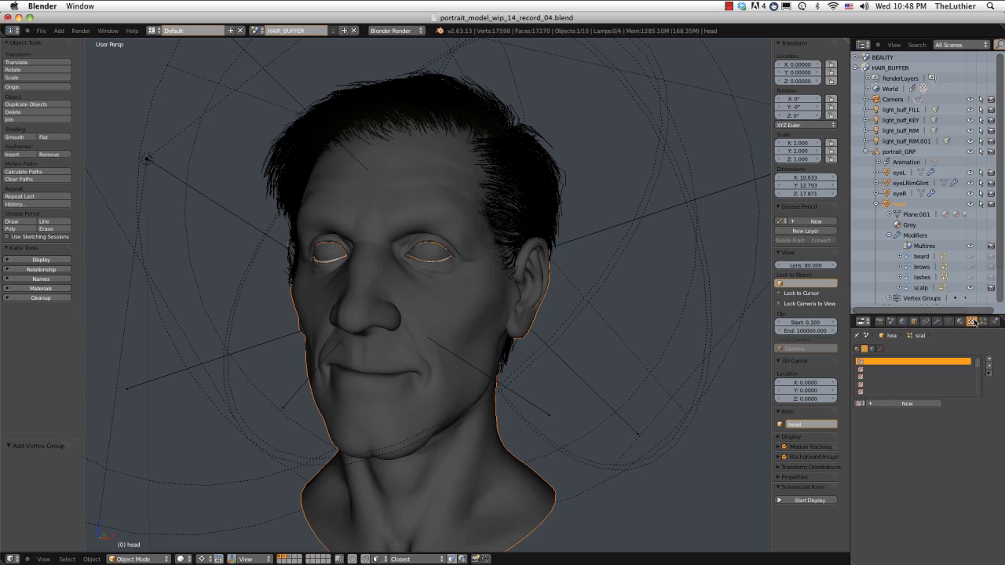
left_click(984, 321)
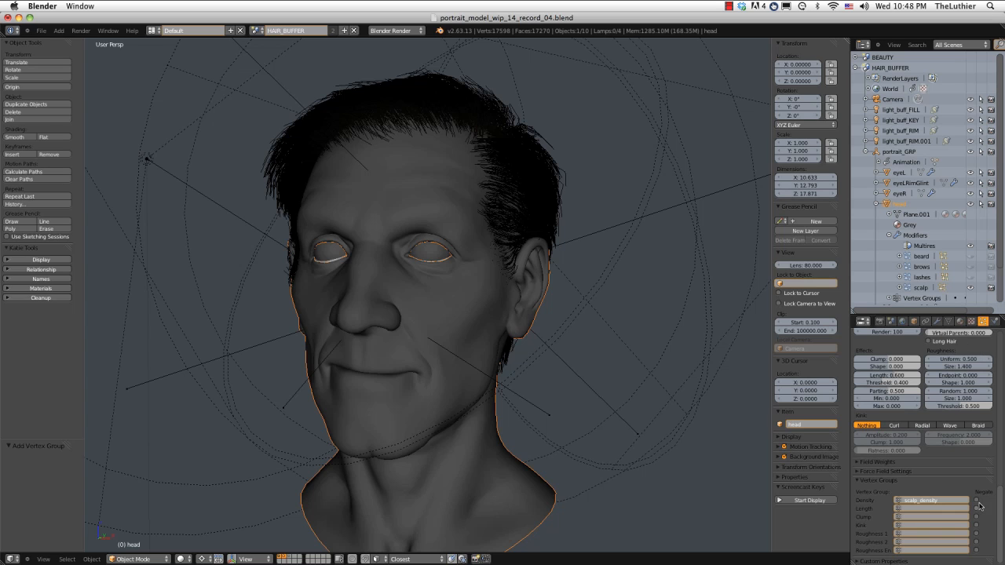
left_click(959, 533)
left_click(987, 523)
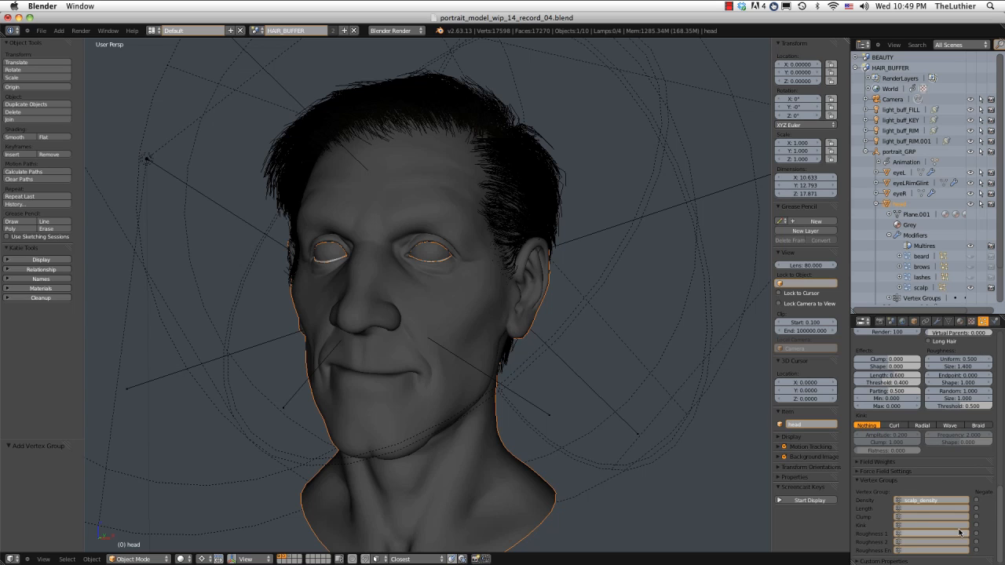
left_click(919, 535)
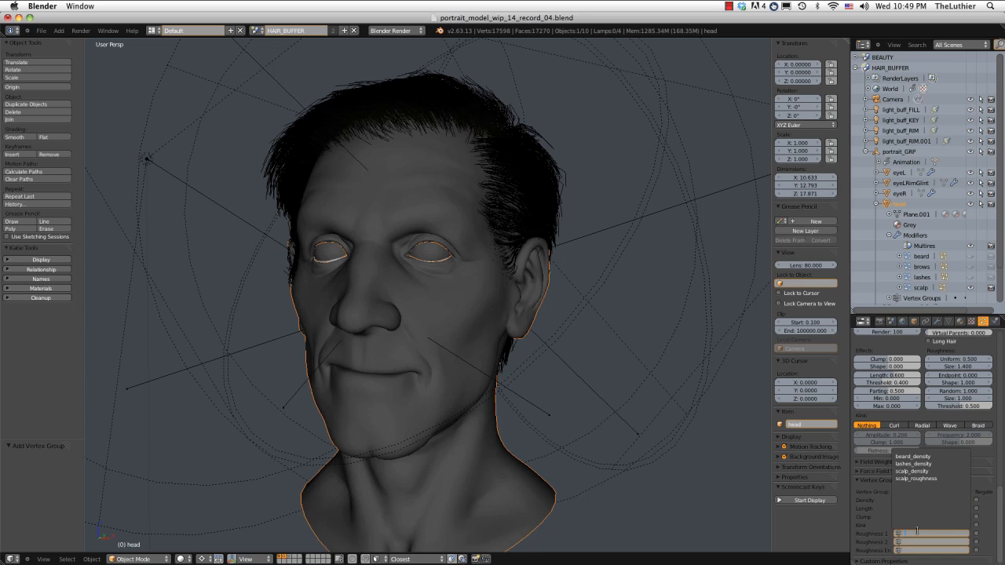
left_click(920, 479)
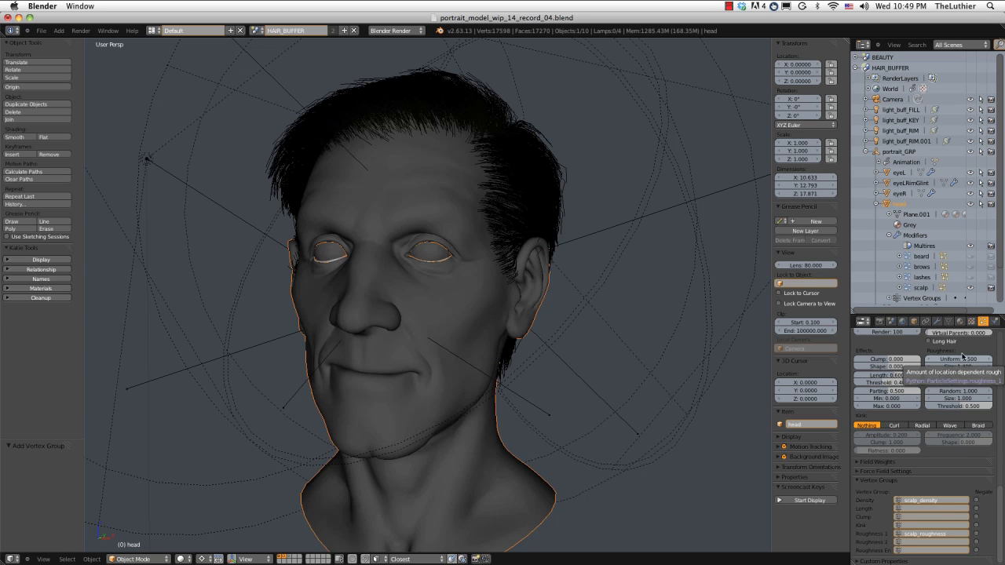
Hide the scalp hair in the viewport and put the head in Weight Paint mode with the scalp_roughness group active
left_click(949, 321)
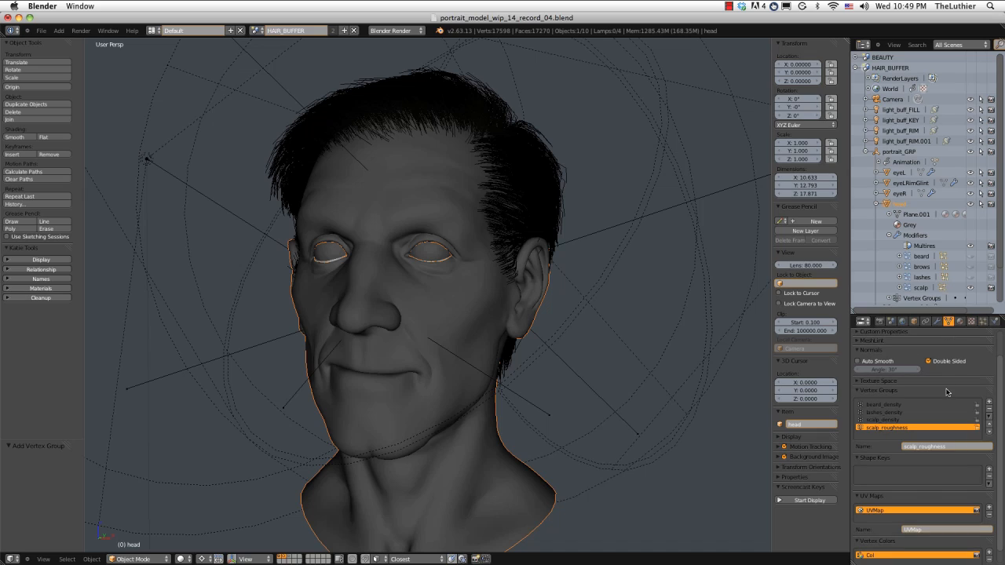
middle_click_drag(463, 153, 489, 222)
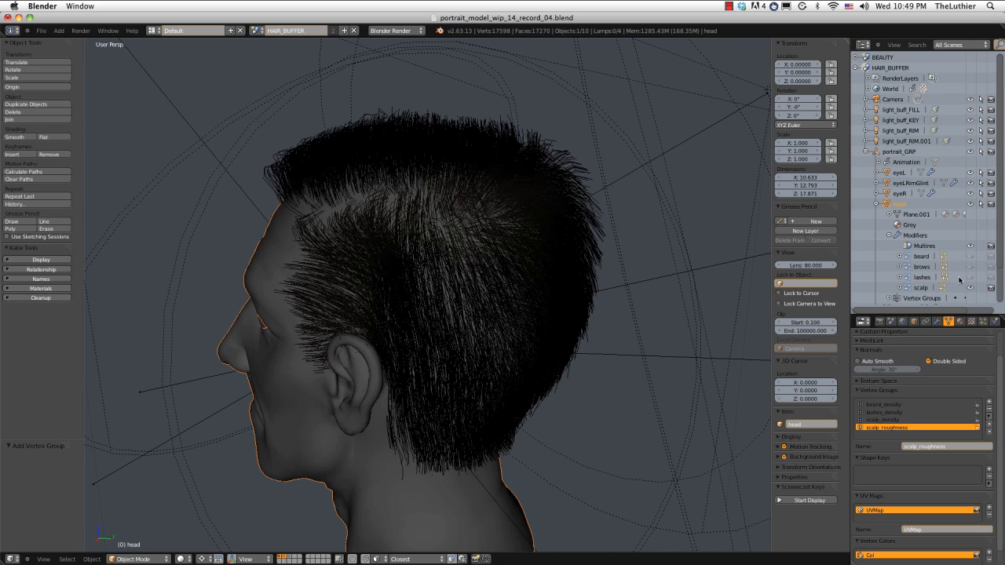
left_click(970, 288)
middle_click_drag(550, 186, 500, 202)
key("ctrl+Tab")
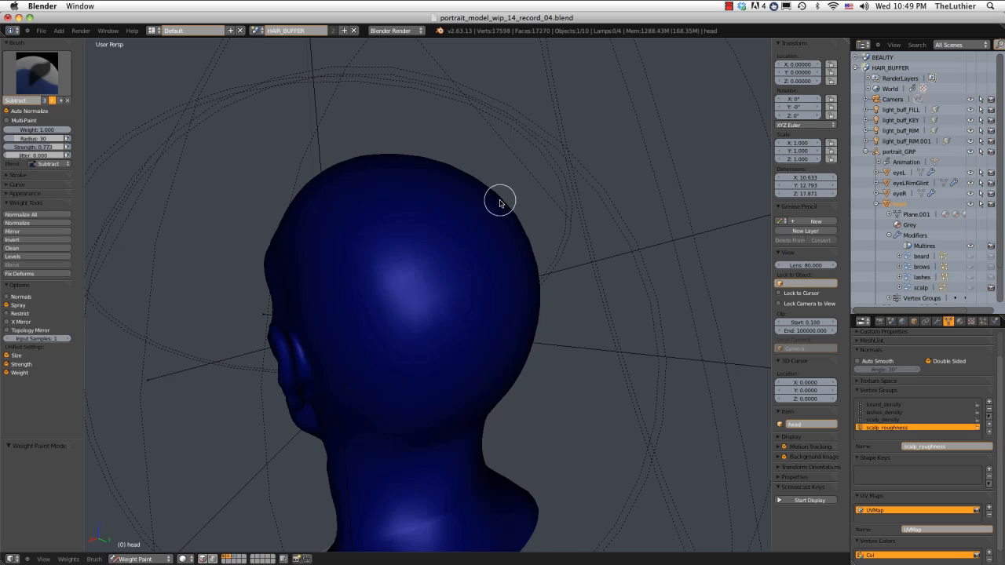
Choose the Add weight brush, set its strength to 1.000 and enlarge its radius to 64
left_click(34, 82)
left_click(23, 117)
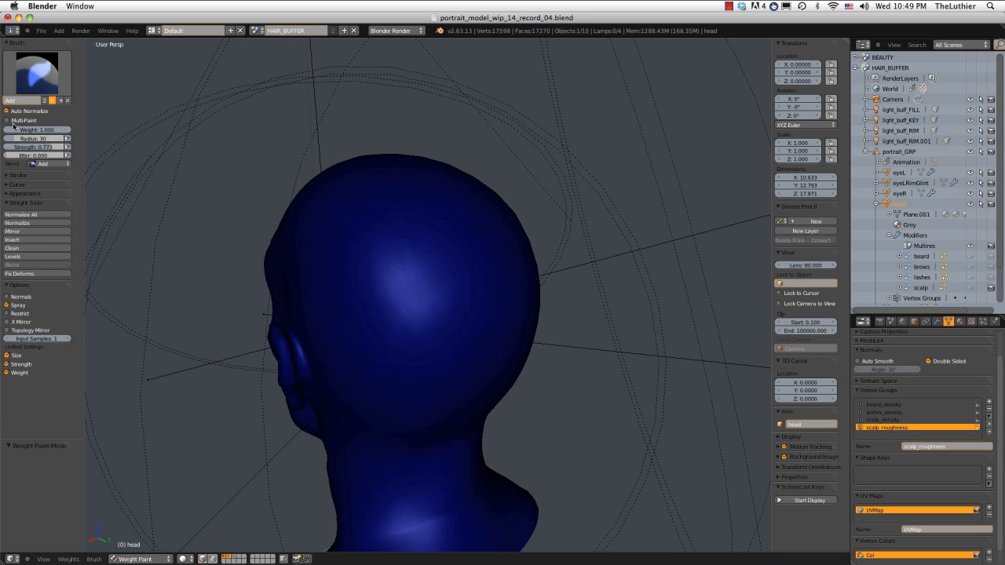
left_click_drag(55, 147, 74, 153)
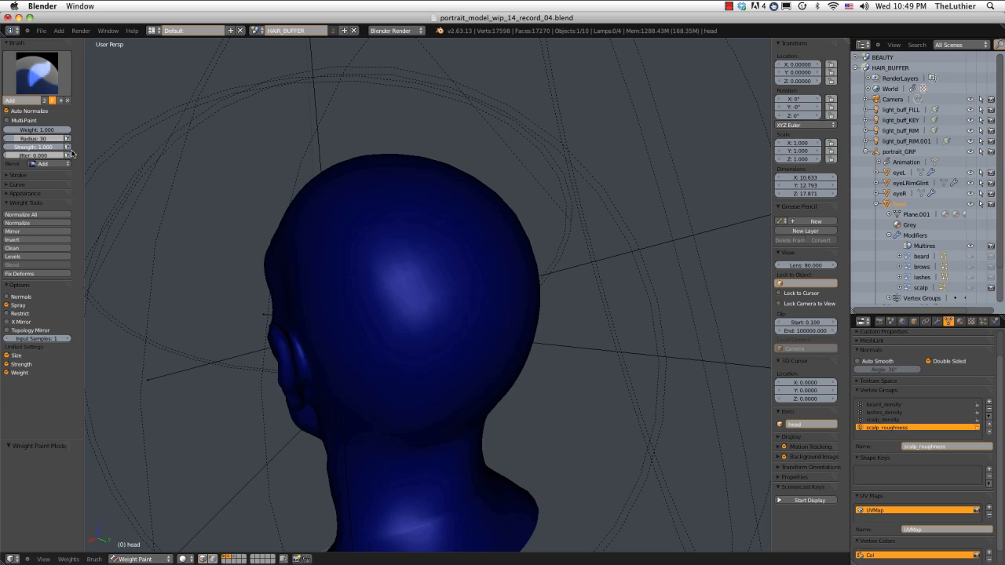
key("f")
left_click(406, 219)
Paint full scalp_roughness weight in strokes along the left side of the scalp, from the back towards the forehead
middle_click_drag(407, 218, 429, 227)
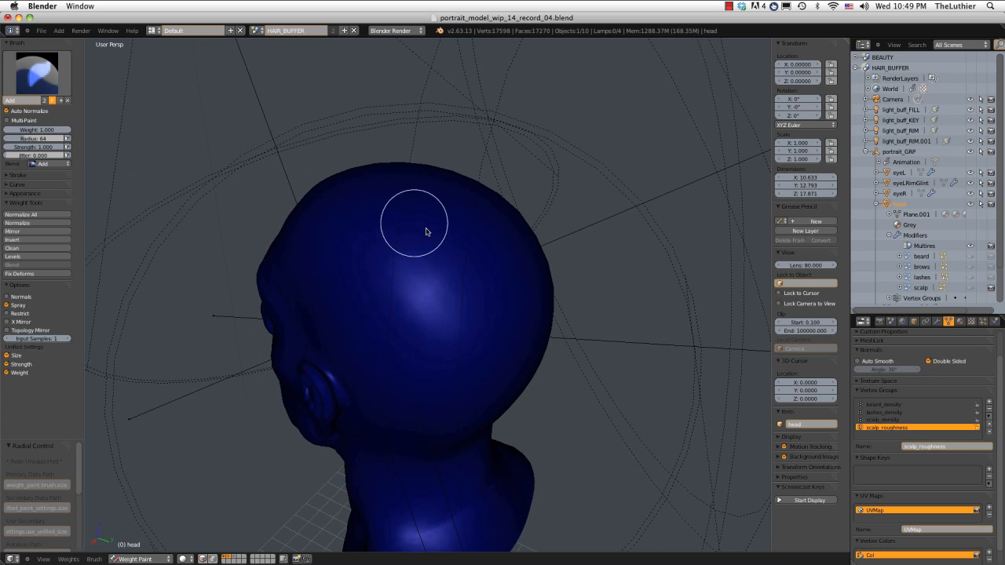
left_click_drag(363, 222, 424, 302)
mouse_move(424, 302)
middle_mouse_down()
mouse_move(429, 310)
mouse_move(464, 266)
middle_mouse_up()
mouse_move(406, 195)
left_mouse_down()
mouse_move(480, 243)
mouse_move(425, 204)
left_mouse_up()
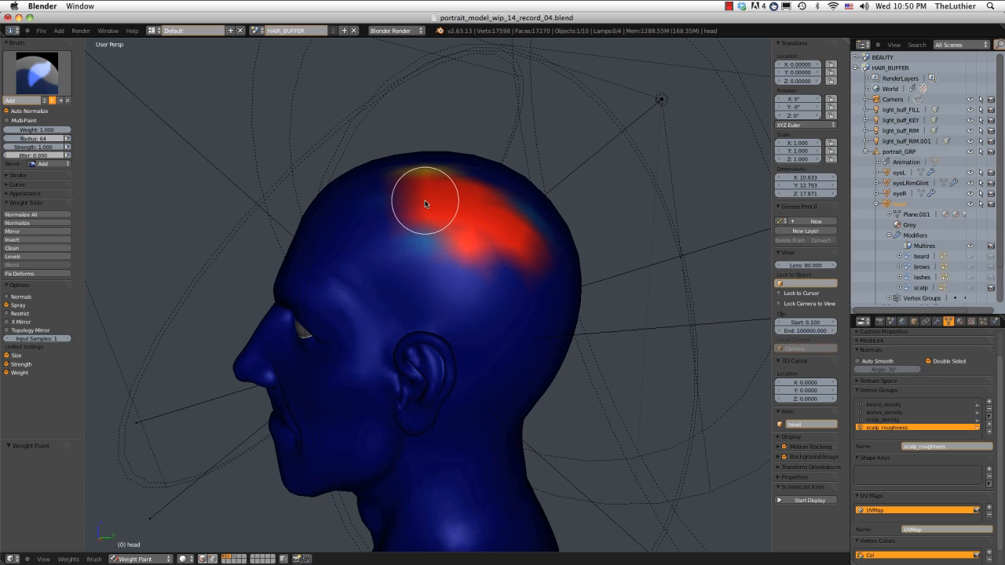
middle_click_drag(425, 204, 489, 225)
mouse_move(489, 224)
left_mouse_down()
mouse_move(404, 240)
mouse_move(510, 203)
left_mouse_up()
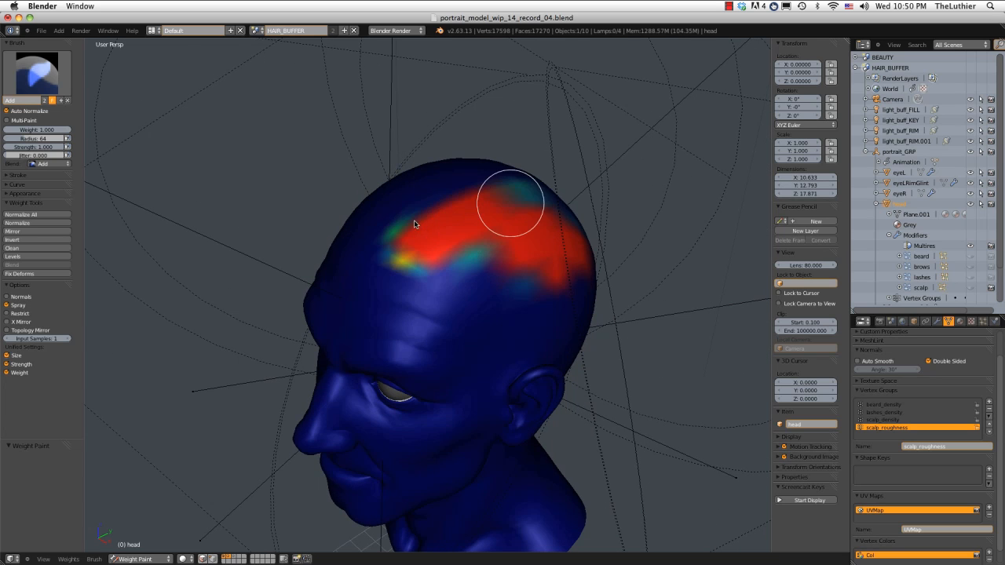
Enlarge the Add brush radius to 139 and paint full weight over the crown and the right side of the scalp
middle_click_drag(468, 236, 480, 243)
key("f")
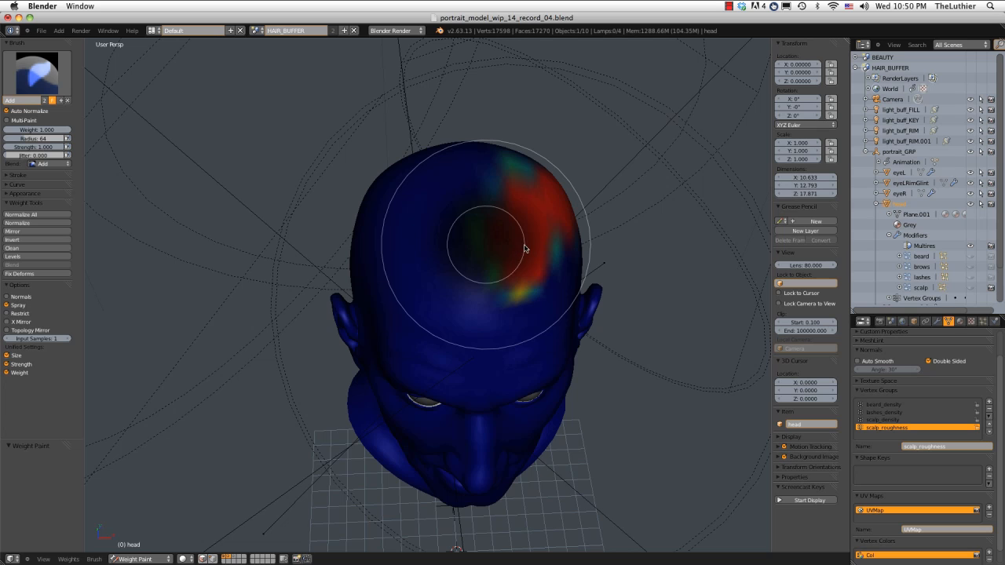
right_click(490, 248)
key("f")
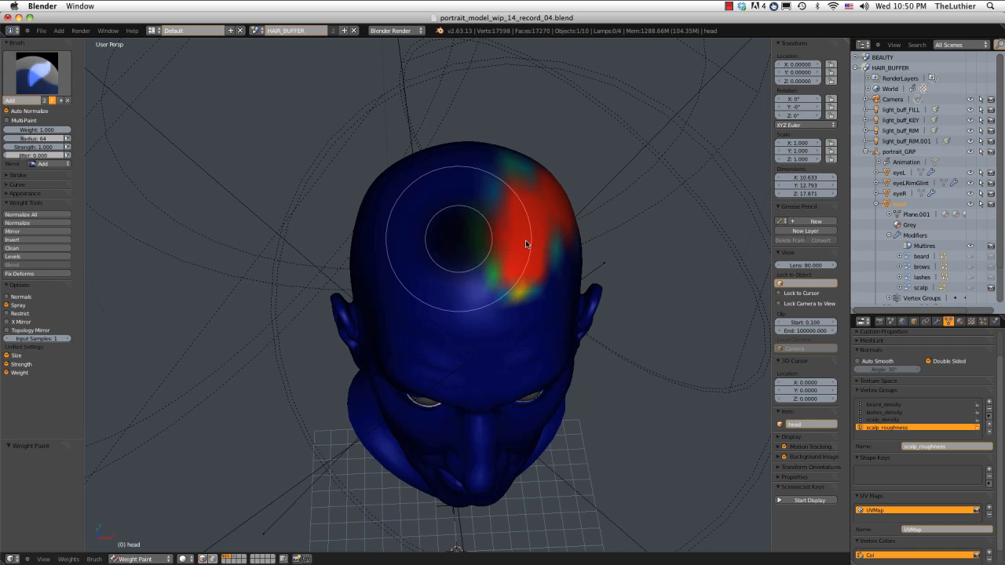
left_click(529, 240)
left_click_drag(500, 245, 417, 220)
middle_click_drag(417, 221, 518, 203)
mouse_move(518, 202)
left_mouse_down()
mouse_move(484, 204)
mouse_move(375, 263)
mouse_move(348, 302)
left_mouse_up()
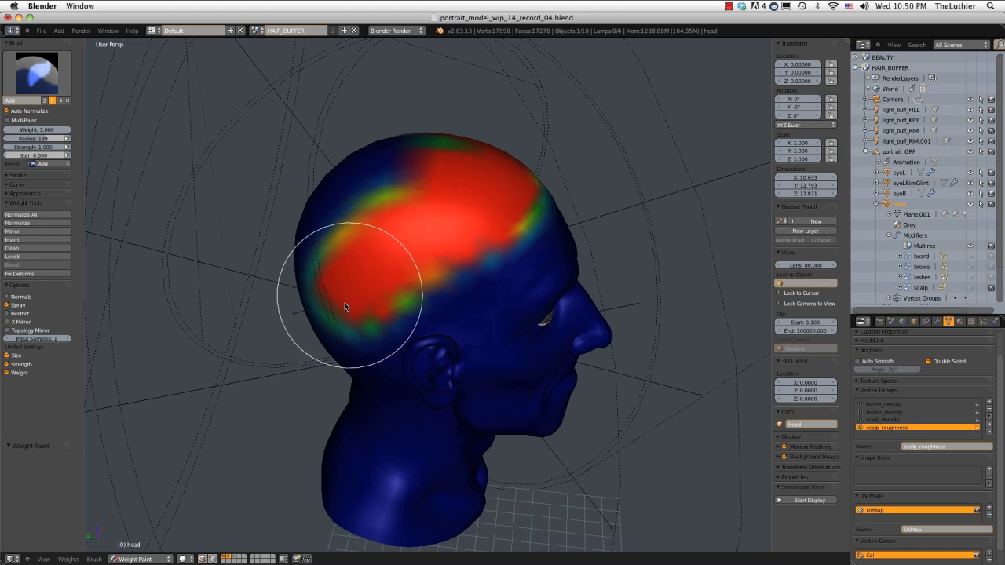
Fill the back of the scalp with full weight, from the nape up to the crown
mouse_move(348, 302)
middle_mouse_down()
mouse_move(437, 241)
mouse_move(444, 267)
middle_mouse_up()
mouse_move(443, 267)
left_mouse_down()
mouse_move(359, 325)
mouse_move(303, 308)
left_mouse_up()
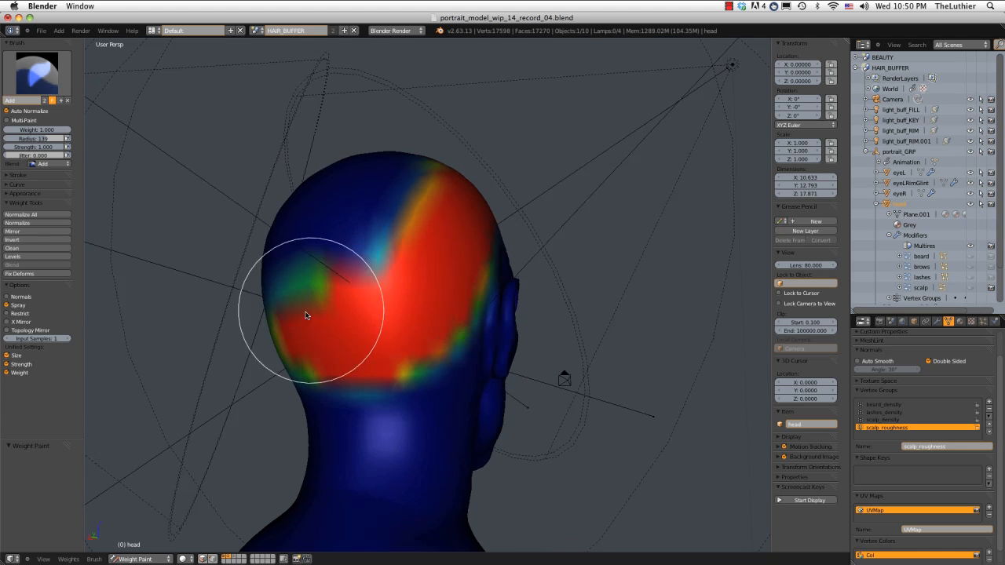
middle_click_drag(303, 307, 428, 320)
mouse_move(499, 349)
left_mouse_down()
mouse_move(398, 270)
mouse_move(389, 236)
left_mouse_up()
mouse_move(389, 235)
middle_mouse_down()
mouse_move(494, 227)
mouse_move(393, 246)
middle_mouse_up()
mouse_move(393, 247)
left_mouse_down()
mouse_move(366, 298)
mouse_move(463, 302)
left_mouse_up()
middle_click_drag(464, 302, 423, 304)
left_click_drag(423, 304, 369, 238)
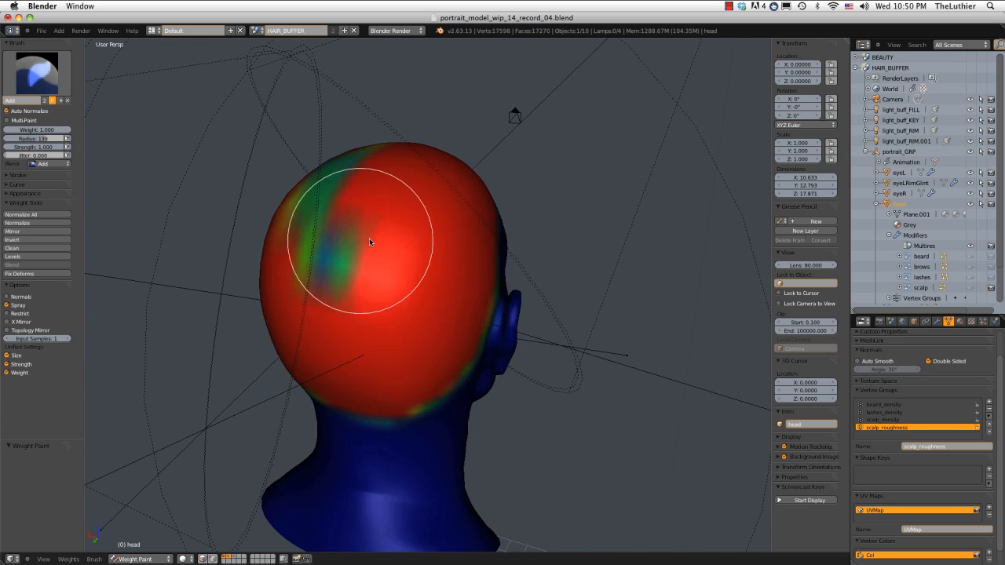
mouse_move(369, 238)
middle_mouse_down()
mouse_move(400, 307)
mouse_move(554, 218)
middle_mouse_up()
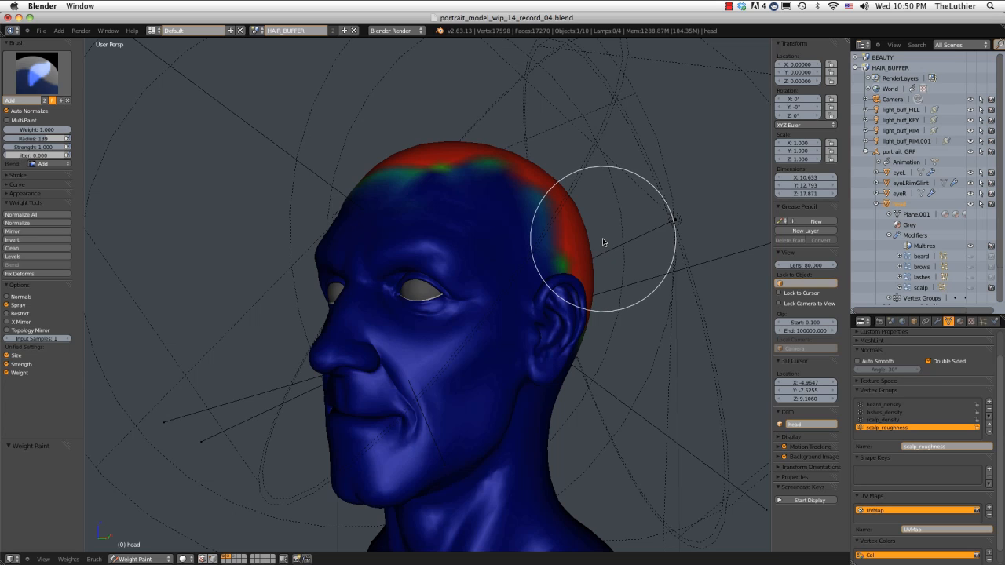
Return the head to Object Mode and show the scalp hair in the viewport again
key("ctrl+Tab")
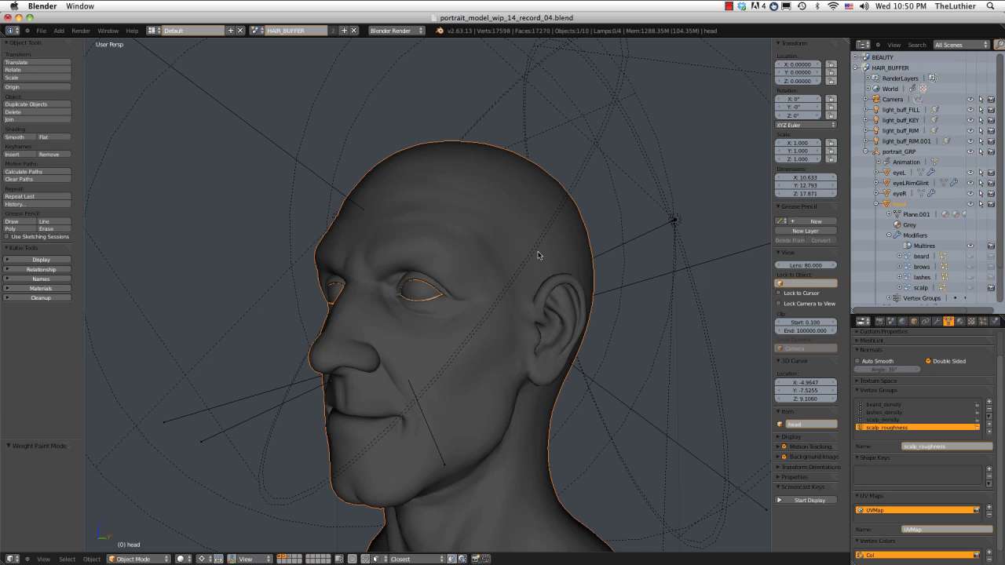
left_click(968, 290)
middle_click_drag(610, 233, 542, 240)
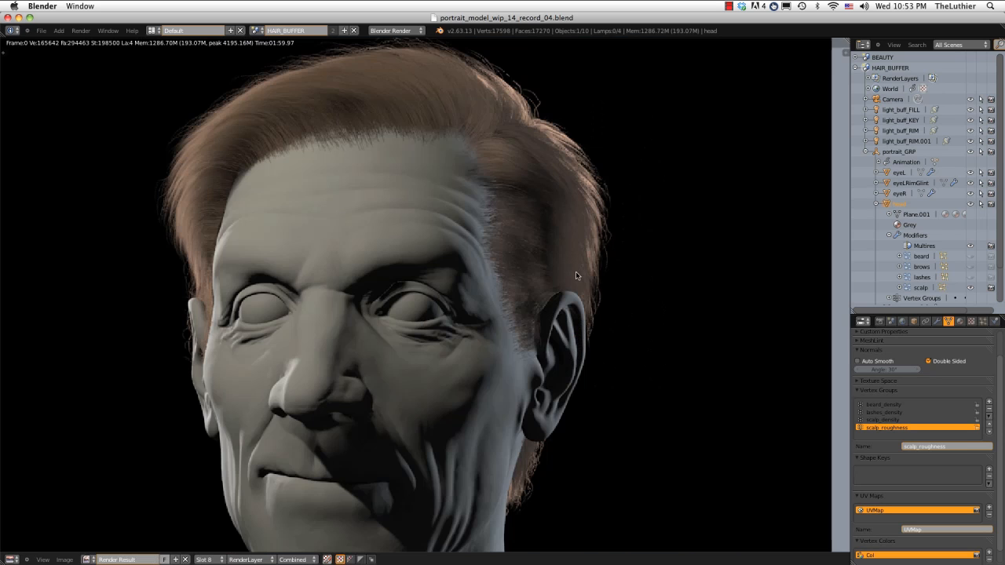
Examine the rendered scalp hair up close, particularly its edges and the side above the ear
middle_click_drag(581, 272, 607, 297, "ctrl")
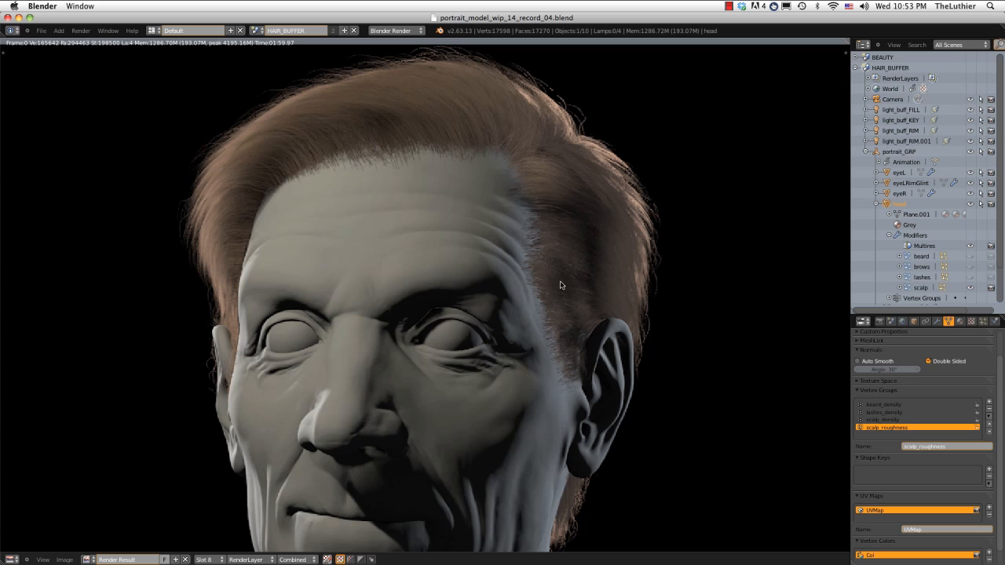
middle_click_drag(568, 283, 593, 292)
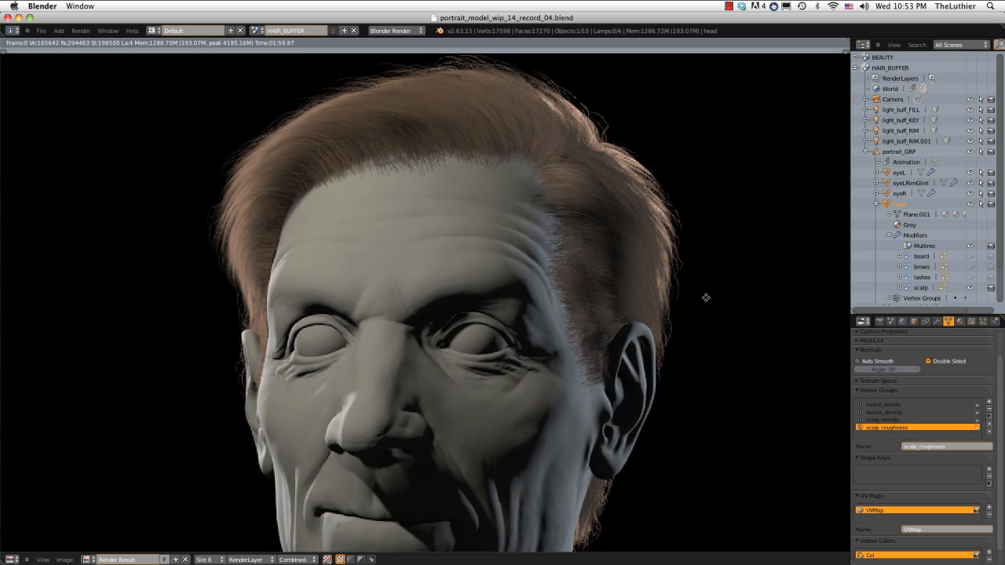
scroll(651, 195, "down", 2)
scroll(651, 236, "up", 2)
middle_click_drag(669, 244, 597, 277, "ctrl")
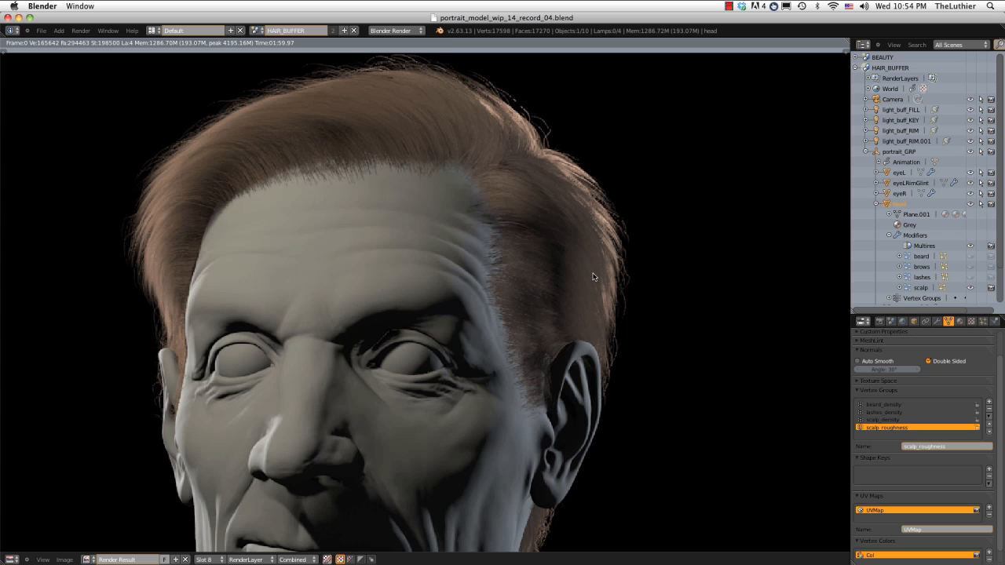
Switch the render display back to the 3D View and hide the scalp hair in the viewport
left_click(12, 559)
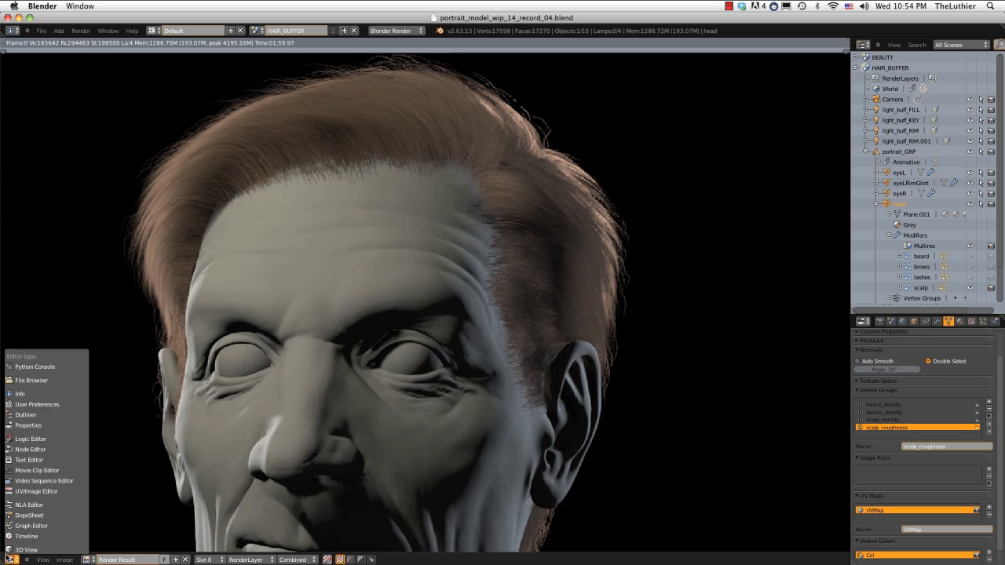
left_click(31, 548)
middle_click_drag(468, 274, 453, 300)
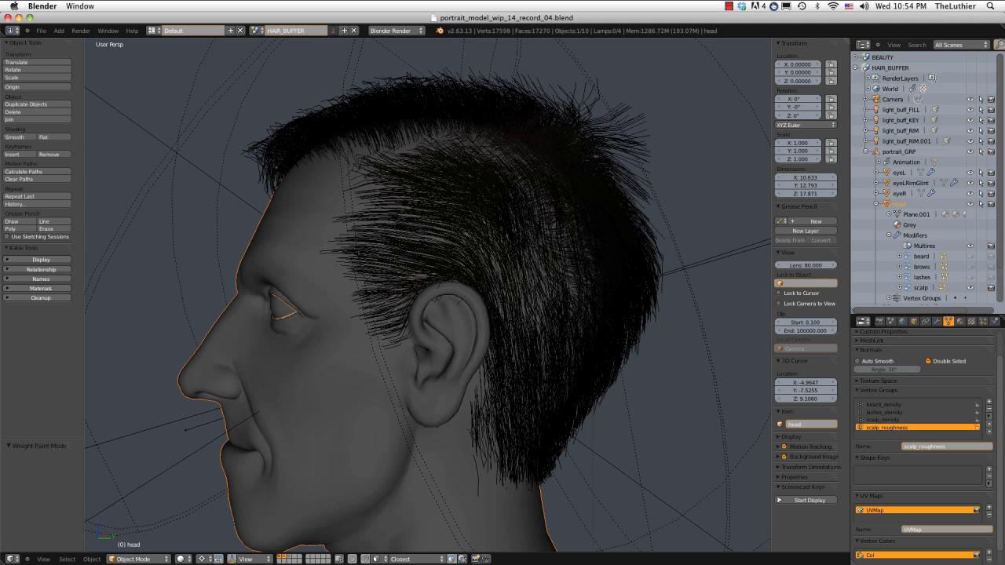
left_click(974, 289)
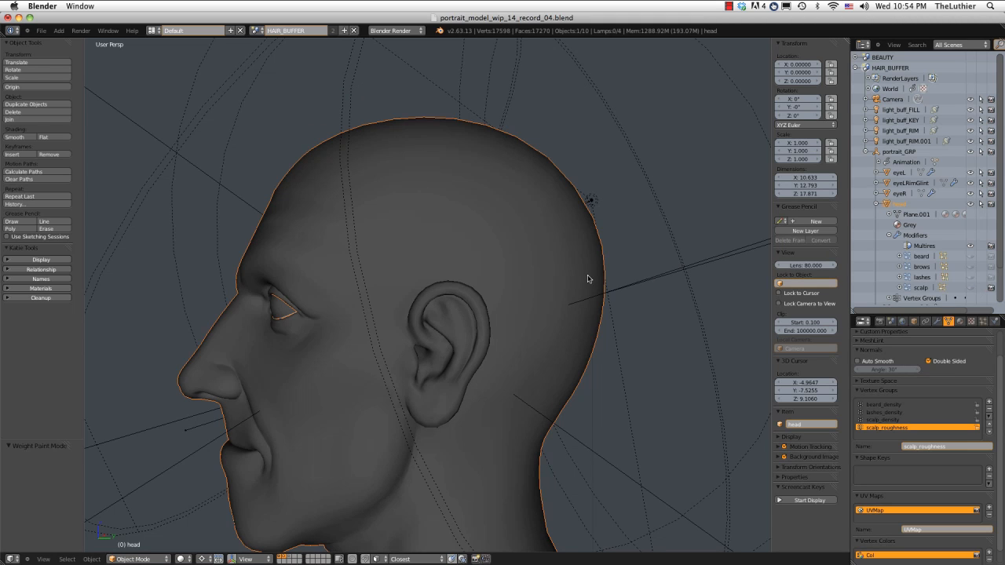
Put the head back in Weight Paint mode and choose the Blur brush
key("ctrl+Tab")
middle_click_drag(578, 260, 548, 270)
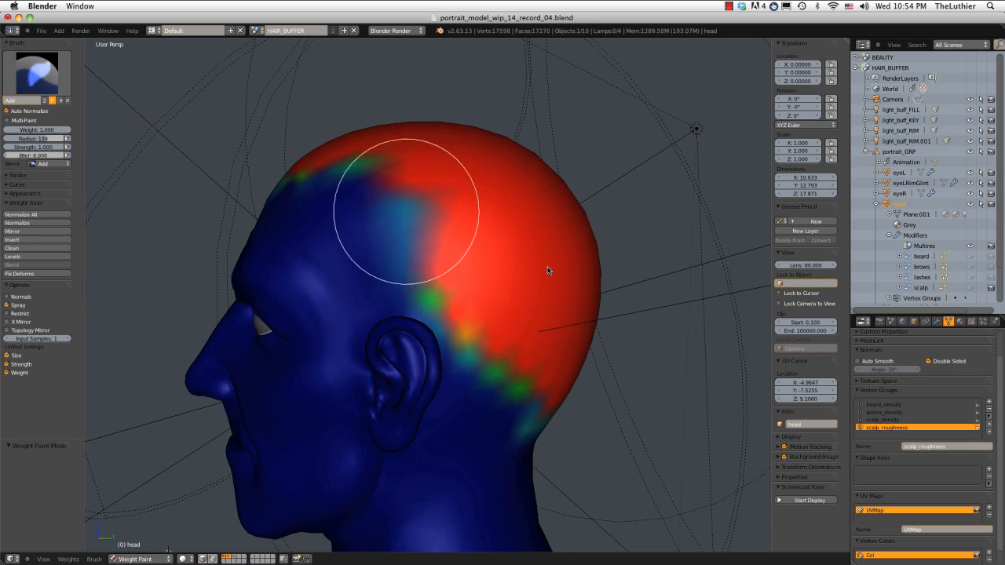
left_click(37, 72)
left_click(62, 111)
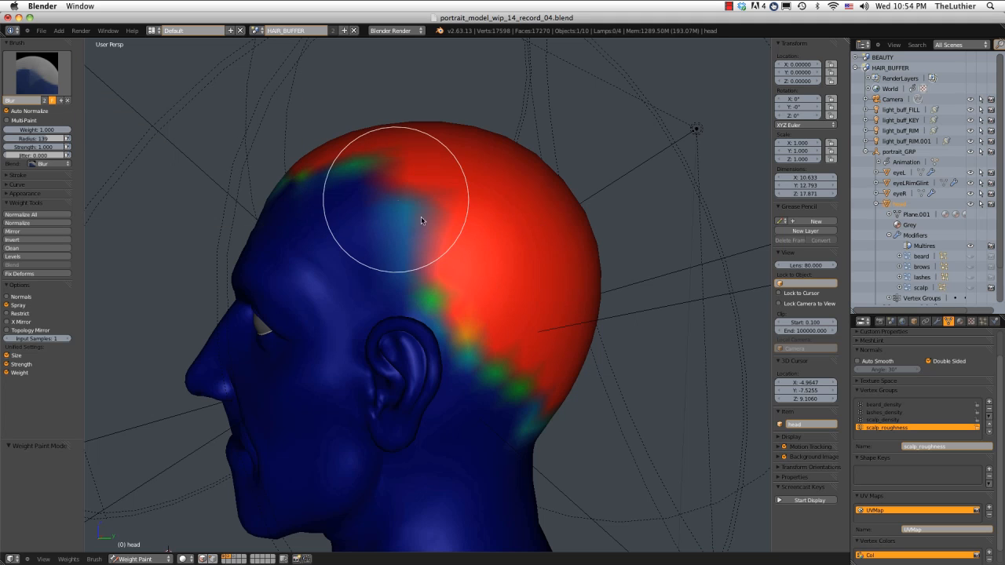
left_click_drag(397, 198, 498, 353)
key("ctrl+z")
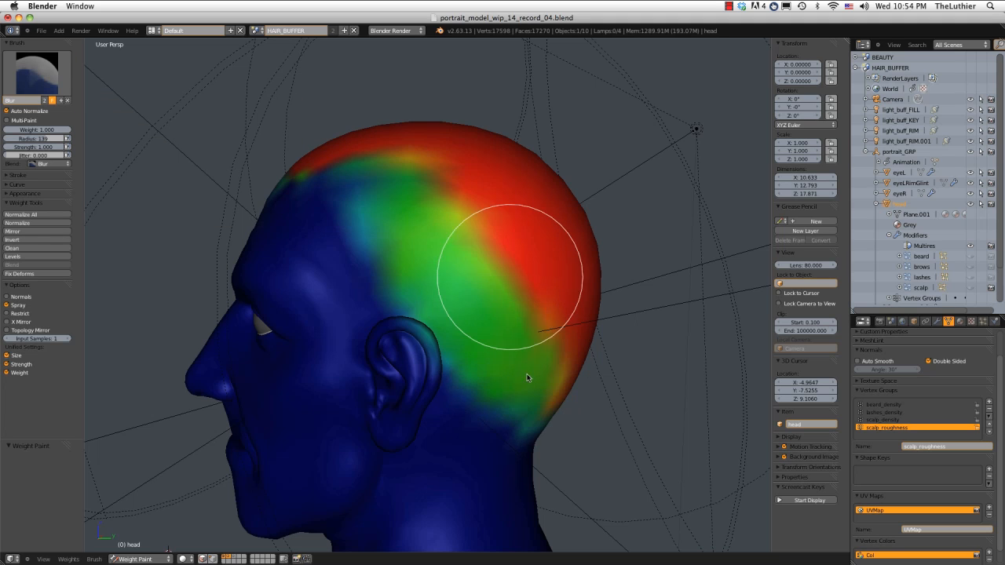
key("ctrl+z")
Set the Blur brush strength to 0.110 and soften the weight border along the left side of the head
key("shift+f")
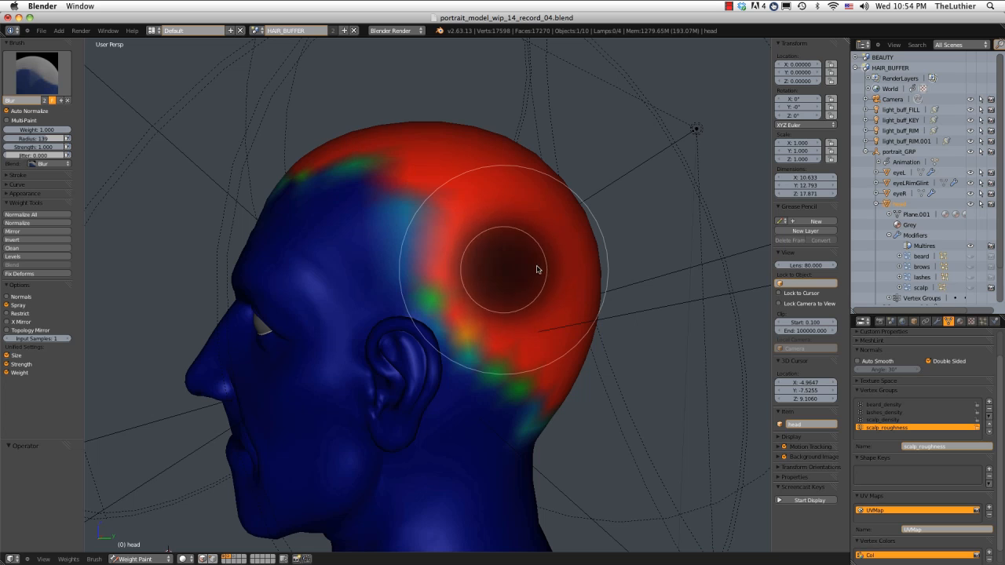
left_click(536, 263)
middle_click_drag(536, 263, 459, 286)
mouse_move(459, 287)
left_mouse_down()
mouse_move(359, 175)
mouse_move(417, 294)
mouse_move(516, 404)
left_mouse_up()
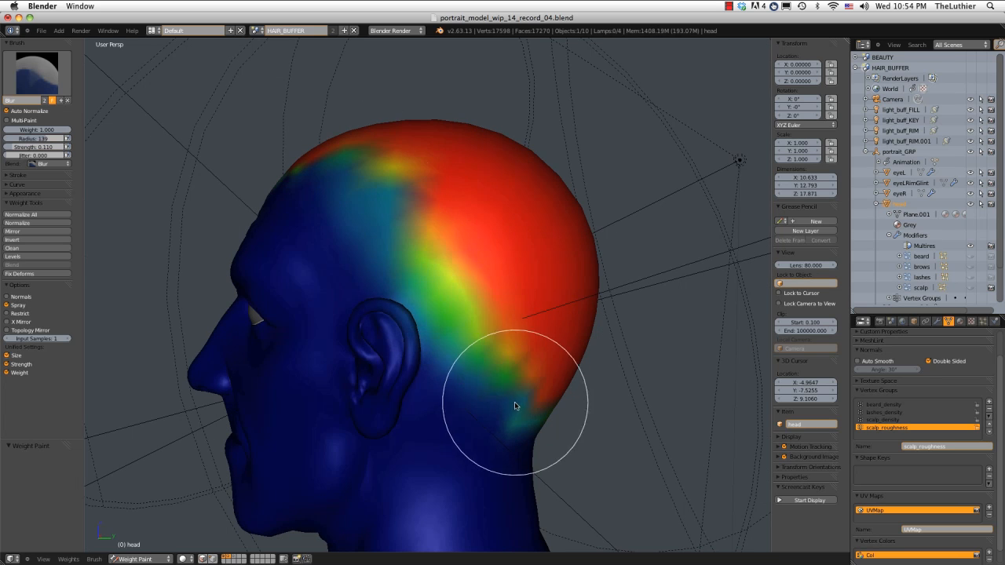
Blur the weight border along the right side of the head, from above the ear down towards the nape
mouse_move(516, 404)
middle_mouse_down()
mouse_move(303, 247)
mouse_move(329, 335)
mouse_move(448, 280)
middle_mouse_up()
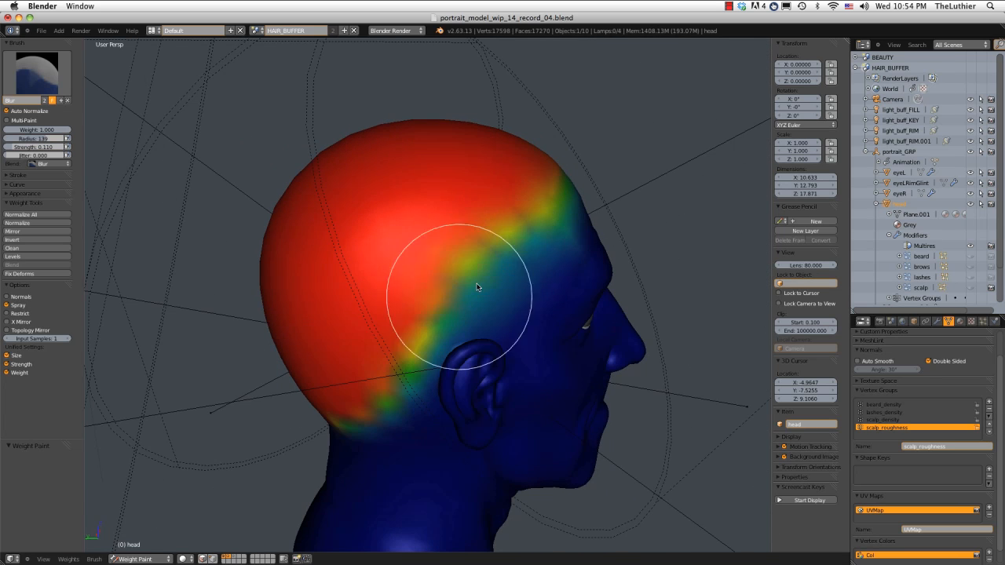
left_click_drag(448, 280, 363, 375)
middle_click_drag(363, 375, 415, 370)
left_click_drag(415, 370, 396, 333)
Switch brushes to paint a stroke across the front hairline, and blend that area again with the Blur brush
mouse_move(395, 332)
middle_mouse_down()
mouse_move(505, 235)
mouse_move(477, 197)
mouse_move(426, 209)
middle_mouse_up()
left_click(37, 73)
left_click(41, 118)
mouse_move(426, 209)
left_mouse_down()
mouse_move(516, 225)
mouse_move(549, 212)
left_mouse_up()
left_click(37, 72)
left_click(97, 120)
left_click_drag(353, 236, 422, 253)
Blur the lower weight border around the back of the head, behind the ears and across the nape
mouse_move(422, 254)
middle_mouse_down()
mouse_move(332, 231)
mouse_move(542, 263)
mouse_move(443, 213)
mouse_move(505, 207)
mouse_move(573, 224)
mouse_move(505, 197)
mouse_move(399, 343)
middle_mouse_up()
mouse_move(535, 441)
left_mouse_down()
mouse_move(359, 370)
mouse_move(427, 400)
mouse_move(498, 386)
mouse_move(534, 391)
left_mouse_up()
middle_click_drag(534, 391, 495, 321)
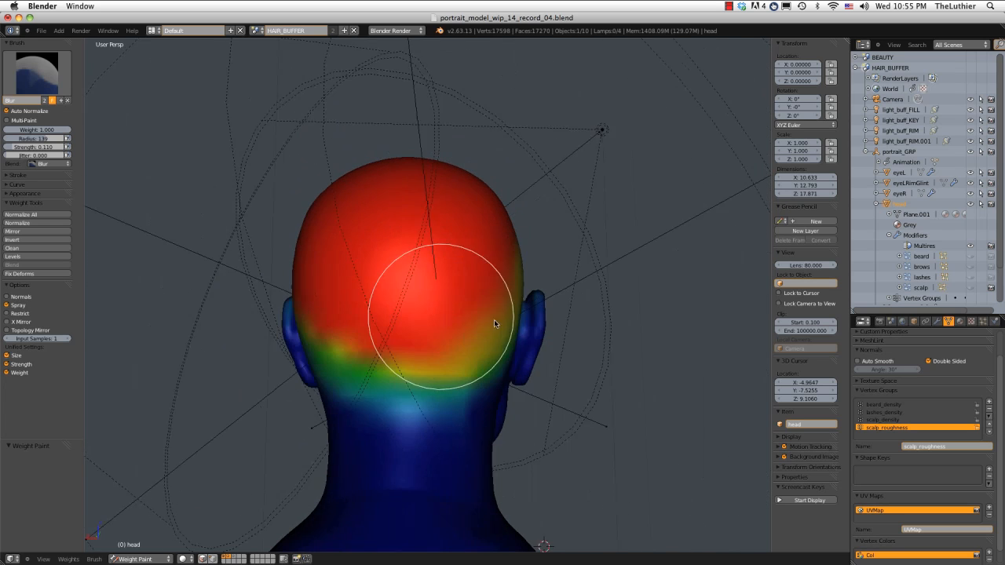
mouse_move(386, 345)
left_mouse_down()
mouse_move(426, 352)
mouse_move(343, 349)
left_mouse_up()
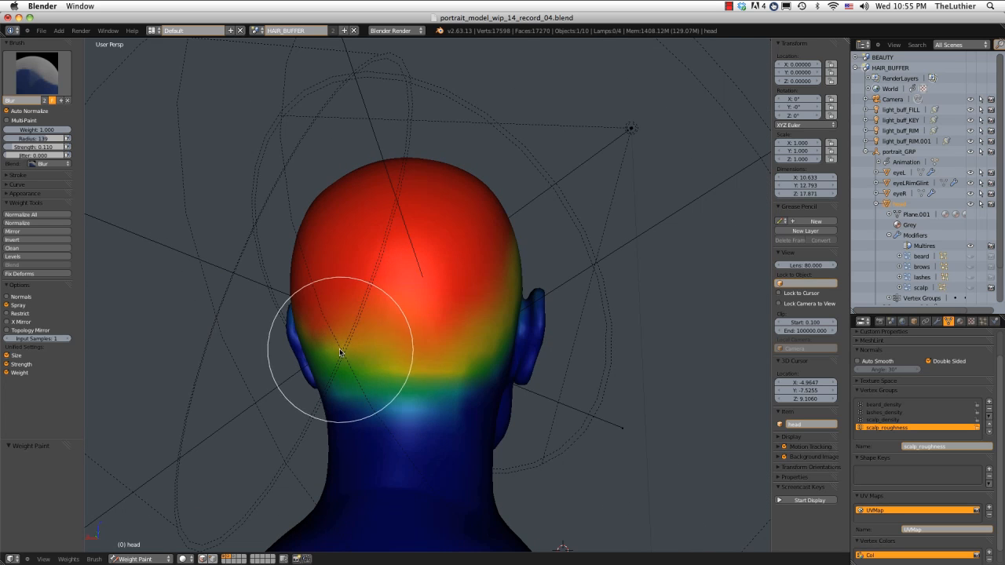
middle_click_drag(343, 350, 462, 353)
left_click_drag(463, 353, 365, 293)
middle_click_drag(365, 293, 506, 305)
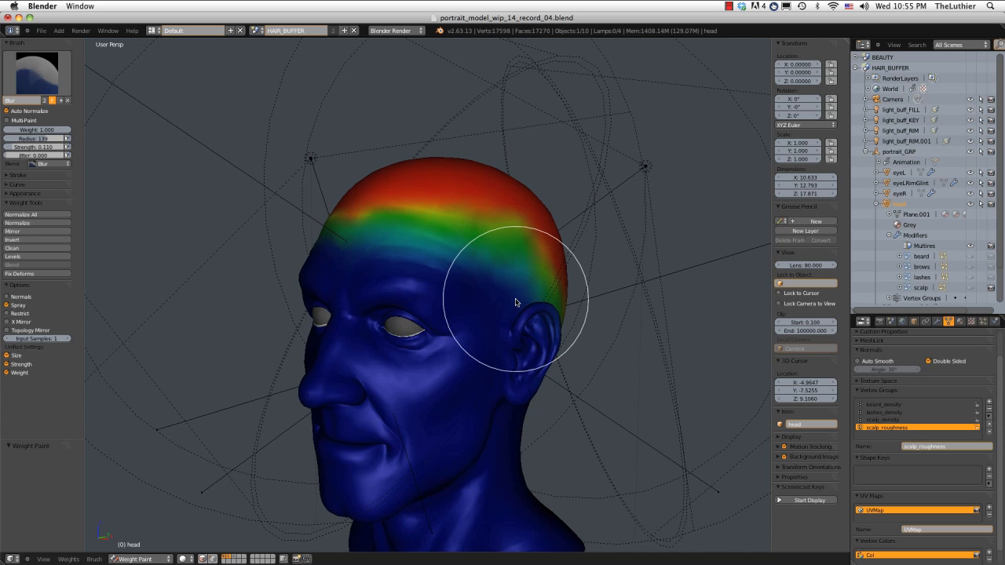
Review the last hair render in the UV/Image Editor and return to the 3D View
left_click(11, 558)
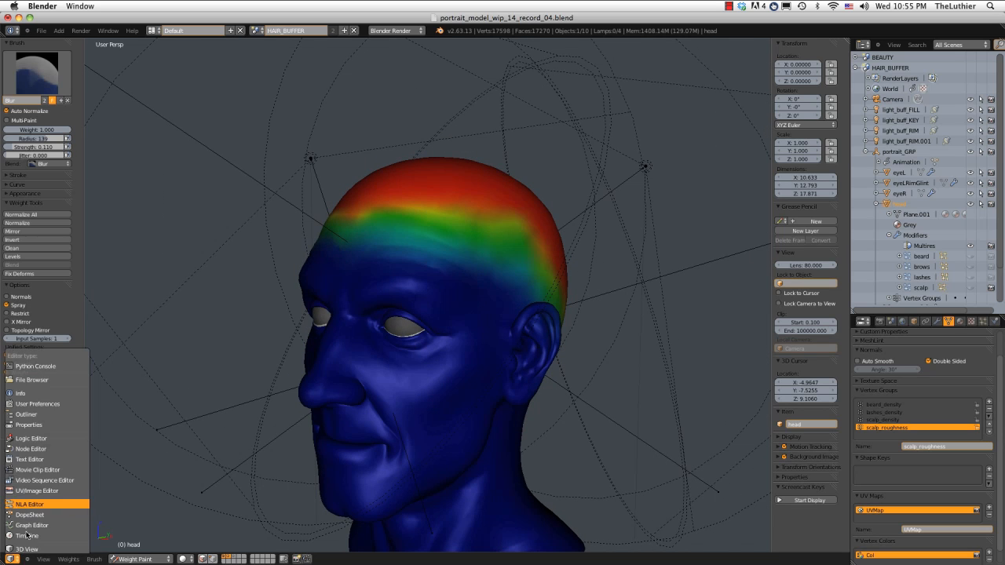
left_click(36, 491)
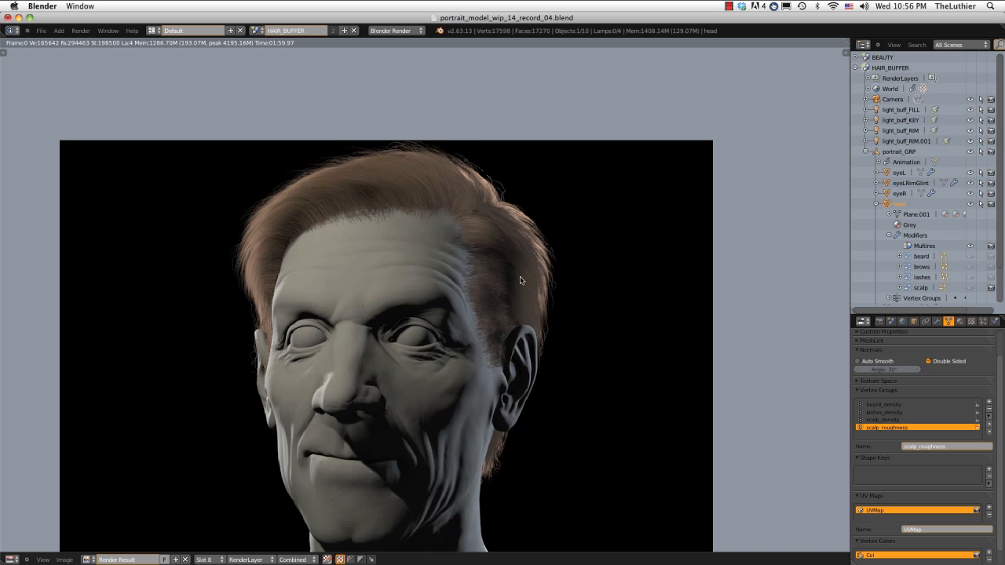
key("Escape")
Set the head to Object Mode, turn the scalp hair's viewport display back on and check the hair from the side
mouse_move(602, 248)
middle_mouse_down()
mouse_move(558, 238)
mouse_move(600, 241)
middle_mouse_up()
scroll(599, 243, "down", 3)
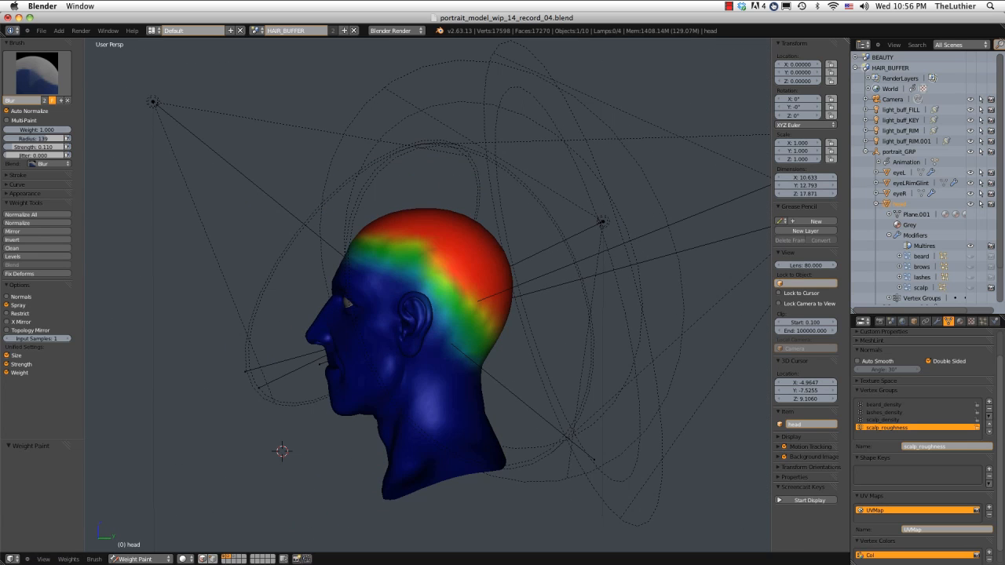
left_click(134, 559)
left_click(128, 549)
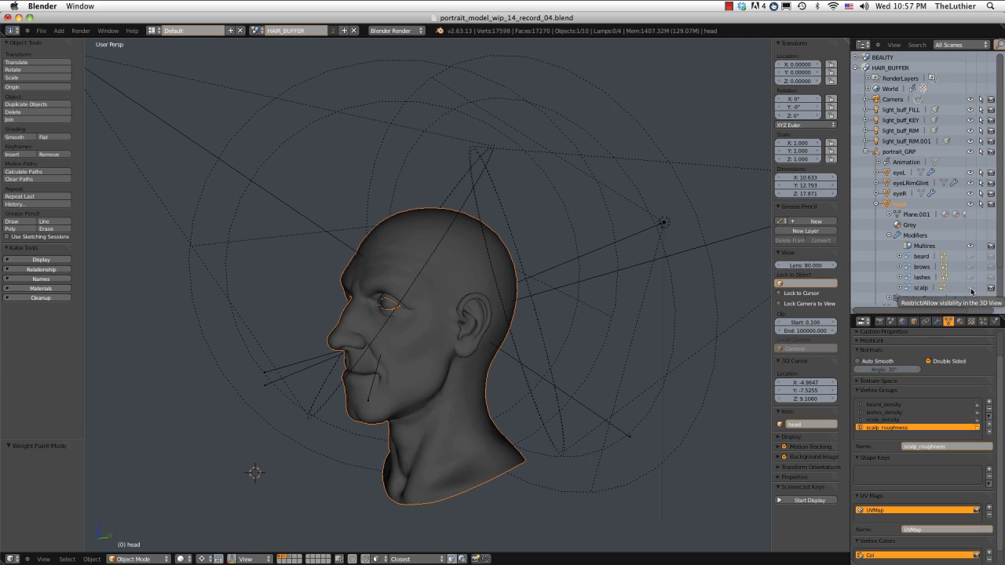
left_click(971, 288)
middle_click_drag(652, 236, 485, 194)
scroll(600, 226, "up", 3)
scroll(653, 216, "down", 2)
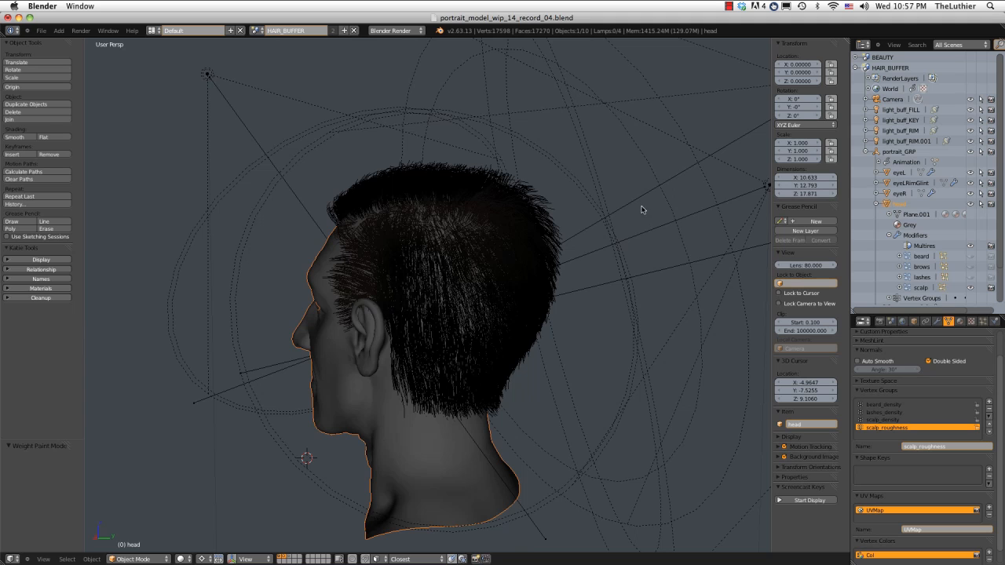
Rename the light_buff_RIM.001 lamp as light_buff_RIM_A and the other rim lamp as light_buff_RIM_B
scroll(642, 210, "down", 6)
middle_click_drag(600, 262, 637, 225)
right_click(603, 297)
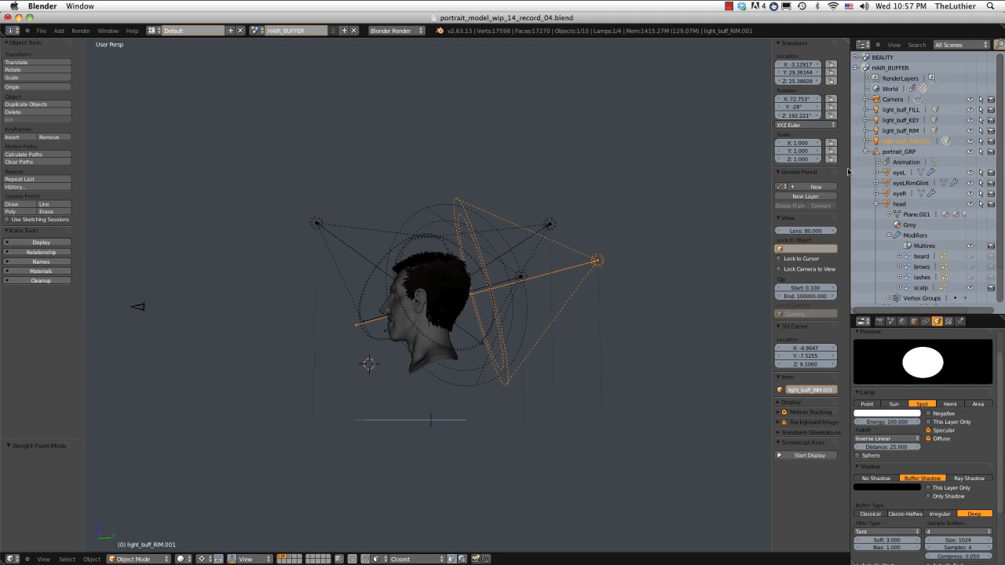
double_click(905, 141)
left_click(933, 143)
left_click_drag(937, 141, 929, 141)
key("BackSpace")
key("Return")
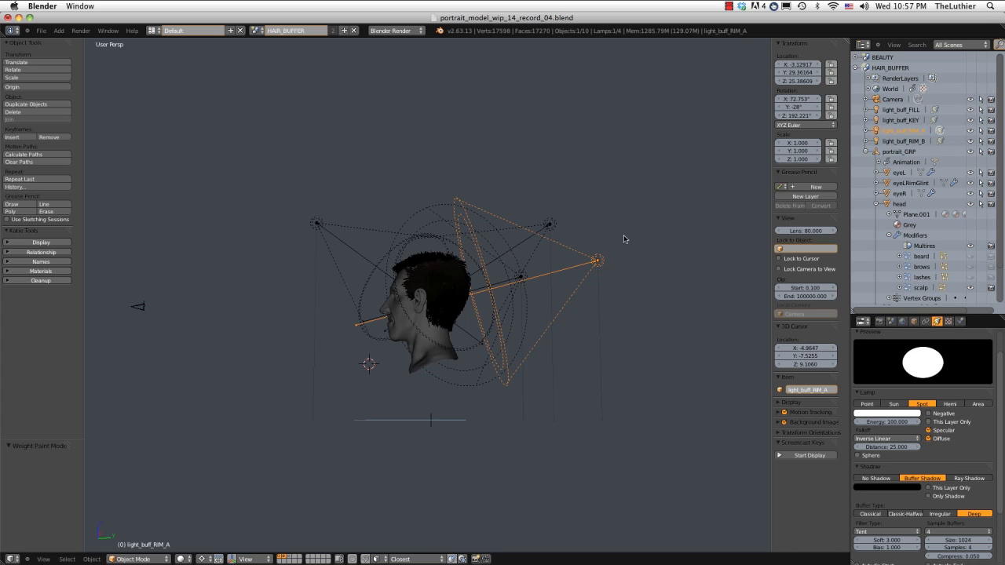
Move the light_buff_RIM_A lamp along the Y axis by about 4.6 units, away from the head
middle_click_drag(624, 235, 633, 301)
scroll(925, 235, "down", 3)
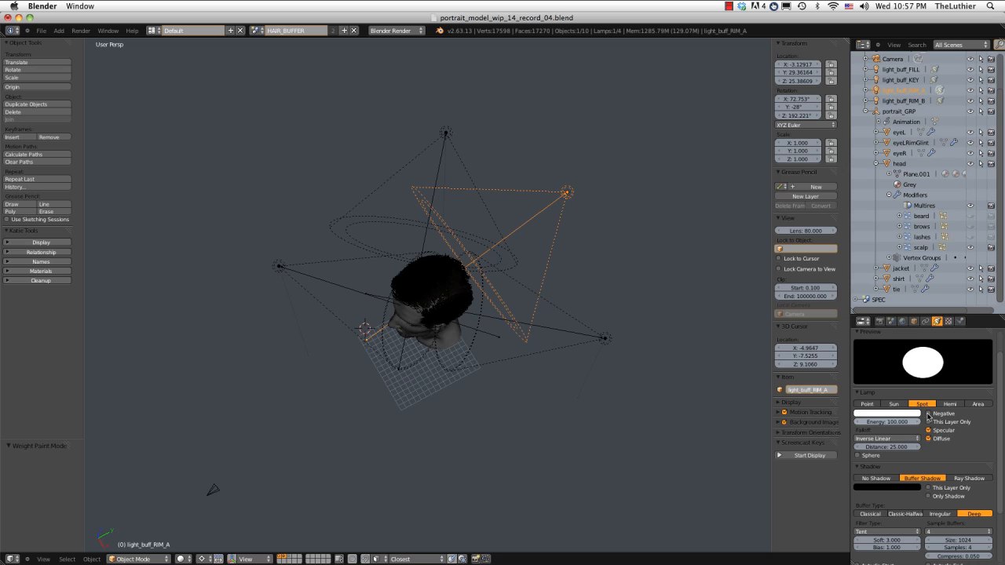
key("g")
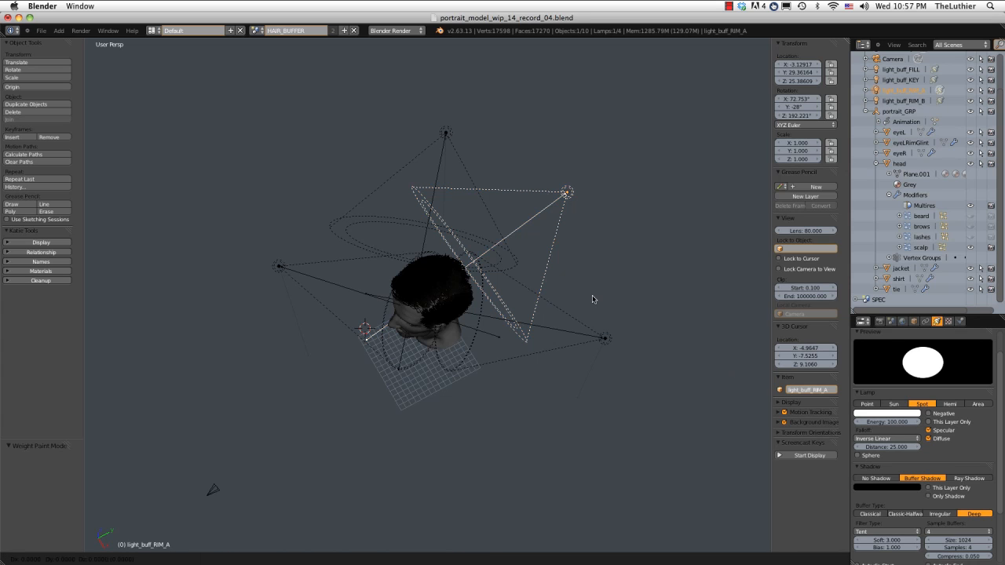
key("y")
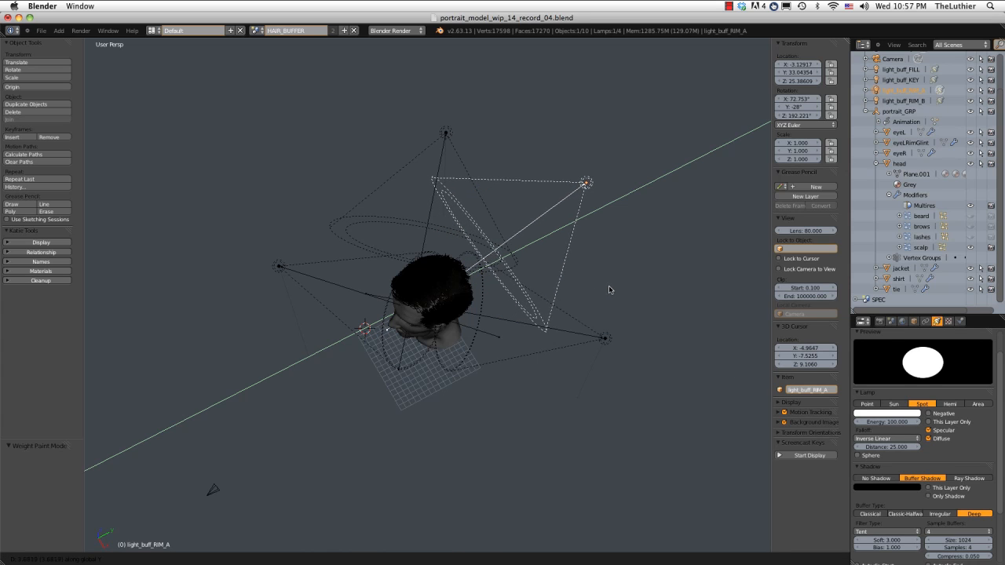
left_click(617, 283)
middle_click_drag(617, 283, 579, 265)
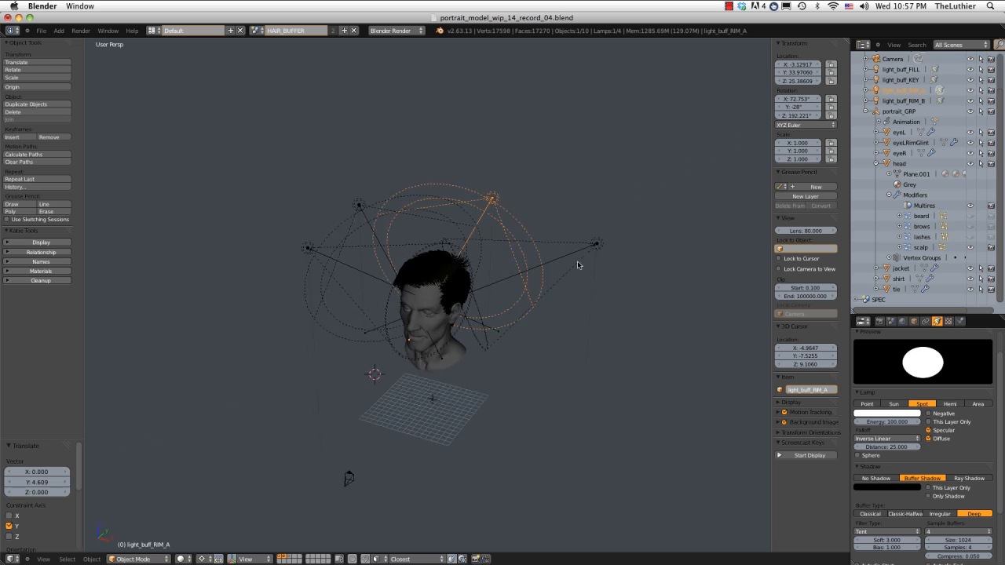
Select the head and bring up its scalp particle settings at the children's roughness values, with the hair in close view
scroll(597, 248, "up", 5)
middle_click_drag(604, 314, 587, 268)
scroll(586, 268, "up", 1)
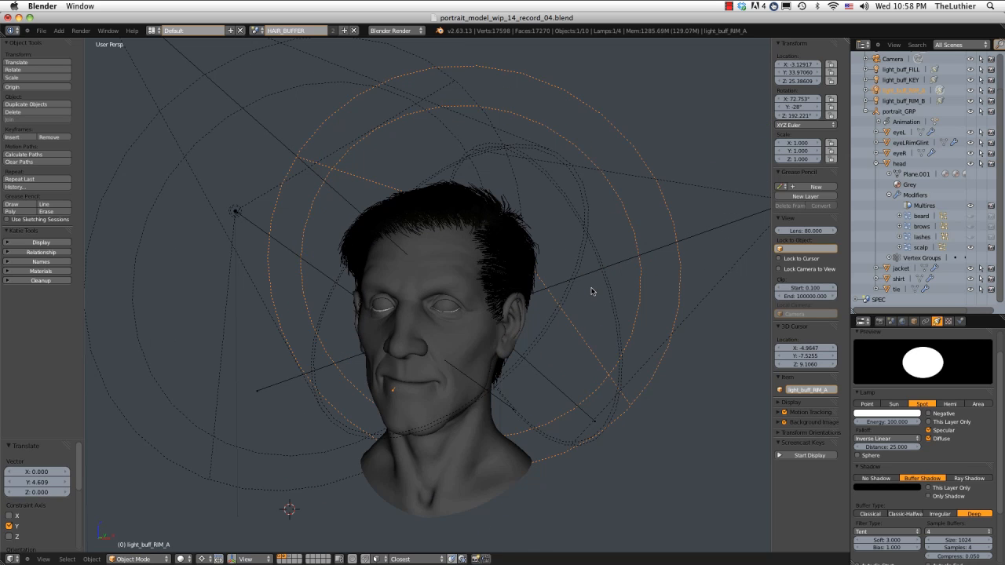
right_click(445, 265)
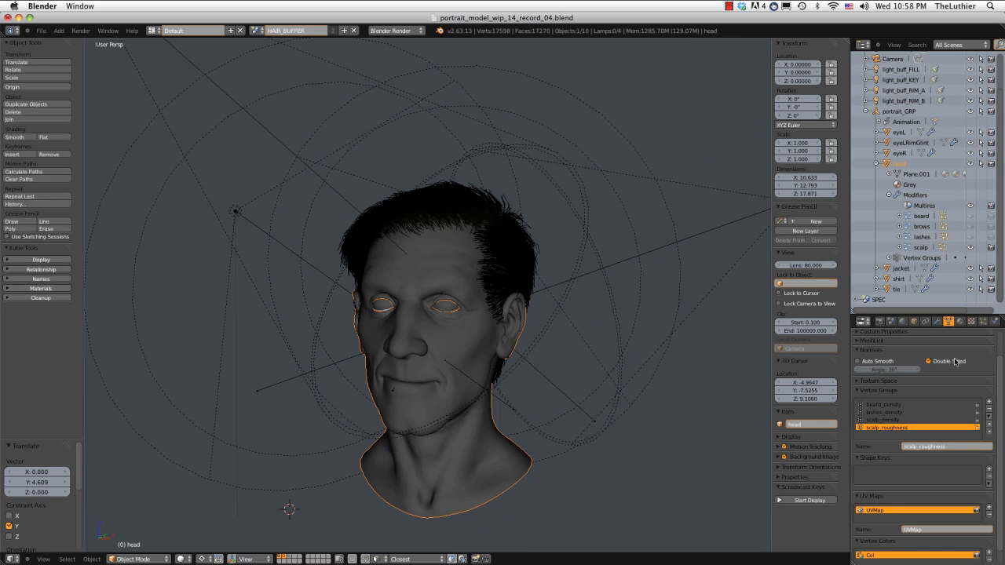
left_click(983, 322)
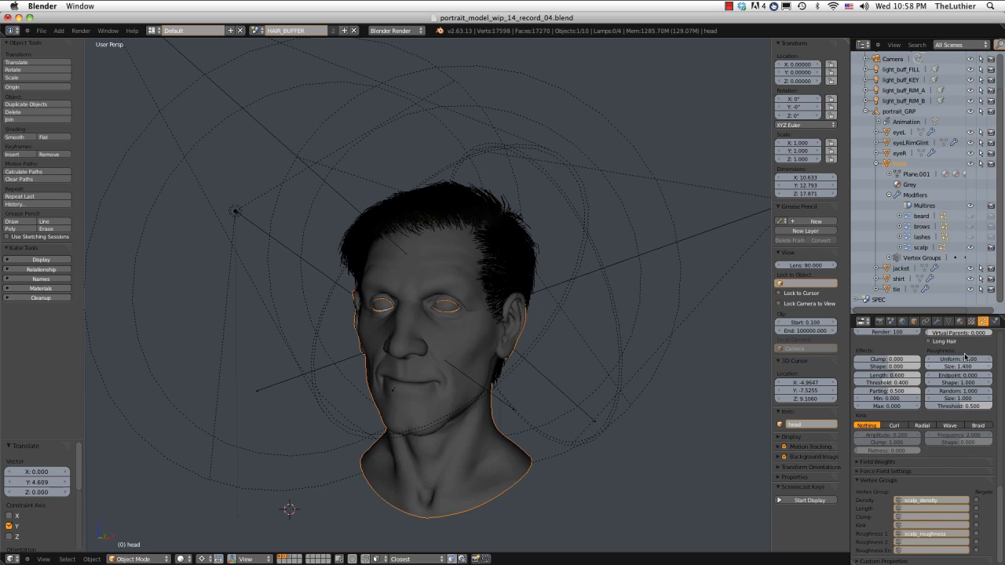
scroll(986, 376, "up", 1)
scroll(617, 262, "up", 1)
middle_click_drag(617, 262, 621, 310, "ctrl")
middle_click_drag(621, 204, 550, 209)
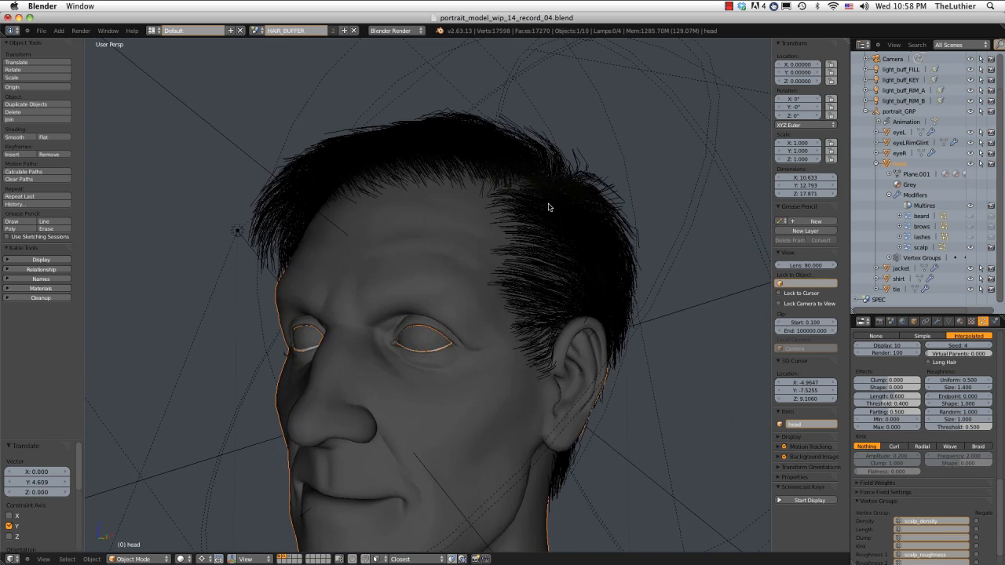
Try a random roughness size of 0.010 on the scalp hair with its threshold at 0.1, and raise the threshold to 0.3
left_click_drag(987, 423, 926, 429)
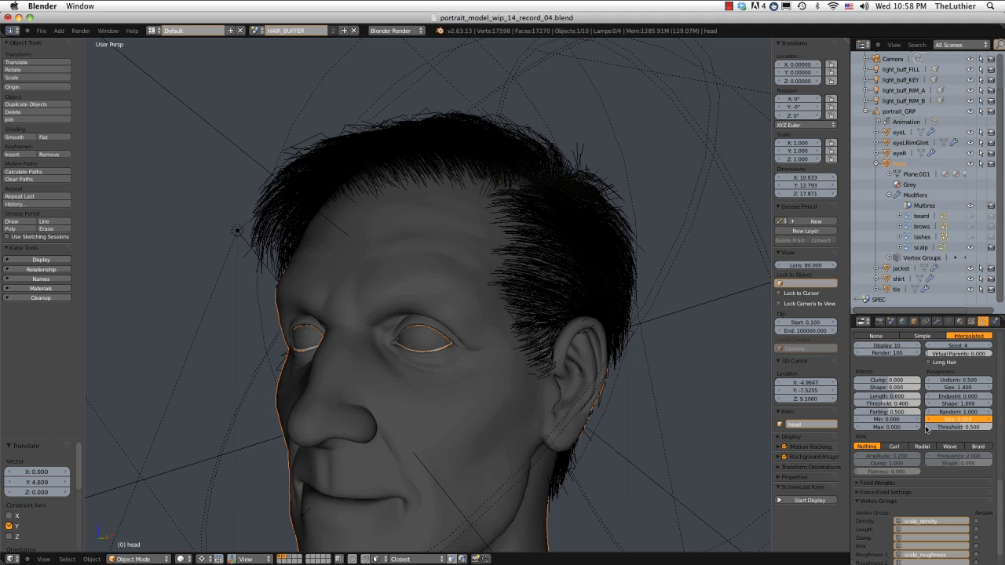
left_click_drag(926, 429, 927, 429)
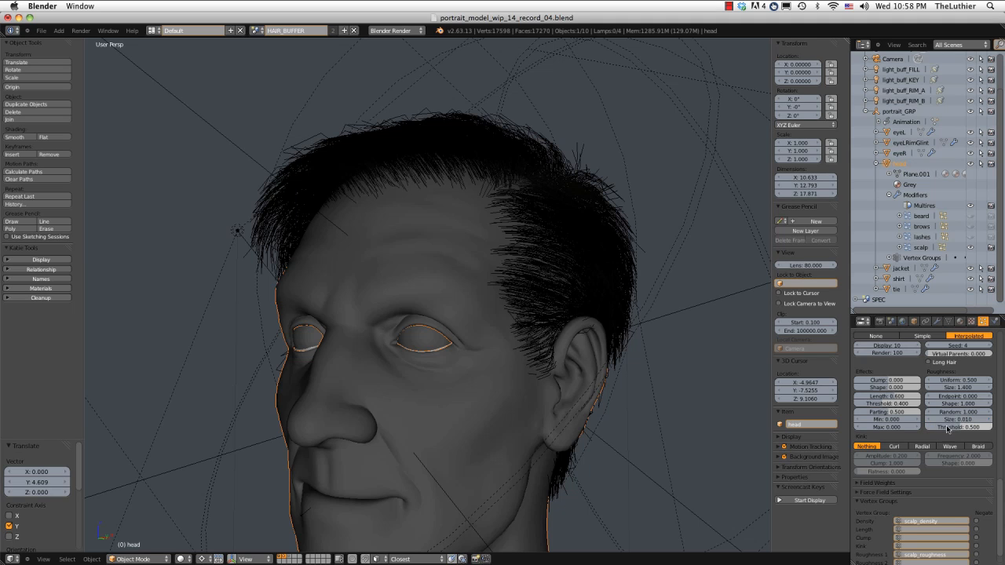
left_click(948, 428)
type("0.1")
key("Return")
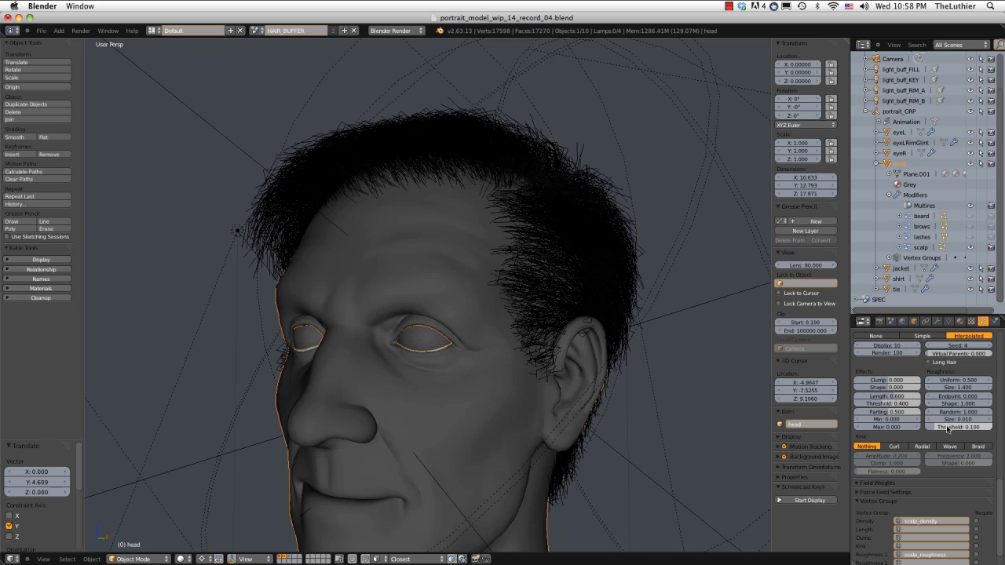
left_click(953, 428)
key("BackSpace")
type("0.3")
key("Return")
Render the image to check the roughened scalp hair and return to the 3D View
middle_click_drag(707, 267, 481, 216)
scroll(702, 264, "down", 3)
scroll(554, 220, "up", 1)
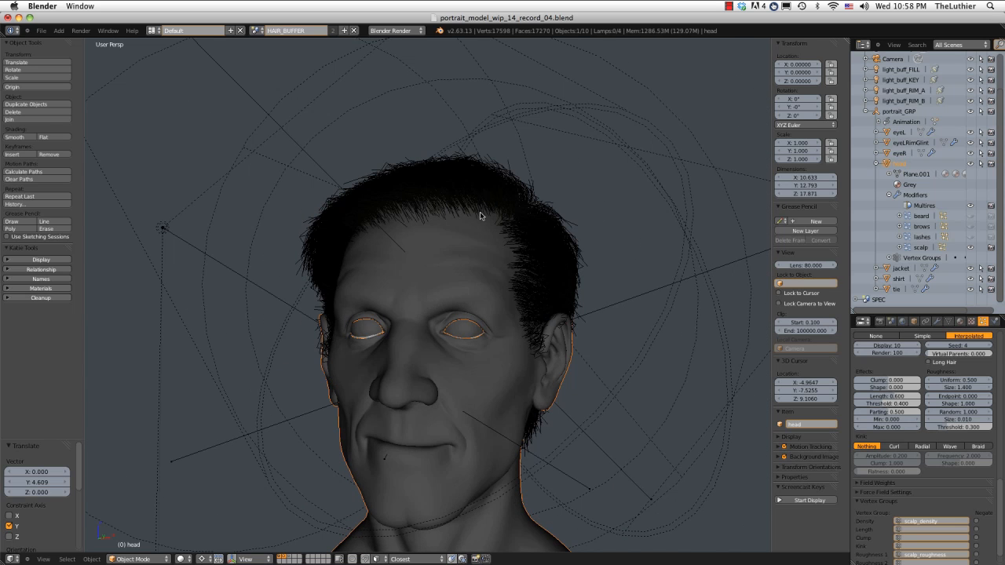
key("F12")
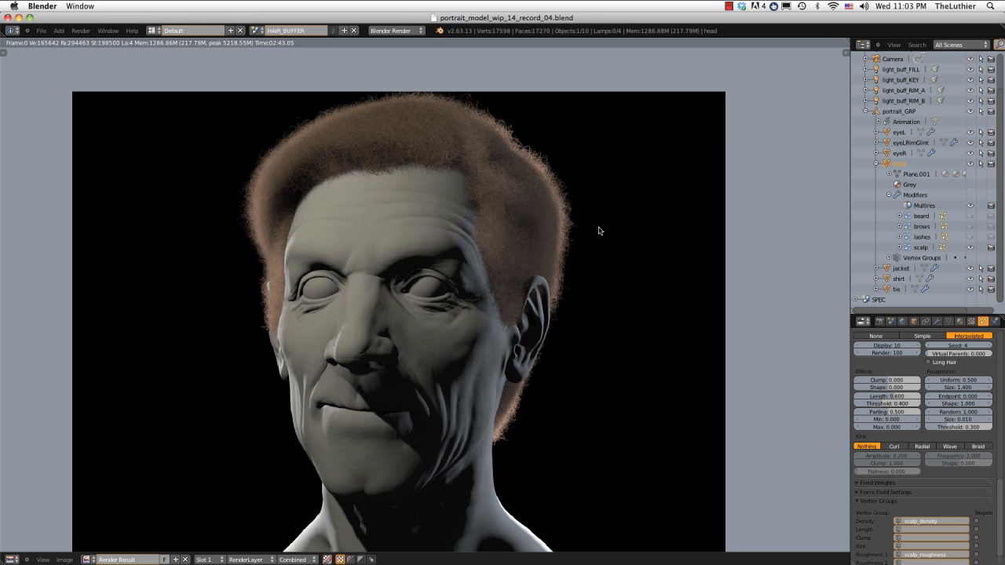
left_click(12, 559)
left_click(32, 548)
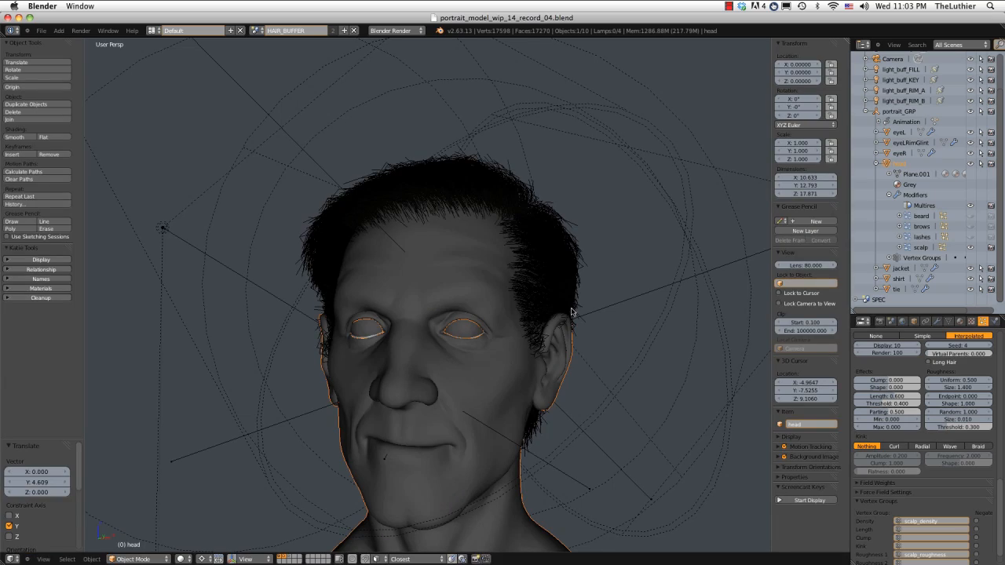
Set the scalp hair's random roughness size to 1.000 and its threshold to 0.500
middle_click_drag(754, 314, 616, 287)
middle_click_drag(617, 287, 684, 263, "ctrl")
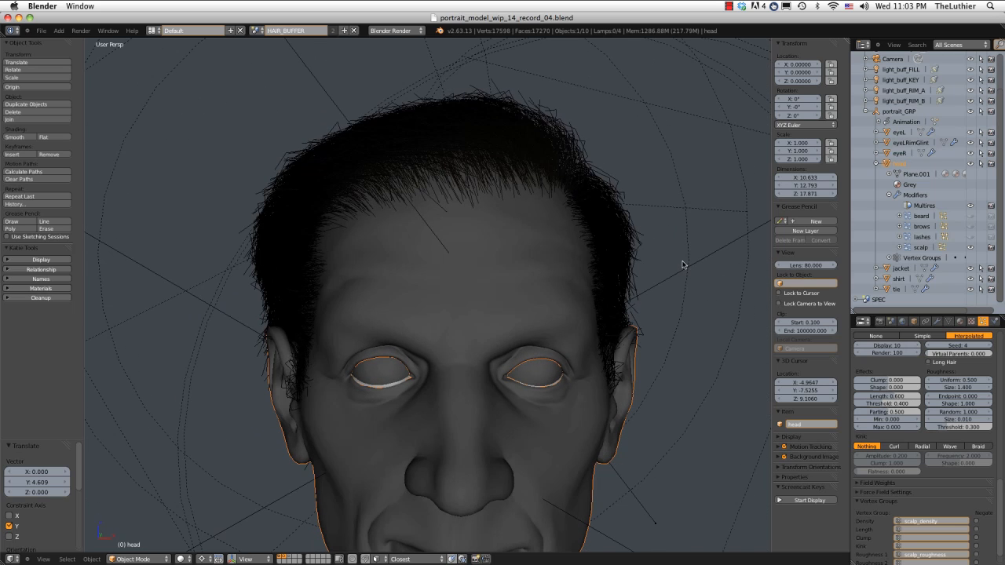
left_click(962, 421)
type("1")
key("Return")
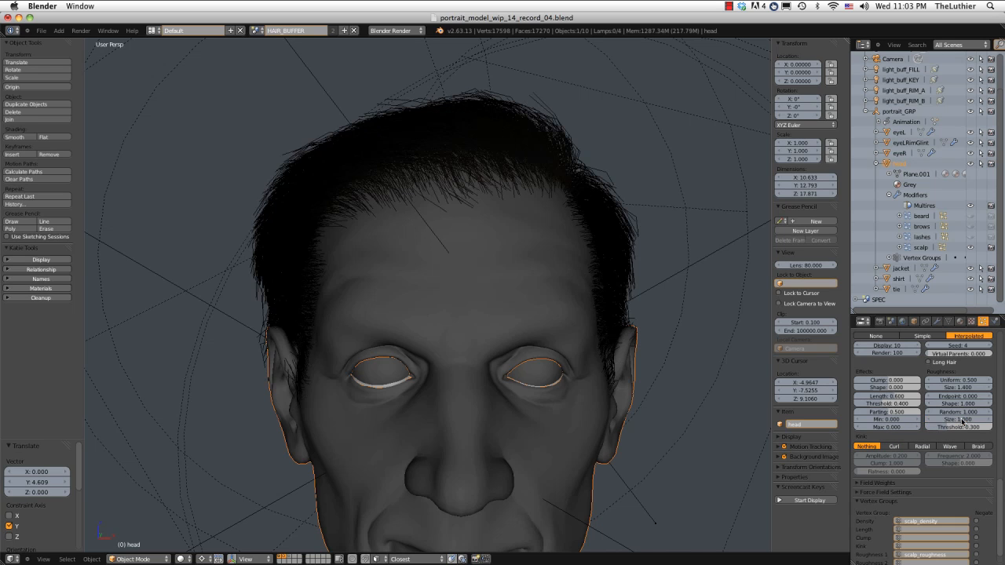
left_click(959, 428)
type(".5")
key("Return")
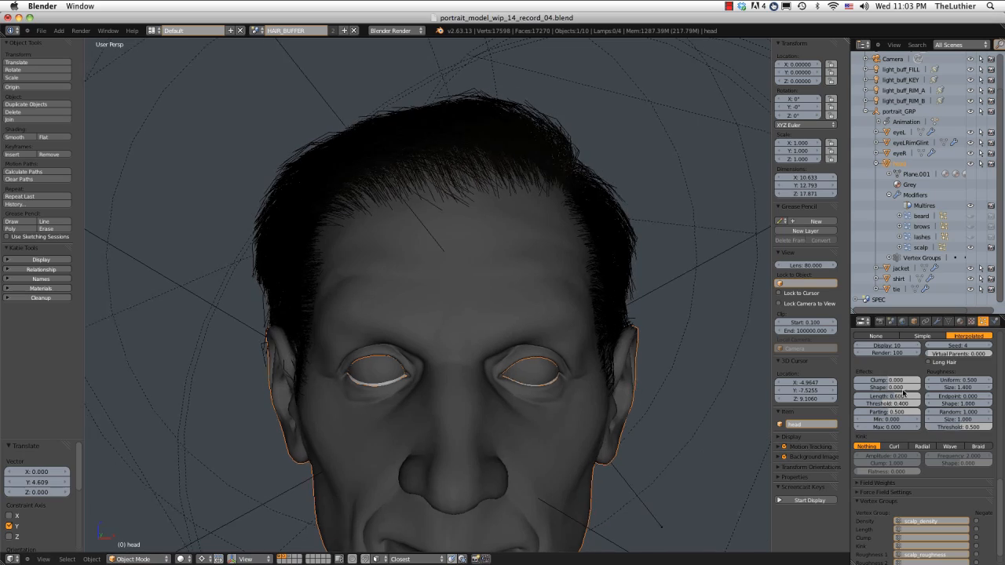
Set the scalp hair's uniform roughness to 0.700 and its size to 1.180
middle_click_drag(746, 280, 538, 255)
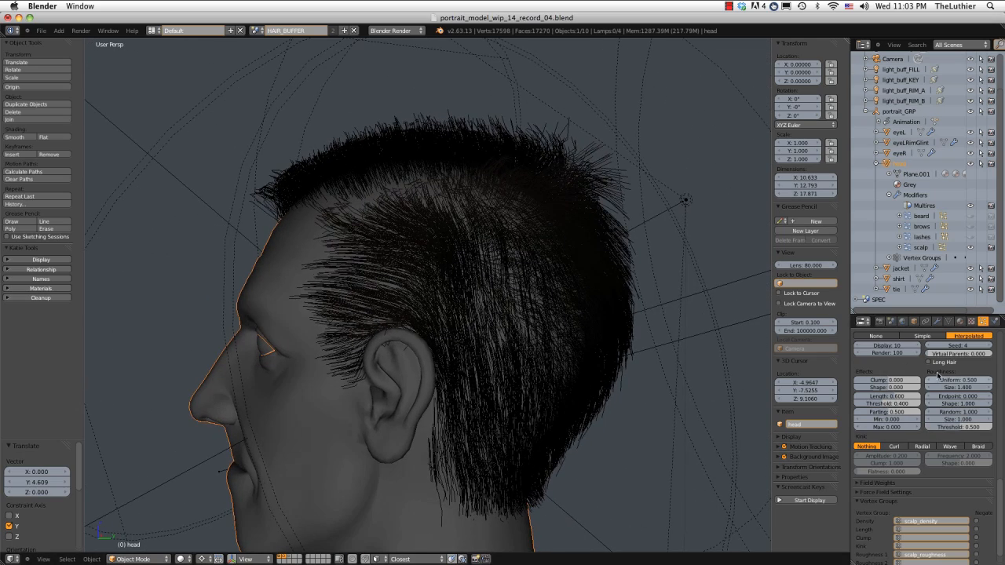
left_click(958, 381)
type("0.7")
key("Return")
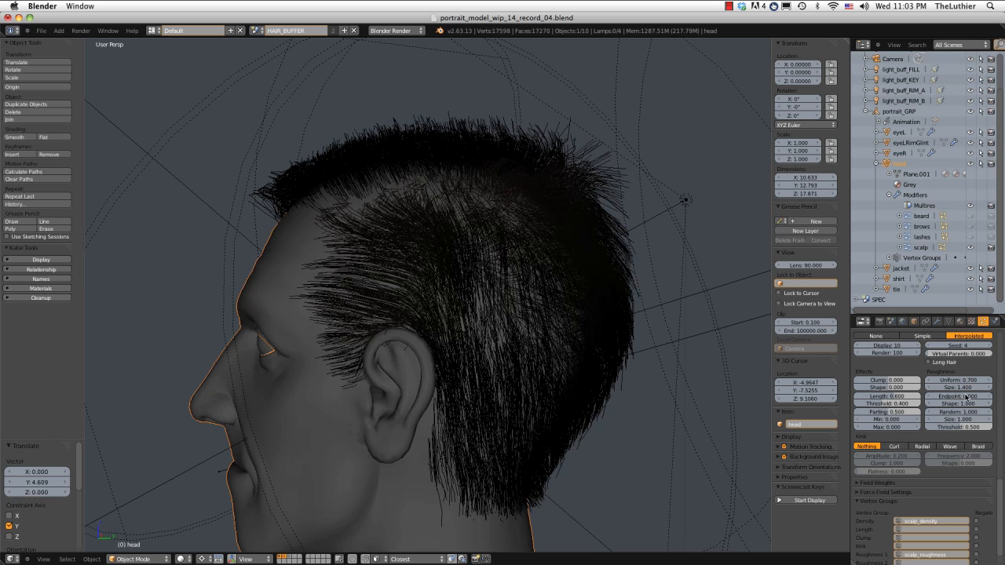
mouse_move(959, 386)
left_mouse_down()
mouse_move(986, 386)
mouse_move(955, 390)
left_mouse_up()
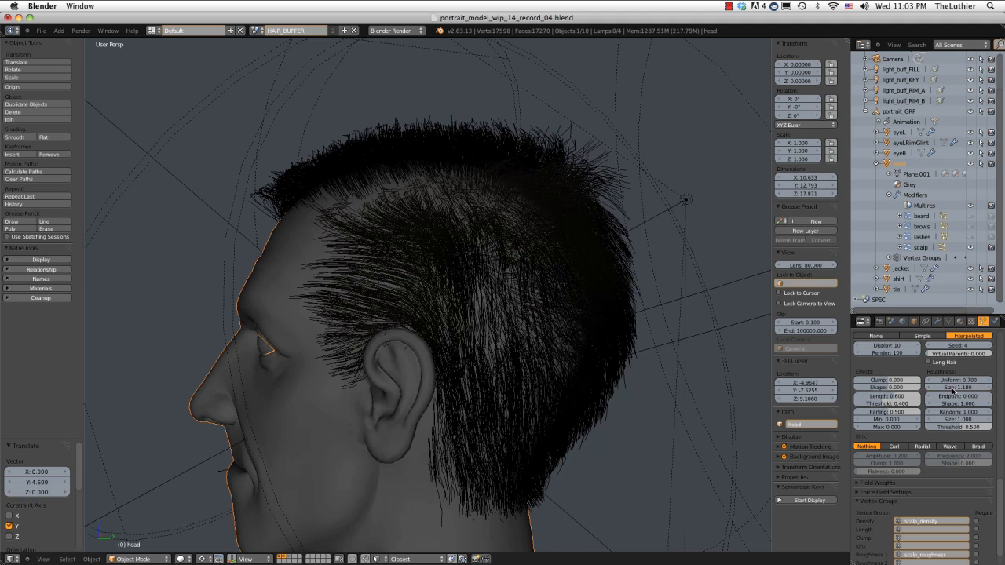
middle_click_drag(495, 312, 647, 297)
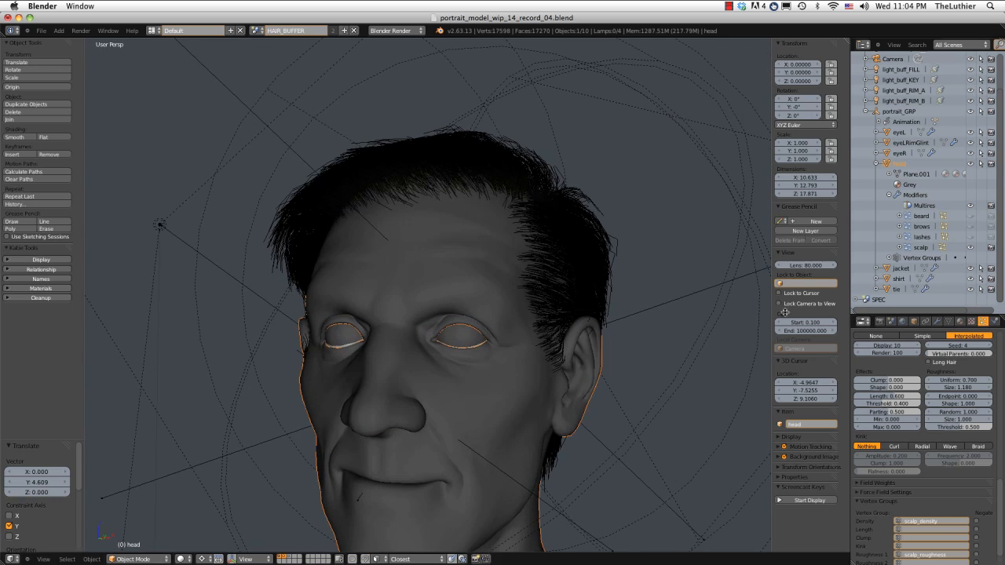
Add a new texture named strand_rampA in the third texture slot of the scalp hair's strand material
left_click(971, 321)
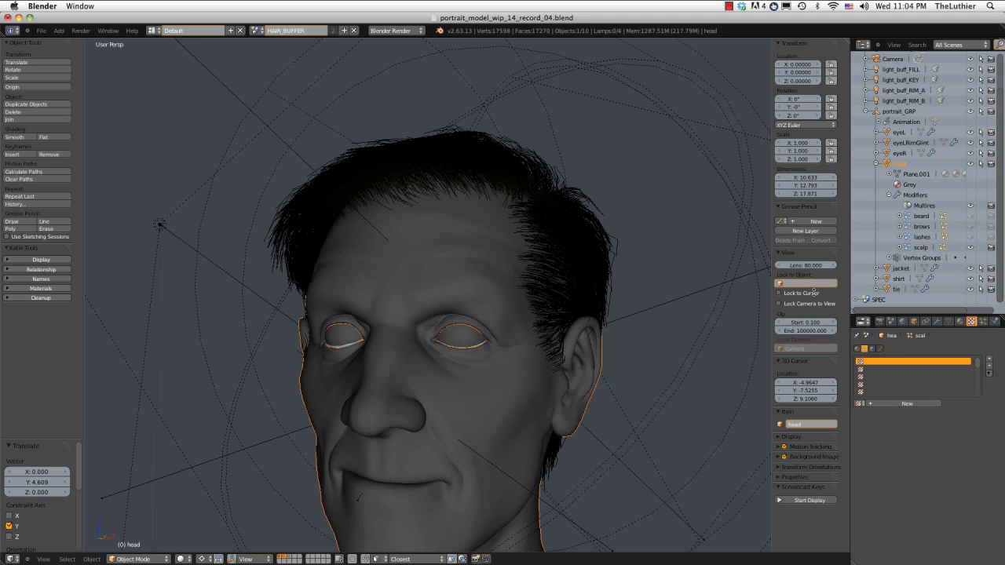
middle_click_drag(592, 266, 559, 268)
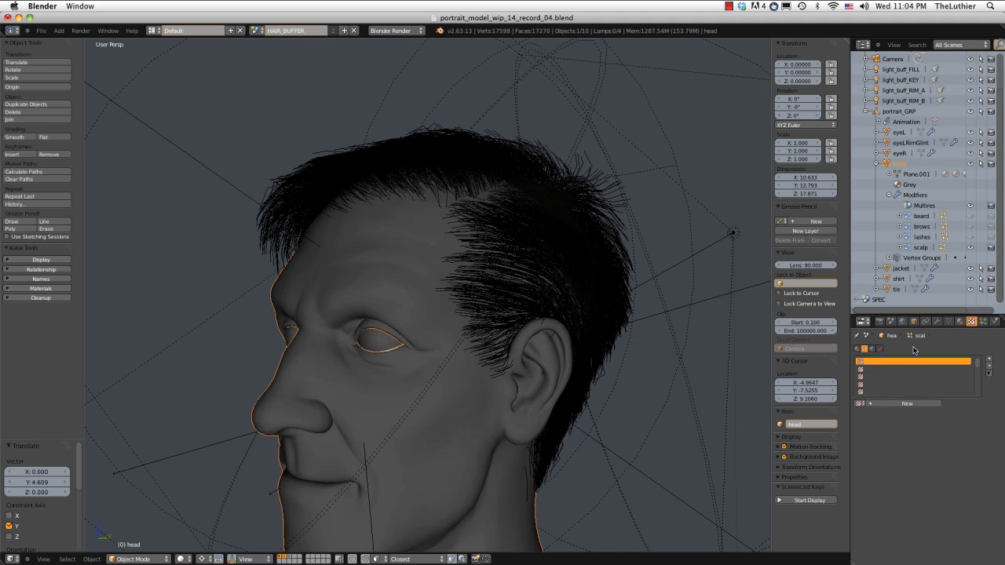
left_click(858, 350)
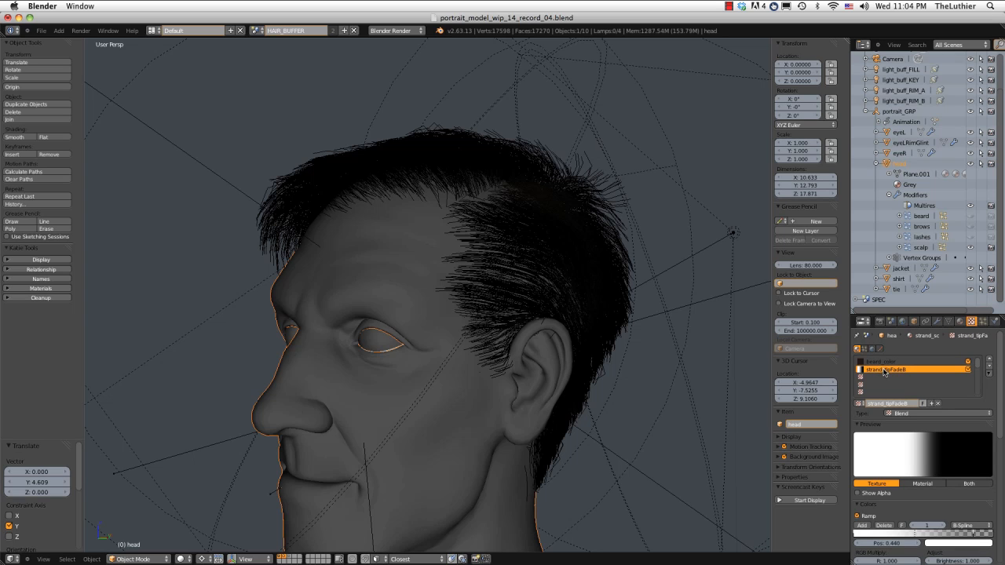
left_click(887, 362)
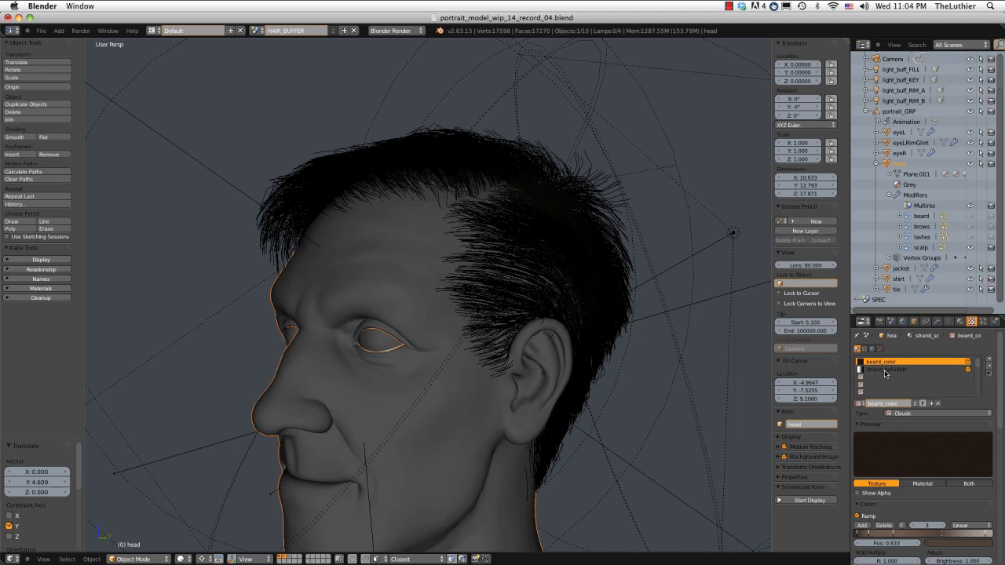
left_click(889, 378)
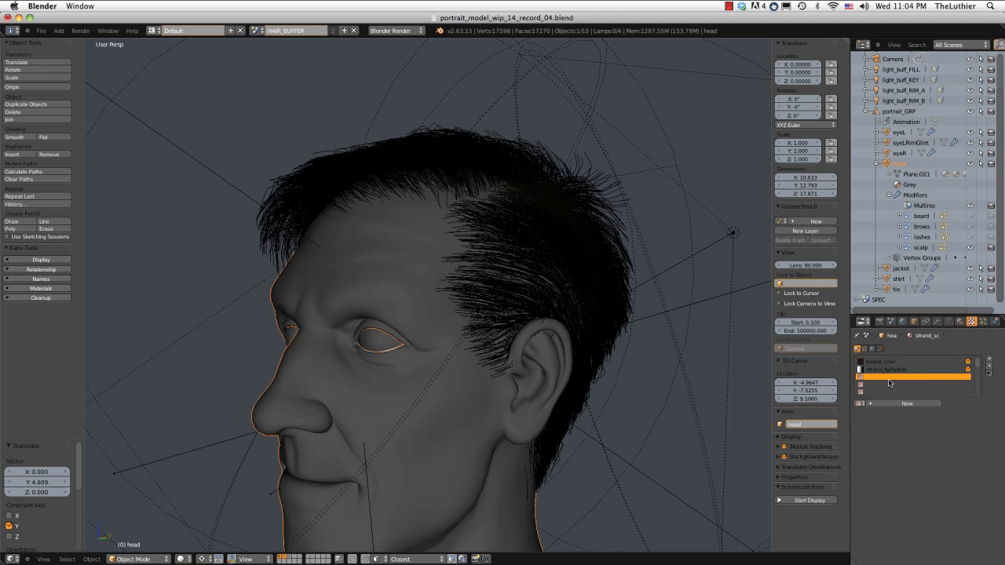
left_click(891, 404)
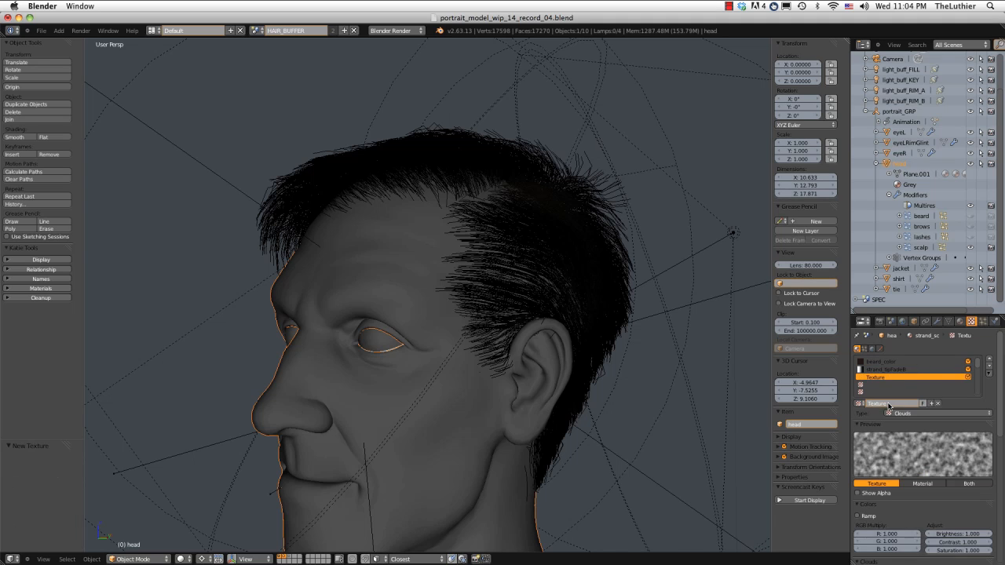
left_click(893, 403)
type("strand_rampA")
key("Return")
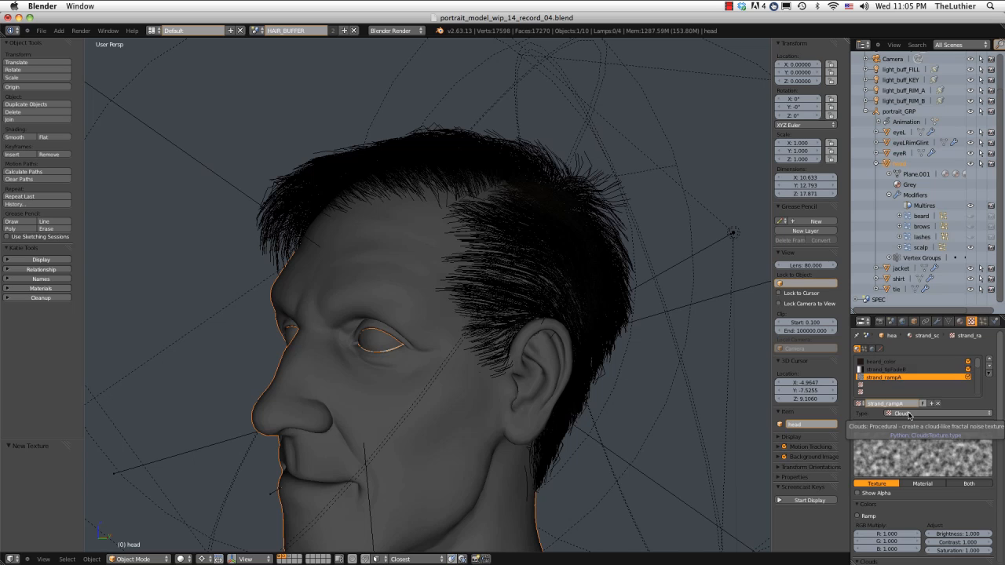
Change the strand_rampA texture's type to Blend and enable its color ramp
left_click(909, 415)
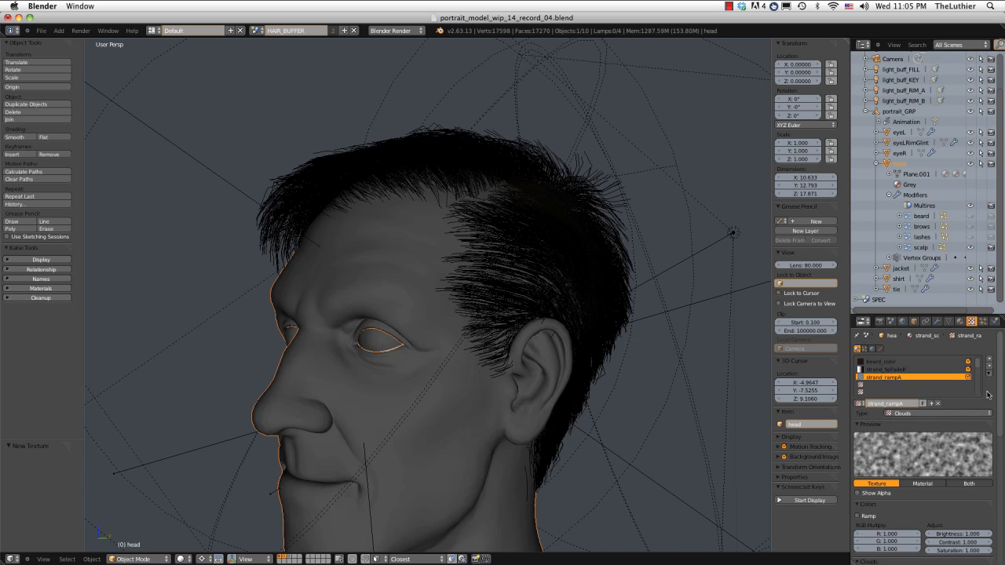
left_click(970, 414)
left_click(943, 416)
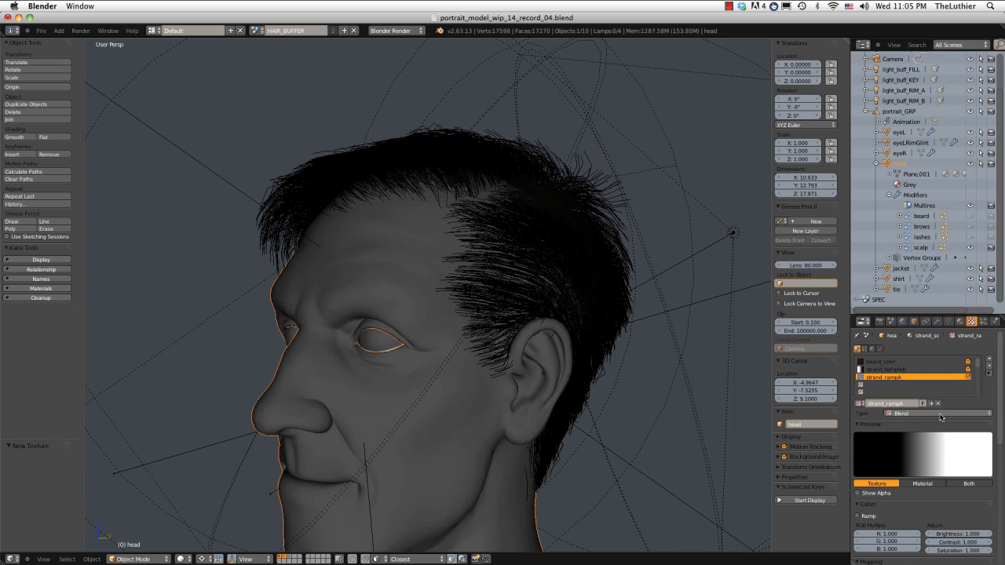
scroll(943, 419, "down", 1)
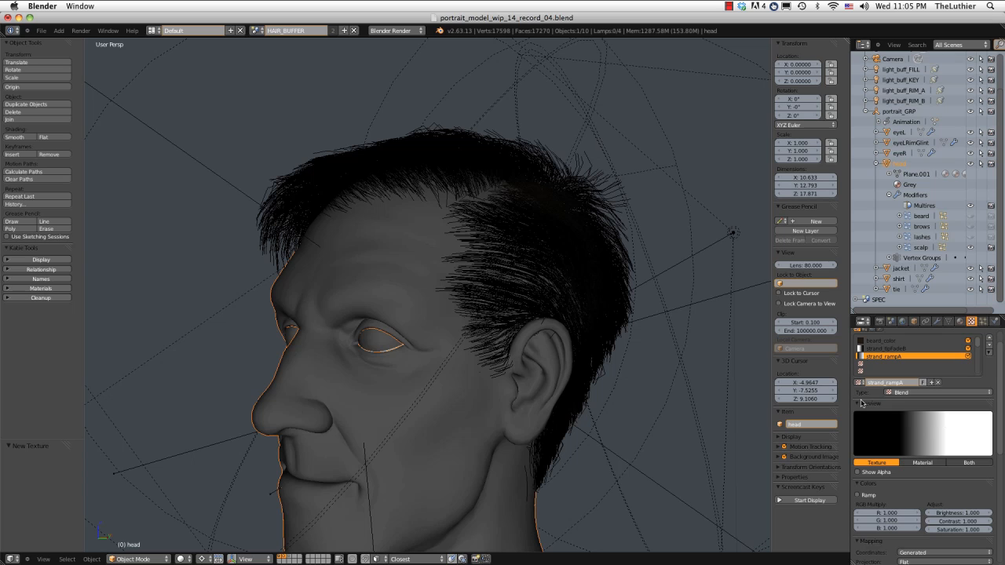
left_click(867, 496)
Make the strand_rampA ramp's black stop fully opaque, flipping the ramp for the edit and flipping it back
scroll(867, 496, "down", 2)
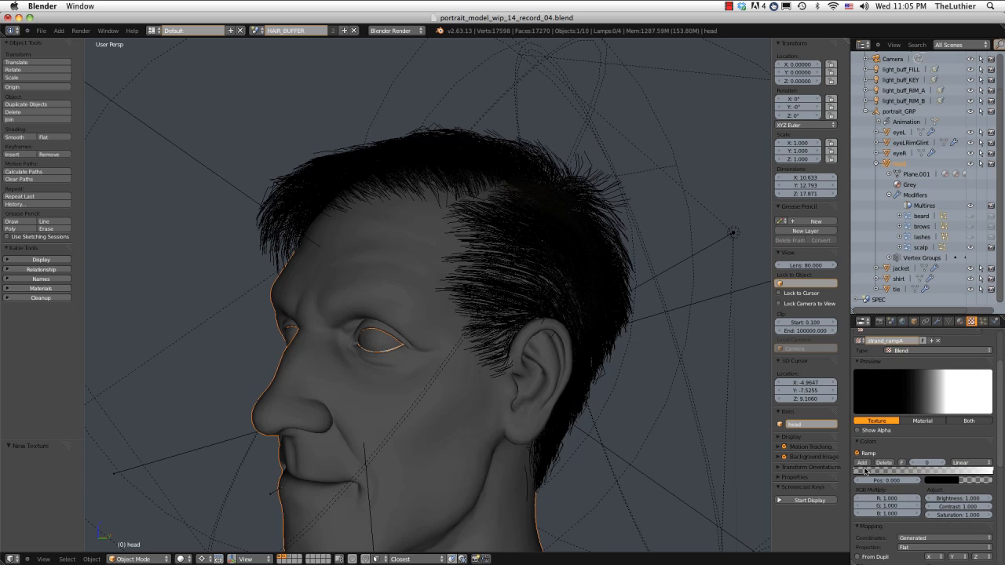
left_click(904, 463)
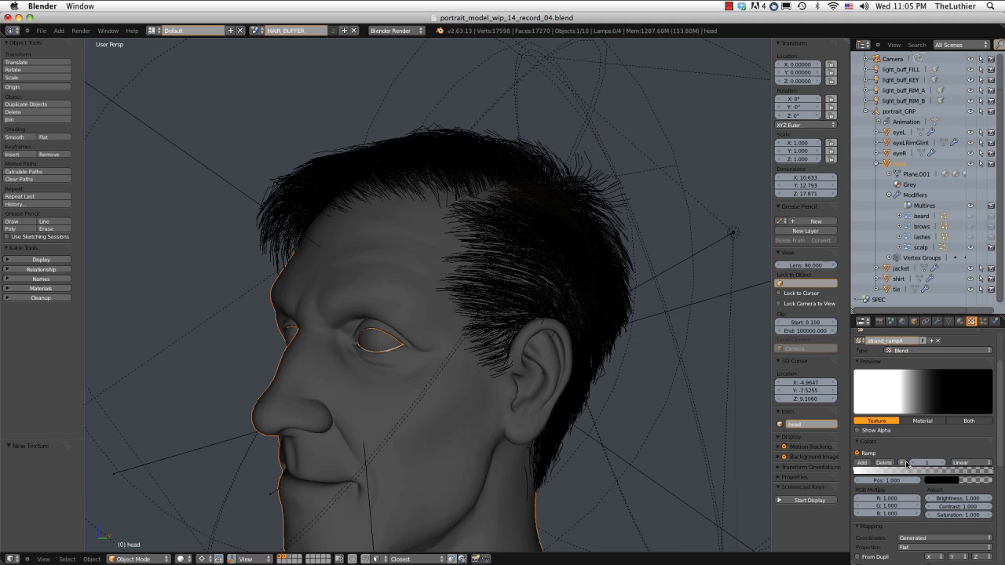
left_click(974, 478)
left_click_drag(952, 470, 1003, 470)
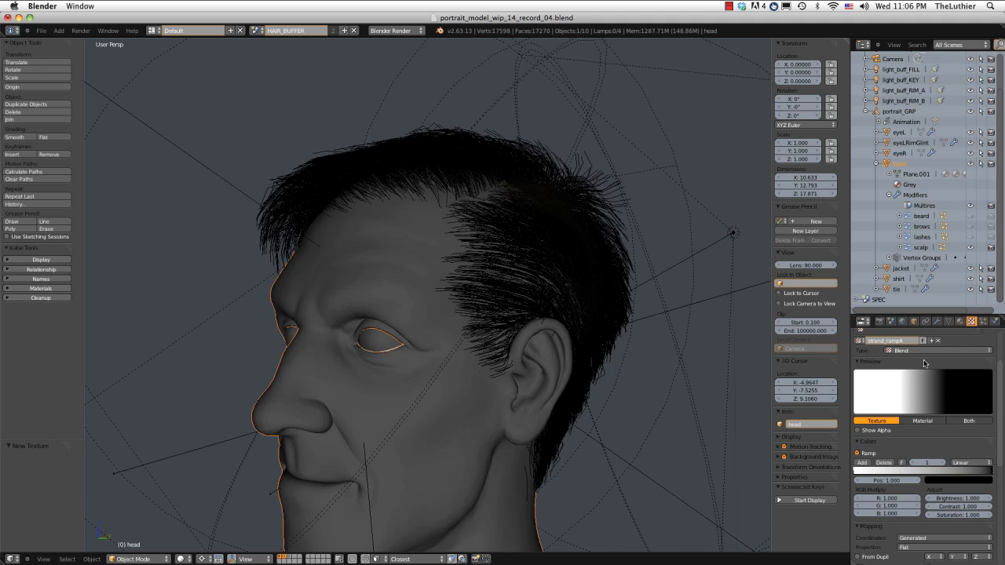
left_click(903, 463)
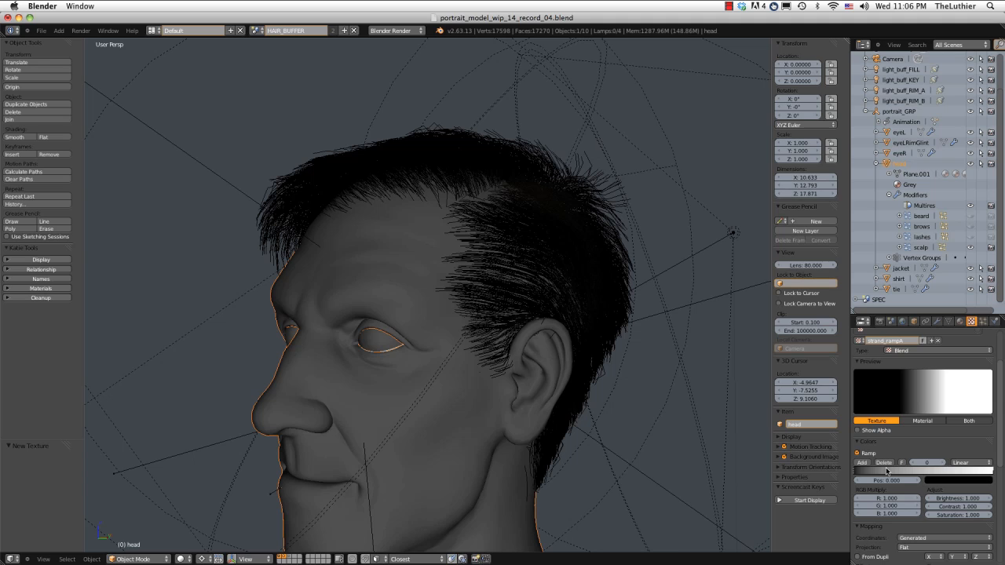
Return the strand_rampA ramp's interpolation to Linear after trying B-Spline, and set the texture's mapping coordinates to Strand / Particle
left_click(967, 463)
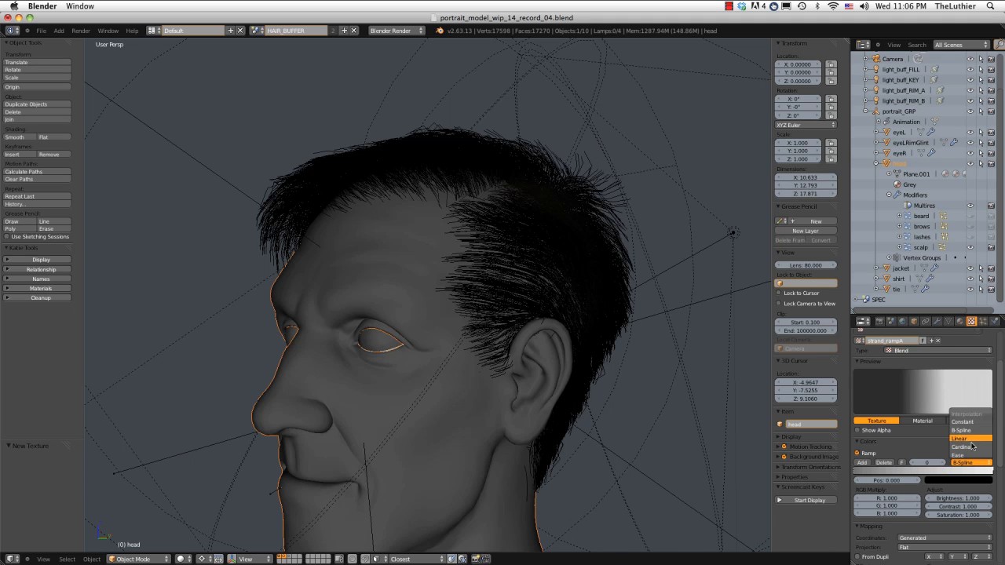
left_click(969, 446)
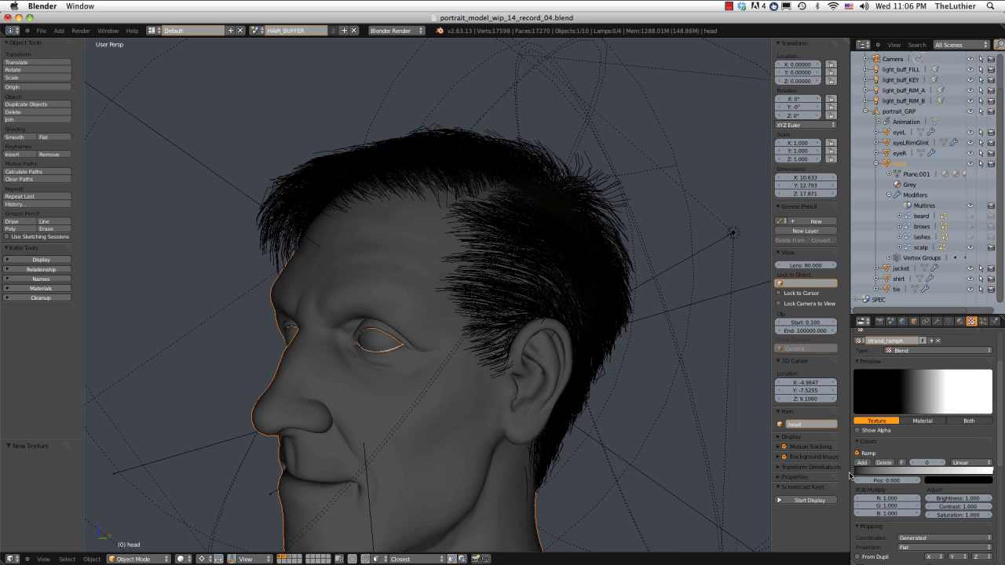
scroll(995, 468, "down", 5)
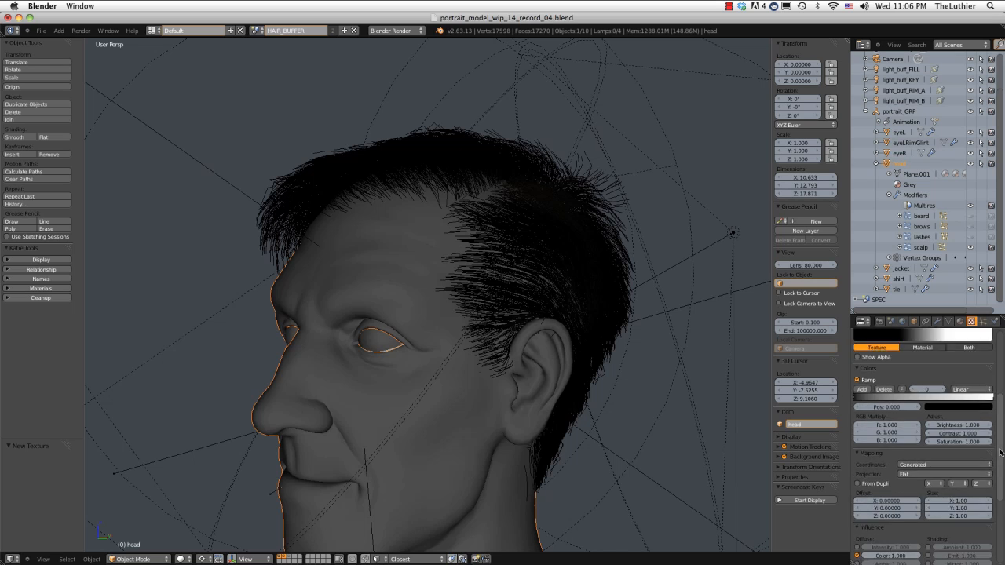
left_click(912, 408)
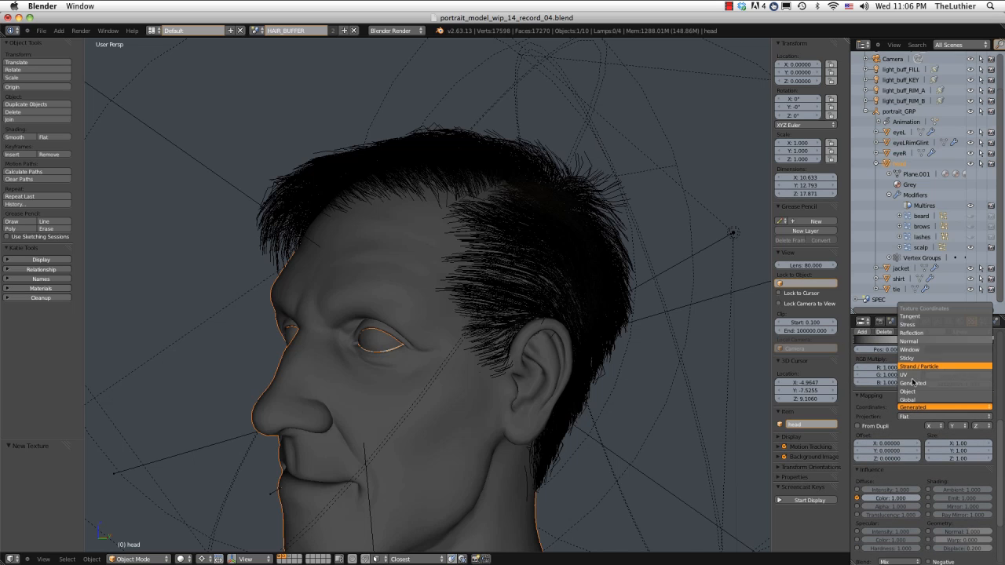
left_click(919, 367)
Set the strand_rampA texture's blend mode to Multiply and render the head
scroll(999, 428, "down", 2)
scroll(999, 428, "down", 1)
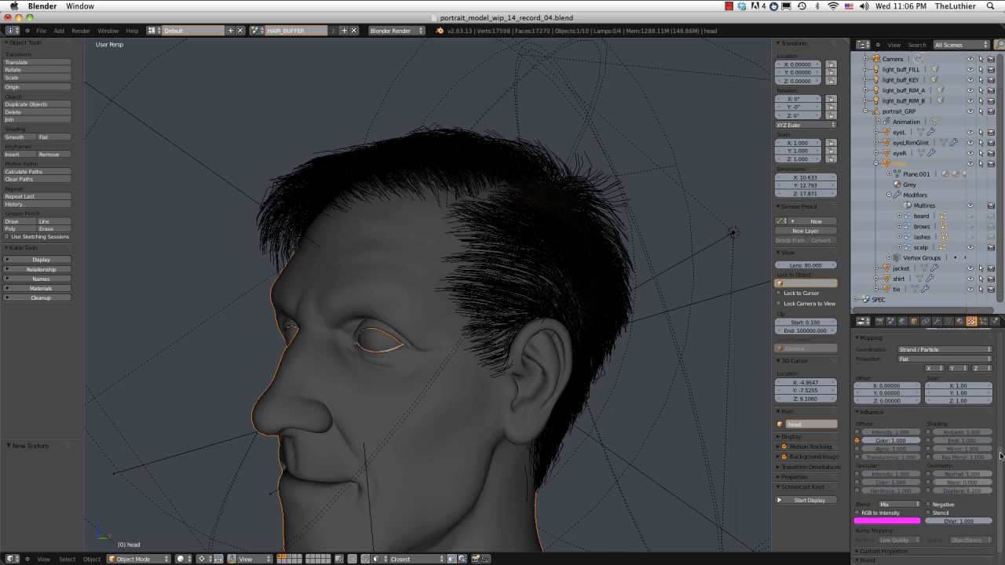
left_click(891, 505)
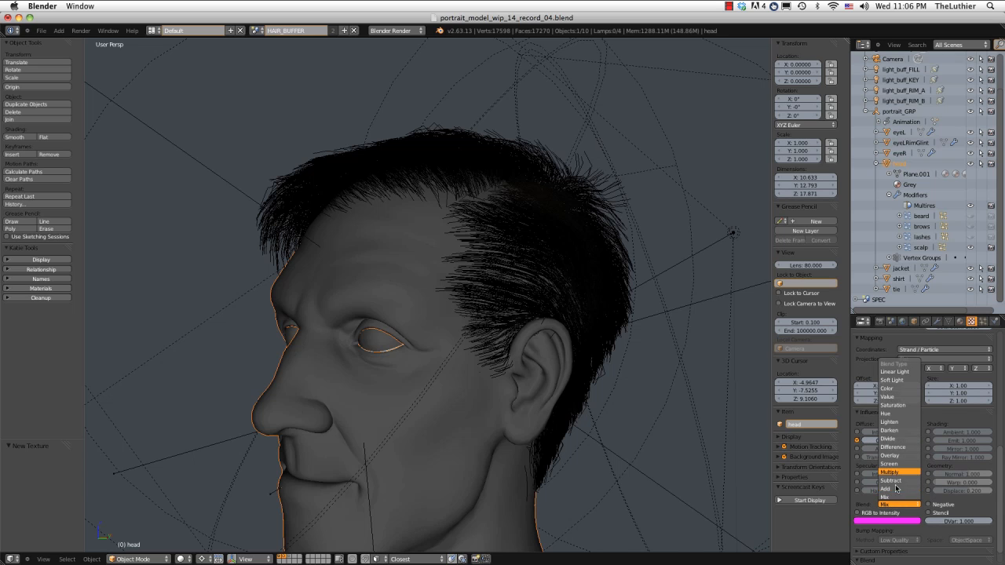
left_click(895, 472)
scroll(994, 457, "up", 6)
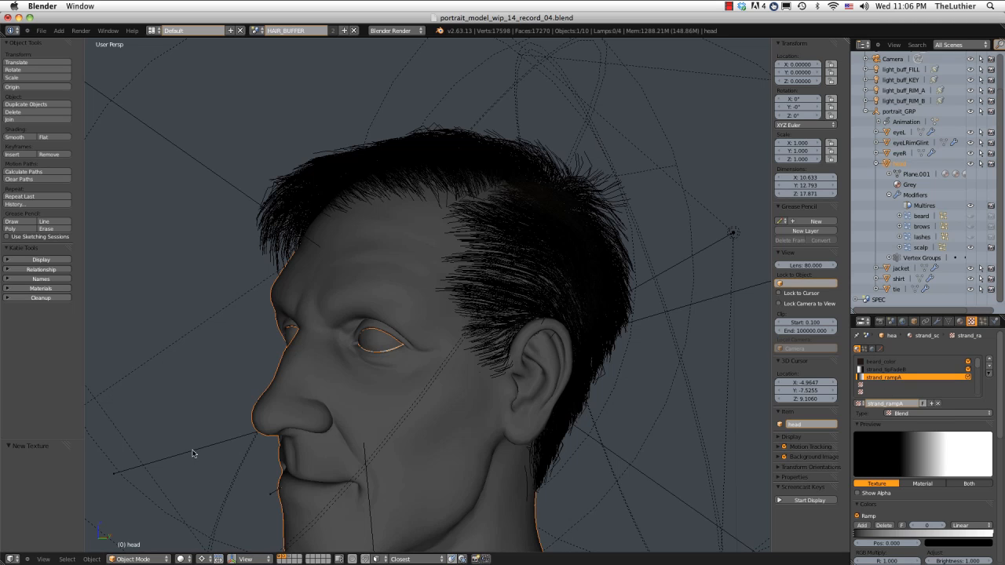
key("F12")
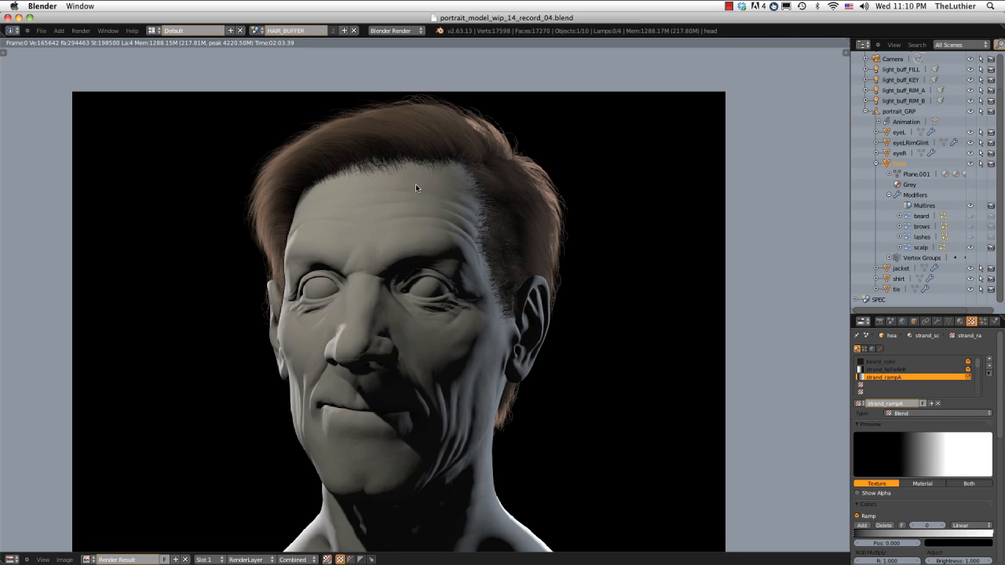
Compare the new hair render in slot 1 with the previous render in slot 8
key("j")
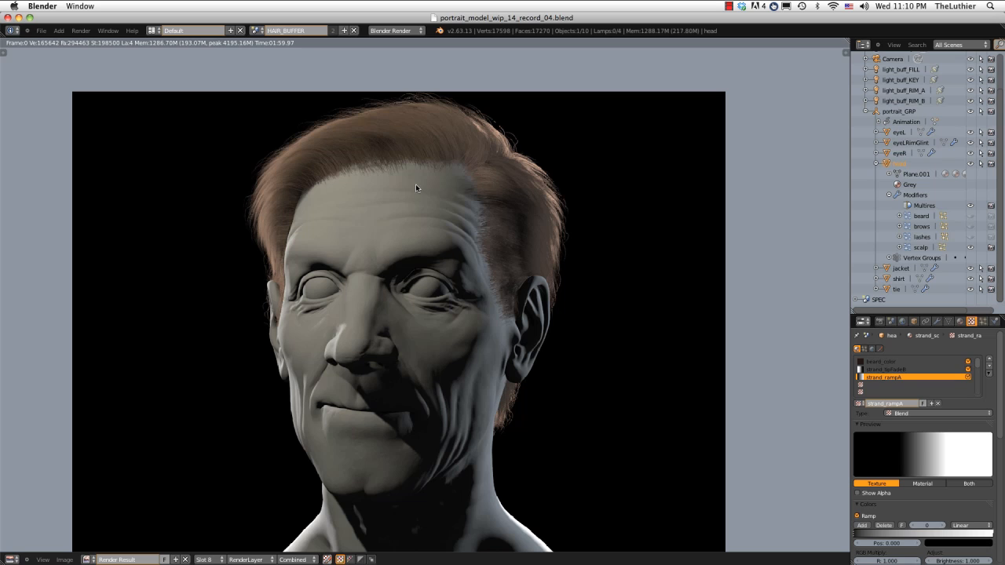
key("j")
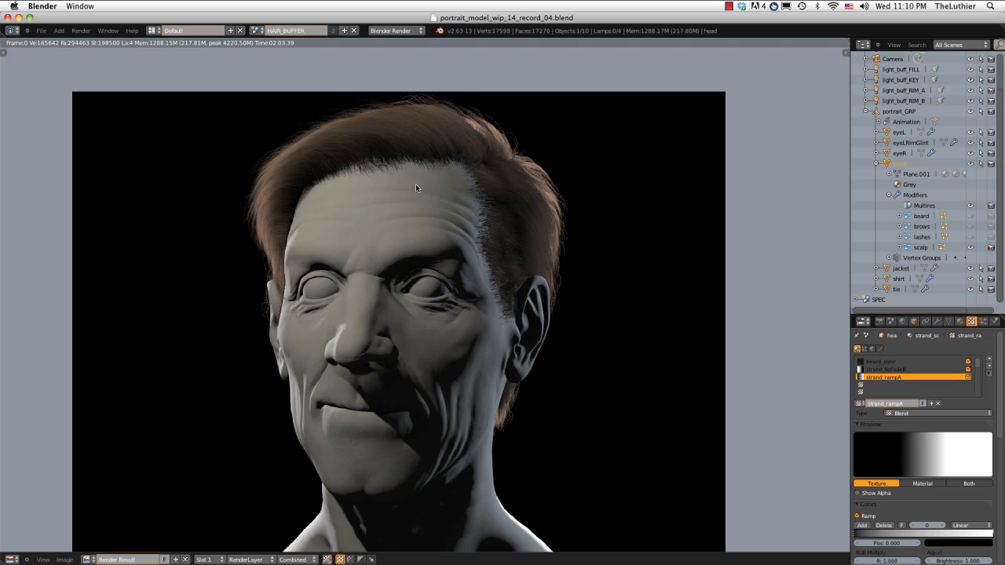
key("j")
key("j")
key("j")
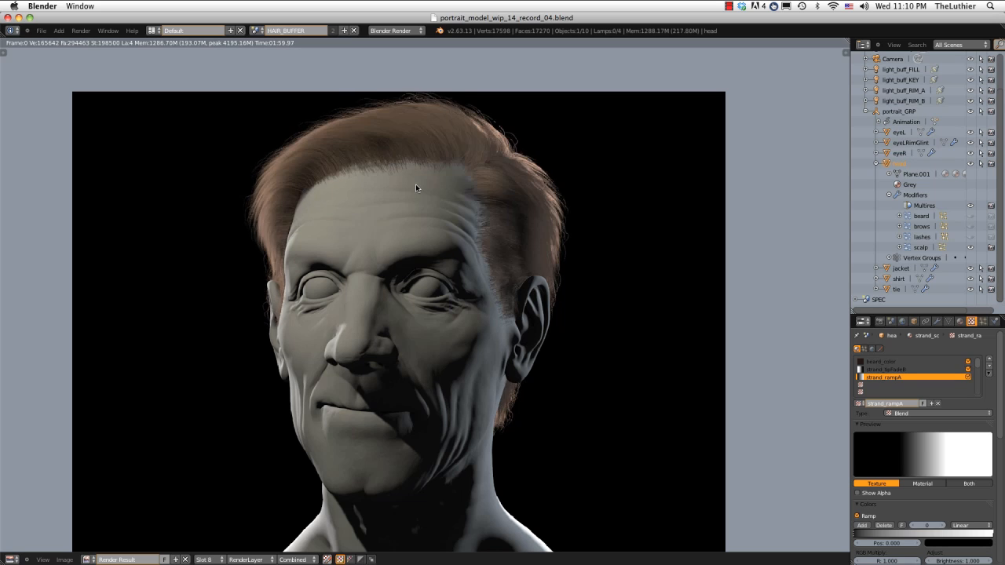
key("j")
key("j")
key("j")
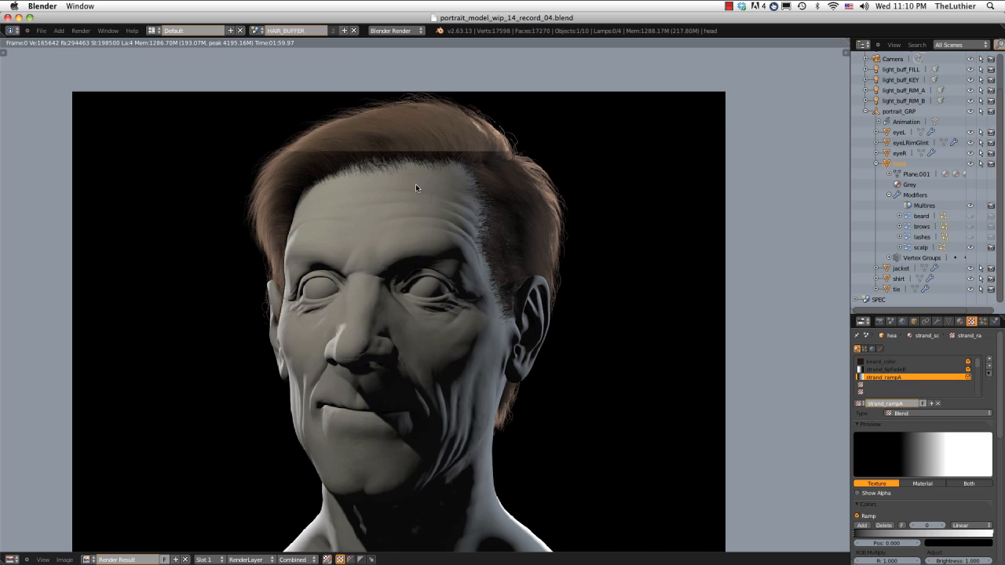
Examine the hairline and hair roots up close, comparing both render slots there
scroll(416, 184, "up", 4)
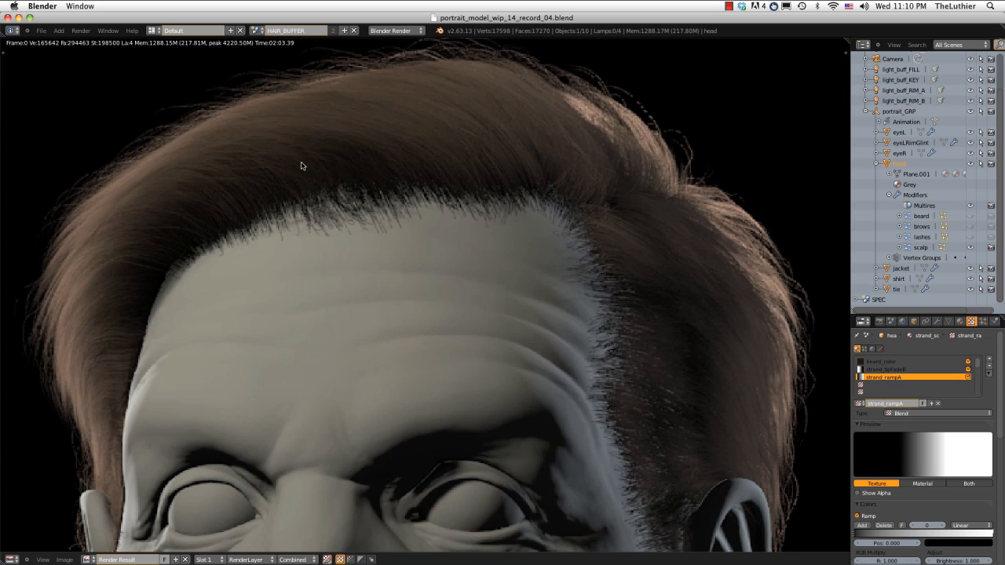
key("j")
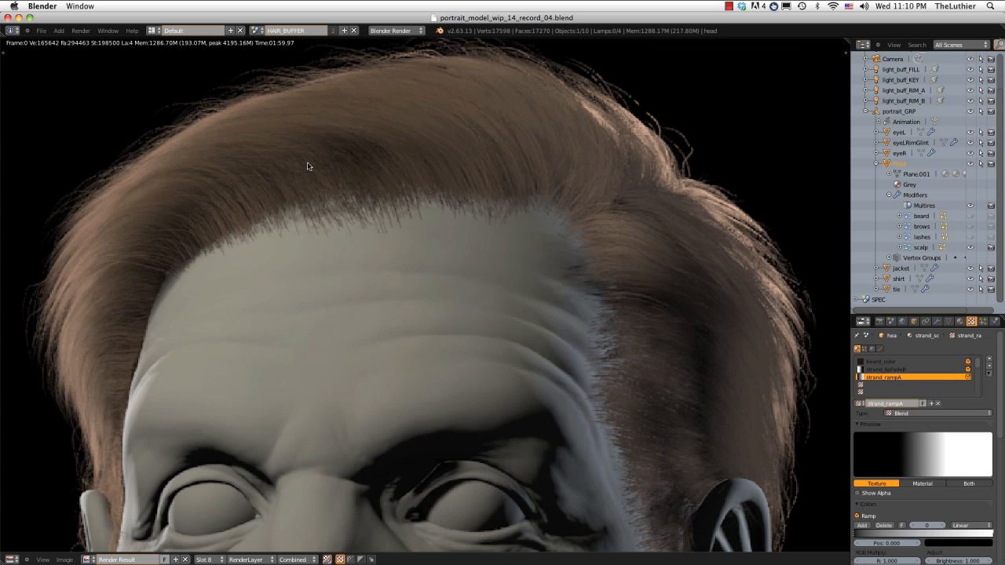
key("j")
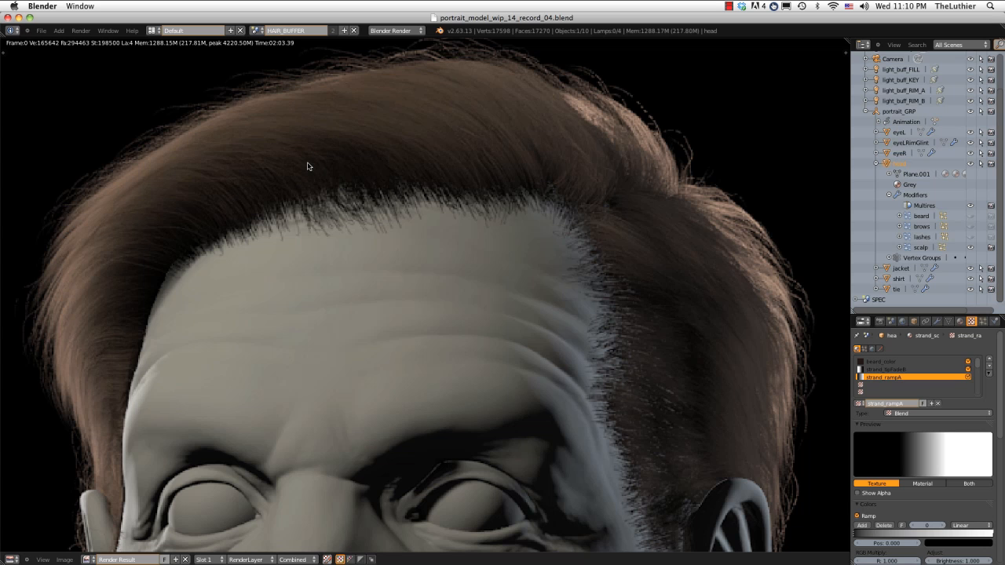
scroll(308, 167, "down", 5)
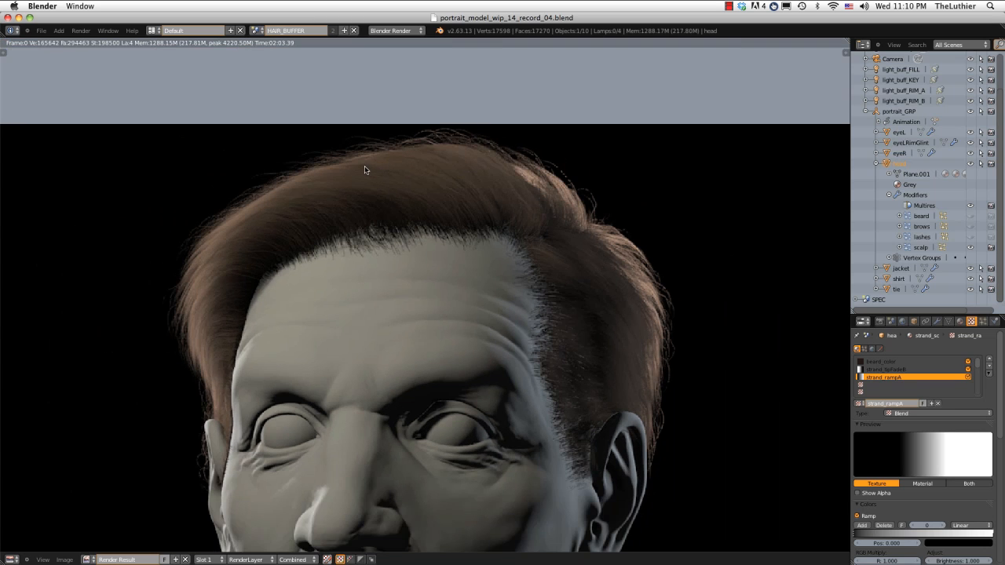
scroll(487, 193, "down", 3)
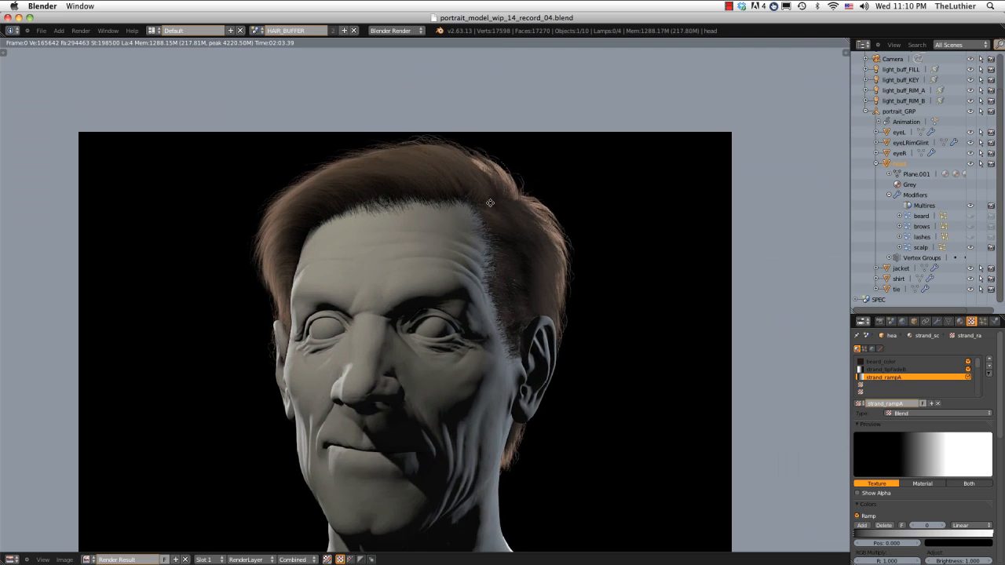
scroll(483, 194, "up", 3)
middle_click_drag(479, 190, 484, 230)
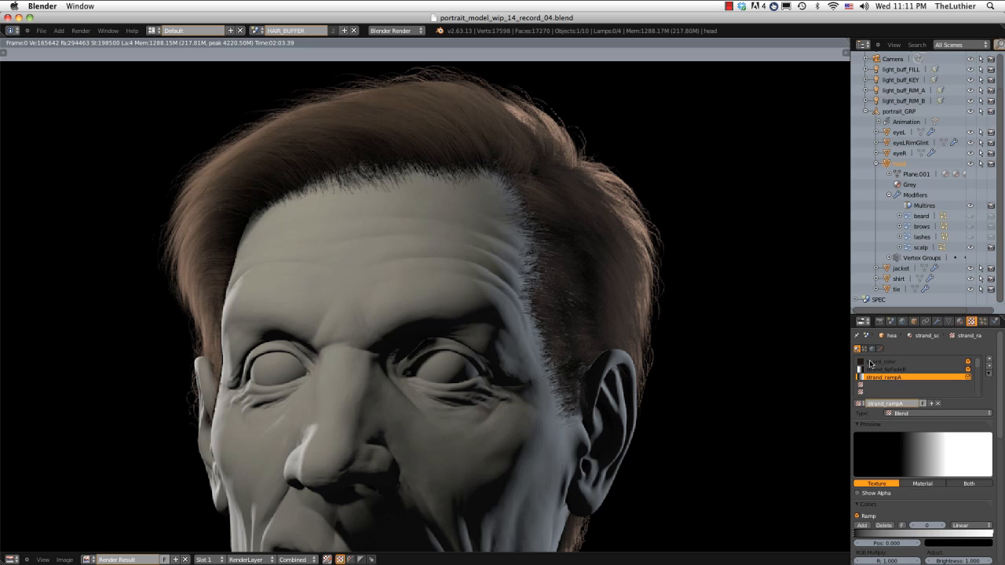
Set the strand_rampA ramp's interpolation to B-Spline and move its black stop to position 0.409
scroll(943, 418, "down", 2)
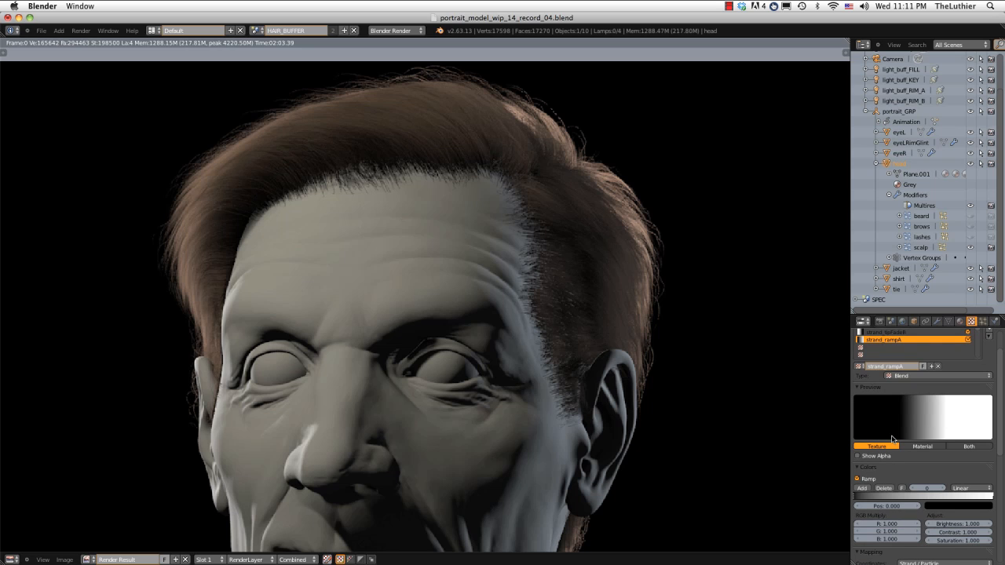
left_click_drag(856, 497, 885, 500)
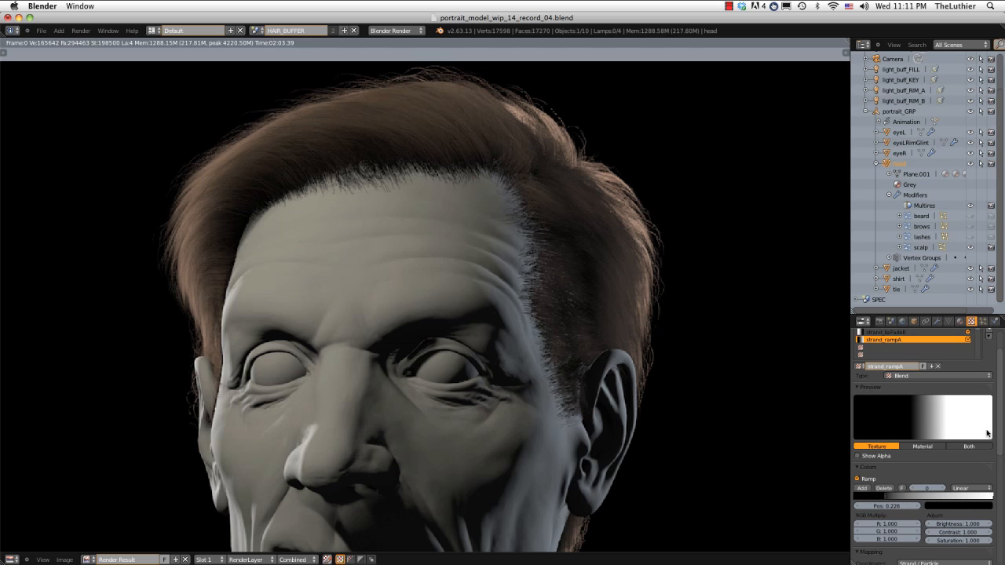
left_click(971, 489)
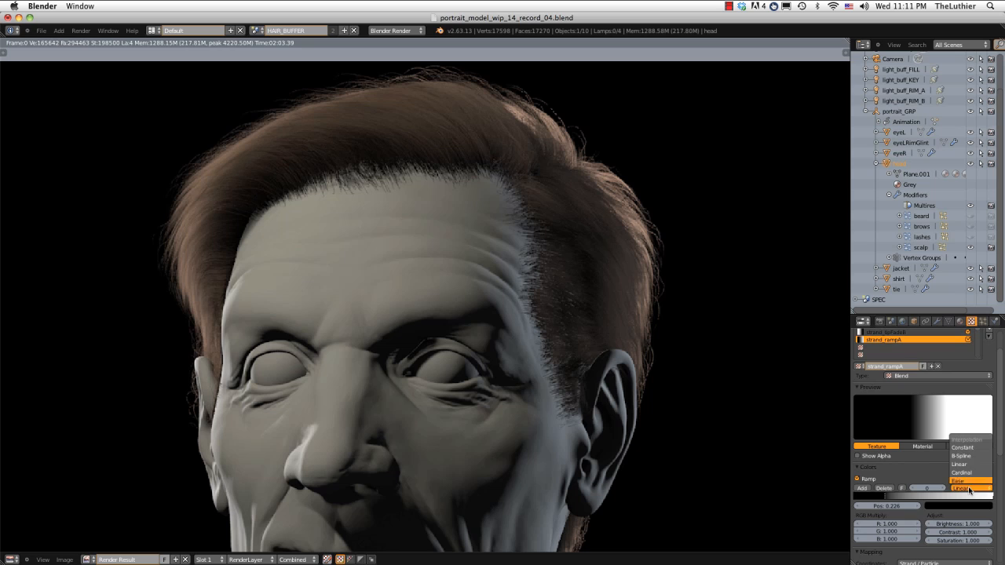
left_click(974, 460)
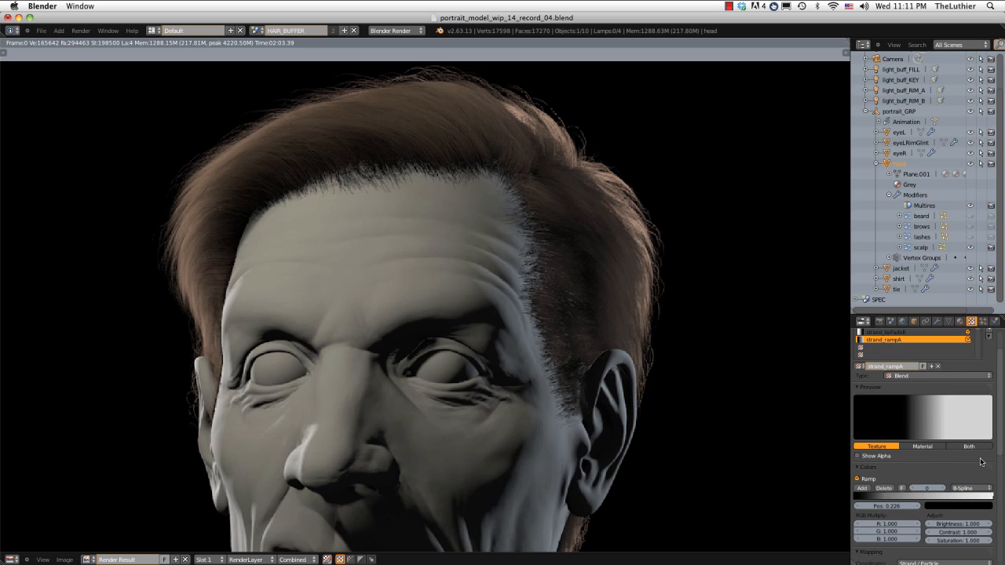
left_click_drag(883, 497, 910, 498)
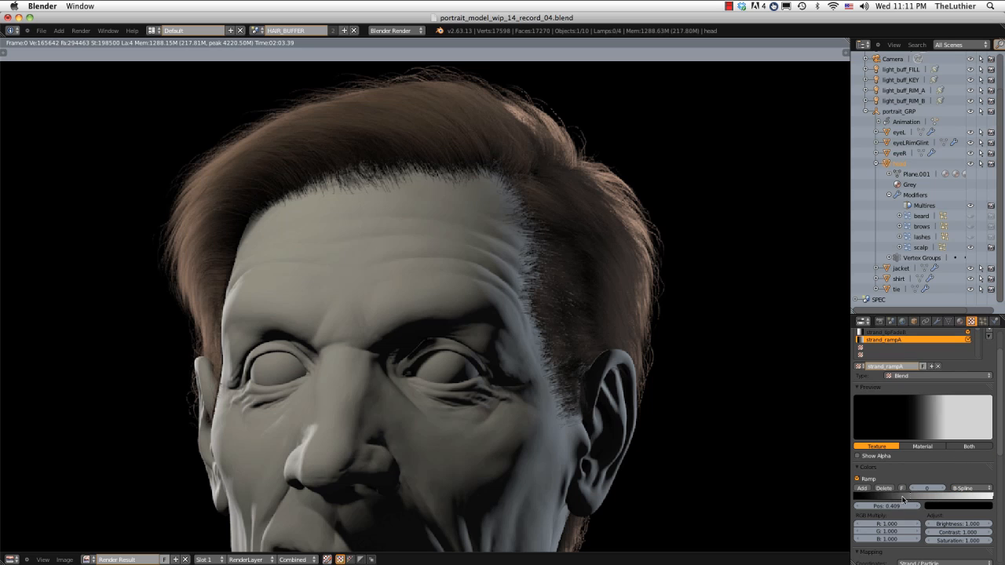
Edit how strongly the strand_rampA texture influences the strand material's diffuse color
scroll(969, 445, "down", 8)
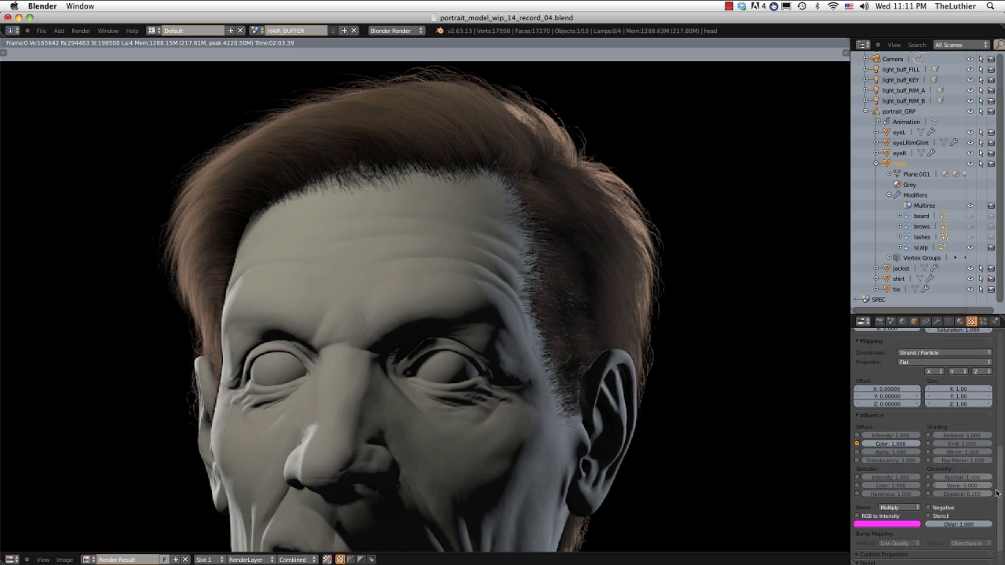
double_click(889, 444)
key("BackSpace")
scroll(1002, 455, "up", 5)
scroll(1003, 455, "up", 2)
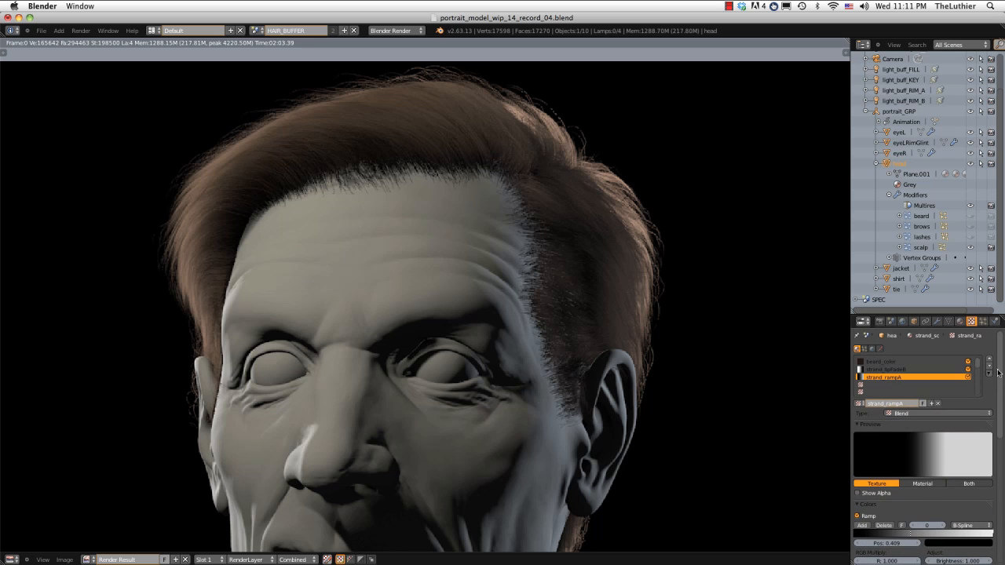
Switch the beard_color texture's cloud noise to Soft and shift its ramp's stop 3 to about position 0.576 and stop 4 to 0.869
left_click(886, 363)
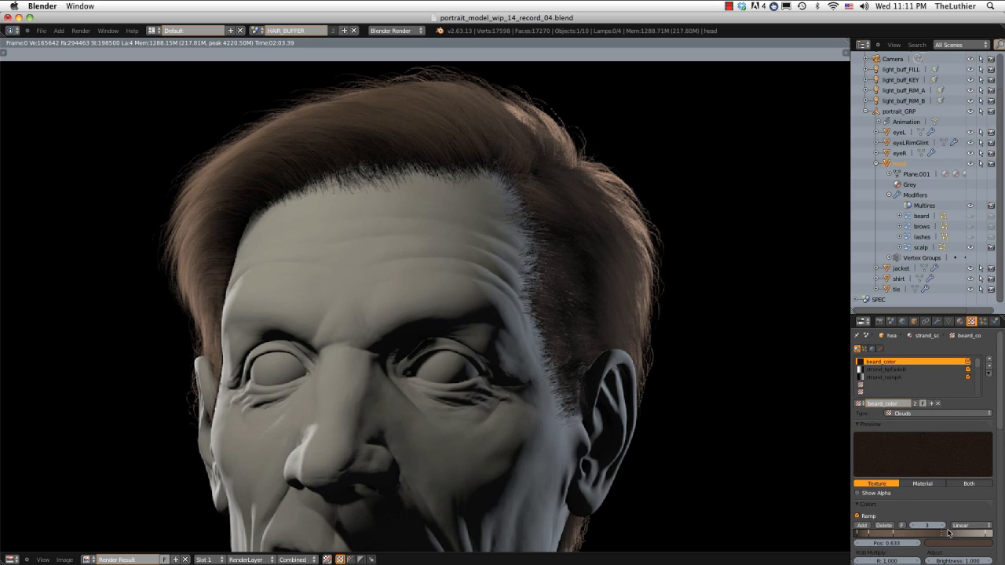
scroll(946, 530, "down", 2)
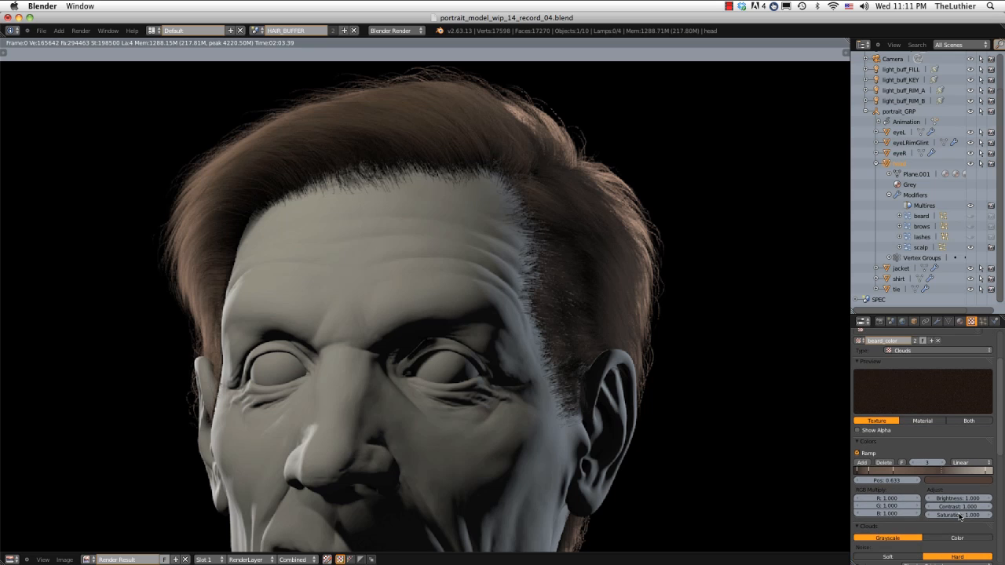
scroll(955, 538, "down", 3)
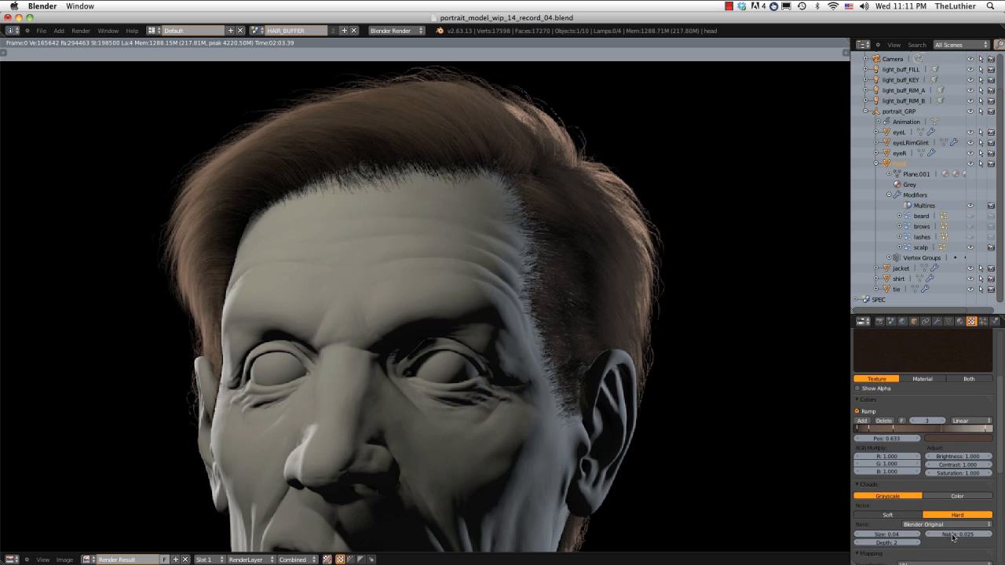
left_click(890, 516)
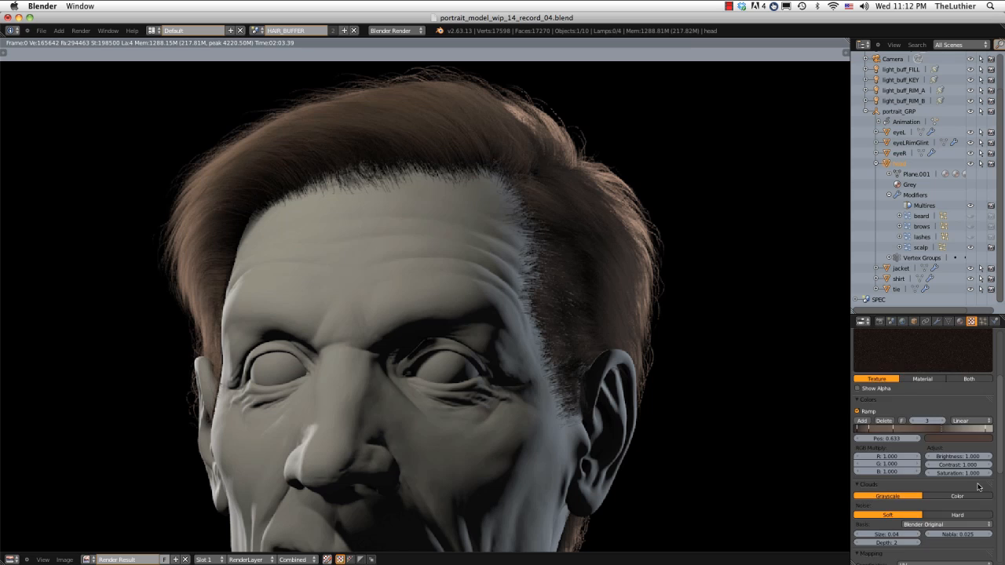
scroll(980, 487, "up", 1)
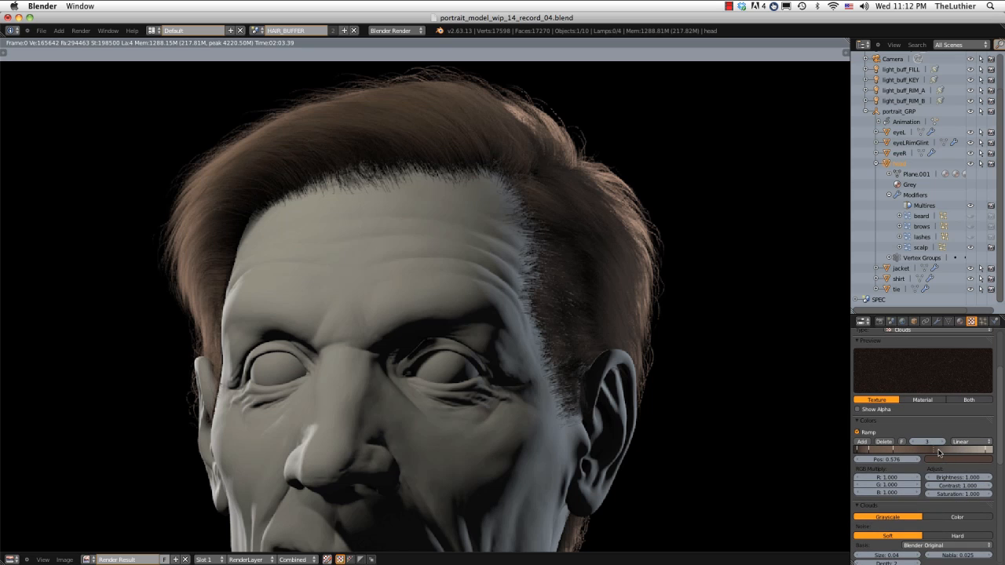
left_click(976, 454)
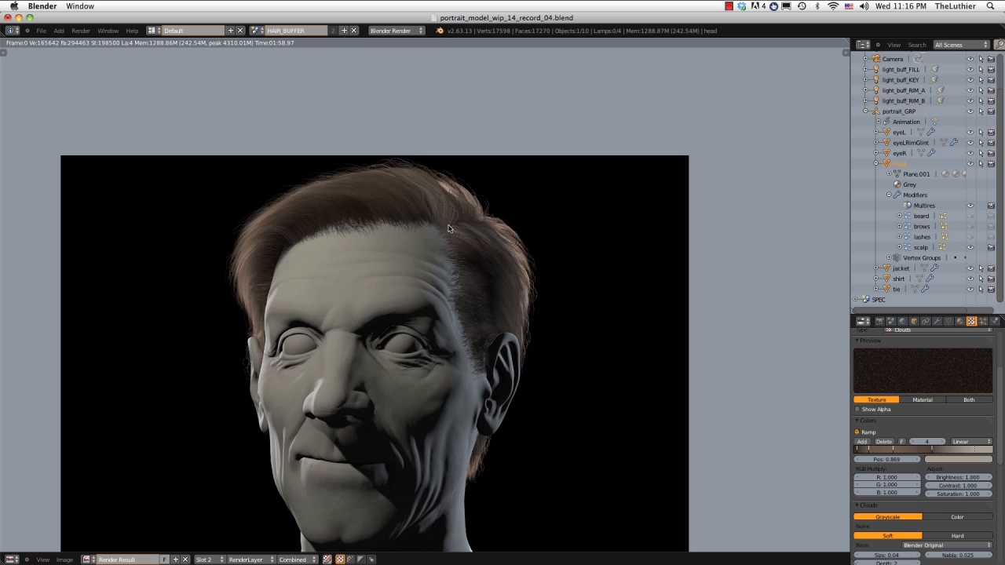
Try a cloud noise size of 0.1 for the beard_color texture
scroll(911, 442, "down", 2)
scroll(911, 442, "down", 2)
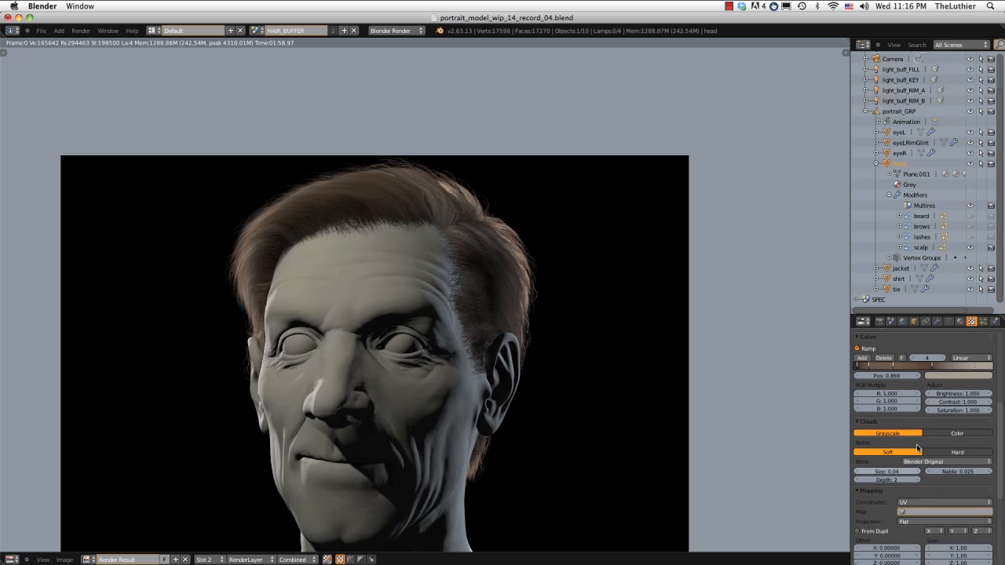
left_click(886, 473)
key("Return")
left_click(888, 470)
key("BackSpace")
type("0.1")
key("Return")
Set the beard_color texture's cloud noise size to 0.01 and check the texture preview
left_click(898, 471)
key("BackSpace")
type("0.01")
key("Return")
middle_click_drag(996, 425, 996, 417)
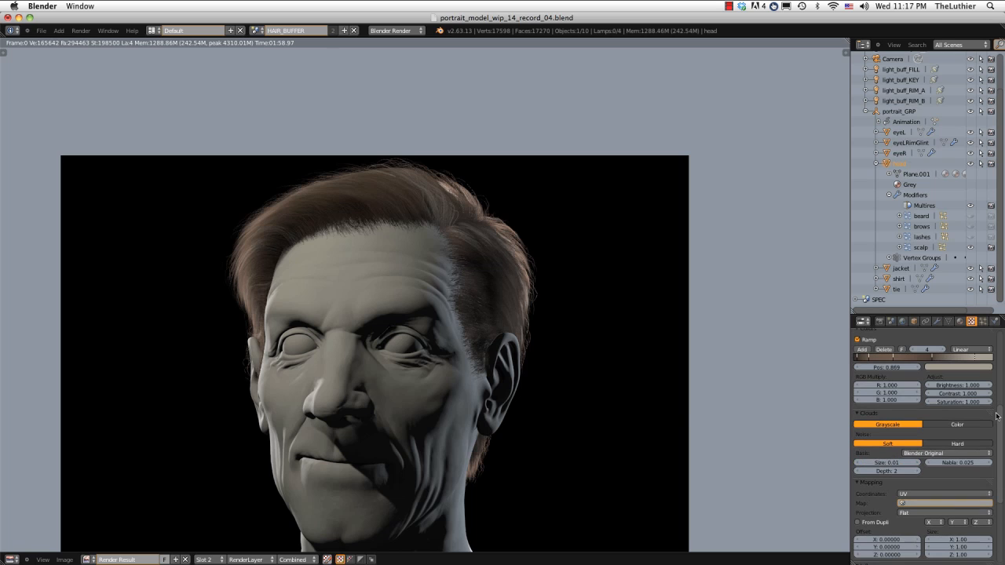
scroll(999, 410, "up", 3)
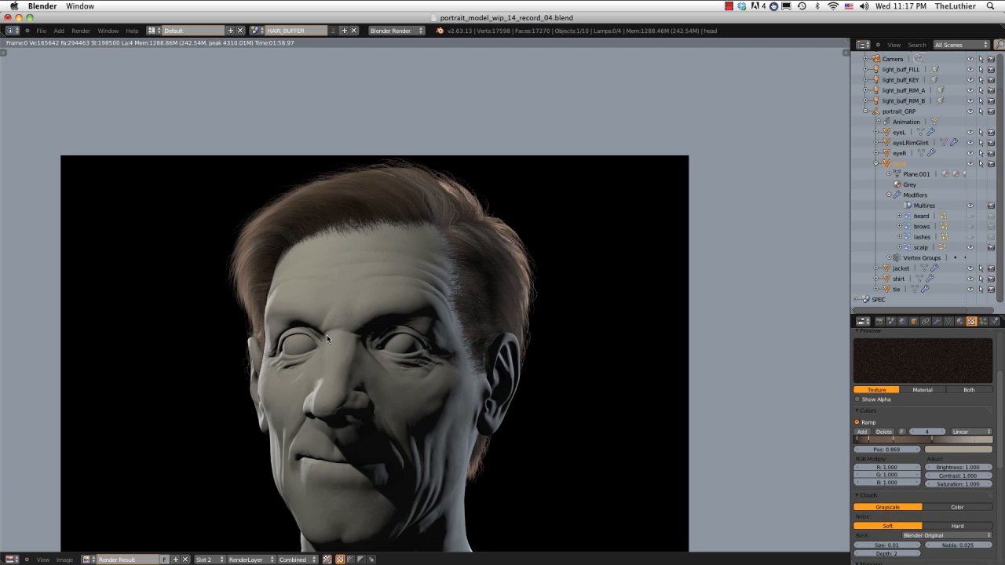
Switch from the render to the 3D view, enter Particle Mode on the head and hide the scalp hair's children
left_click(11, 560)
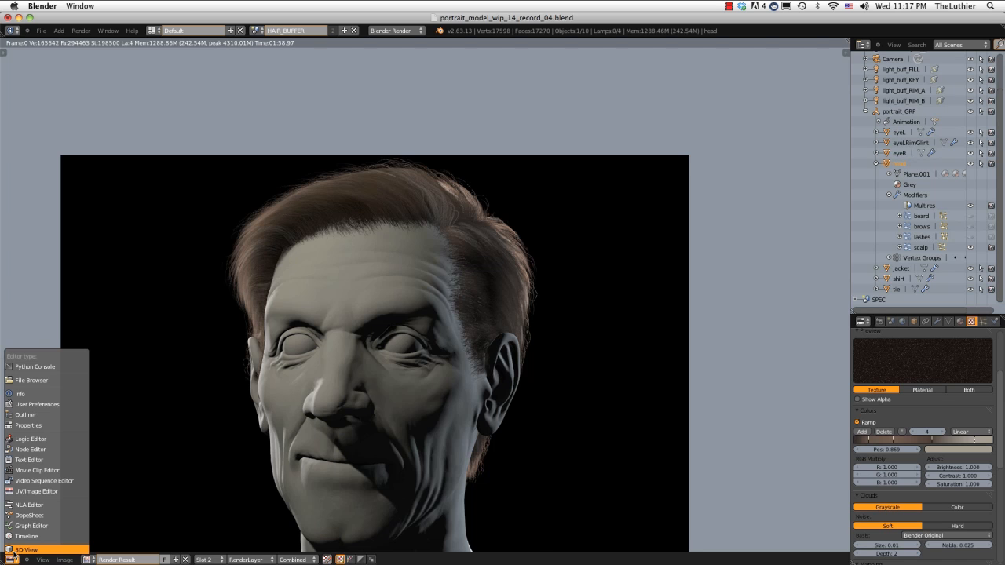
left_click(16, 551)
middle_click_drag(149, 442, 490, 258)
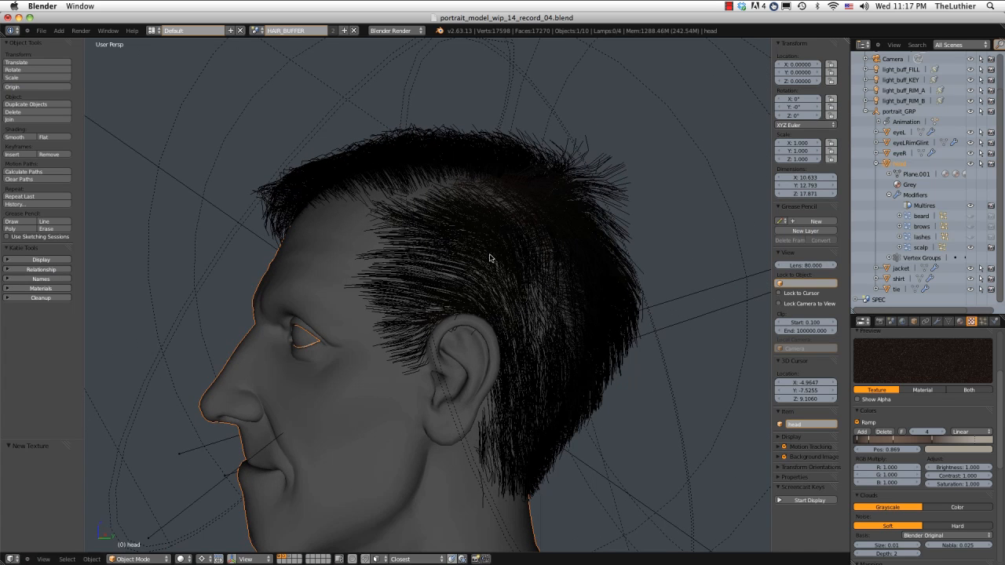
left_click(166, 559)
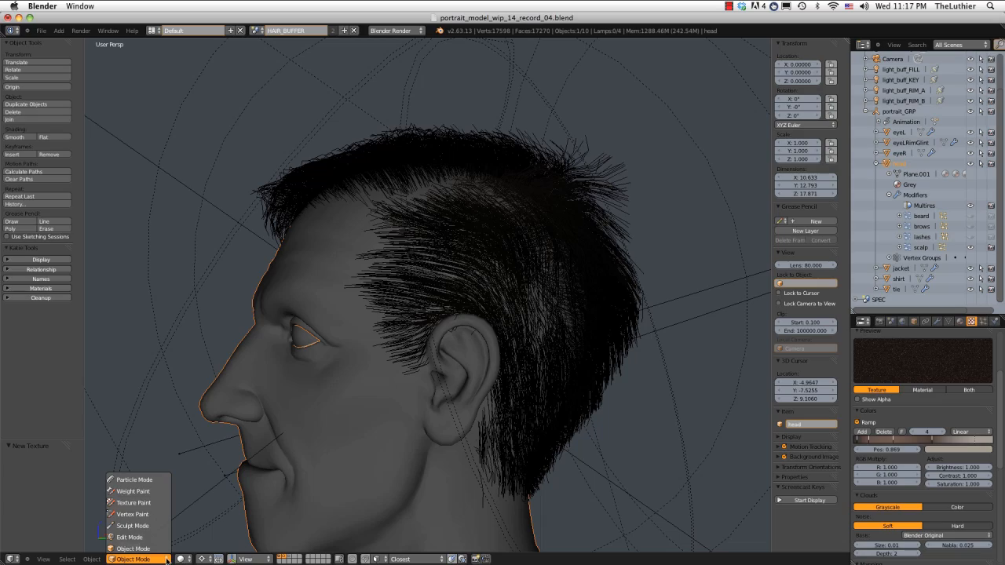
left_click(132, 479)
mouse_move(377, 220)
middle_mouse_down()
mouse_move(496, 214)
mouse_move(585, 236)
mouse_move(456, 228)
mouse_move(440, 201)
mouse_move(401, 217)
mouse_move(373, 207)
mouse_move(498, 206)
mouse_move(508, 227)
mouse_move(548, 250)
mouse_move(577, 230)
mouse_move(377, 230)
mouse_move(546, 256)
middle_mouse_up()
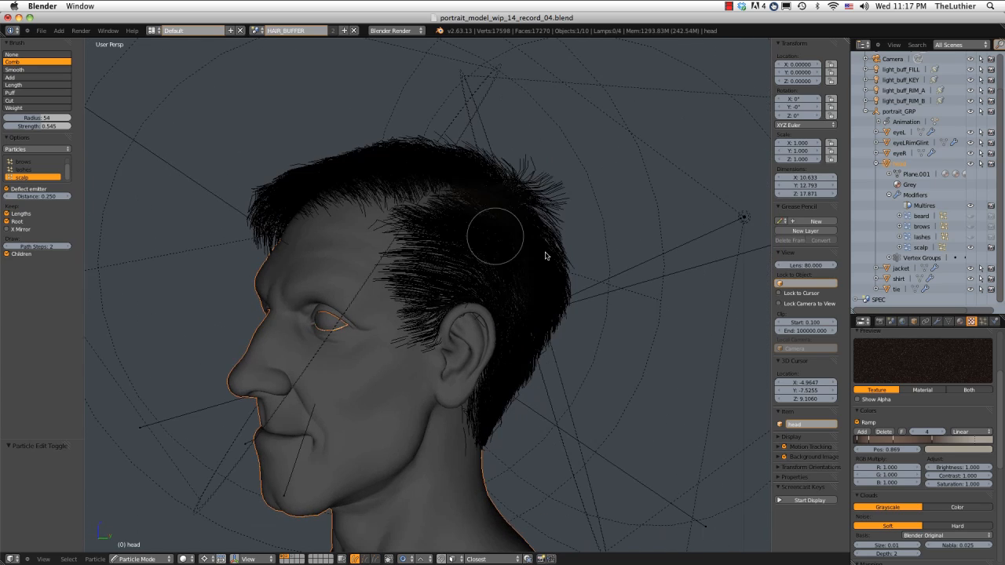
left_click(8, 256)
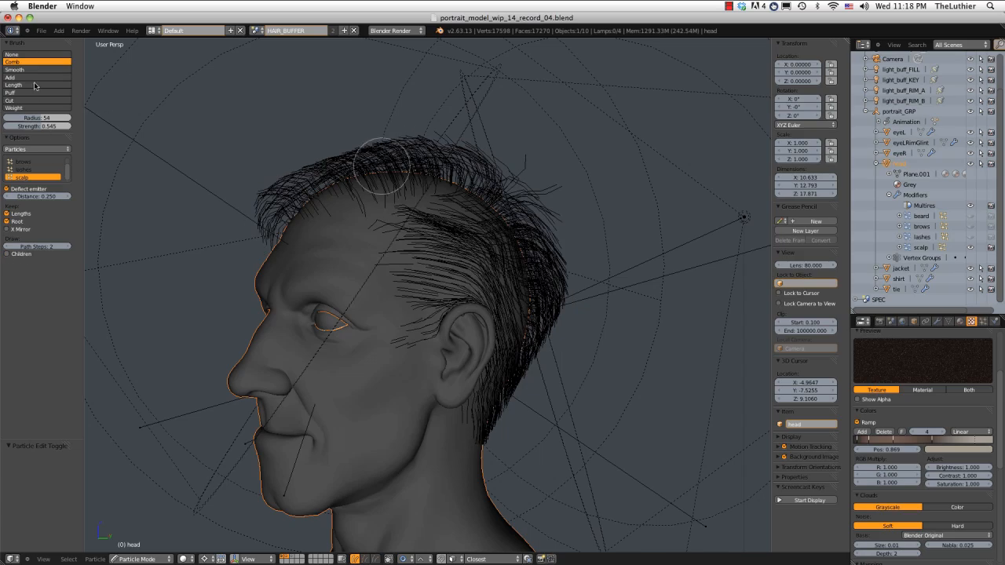
Enlarge the Comb brush to a radius of 100 and comb the hair forward above the forehead and down behind the right ear
mouse_move(382, 168)
middle_mouse_down()
mouse_move(325, 184)
mouse_move(503, 159)
mouse_move(444, 150)
middle_mouse_up()
key("f")
left_click(452, 157)
mouse_move(352, 140)
left_mouse_down()
mouse_move(353, 154)
mouse_move(331, 153)
mouse_move(301, 198)
left_mouse_up()
middle_click_drag(286, 252, 404, 257)
key("f")
left_click(343, 294)
mouse_move(302, 314)
left_mouse_down()
mouse_move(260, 353)
mouse_move(290, 355)
left_mouse_up()
middle_click_drag(377, 377, 319, 384)
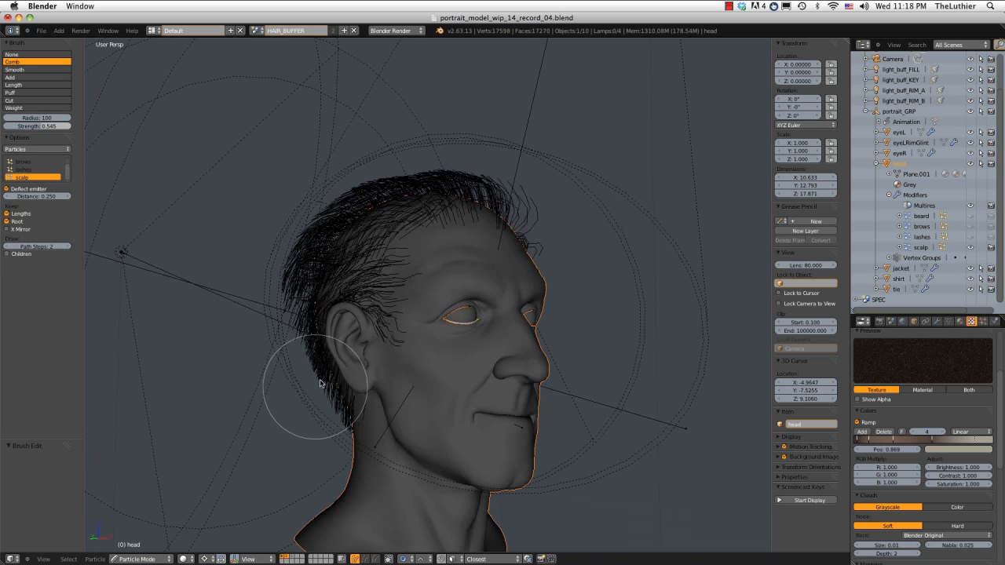
Comb the guide hairs along the top of the head and at the crown
mouse_move(534, 220)
middle_mouse_down()
mouse_move(439, 229)
mouse_move(401, 260)
middle_mouse_up()
key("f")
left_click(338, 265)
middle_click_drag(329, 266, 353, 235)
mouse_move(353, 236)
left_mouse_down()
mouse_move(332, 164)
mouse_move(284, 195)
left_mouse_up()
mouse_move(476, 154)
middle_mouse_down()
mouse_move(516, 150)
mouse_move(504, 146)
middle_mouse_up()
key("f")
left_click(524, 143)
left_click_drag(471, 142, 442, 155)
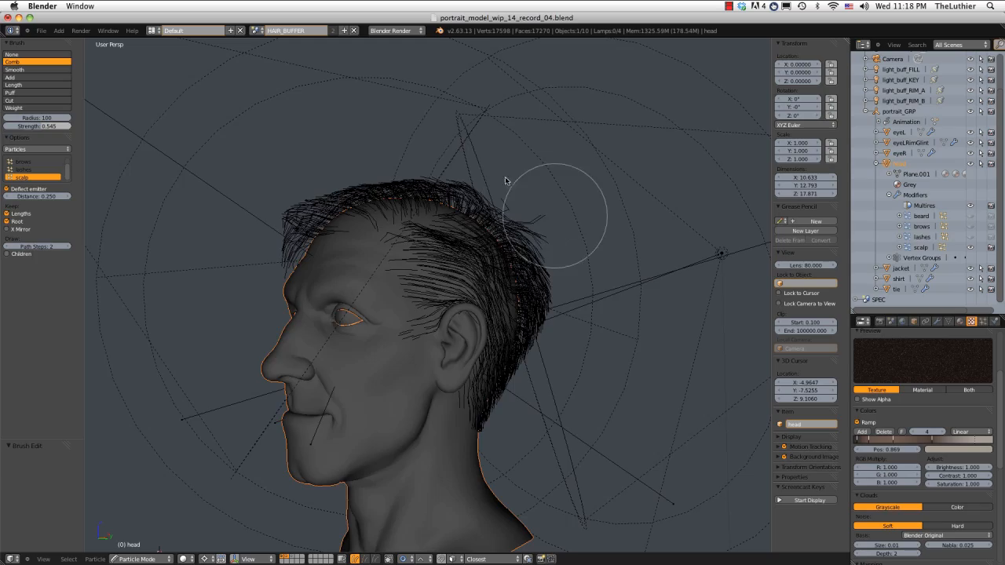
Display the child hairs and comb the hair downward with the resized brush
mouse_move(511, 180)
middle_mouse_down()
mouse_move(558, 204)
mouse_move(558, 235)
middle_mouse_up()
mouse_move(582, 270)
middle_mouse_down()
mouse_move(585, 311)
mouse_move(573, 292)
mouse_move(567, 336)
middle_mouse_up()
mouse_move(564, 387)
middle_mouse_down()
mouse_move(612, 332)
mouse_move(492, 218)
mouse_move(624, 265)
middle_mouse_up()
middle_click_drag(503, 170, 556, 170)
left_click(7, 253)
scroll(385, 283, "up", 3)
mouse_move(471, 251)
middle_mouse_down()
mouse_move(385, 283)
mouse_move(435, 283)
mouse_move(486, 325)
middle_mouse_up()
key("f")
left_click(481, 328)
left_click_drag(481, 338, 478, 373)
mouse_move(471, 363)
middle_mouse_down()
mouse_move(404, 284)
mouse_move(610, 377)
mouse_move(510, 302)
mouse_move(386, 285)
mouse_move(503, 292)
middle_mouse_up()
Set the Comb brush radius to 92 and comb the hair above the right ear downward
key("f")
left_click(431, 283)
key("f")
left_click(408, 269)
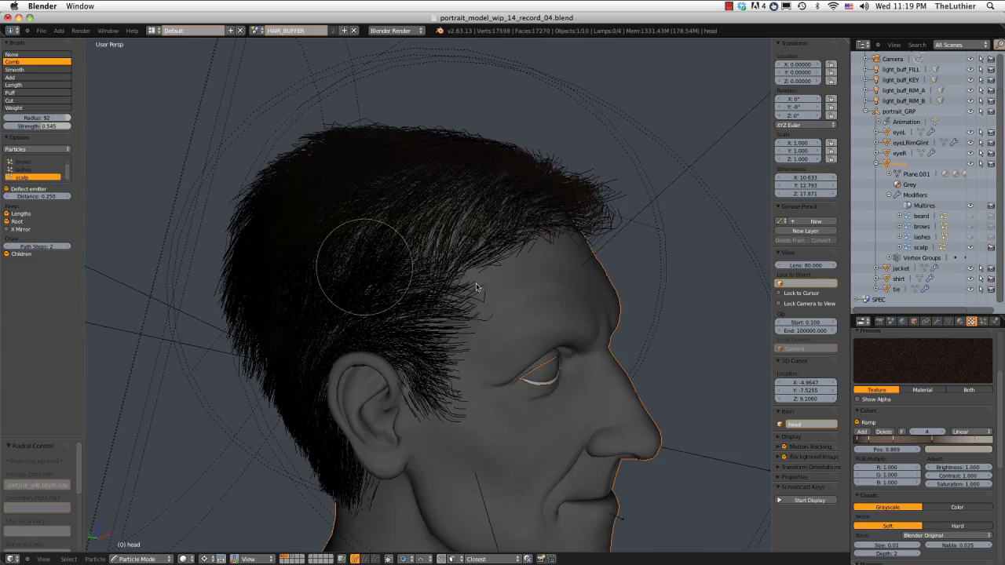
left_click_drag(360, 267, 370, 290)
middle_click_drag(366, 284, 388, 280)
middle_click_drag(358, 314, 392, 334)
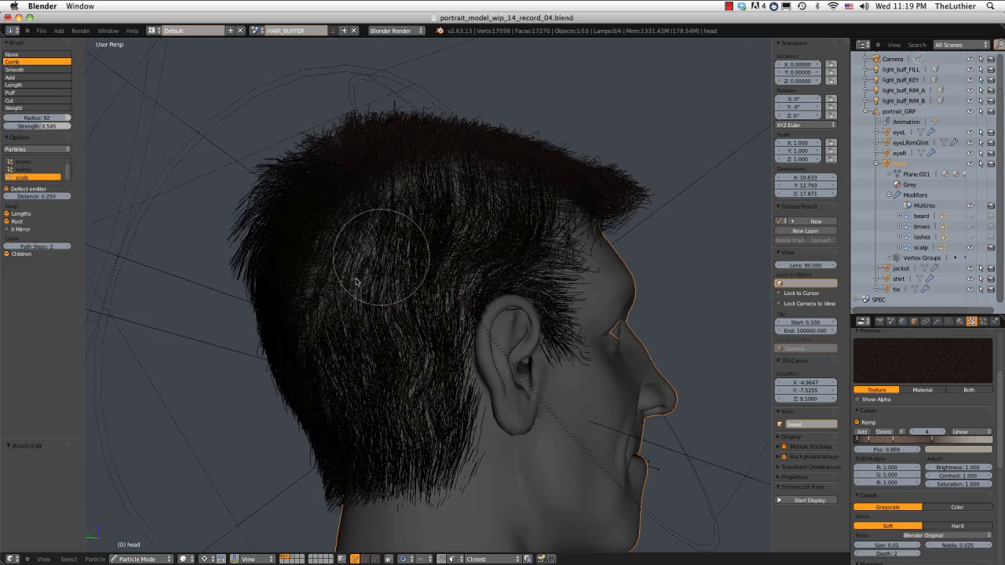
Comb the hair across the back and top of the head, resizing the brush between strokes
middle_click_drag(391, 260, 342, 314)
key("f")
left_click(346, 316)
left_click_drag(349, 314, 444, 294)
key("f")
left_click(431, 286)
mouse_move(439, 289)
middle_mouse_down()
mouse_move(319, 180)
mouse_move(379, 132)
middle_mouse_up()
key("f")
left_click(357, 133)
middle_click_drag(408, 237, 382, 131)
left_click_drag(382, 130, 339, 142)
Hide the child hairs, enlarge the Comb brush to a radius of 100 and comb the guide hairs on the head's right side
mouse_move(292, 153)
middle_mouse_down()
mouse_move(403, 135)
mouse_move(500, 220)
middle_mouse_up()
key("f")
left_click(501, 219)
left_click(23, 254)
key("f")
left_click(464, 310)
middle_click_drag(459, 311, 469, 314)
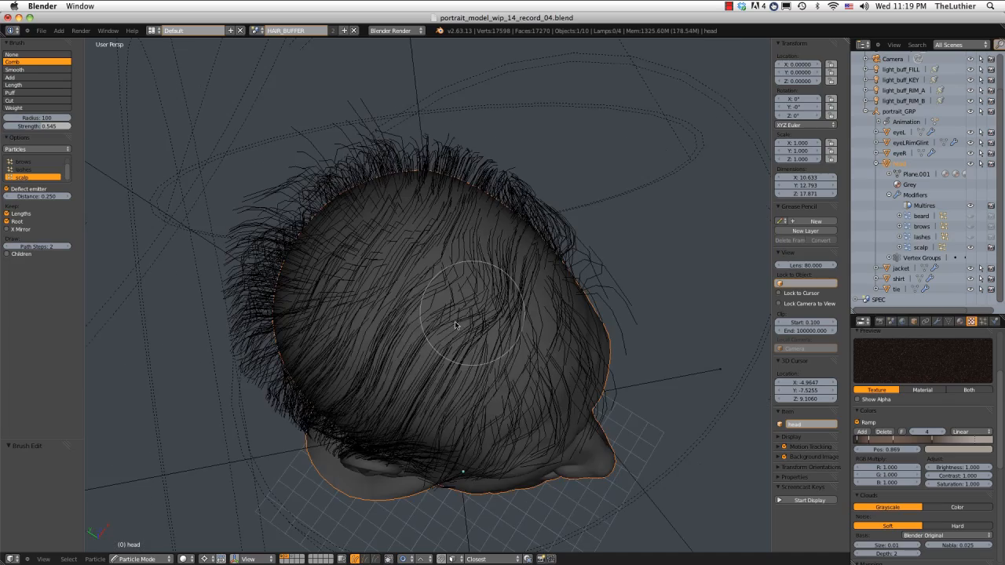
left_click_drag(469, 322, 389, 373)
mouse_move(393, 375)
middle_mouse_down()
mouse_move(403, 259)
mouse_move(383, 232)
middle_mouse_up()
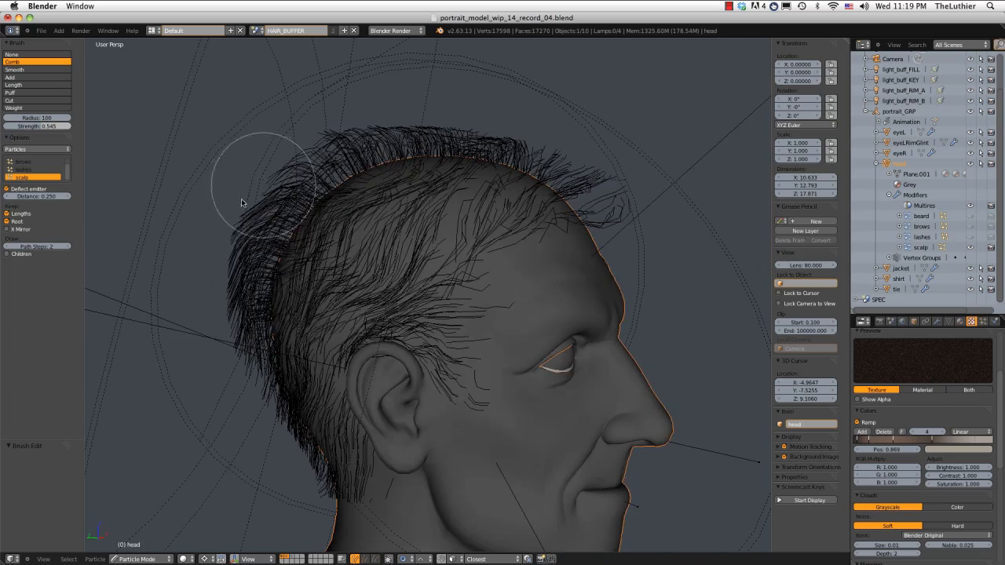
Comb the guide hairs on the left side of the head above the ear
mouse_move(228, 308)
middle_mouse_down()
mouse_move(227, 240)
mouse_move(445, 108)
mouse_move(484, 150)
mouse_move(440, 161)
middle_mouse_up()
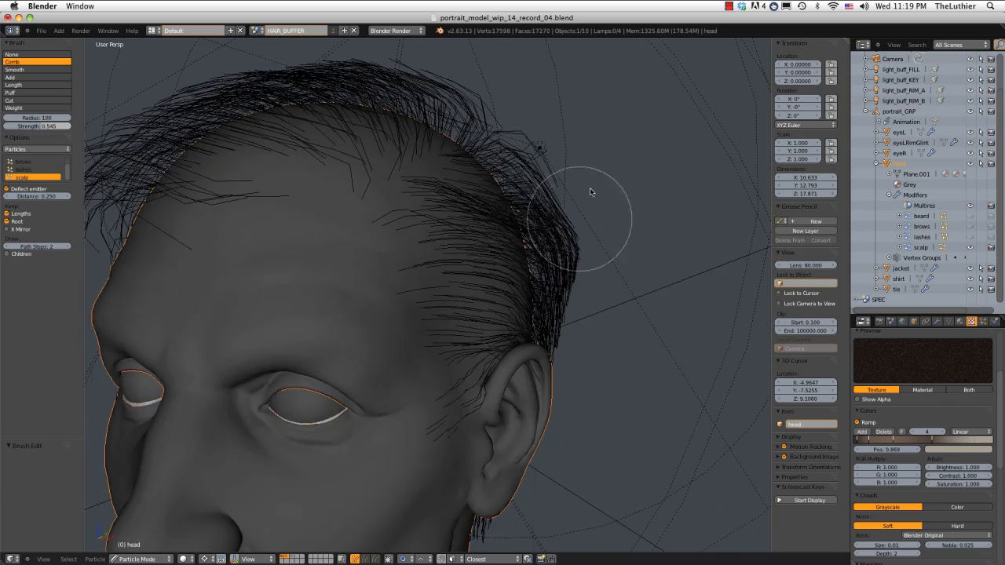
key("f")
left_click(547, 236)
middle_click_drag(548, 236, 527, 231)
mouse_move(431, 267)
left_mouse_down()
mouse_move(408, 298)
mouse_move(474, 294)
left_mouse_up()
middle_click_drag(475, 294, 426, 299)
key("f")
left_click(433, 264)
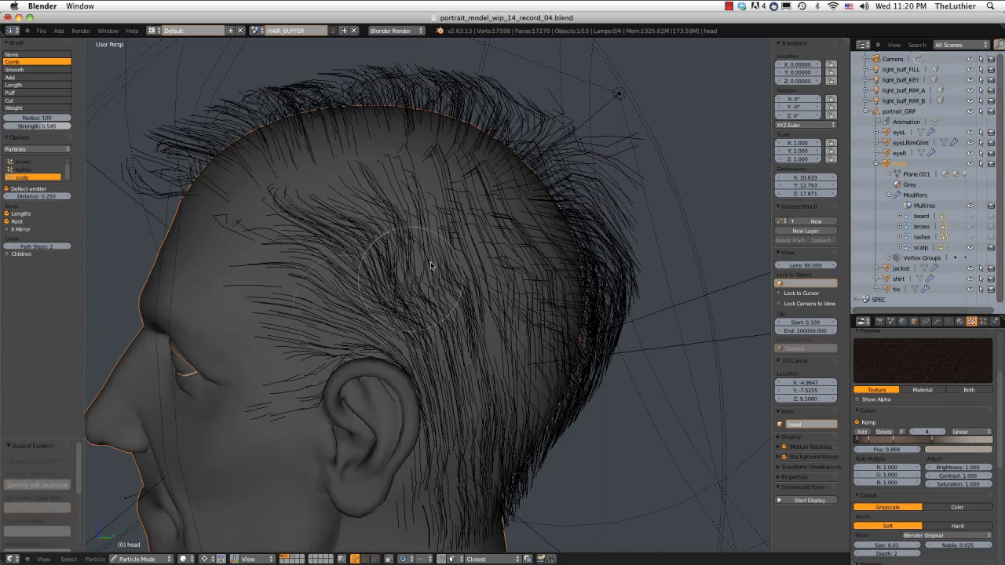
mouse_move(421, 267)
left_mouse_down()
mouse_move(369, 269)
mouse_move(352, 300)
left_mouse_up()
Comb the guide hairs behind the left ear and upward toward the crown
key("f")
left_click(449, 307)
left_click_drag(449, 306, 464, 325)
middle_click_drag(468, 315, 428, 294)
key("f")
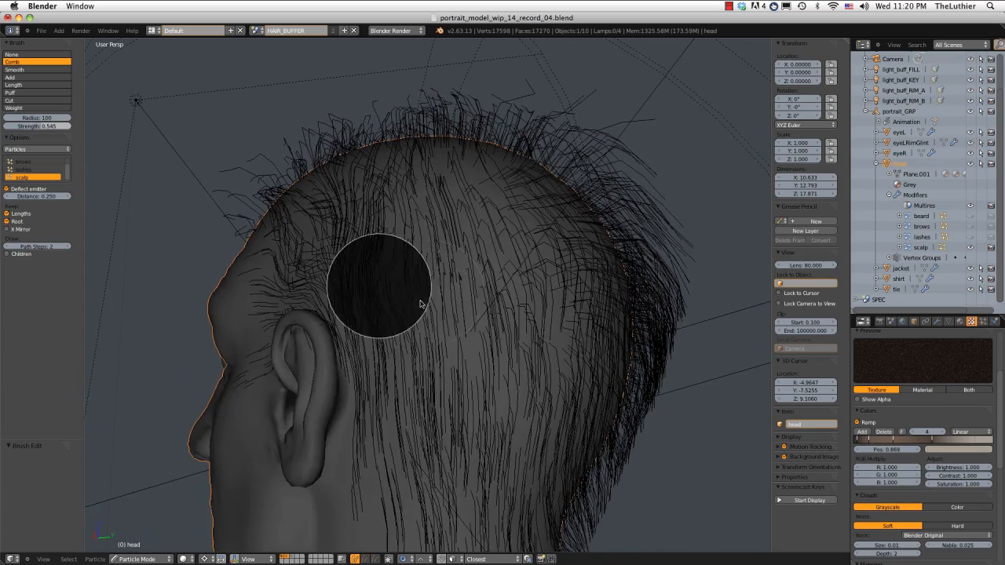
left_click(424, 301)
left_click_drag(449, 271, 442, 181)
Comb the guide hairs down the back of the head toward the neckline
middle_click_drag(440, 346, 422, 313)
middle_click_drag(512, 360, 445, 390)
key("f")
left_click(503, 416)
middle_click_drag(471, 285, 474, 352, "ctrl")
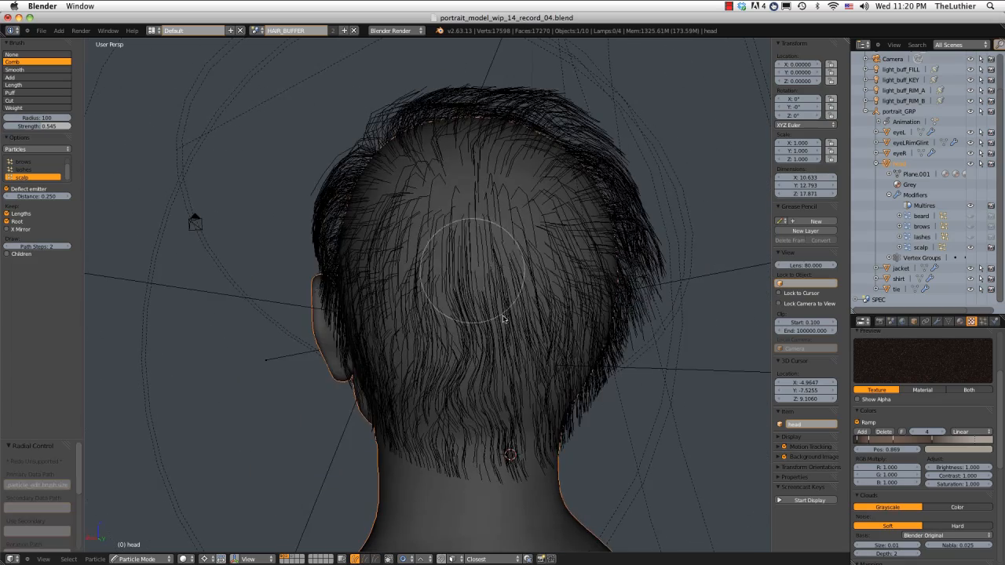
left_click_drag(472, 269, 440, 259)
mouse_move(520, 276)
middle_mouse_down()
mouse_move(449, 270)
mouse_move(421, 242)
middle_mouse_up()
left_click_drag(472, 259, 474, 355)
left_click_drag(460, 287, 521, 405)
Display the child hairs and comb down the strands at the back of the crown with a brush radius of 77
middle_click_drag(544, 347, 406, 348)
middle_click_drag(463, 259, 516, 259, "ctrl")
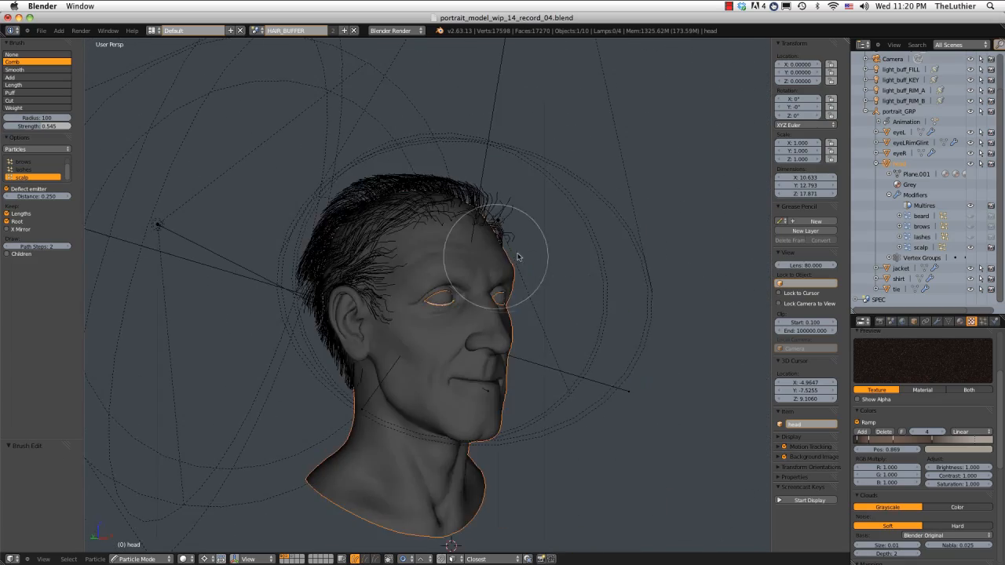
middle_click_drag(285, 262, 454, 206)
left_click(7, 254)
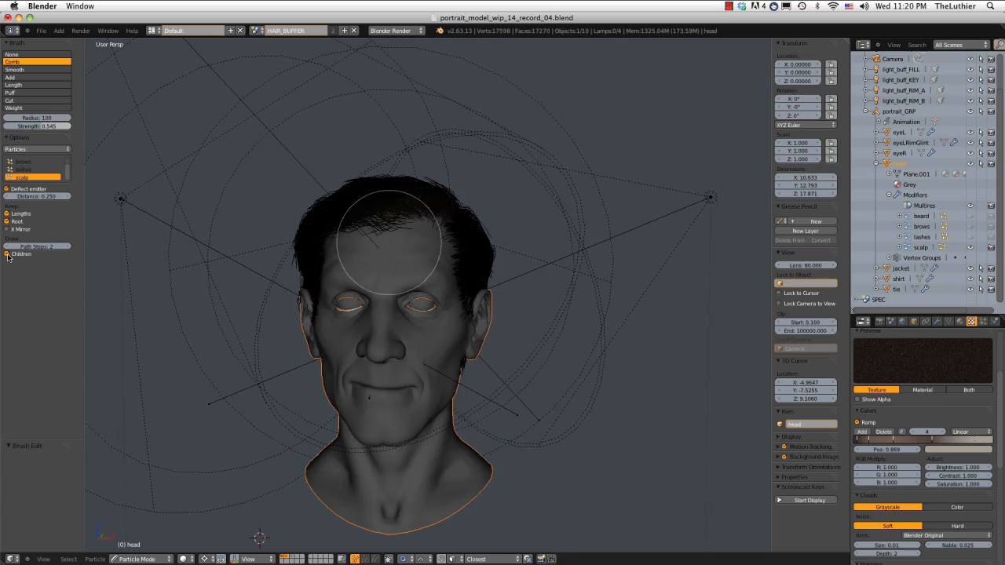
scroll(409, 243, "up", 2)
mouse_move(409, 244)
middle_mouse_down()
mouse_move(305, 347)
mouse_move(404, 192)
middle_mouse_up()
key("f")
left_click(338, 155)
mouse_move(338, 155)
middle_mouse_down()
mouse_move(357, 178)
mouse_move(343, 184)
middle_mouse_up()
key("f")
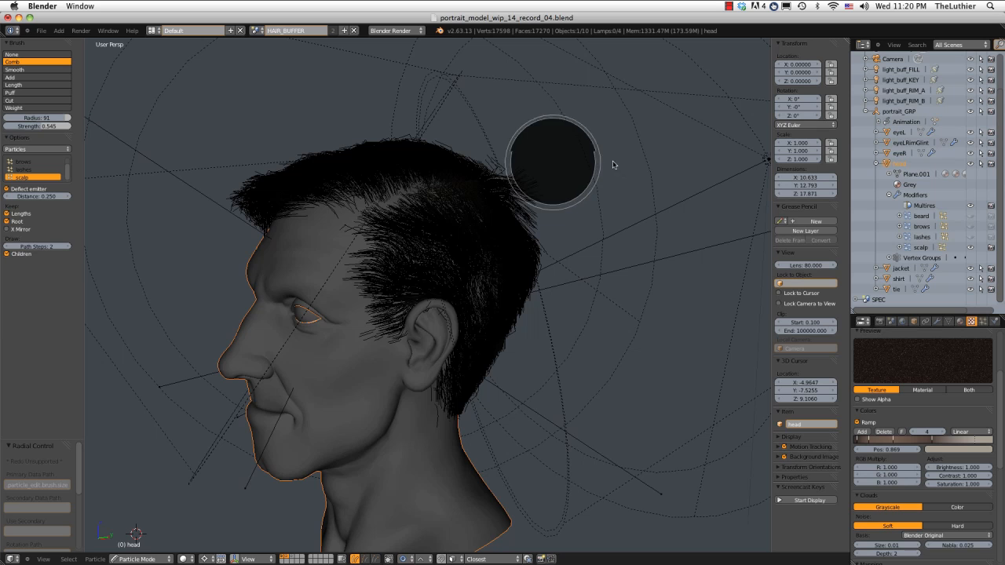
left_click(615, 164)
left_click_drag(518, 163, 553, 198)
mouse_move(518, 134)
middle_mouse_down()
mouse_move(568, 152)
mouse_move(545, 168)
mouse_move(570, 180)
middle_mouse_up()
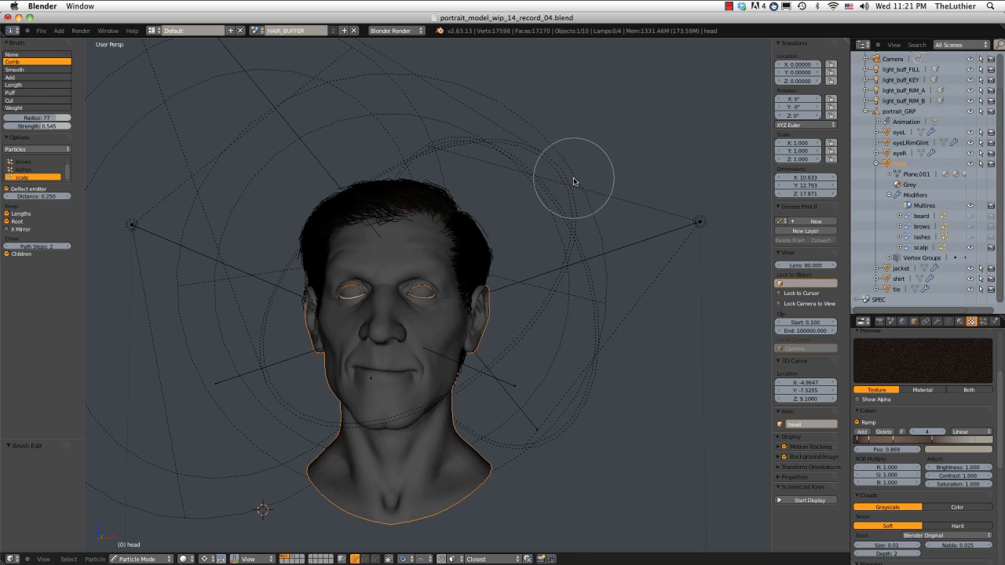
Render the combed hair into slot 3 and compare it with the earlier render in slot 2
mouse_move(531, 184)
middle_mouse_down()
mouse_move(507, 210)
mouse_move(568, 194)
mouse_move(585, 202)
mouse_move(523, 213)
mouse_move(566, 224)
mouse_move(585, 215)
mouse_move(577, 207)
mouse_move(487, 212)
mouse_move(530, 204)
mouse_move(506, 213)
middle_mouse_up()
key("F12")
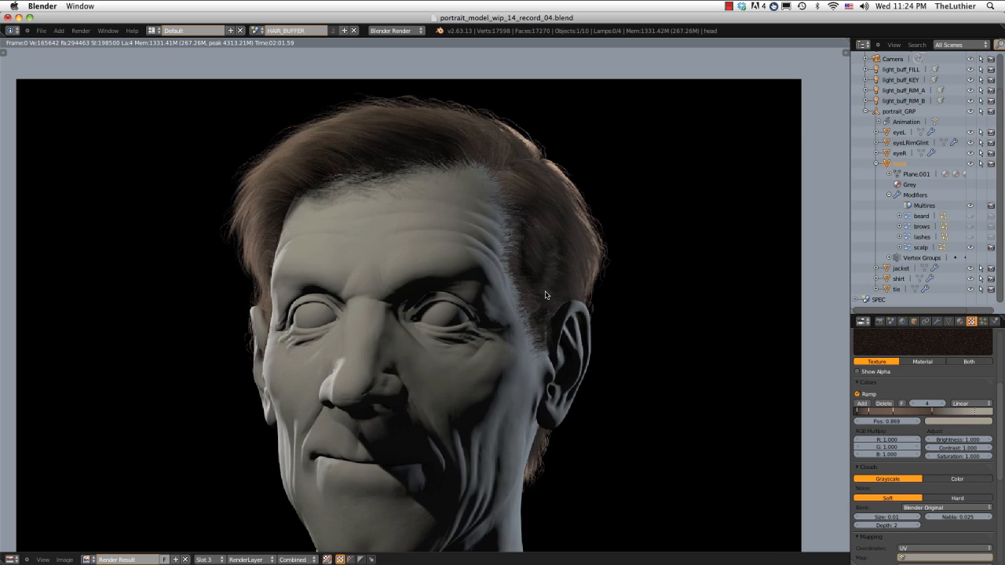
middle_click_drag(546, 295, 545, 292)
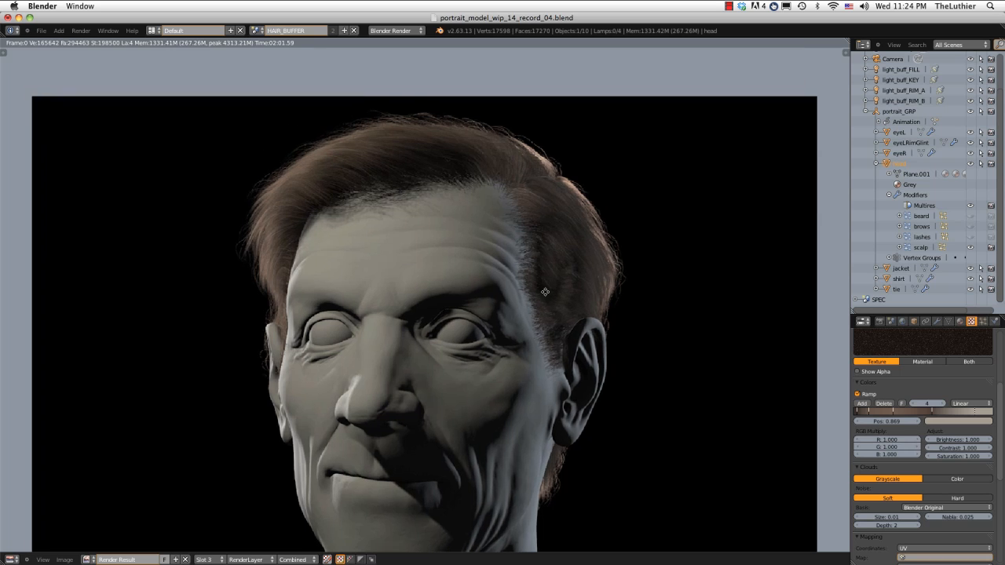
key("j")
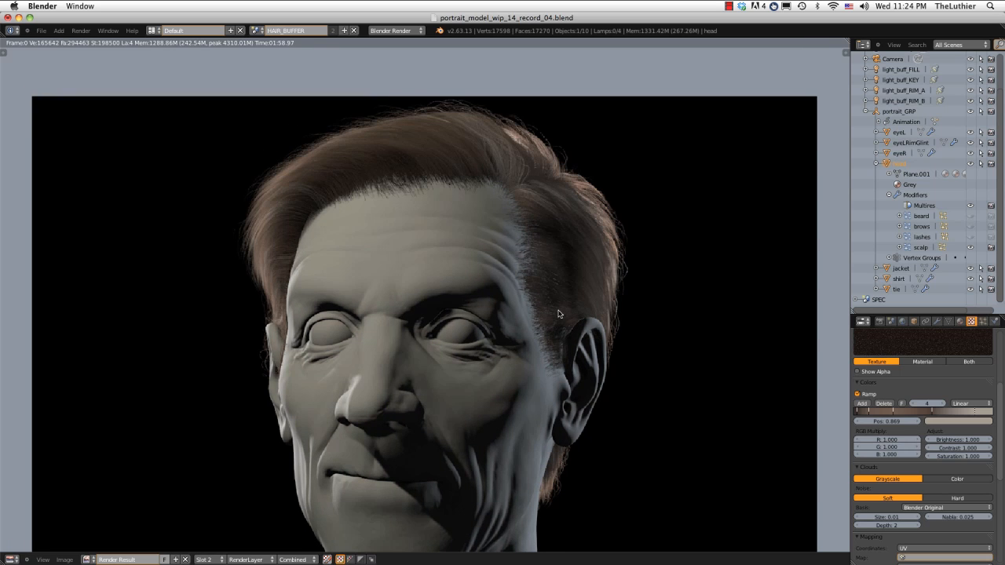
key("j")
key("j")
key("j")
key("j")
key("j")
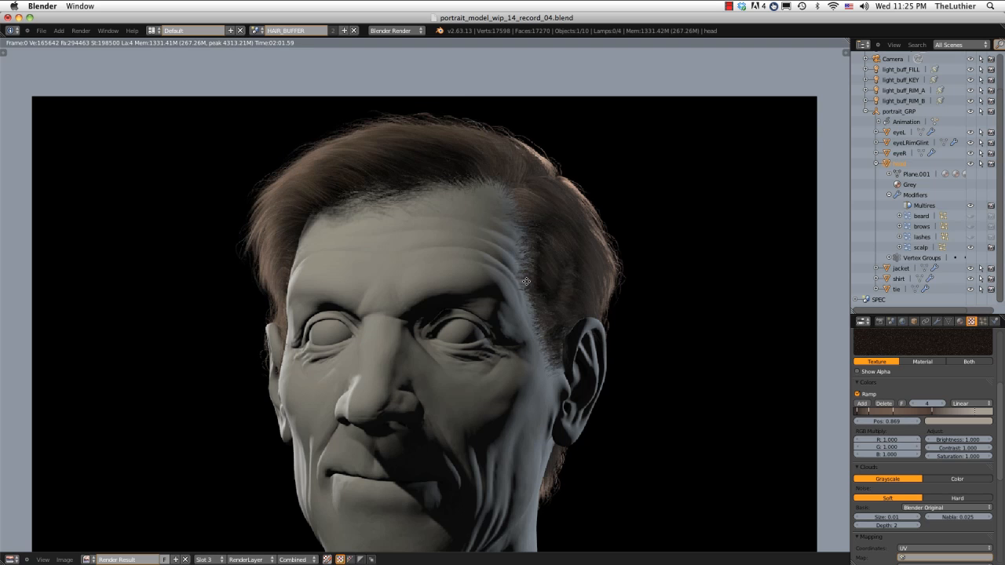
scroll(526, 281, "down", 3)
scroll(506, 263, "up", 3)
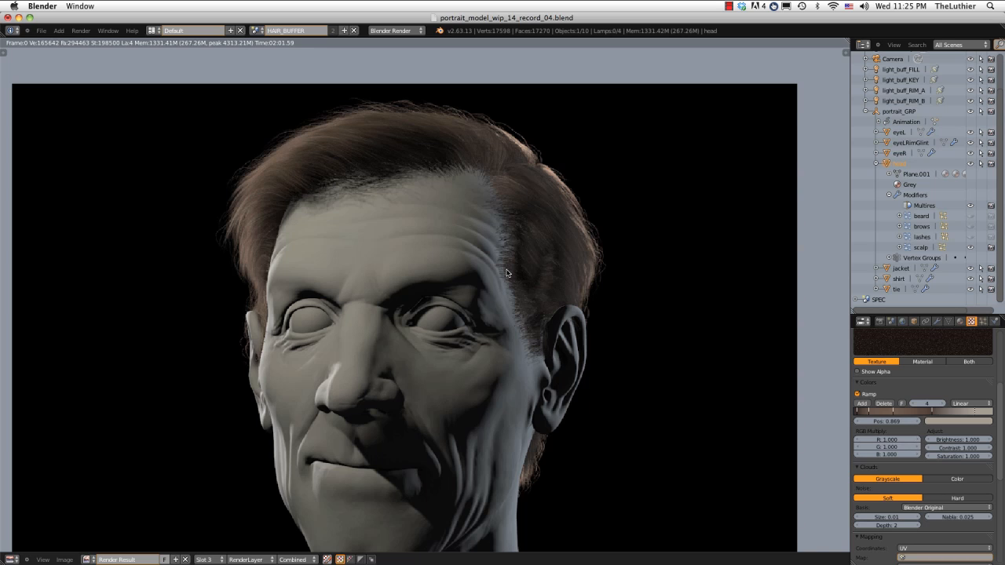
Return to the 3D view, select the strand_tipFadeB texture and move its ramp's stop 2 to position 0.638
left_click(13, 559)
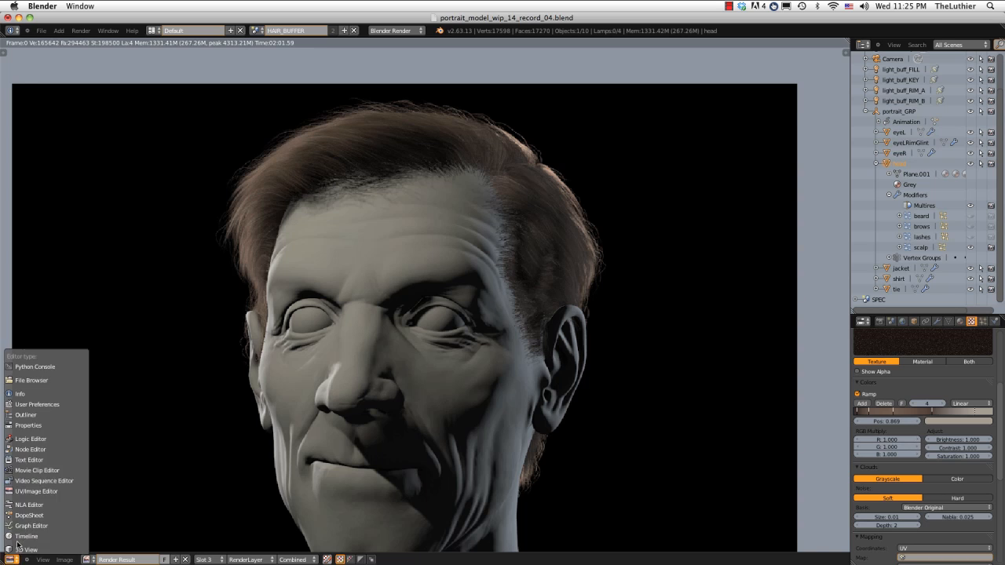
left_click(31, 543)
scroll(906, 363, "up", 5)
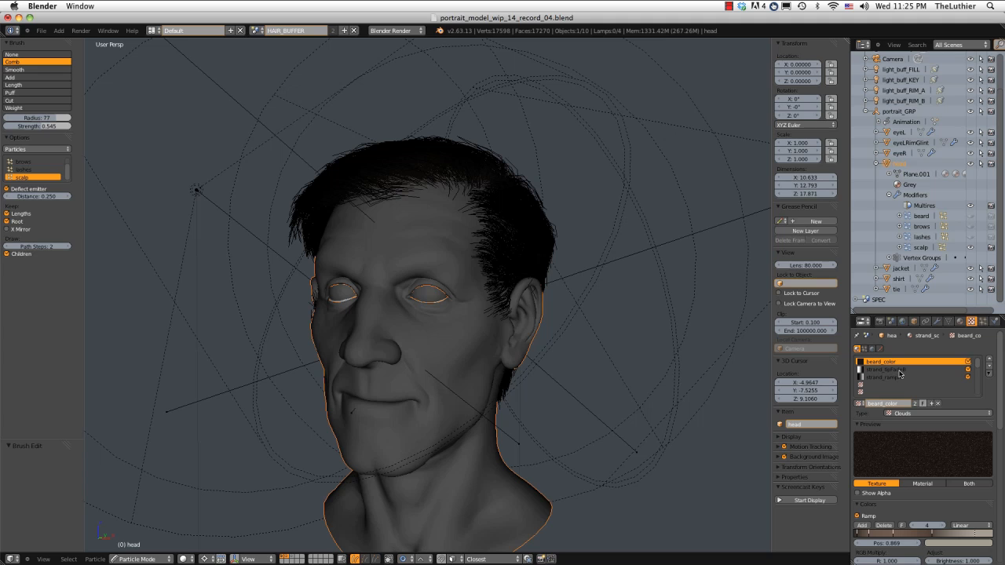
left_click(900, 372)
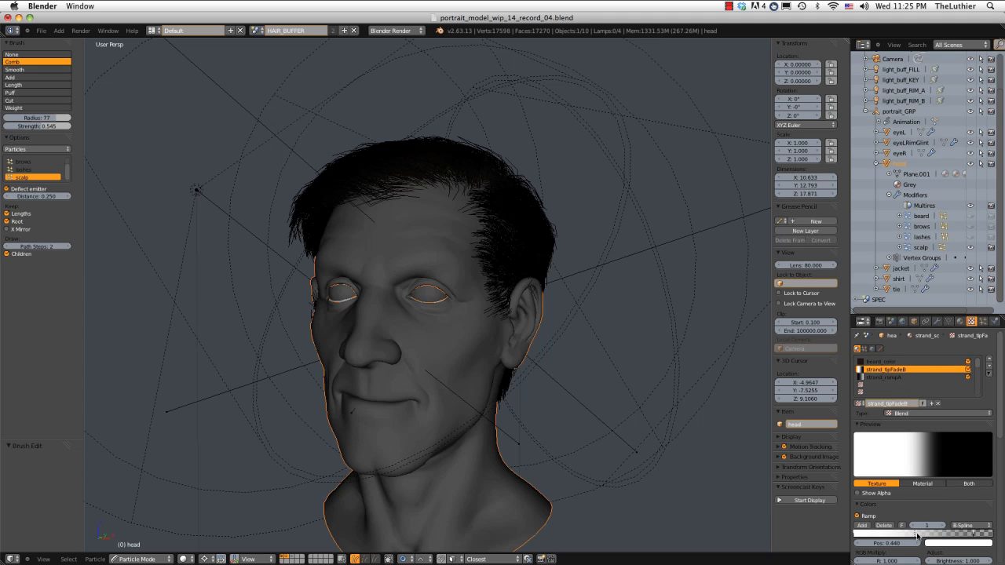
left_click_drag(923, 540, 955, 537)
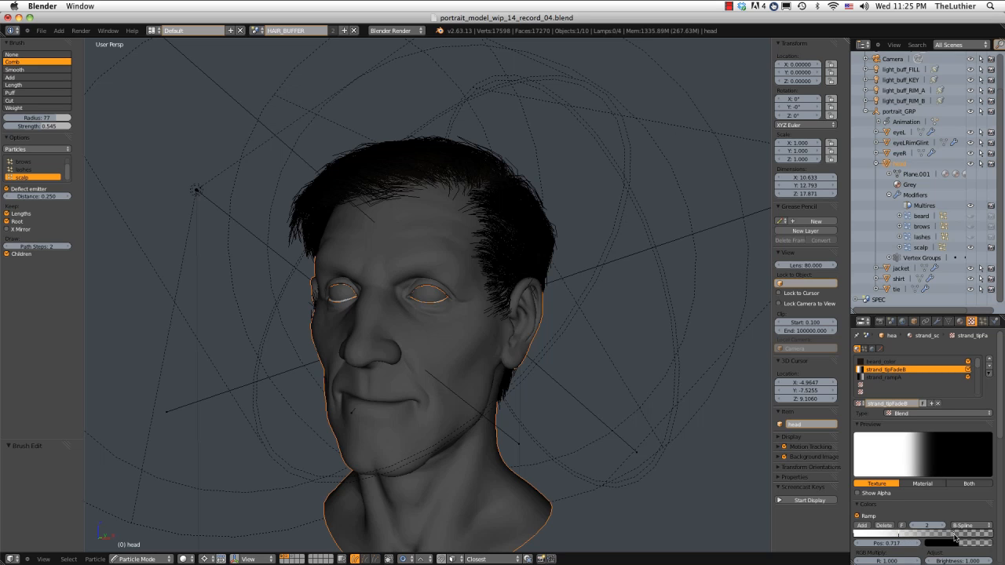
Render the hair with the changed tip fade into slot 4 and compare it with slot 3
key("F12")
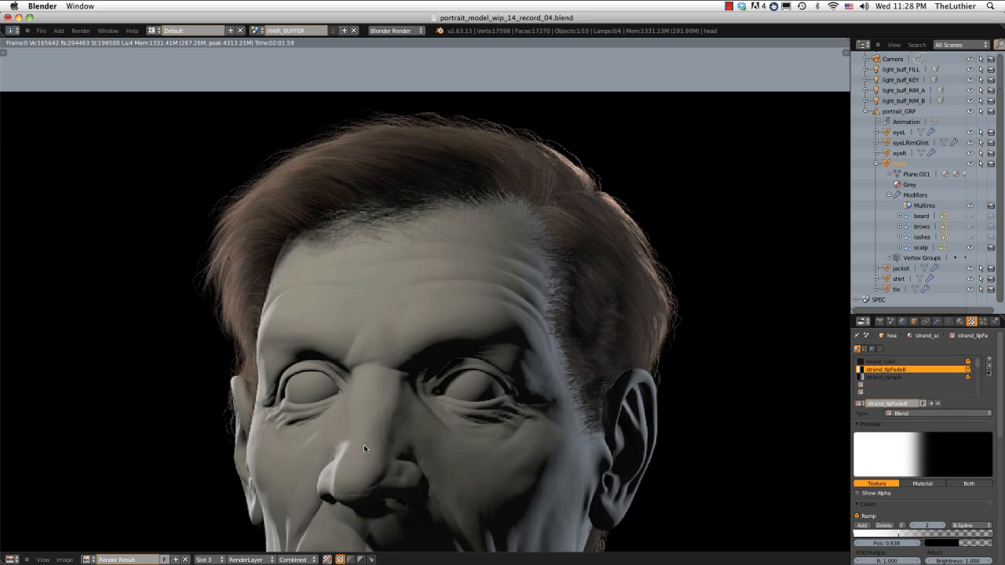
key("j")
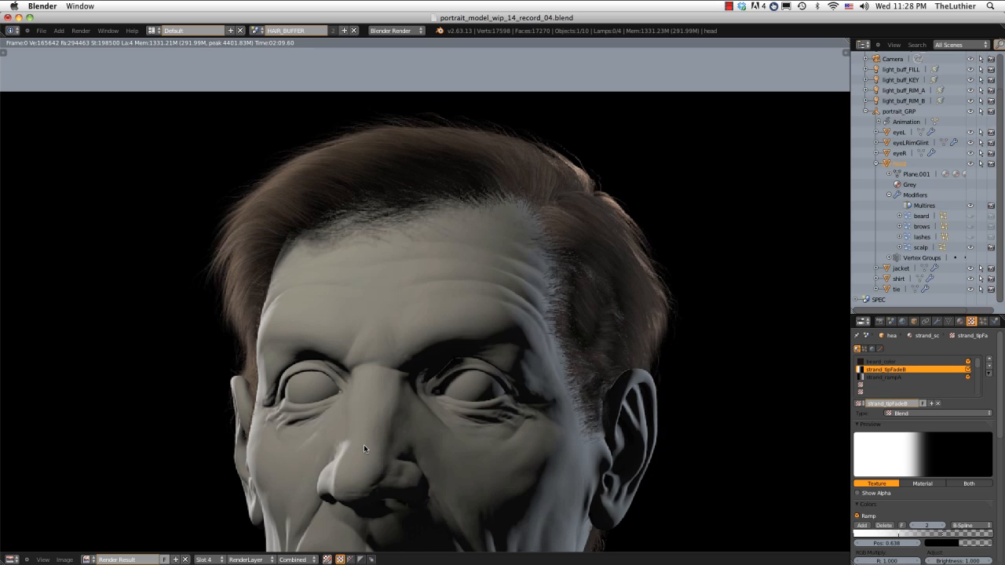
key("j")
key("j")
key("j")
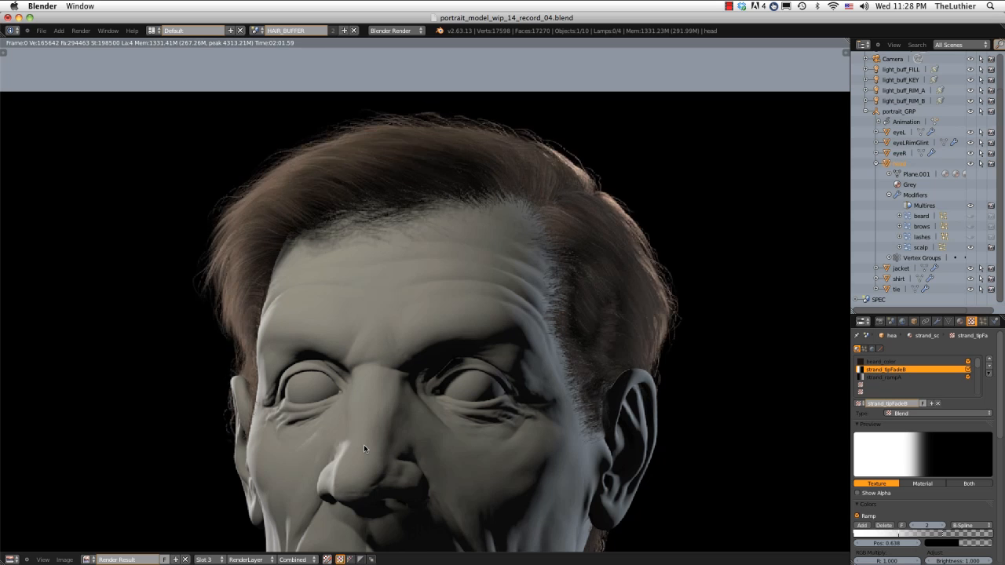
key("j")
key("j")
Move stop 2 of the strand_tipFadeB ramp to position 0.883 and return to the 3D view, facing the head's side
left_click(11, 560)
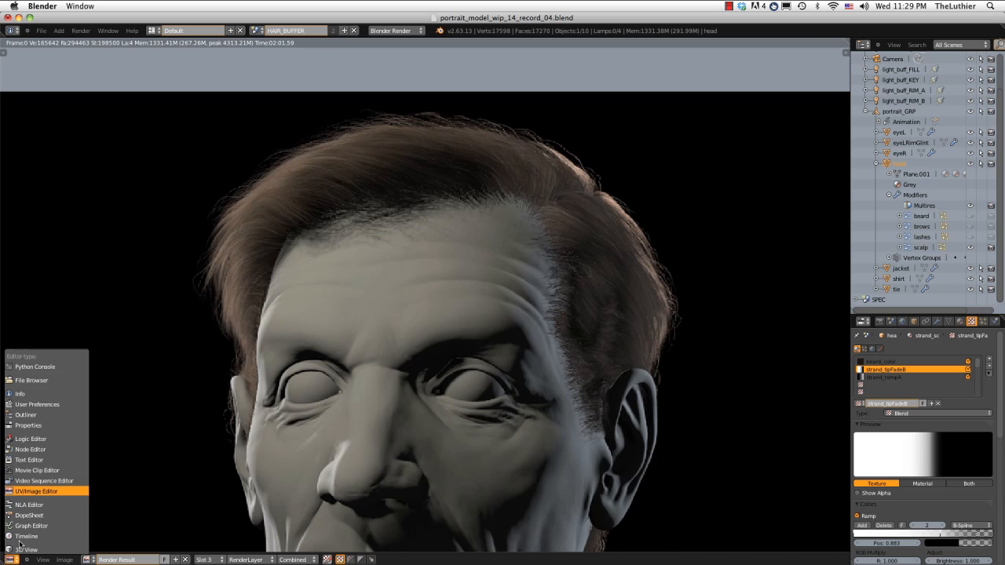
left_click(35, 491)
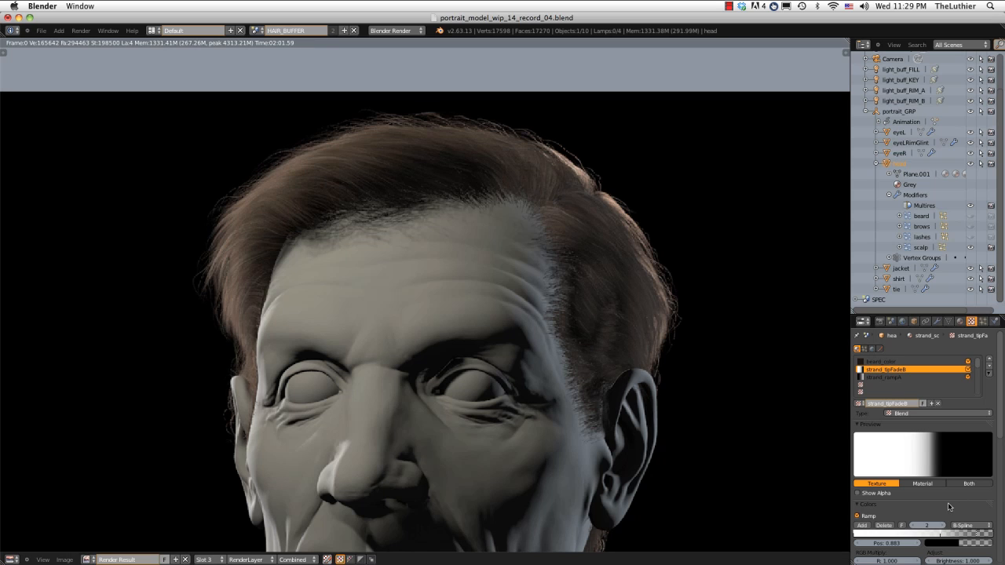
left_click(14, 559)
left_click(27, 551)
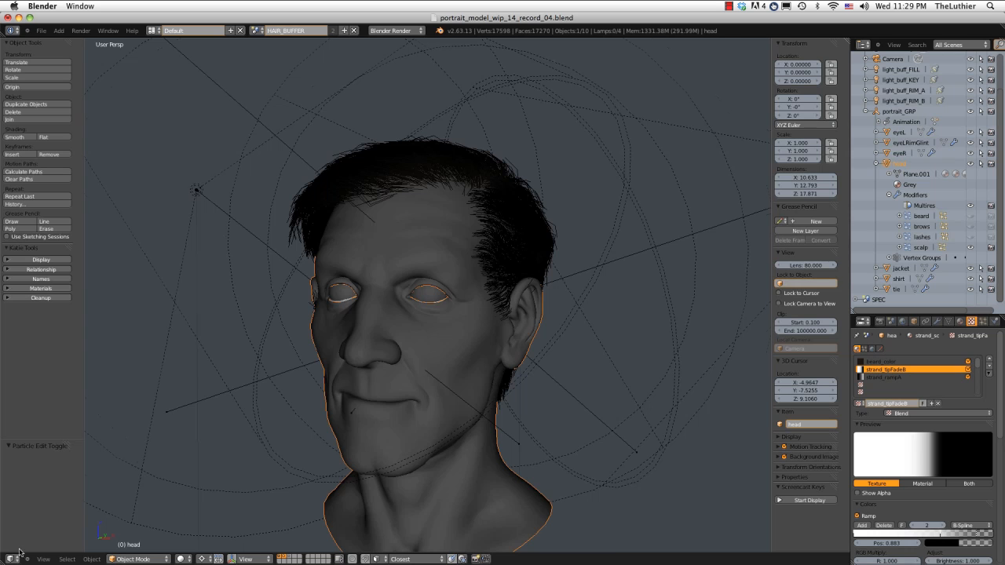
middle_click_drag(491, 248, 372, 236)
scroll(372, 224, "up", 2)
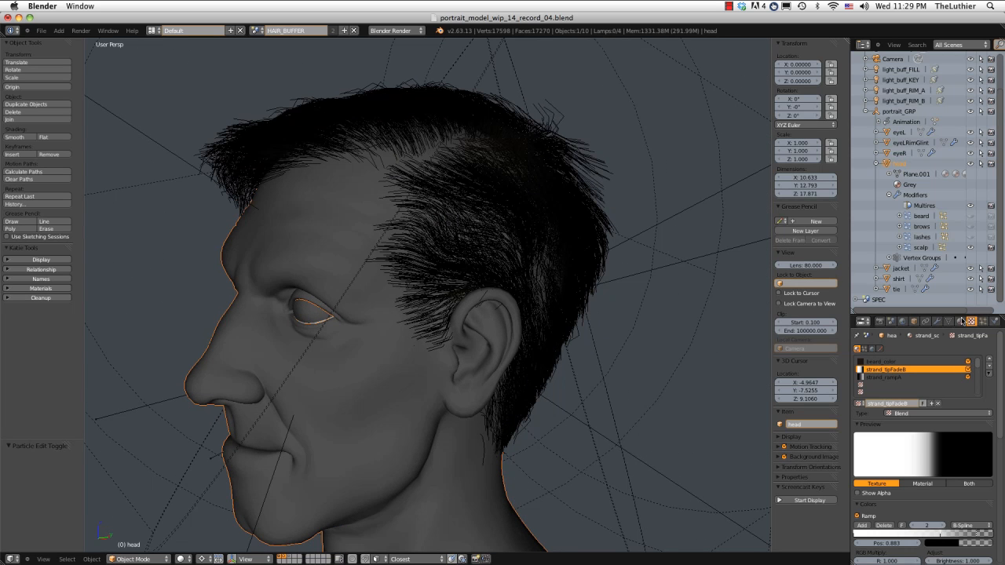
Open the scalp particle settings and set the child hairs' clump to 0.2
left_click(983, 321)
scroll(998, 366, "up", 5)
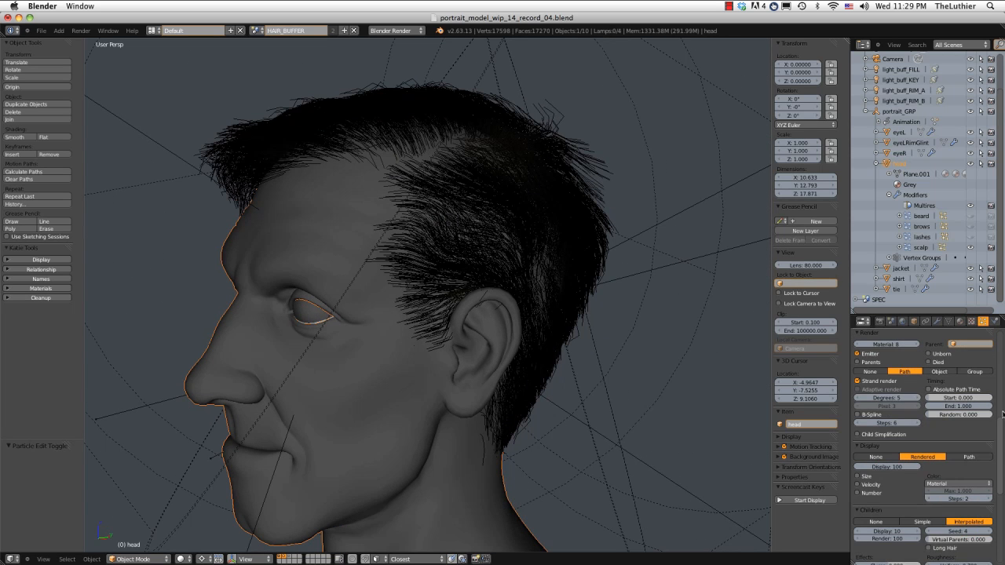
scroll(1002, 414, "down", 5)
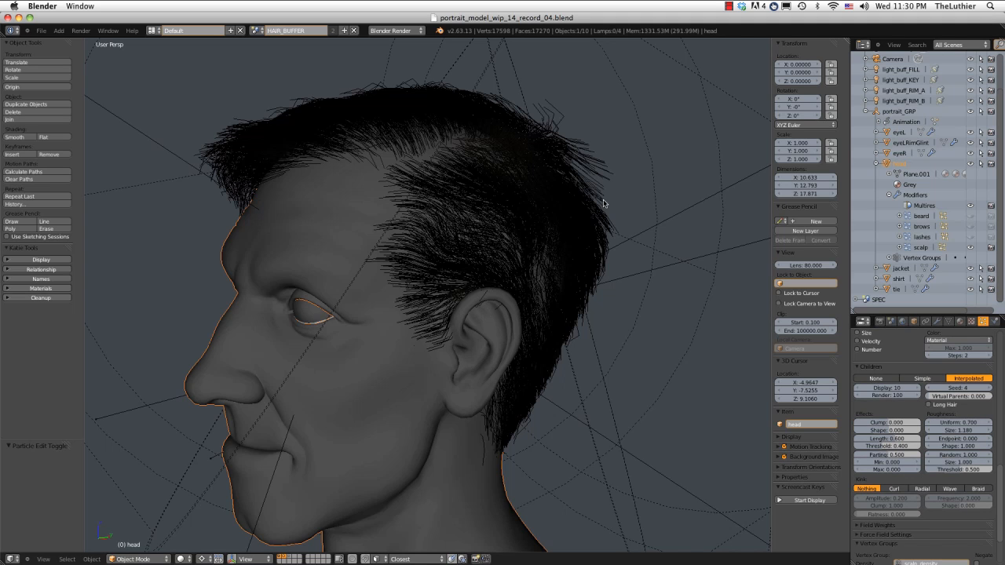
scroll(603, 203, "up", 3)
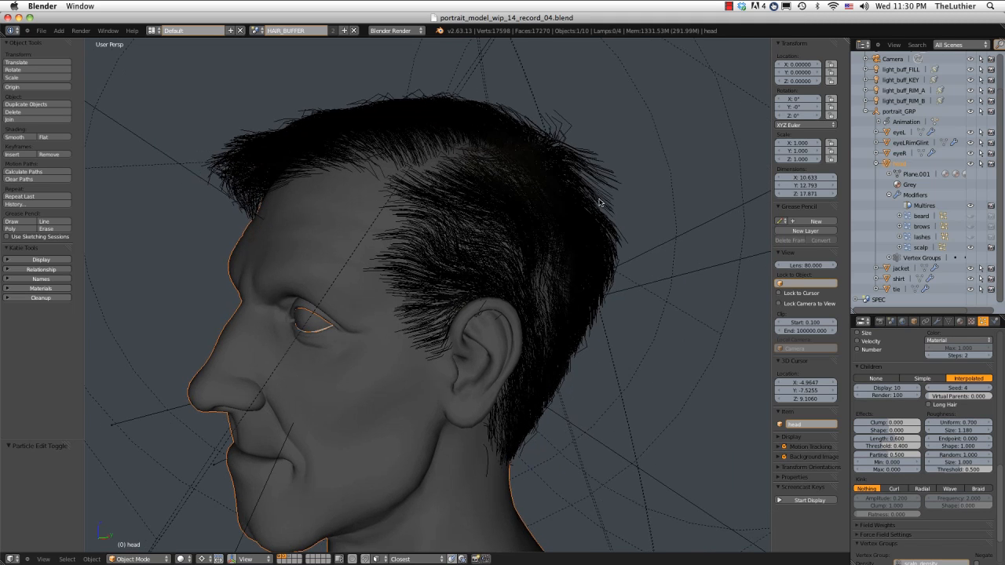
left_click(888, 422)
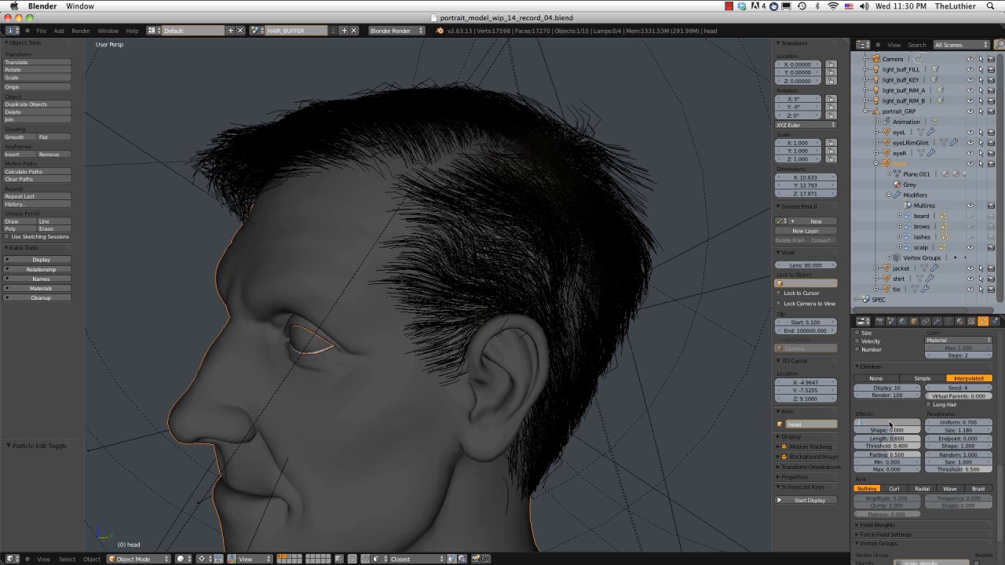
key("Return")
middle_click_drag(660, 303, 556, 285)
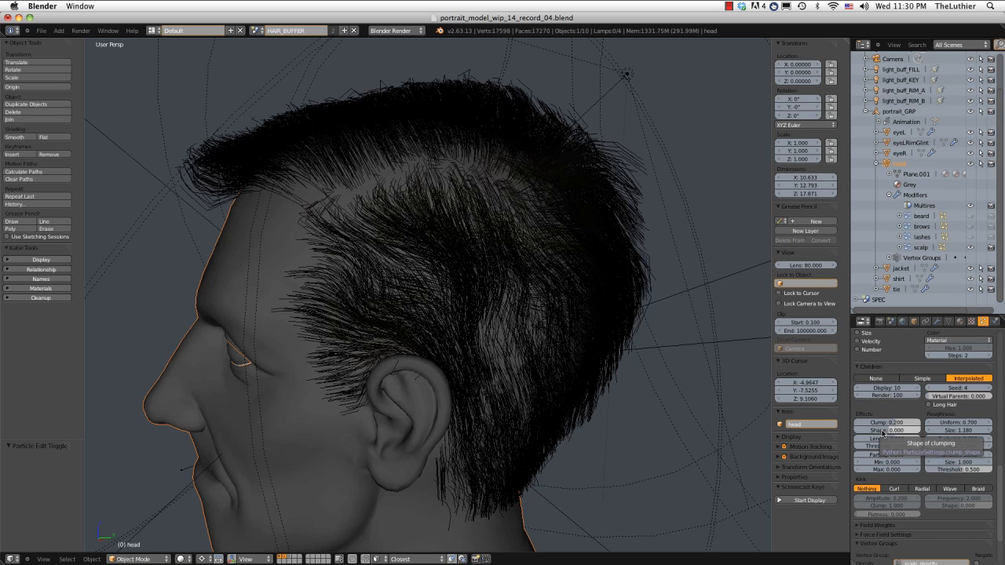
Set the child hairs' clump shape to 0.7 and raise their clump to 1
left_click(883, 432)
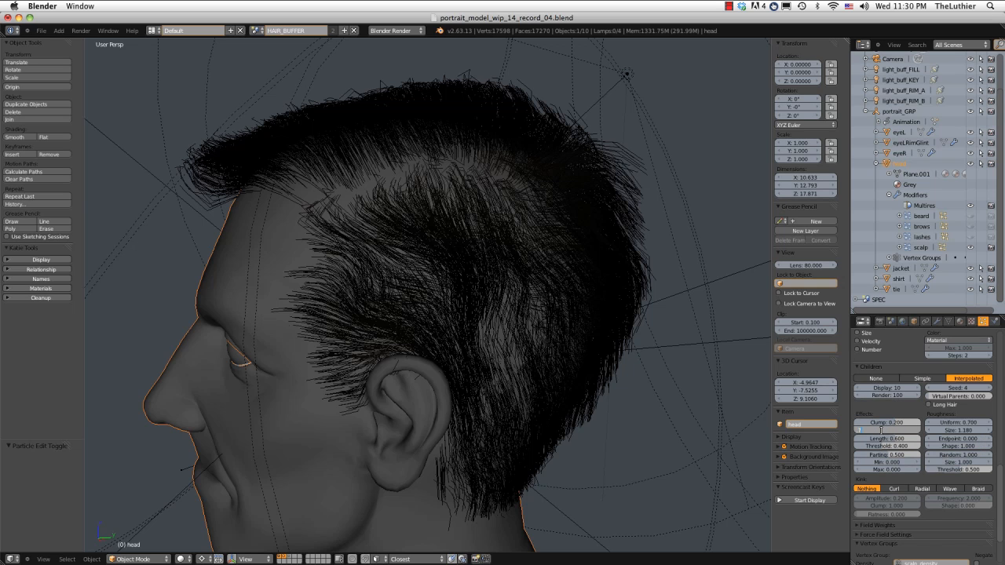
type(".7")
key("Return")
middle_click_drag(444, 329, 633, 345)
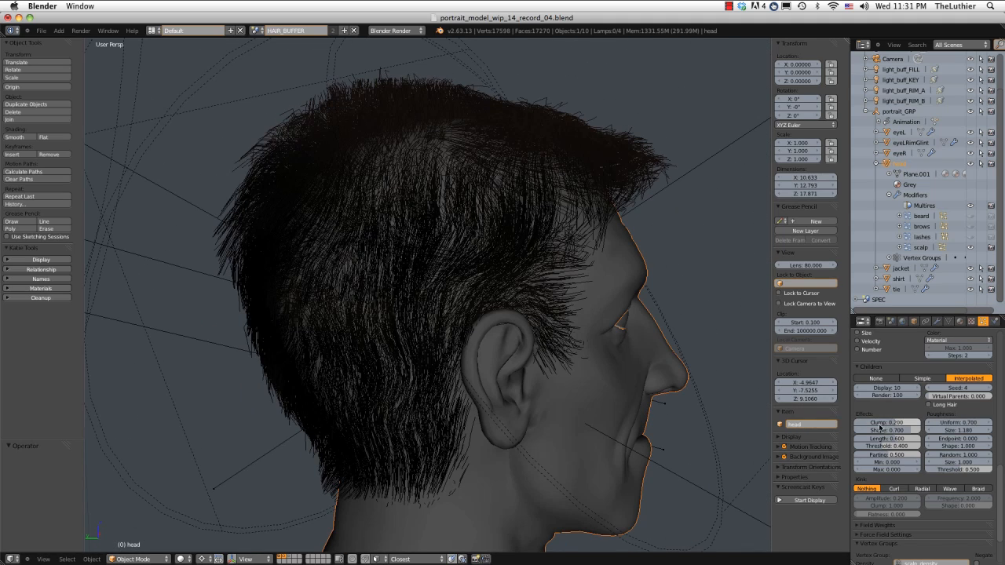
left_click_drag(890, 424, 911, 424)
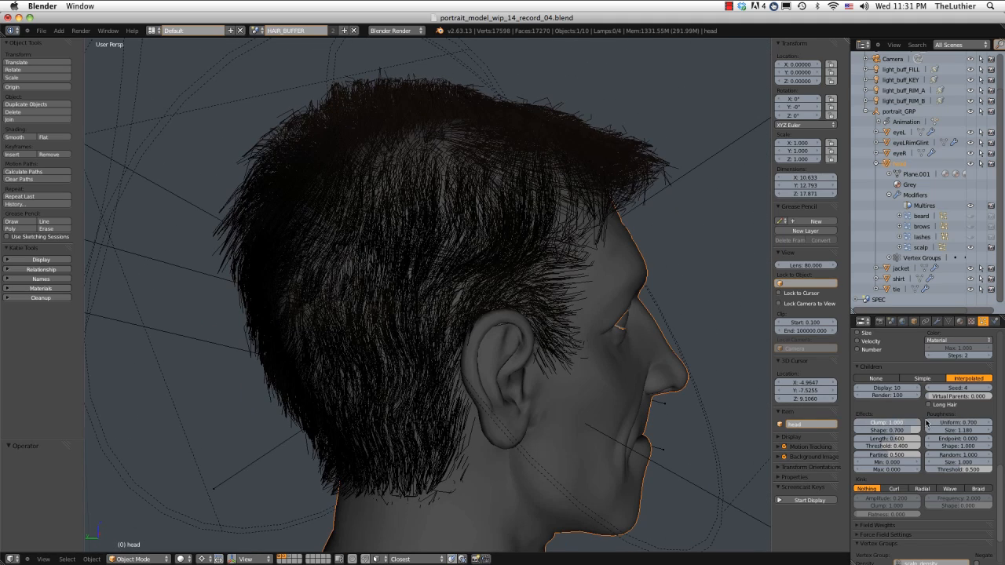
middle_click_drag(471, 377, 650, 313)
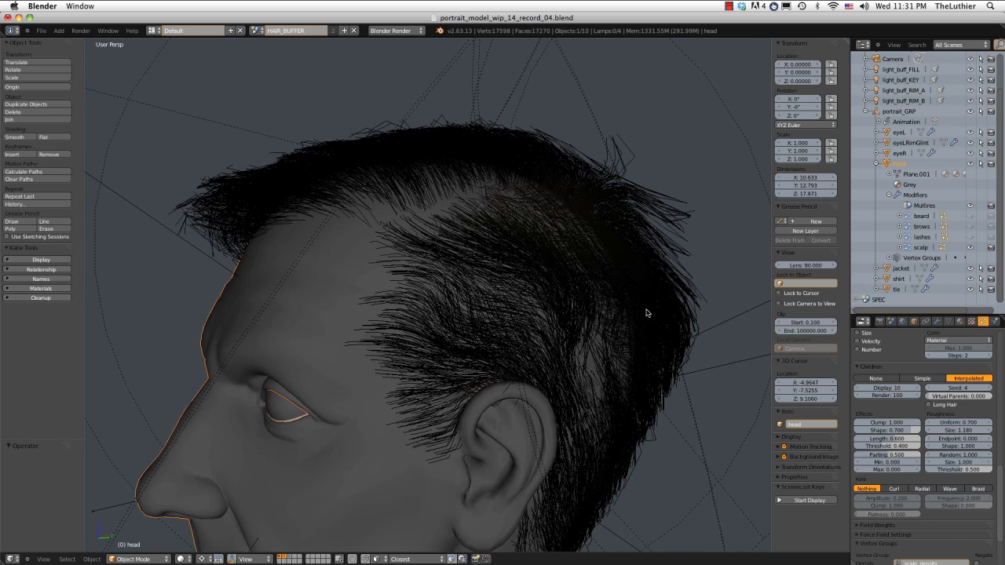
Switch the child hairs' kink to Curl with a frequency of 1 and check both sides of the head
left_click(893, 488)
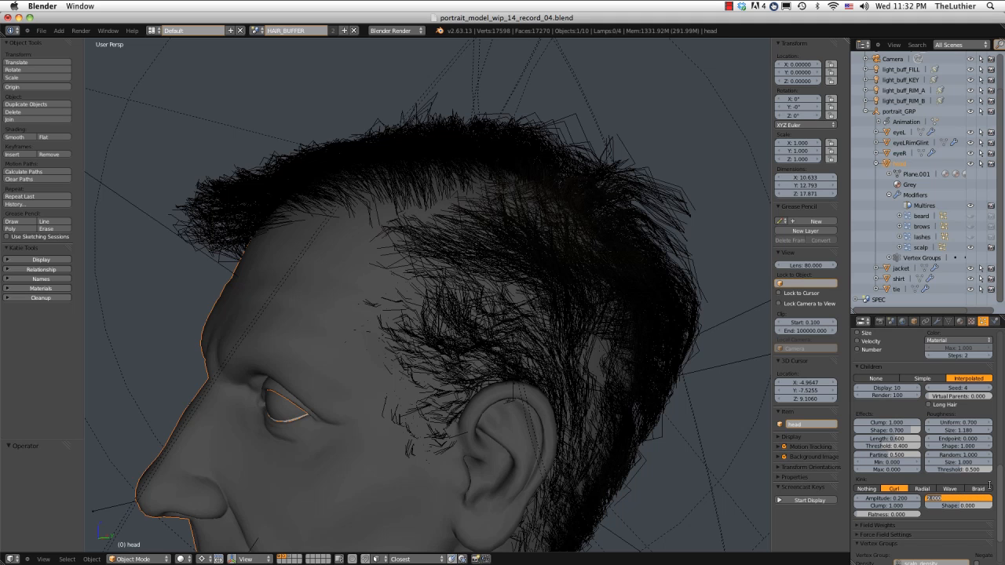
key("Return")
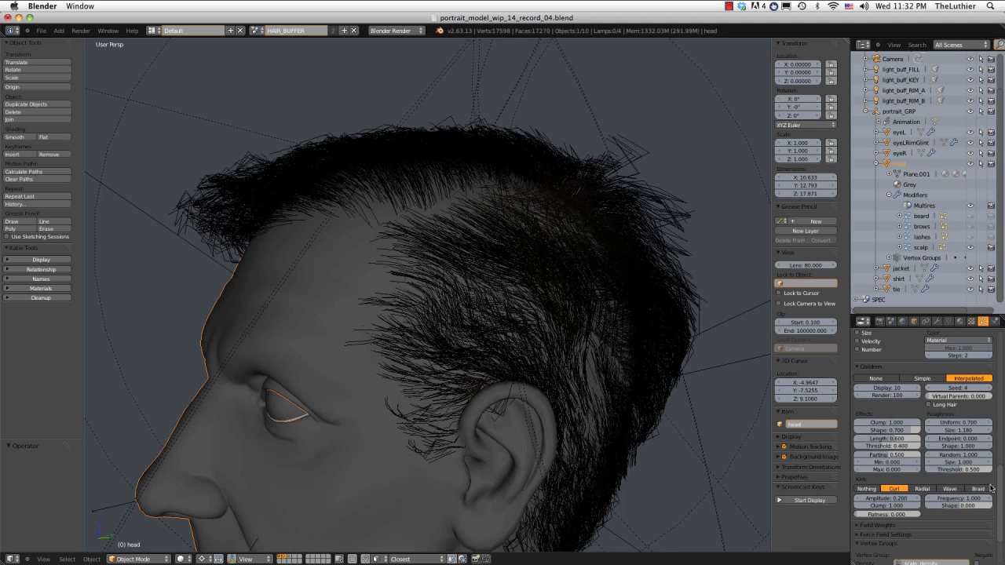
middle_click_drag(549, 236, 864, 228)
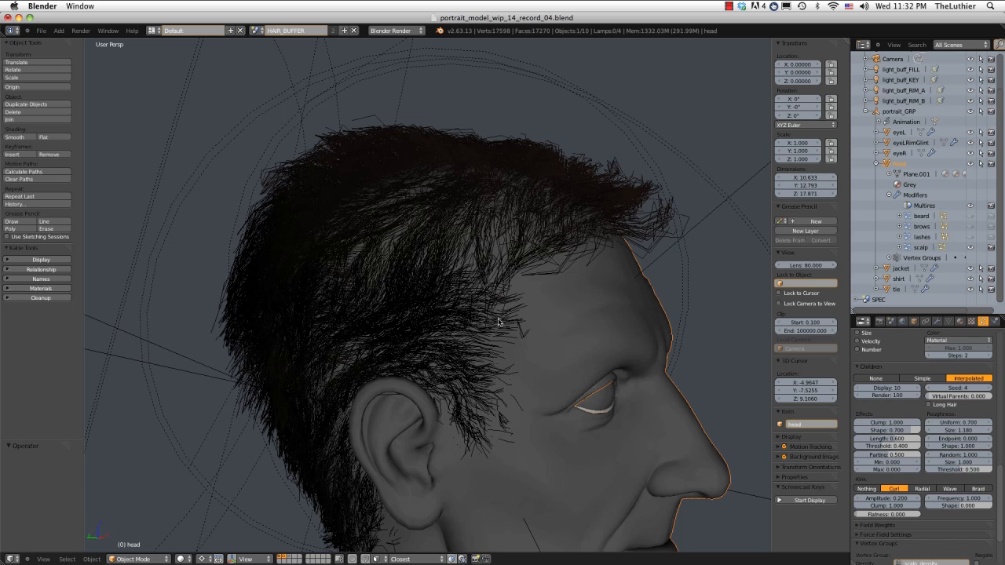
middle_click_drag(517, 316, 534, 308)
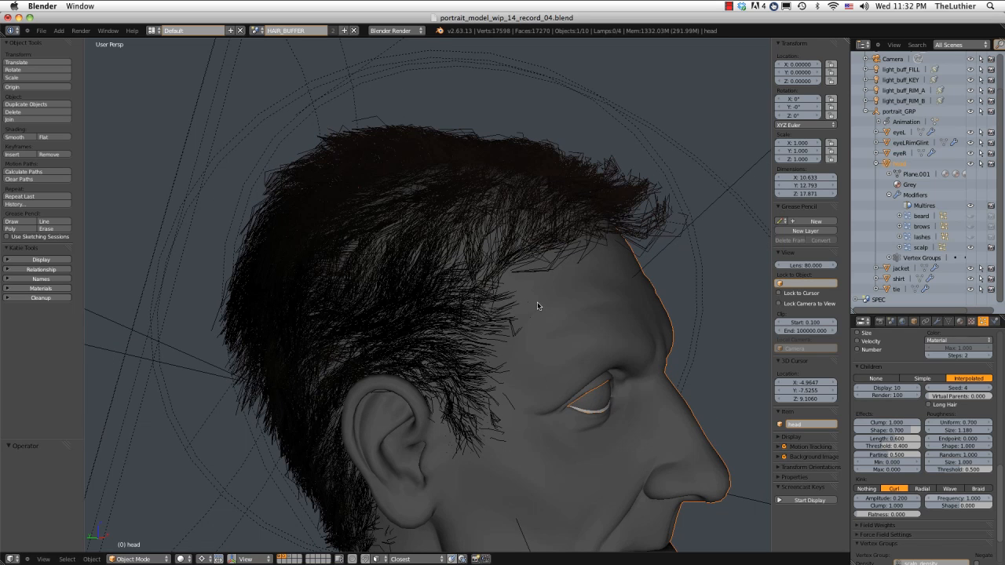
Lower the curl kink's frequency to 0.5
left_click(974, 499)
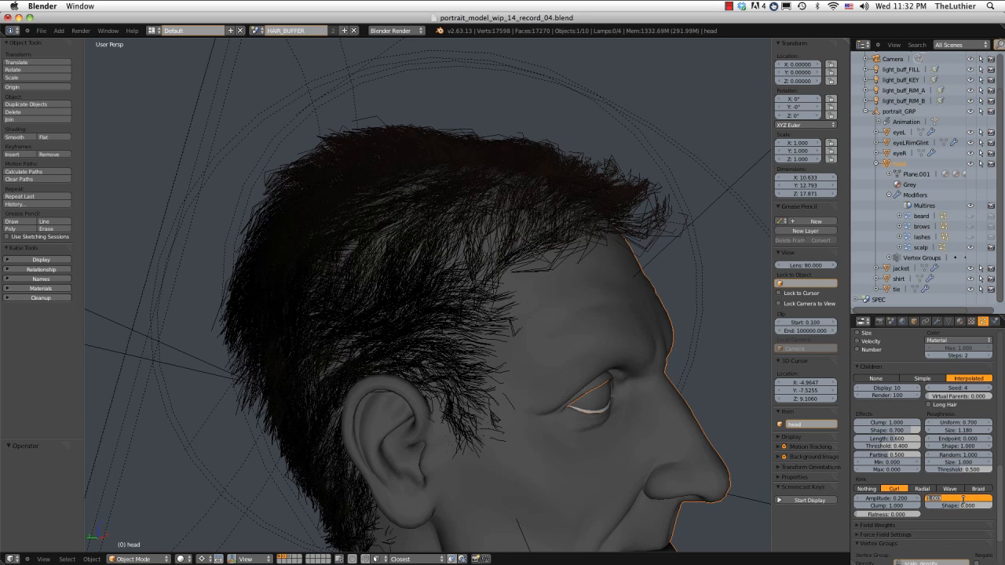
key("Return")
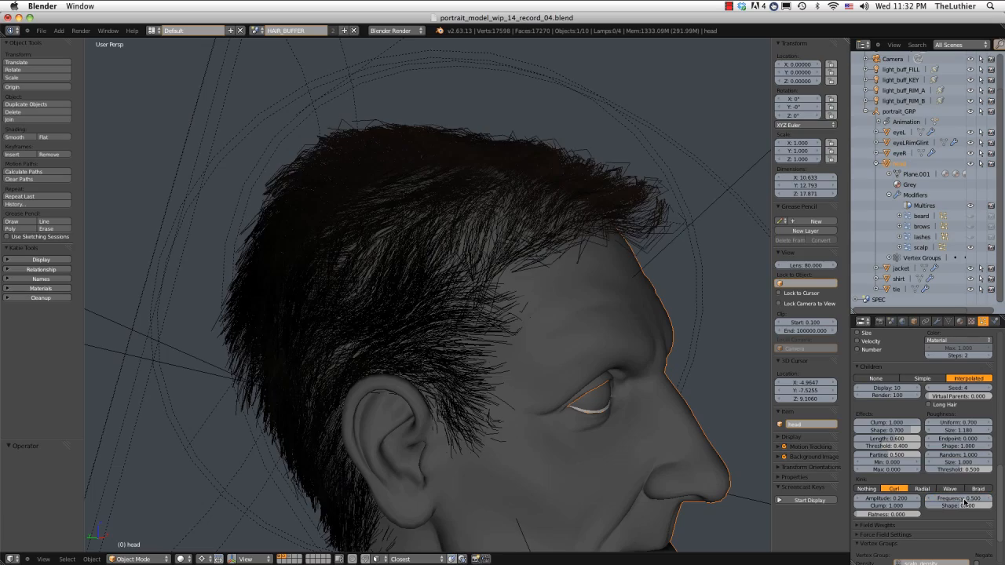
middle_click_drag(747, 393, 504, 337)
Render the clumped, curled hair into slot 4 and examine the hairline, temples and sides up close
middle_click_drag(584, 348, 745, 411)
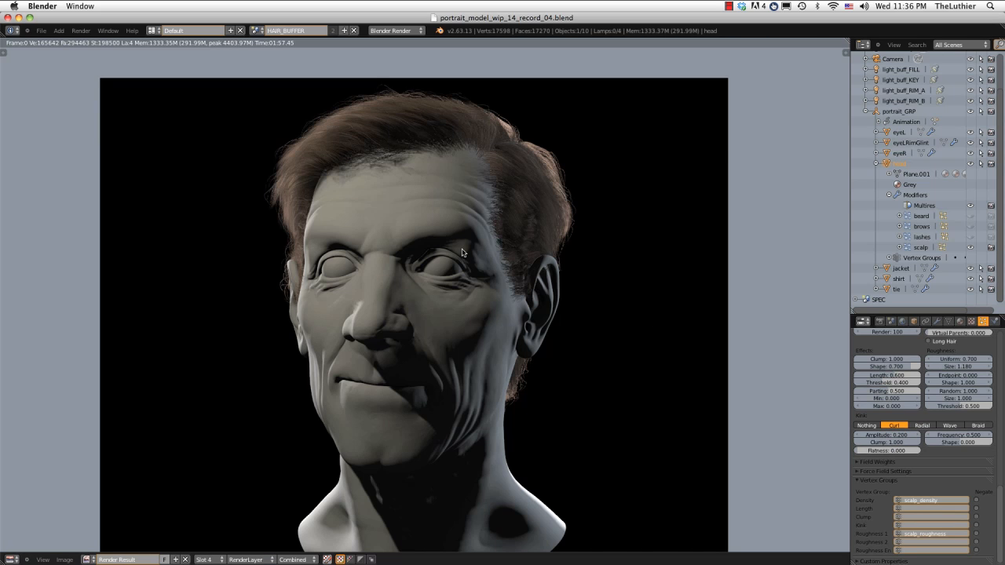
scroll(459, 253, "up", 2)
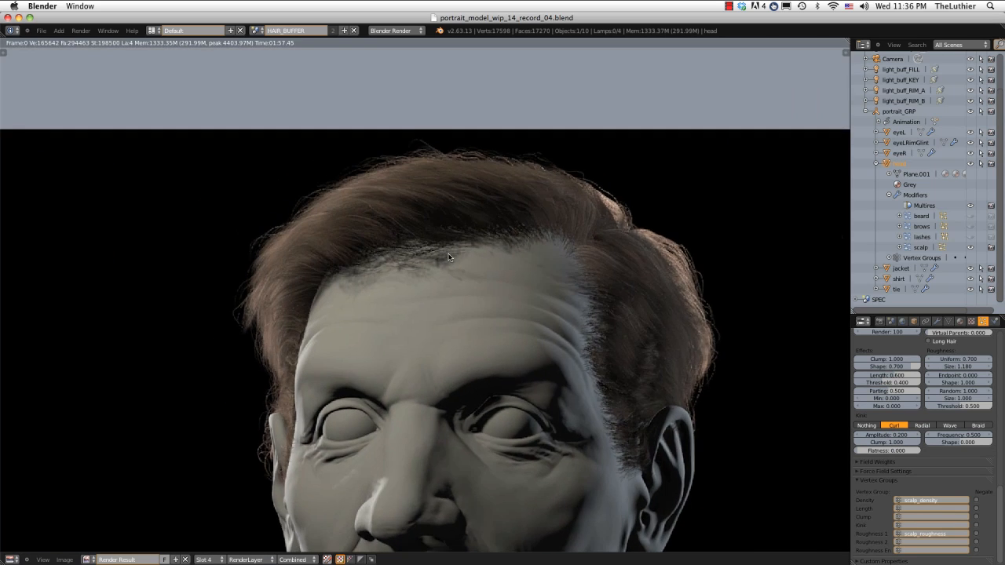
scroll(448, 257, "up", 4)
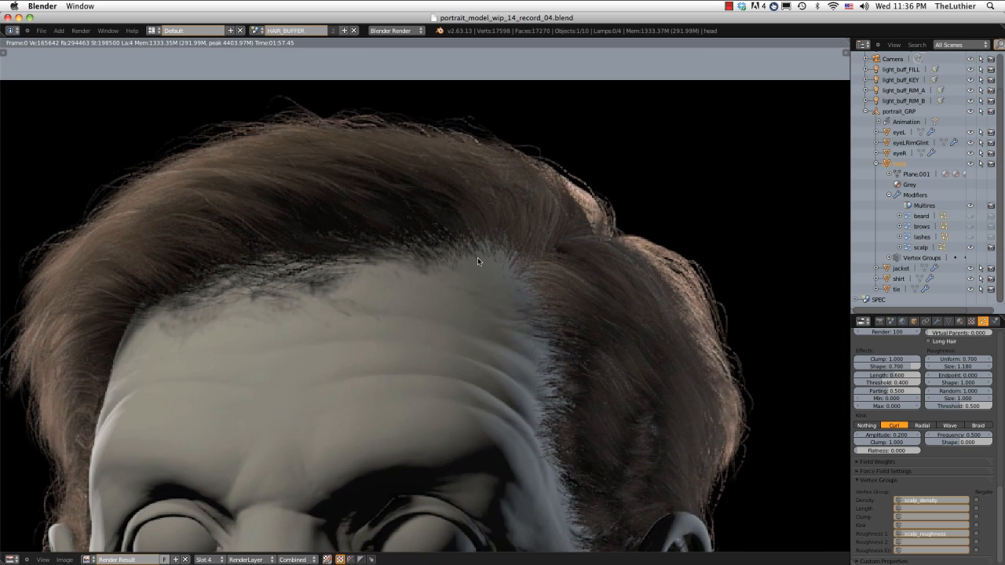
scroll(383, 367, "down", 1)
middle_click_drag(381, 369, 435, 208)
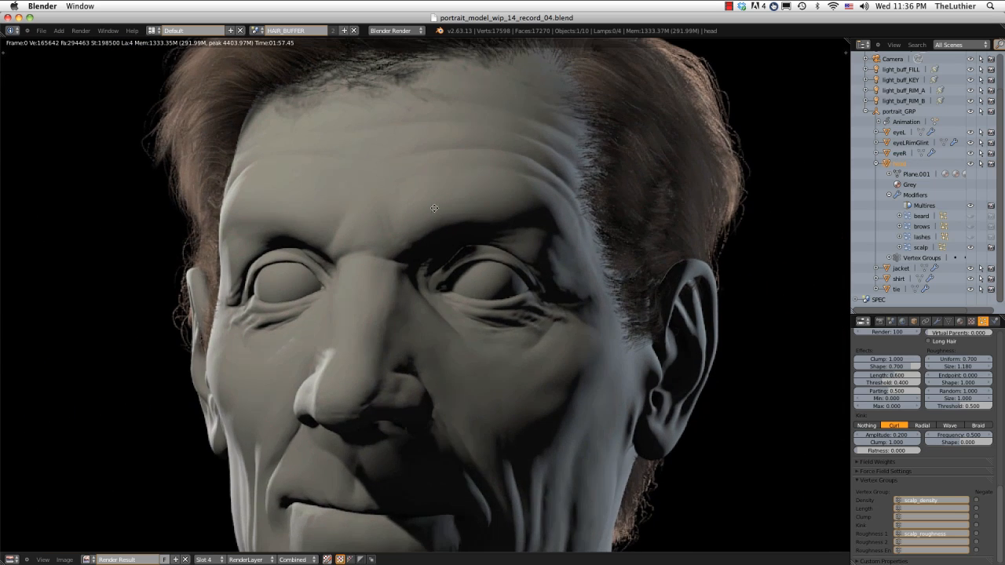
middle_click_drag(528, 228, 491, 217)
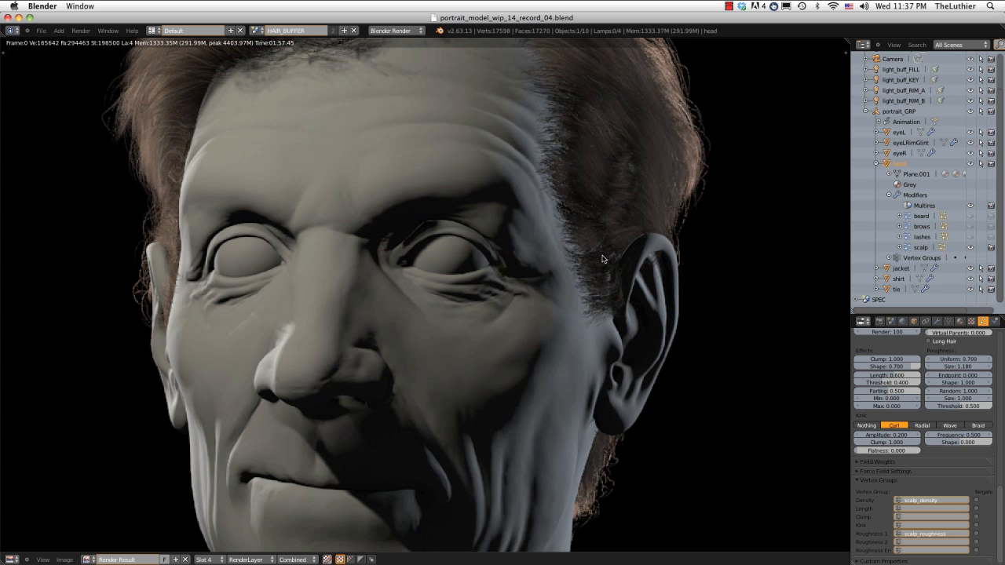
middle_click_drag(612, 260, 603, 233)
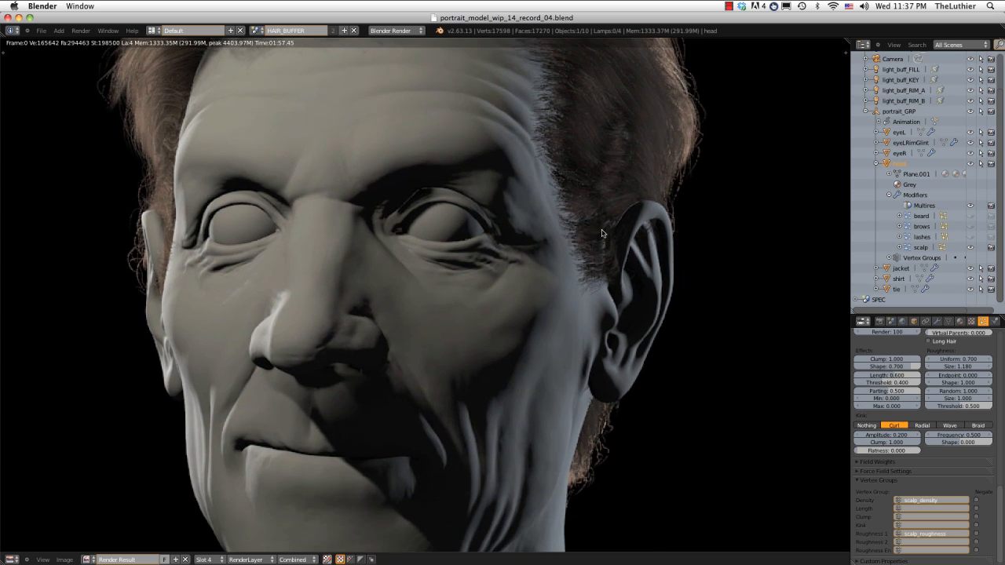
middle_click_drag(579, 276, 575, 324)
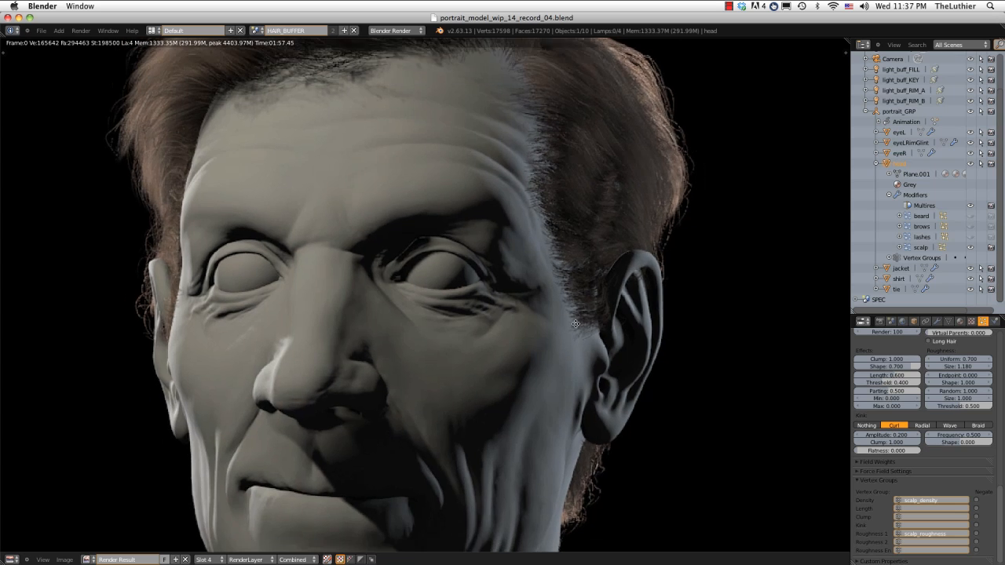
scroll(576, 323, "down", 1)
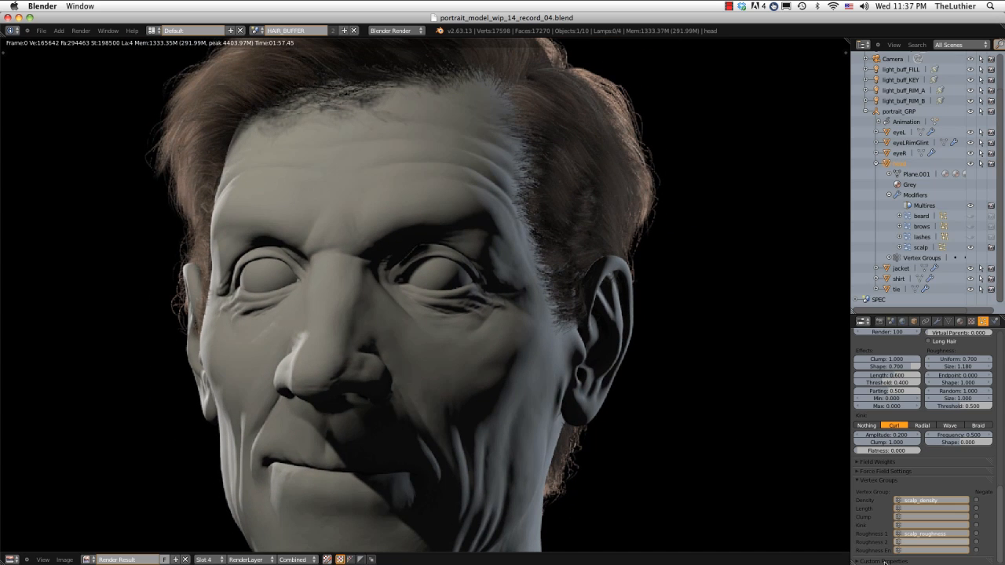
Assign the scalp_roughness vertex group to Roughness 2 and render the hair into slot 5
left_click(923, 543)
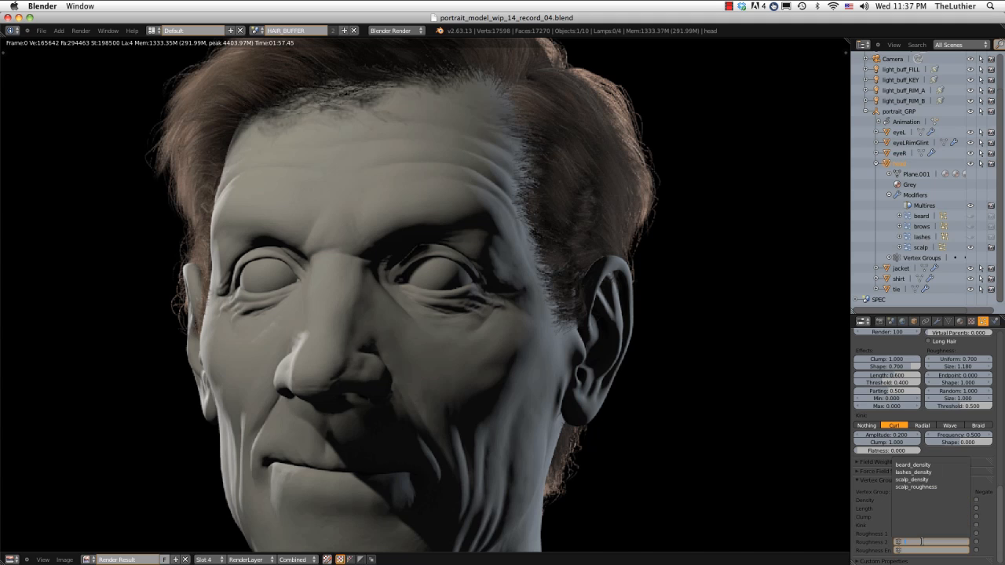
left_click(921, 487)
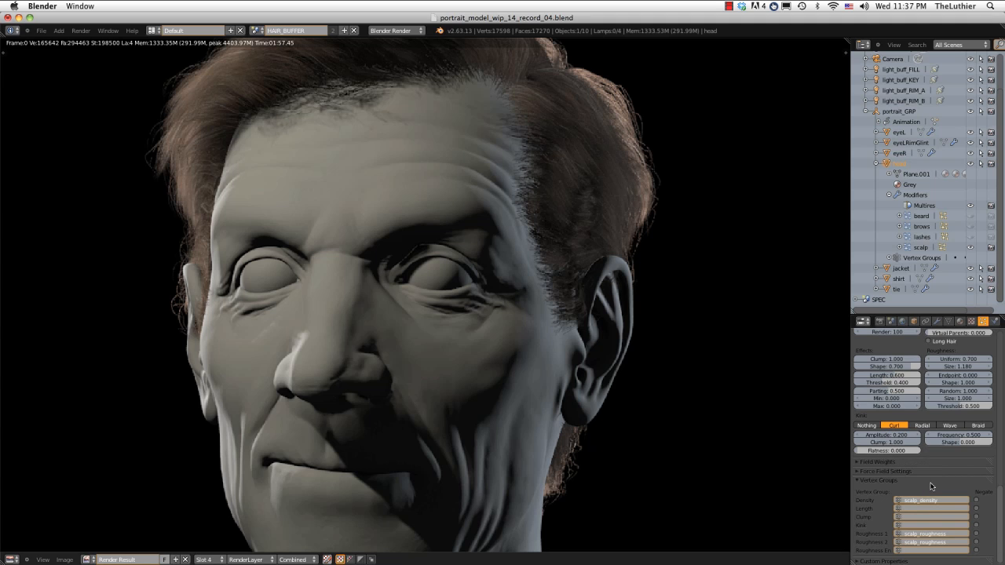
left_click(81, 31)
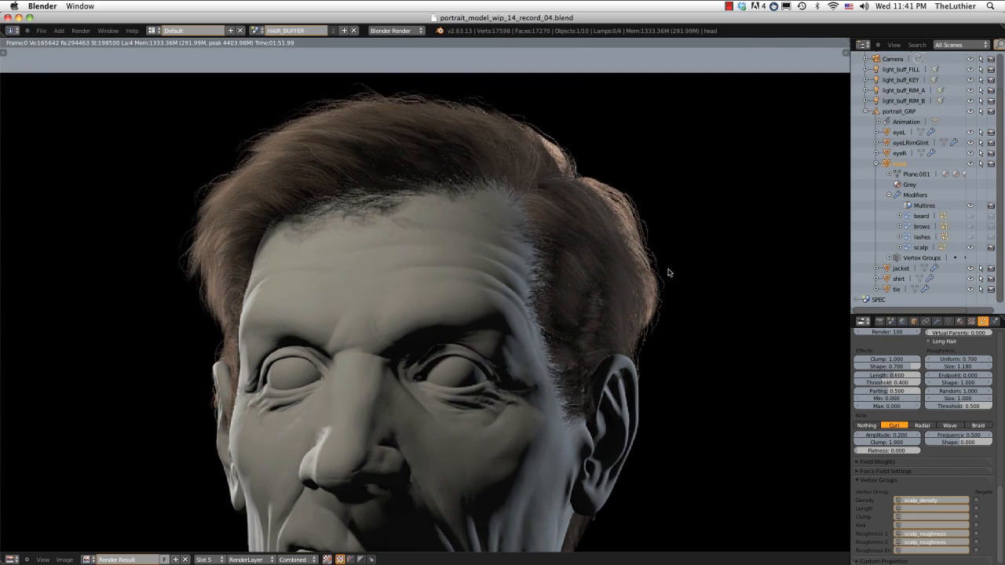
Examine the hairline and both sides of the hair in the slot 5 render
scroll(469, 241, "up", 2)
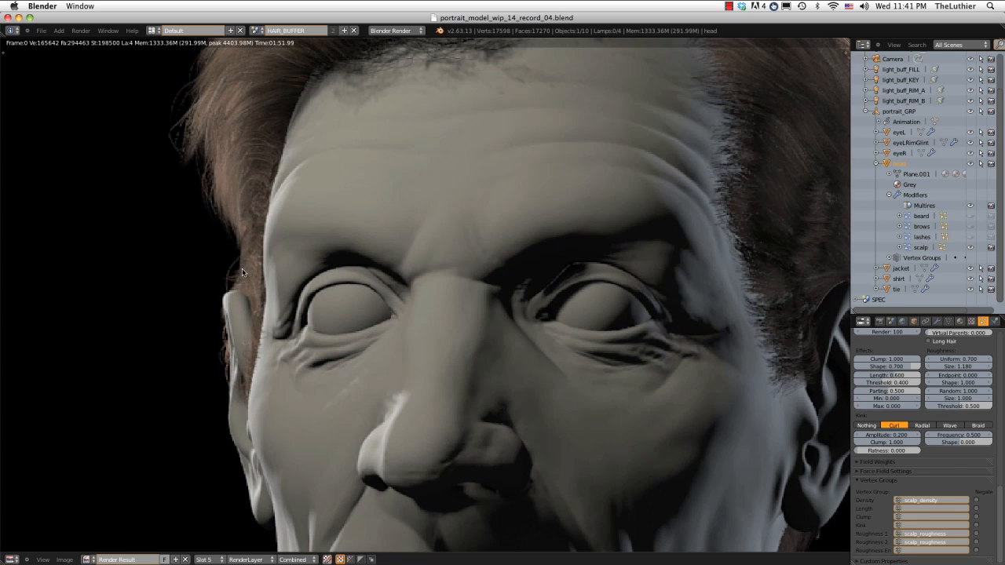
scroll(231, 298, "down", 2)
middle_click_drag(322, 181, 260, 273)
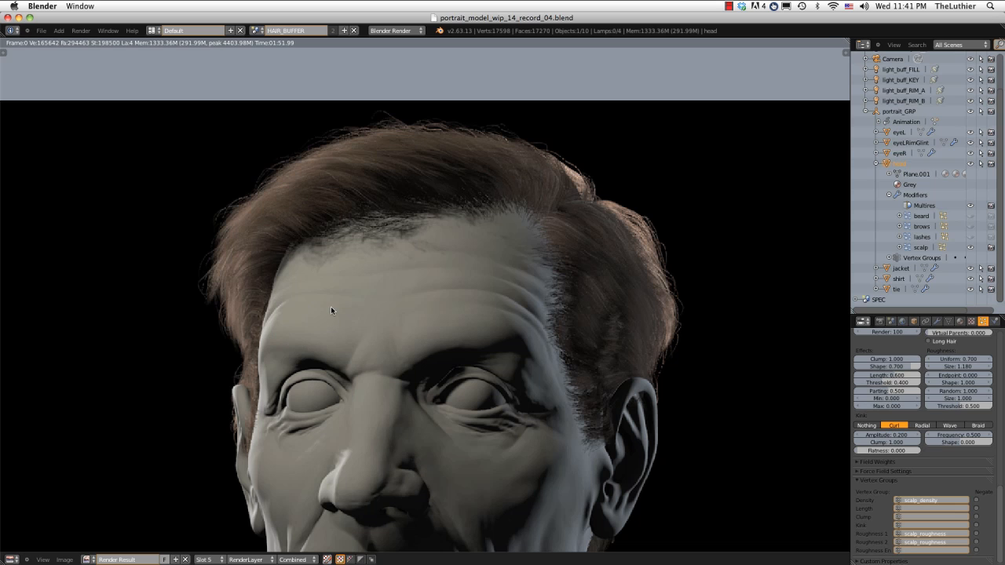
middle_click_drag(330, 306, 263, 248)
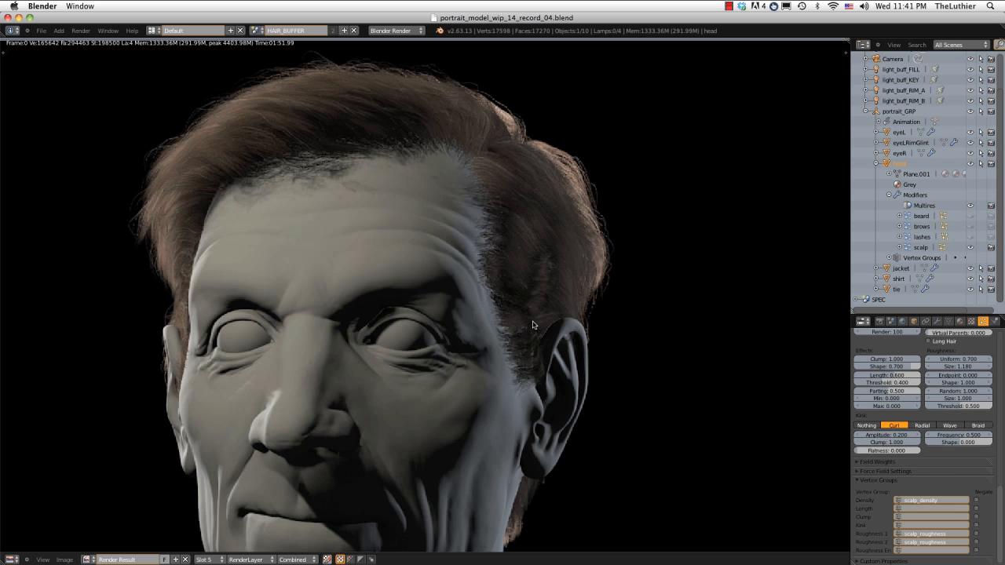
In the strand_tipFadeB texture's color ramp, make the first white stop fully transparent and position it at about 0.03
left_click(972, 321)
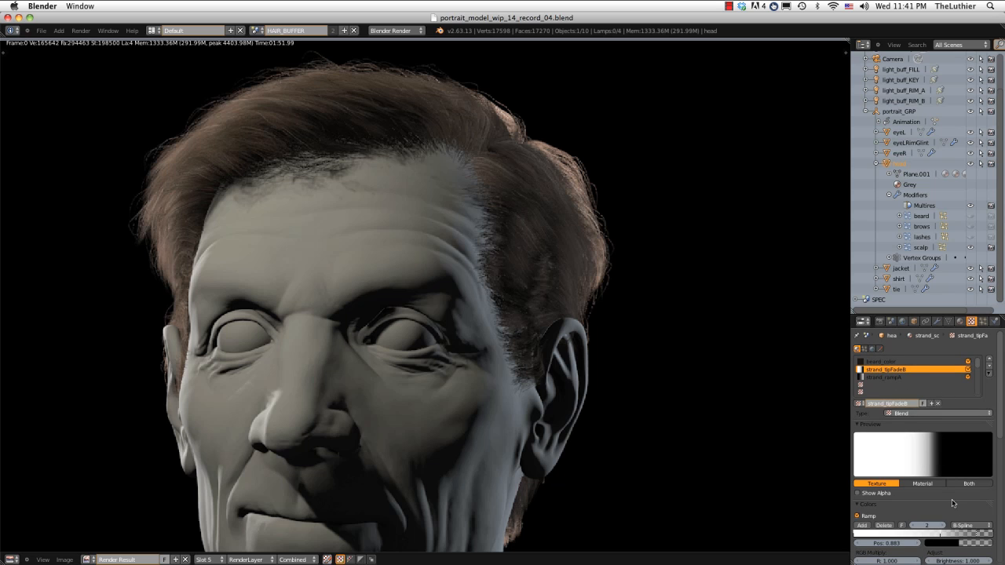
scroll(1001, 406, "down", 3)
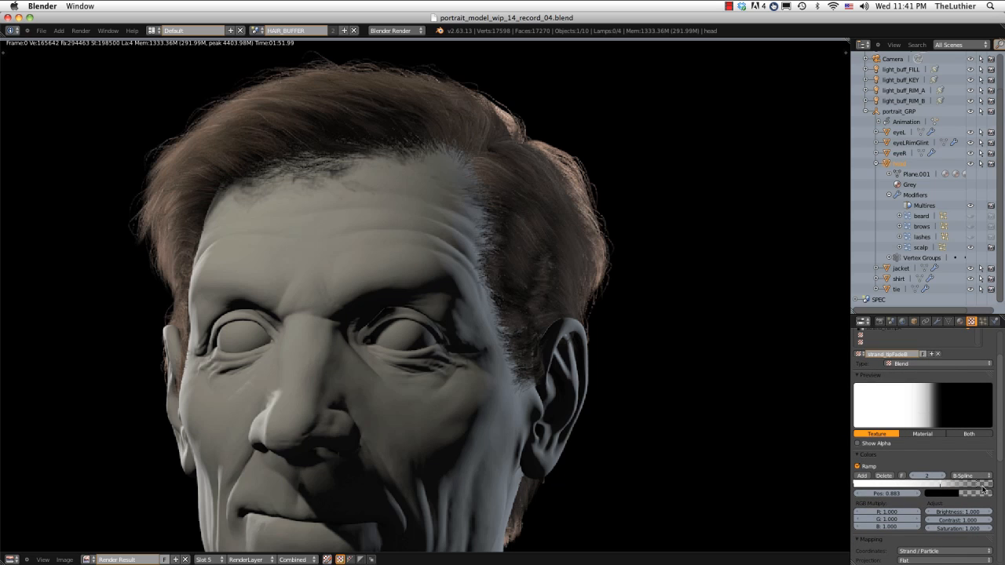
left_click(855, 486)
left_click_drag(856, 486, 865, 484)
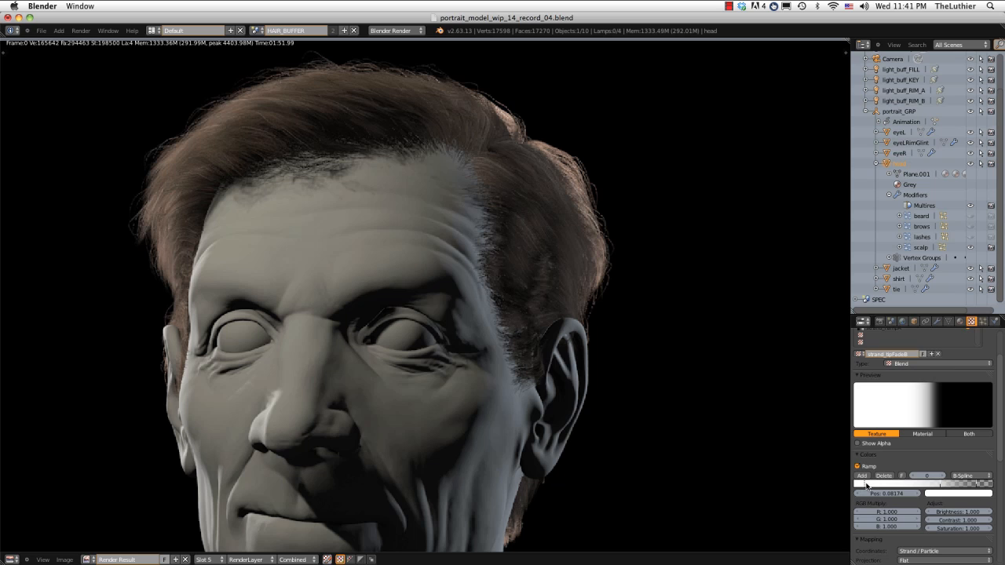
left_click(970, 492)
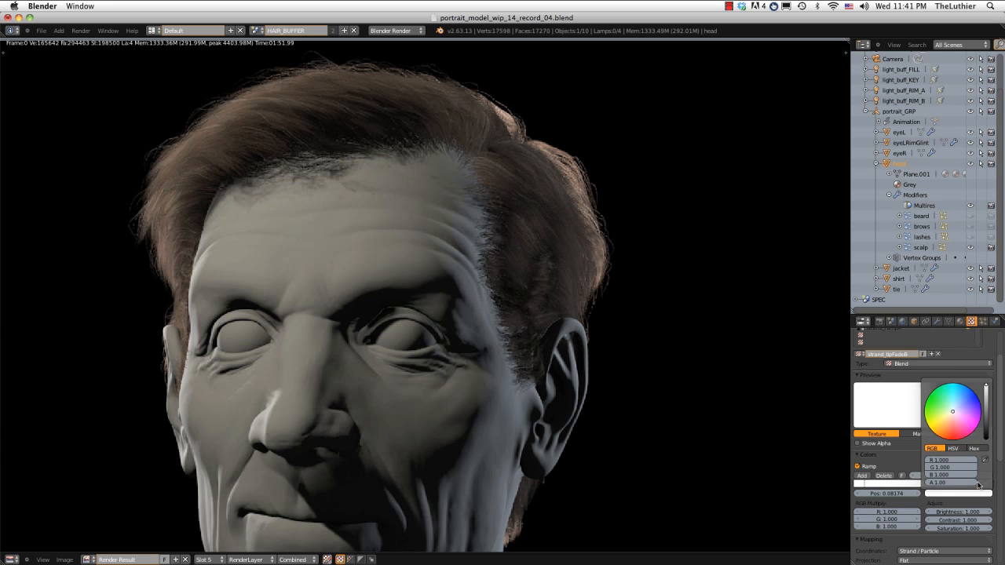
left_click_drag(978, 483, 859, 487)
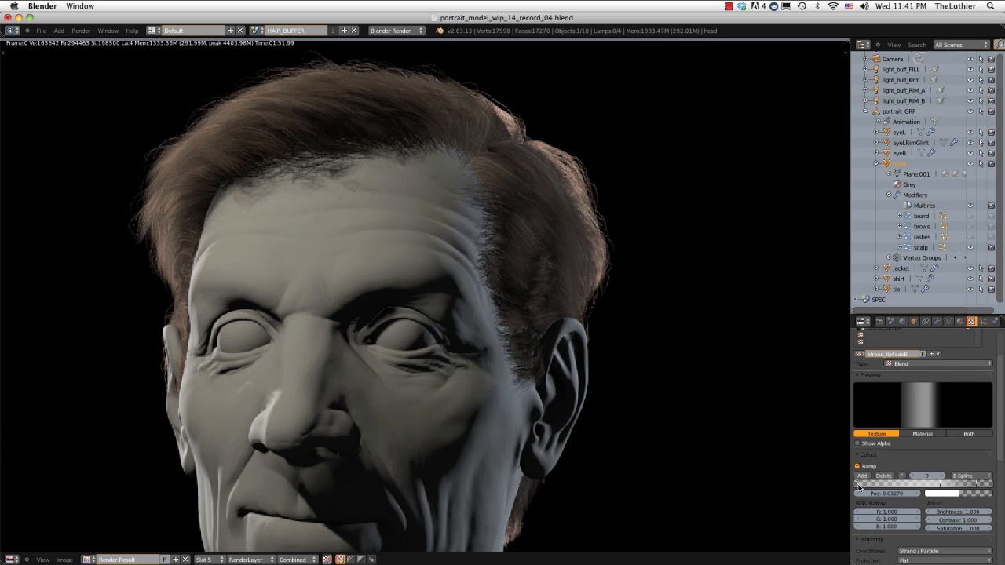
Add a stop to the strand_tipFadeB ramp, make it fully opaque white and move it to about 0.096
left_click(864, 476)
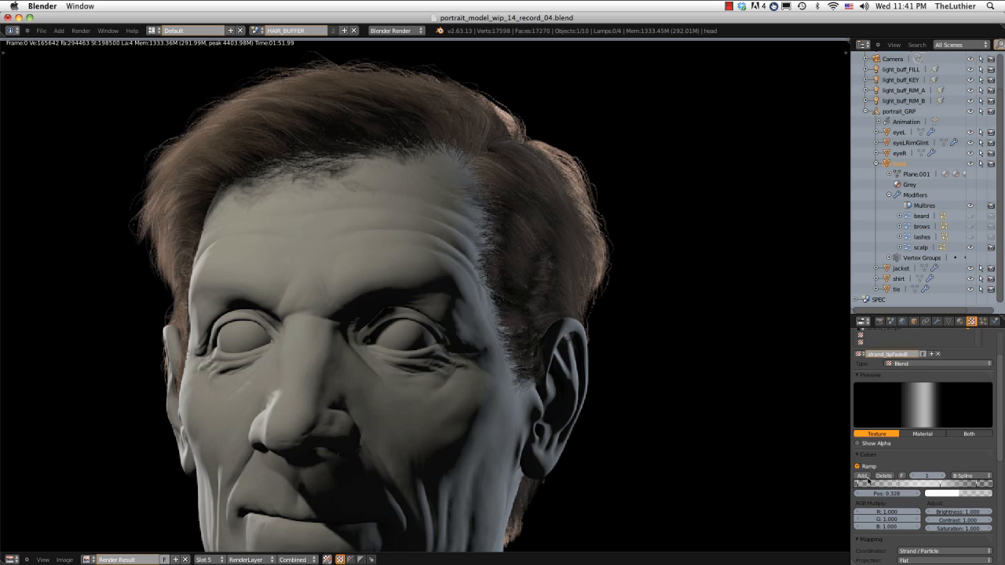
left_click(958, 493)
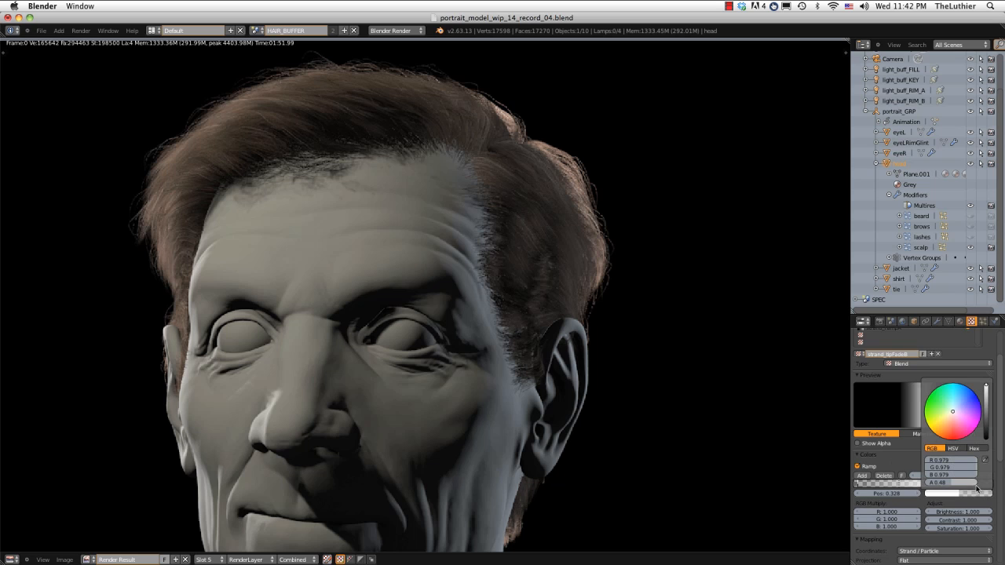
left_click_drag(953, 482, 976, 482)
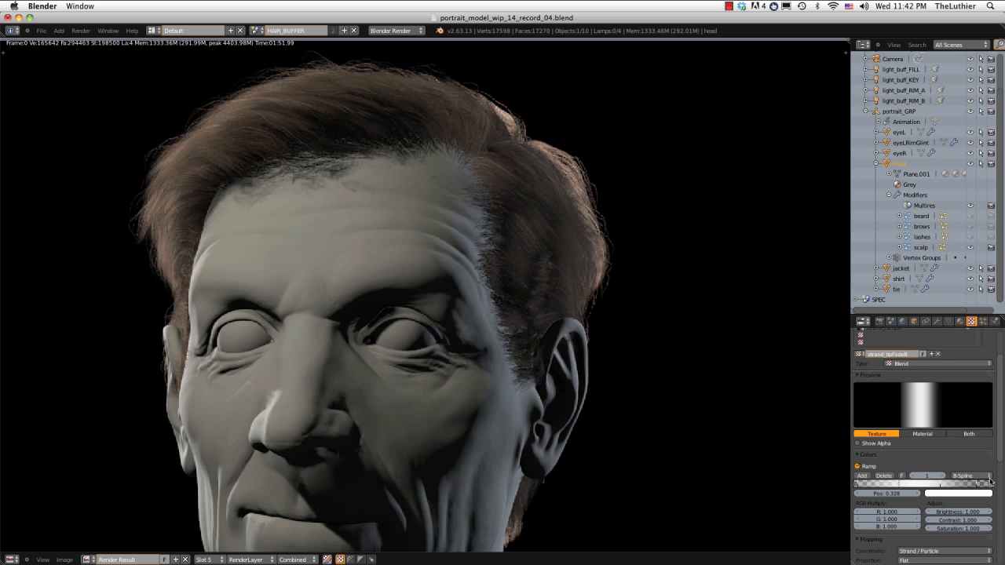
left_click_drag(899, 484, 847, 488)
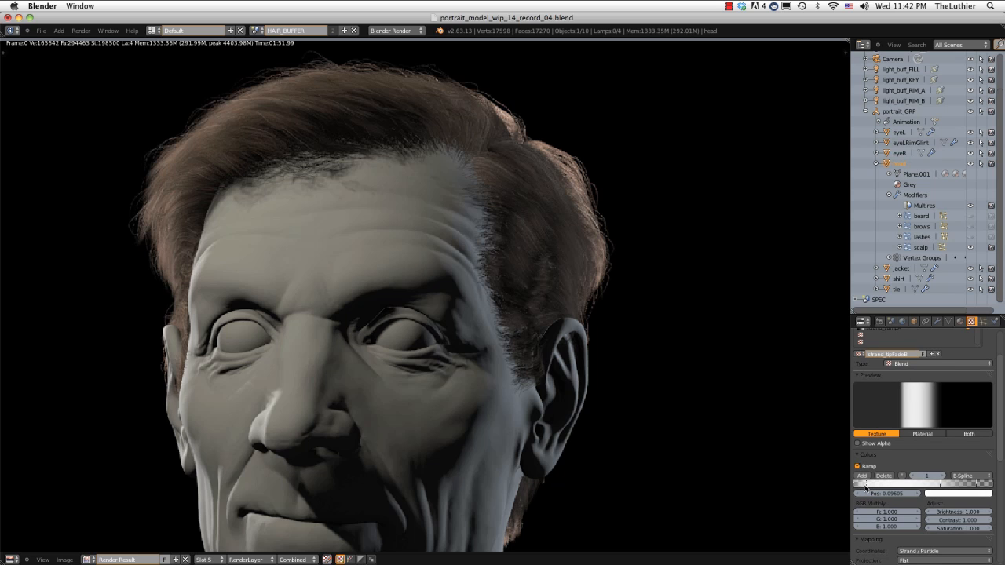
Make a separate copy of the scene's world settings and name it World_buffer
middle_click_drag(383, 126, 416, 161)
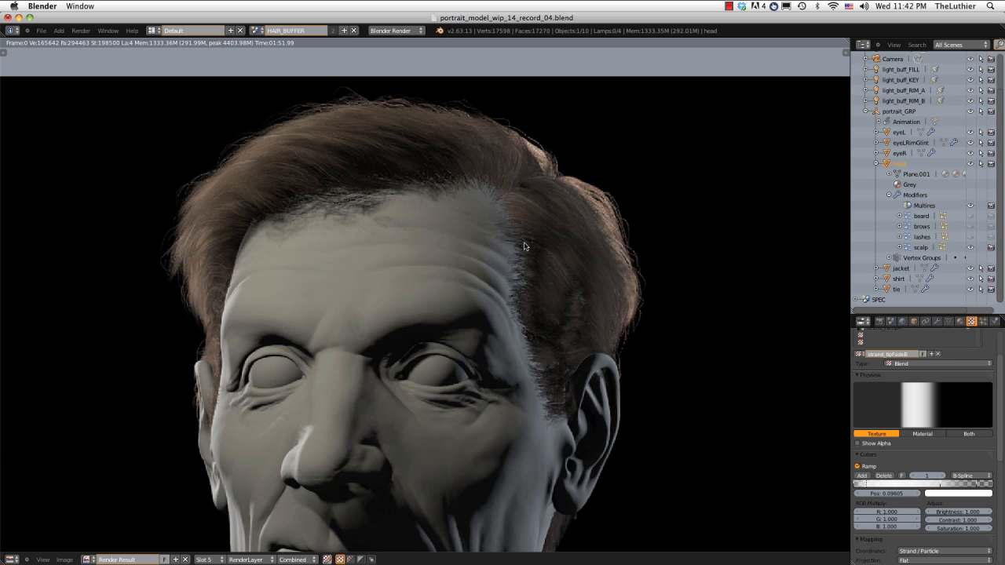
scroll(950, 412, "up", 3)
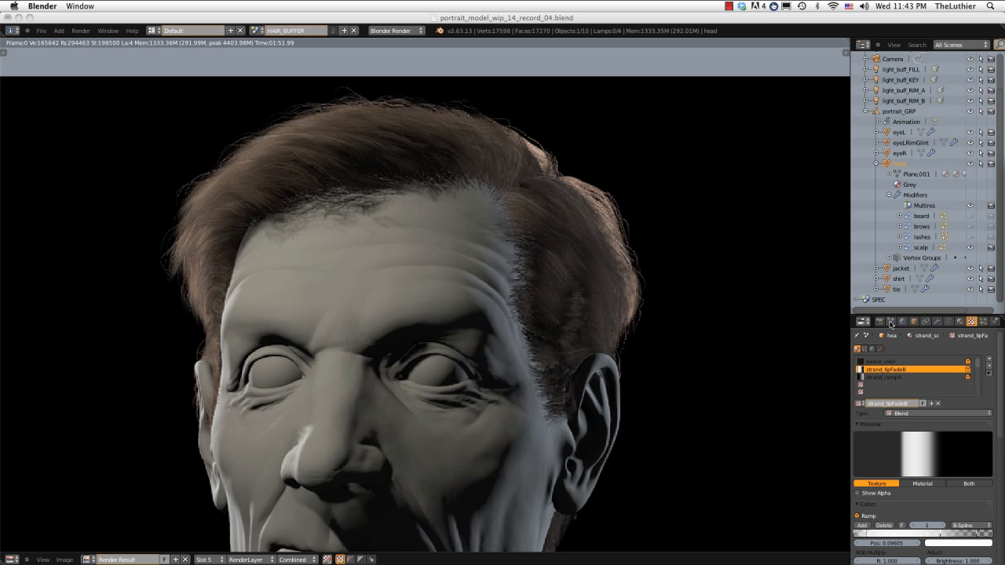
left_click(903, 322)
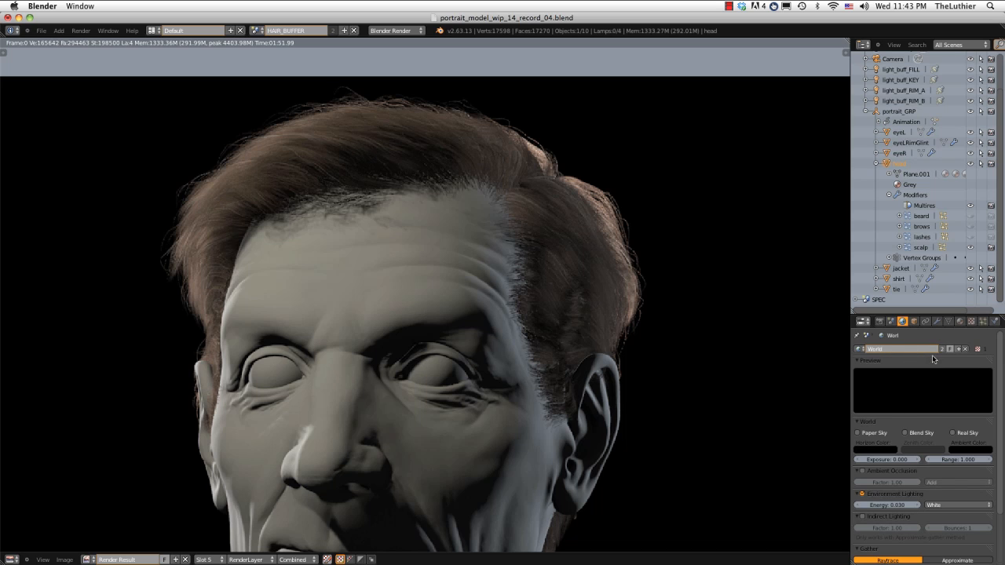
left_click(959, 349)
left_click(900, 348)
key("BackSpace")
key("BackSpace")
key("BackSpace")
key("BackSpace")
type("_buffer")
key("Return")
Set the Environment Lighting energy to 0.3 and render the head with its hair into slot 6
left_click(896, 505)
type("0.3")
key("Return")
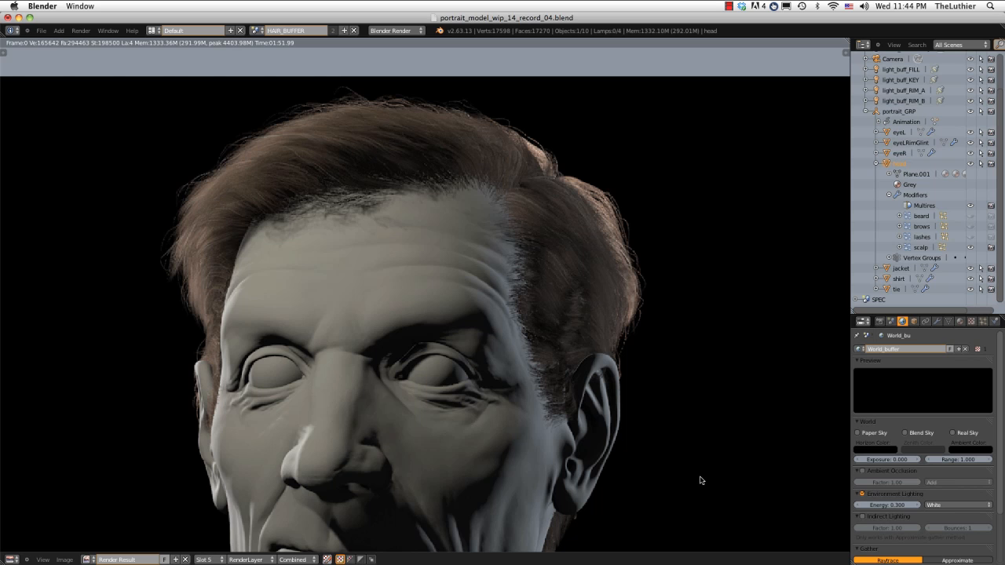
left_click(81, 30)
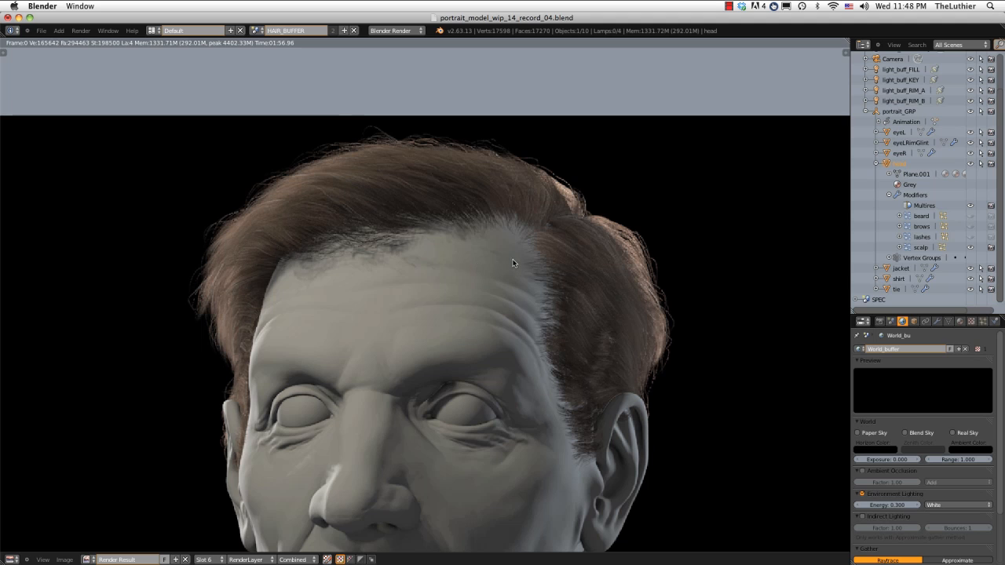
middle_click_drag(515, 257, 472, 267)
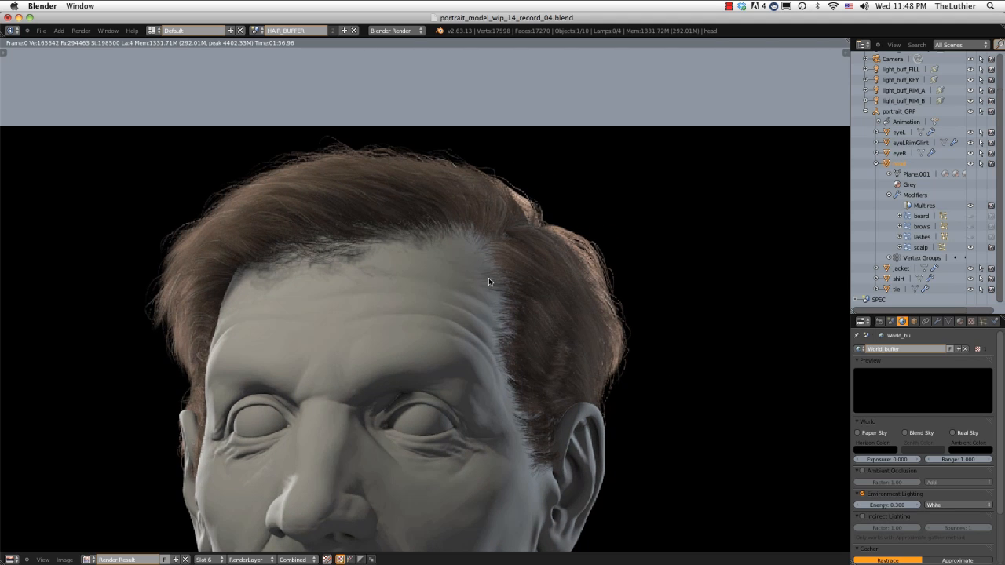
Compare the slot 6 render with the earlier render slots, checking the hairline and temple
key("j")
key("j")
key("j")
key("j")
key("j")
key("j")
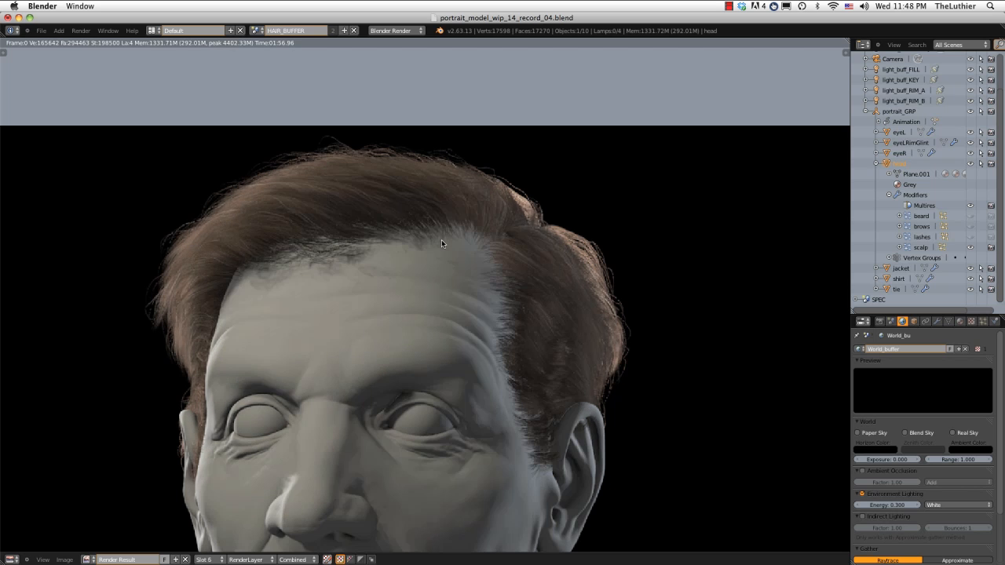